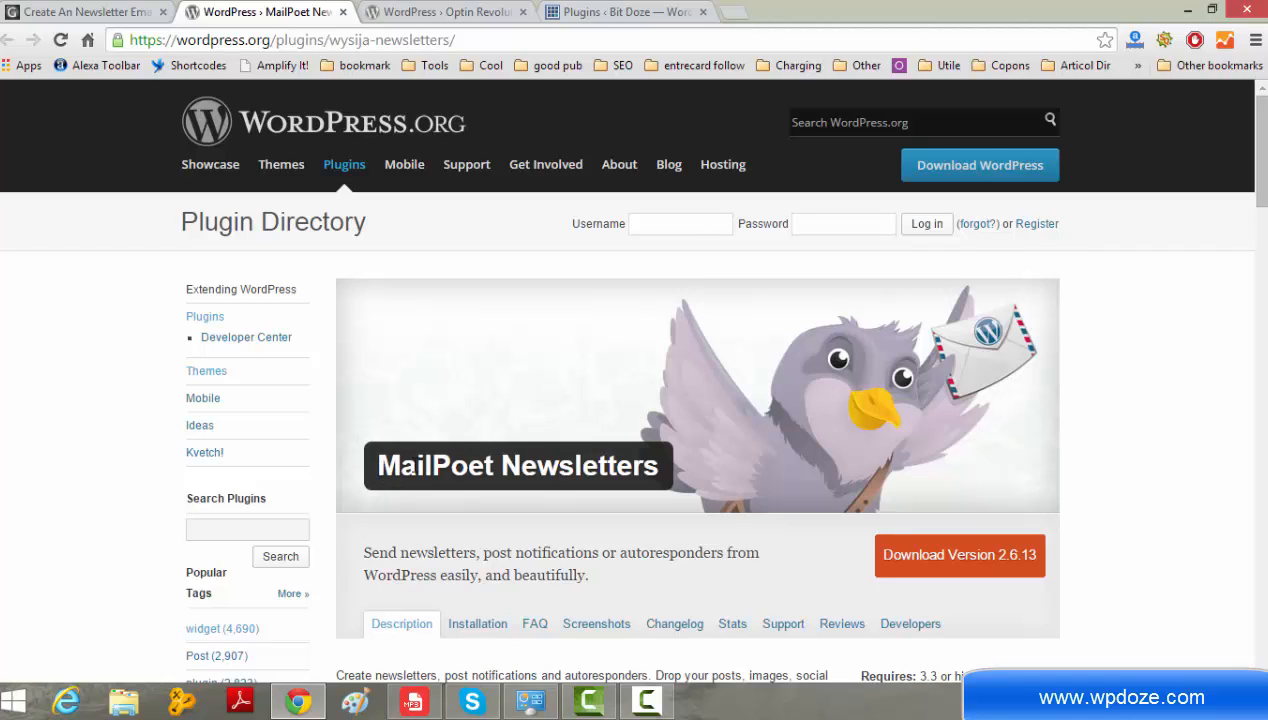
# - Look over the WordPress.org pages of the MailPoet Newsletters and Optin Revolution plugins
pyautogui.moveTo(379, 470); pyautogui.dragTo(503, 470)
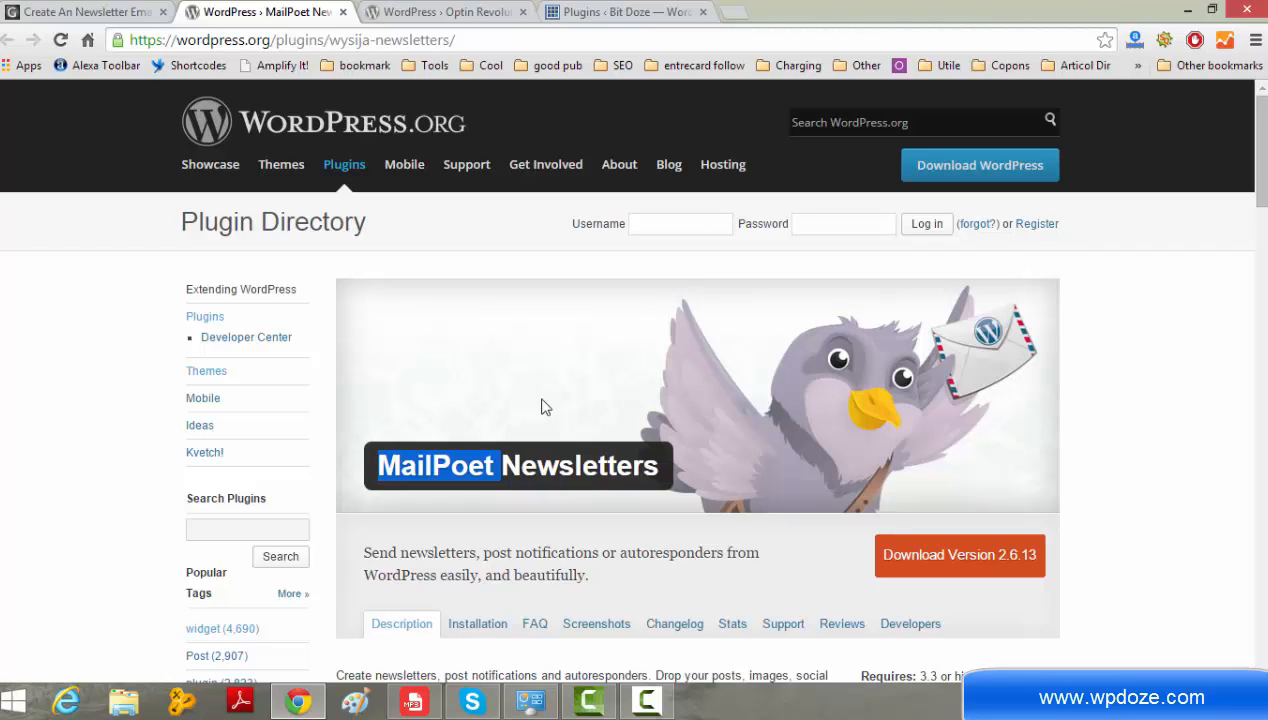
pyautogui.click(415, 11)
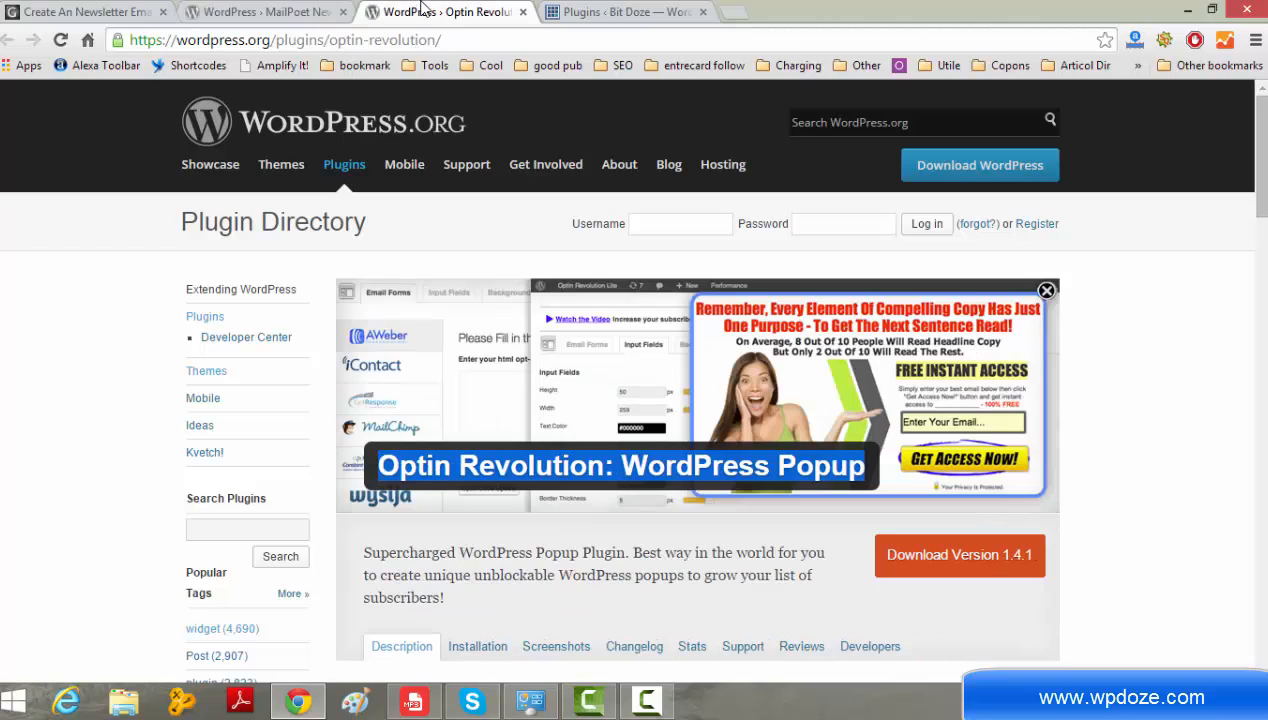
pyautogui.click(437, 468)
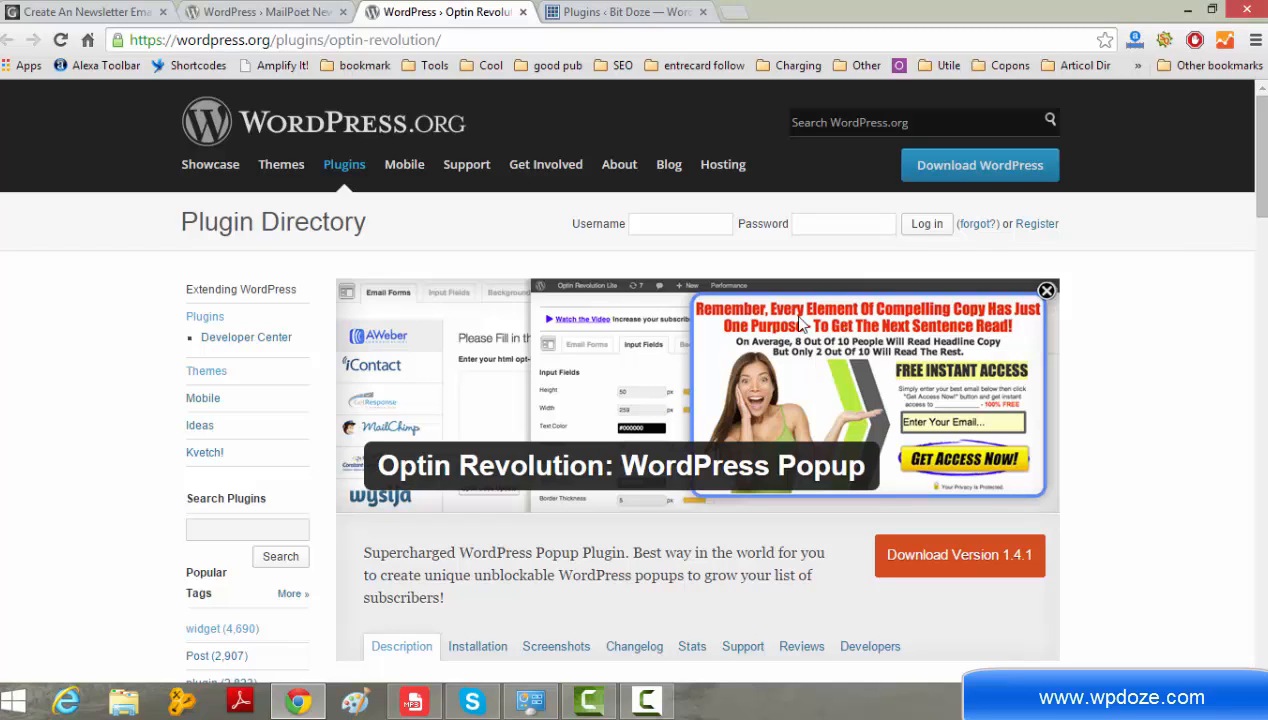
# - Copy the plugin name "MailPoet Newsletters" from its WordPress.org directory page
pyautogui.click(268, 10)
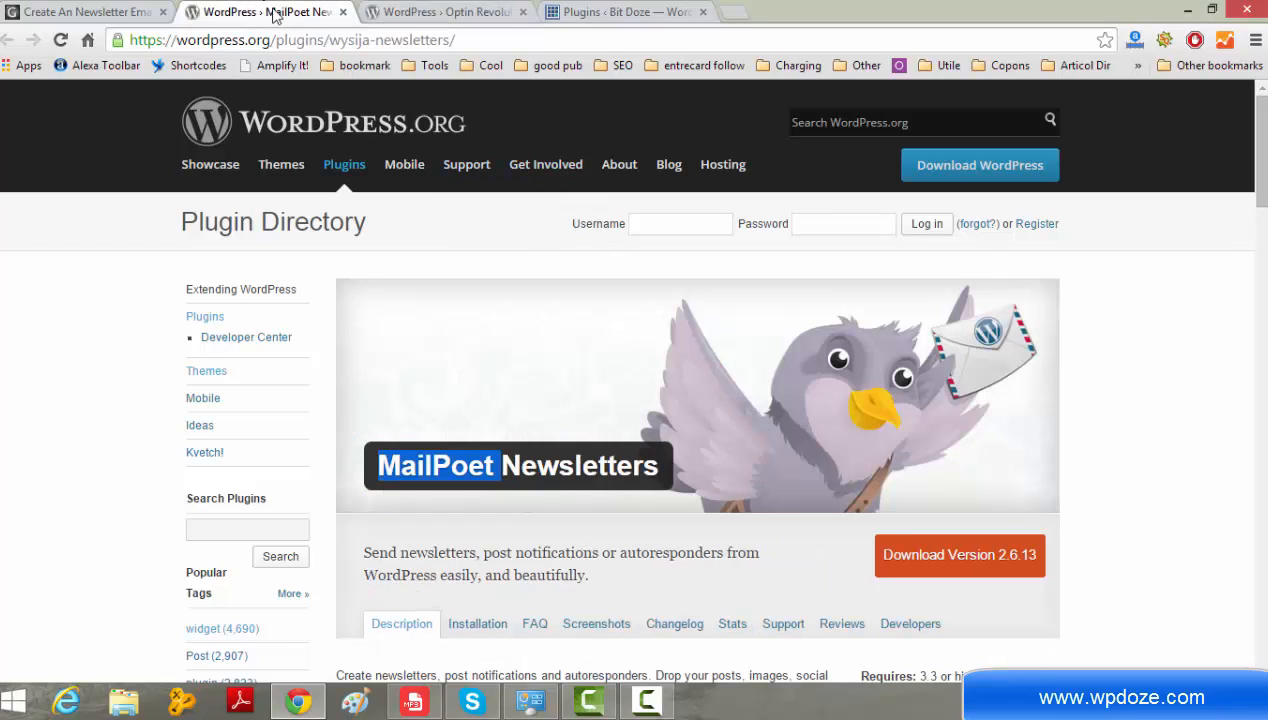
pyautogui.moveTo(660, 467); pyautogui.dragTo(380, 466)
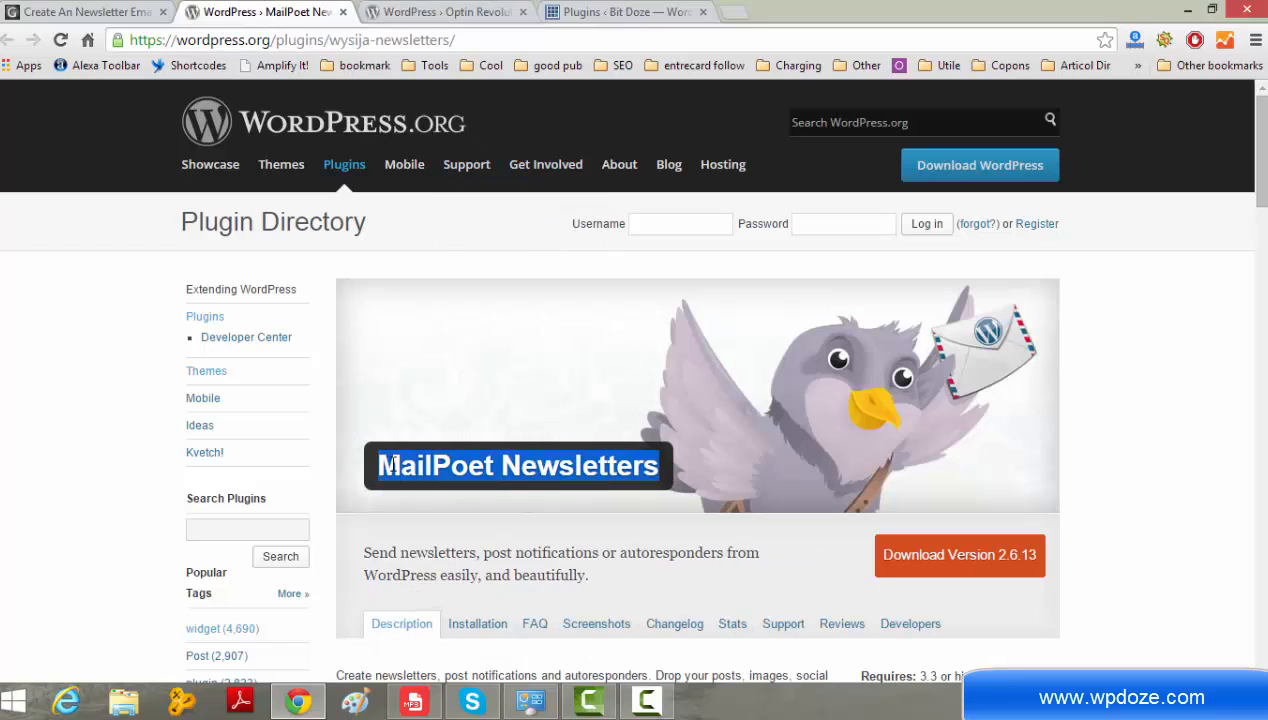
pyautogui.rightClick(414, 450)
pyautogui.click(428, 474)
# - Search for "MailPoet Newsletters" among the plugins that can be added to the Bit Doze site
pyautogui.click(605, 11)
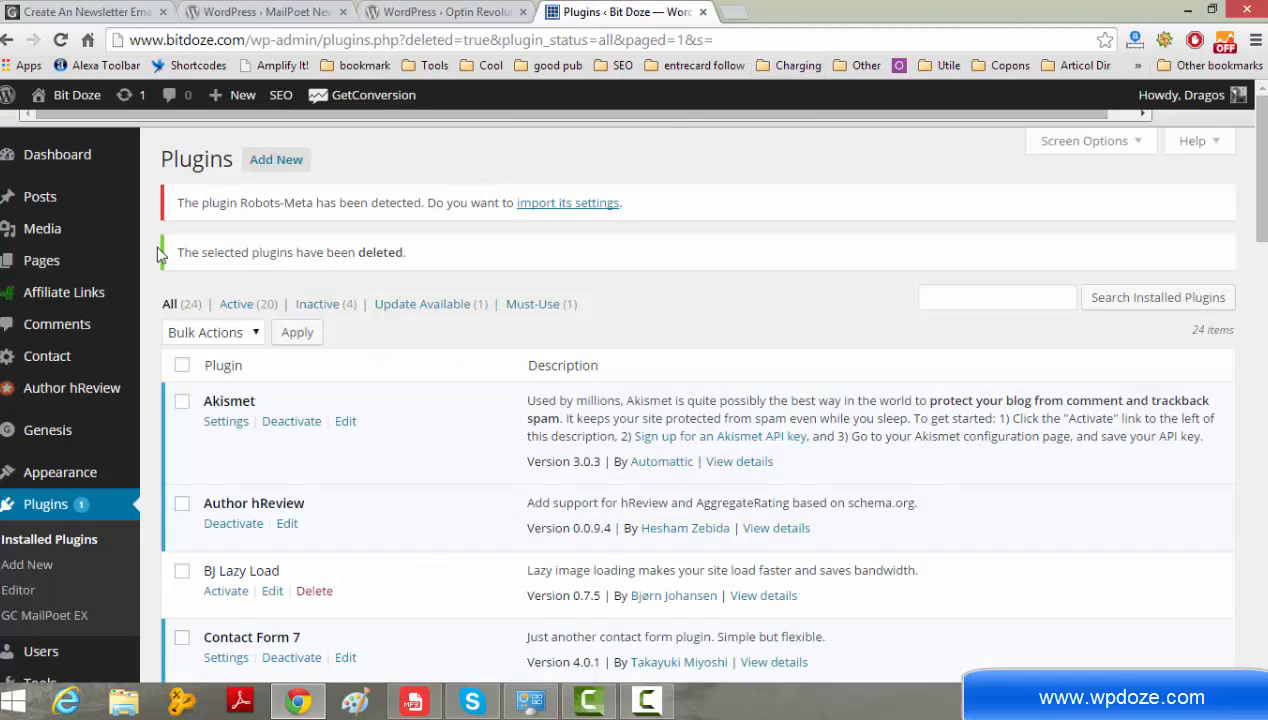
pyautogui.moveTo(57, 366)
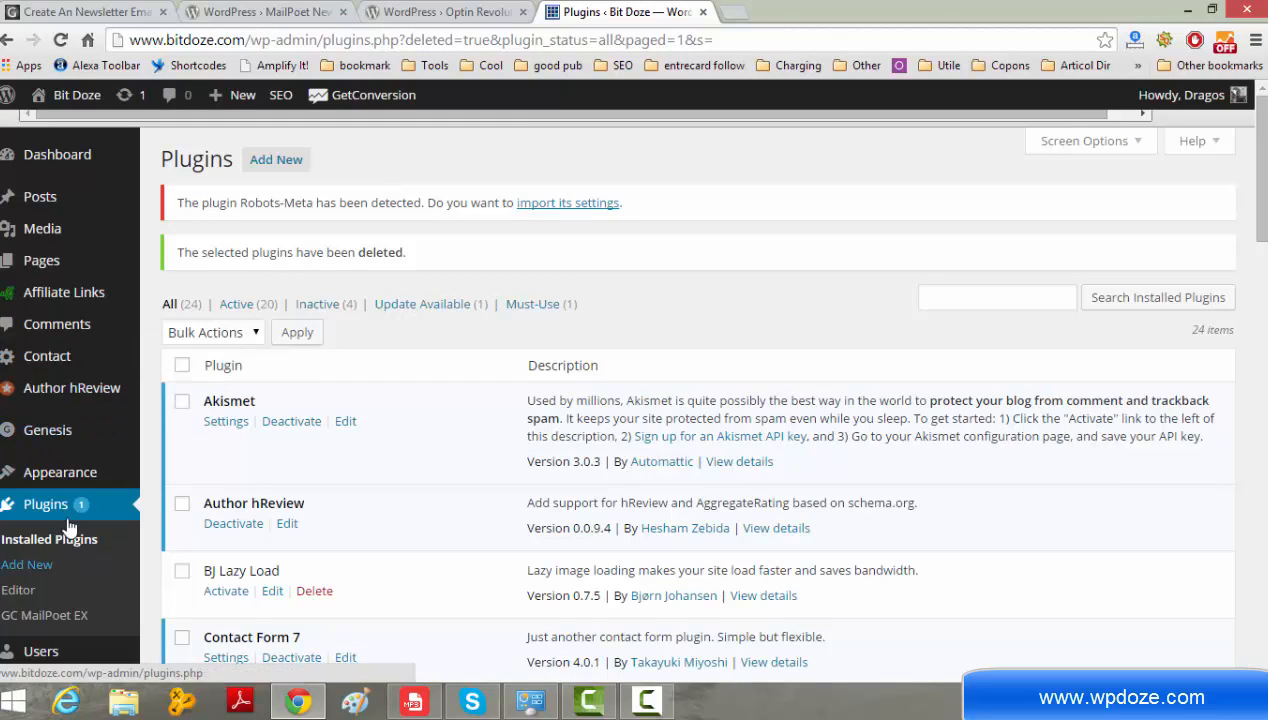
pyautogui.click(36, 566)
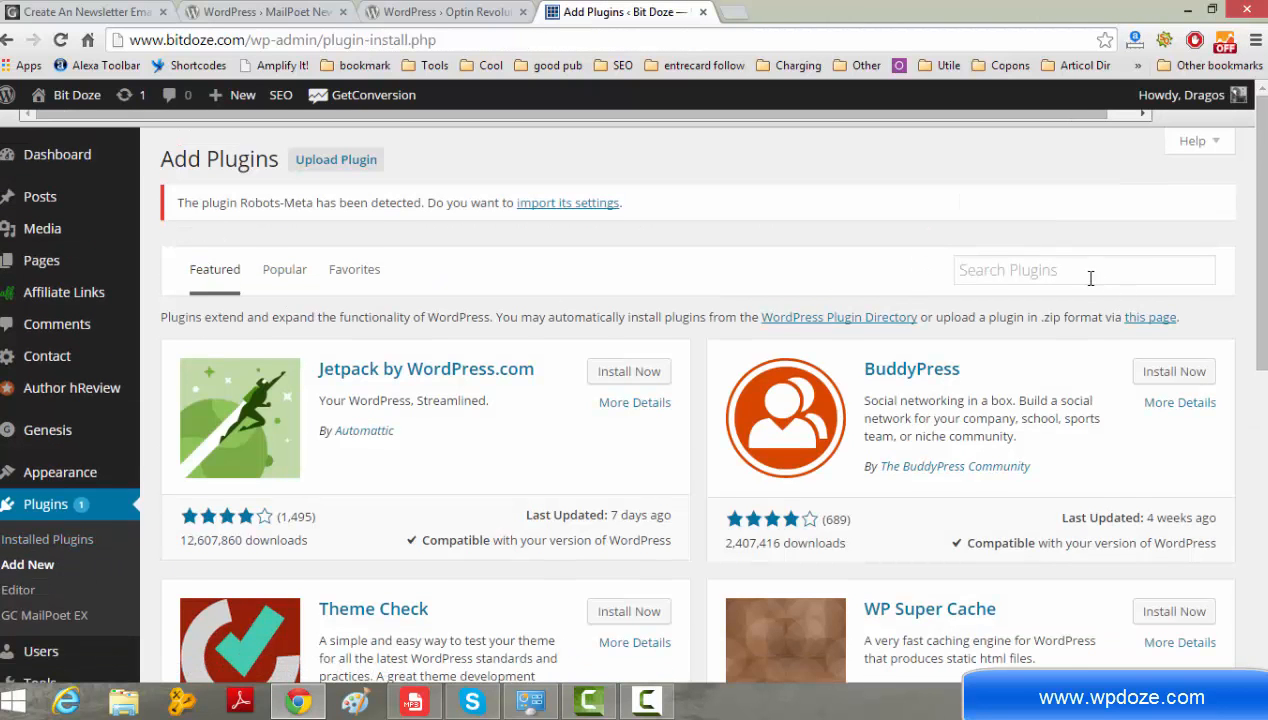
pyautogui.click(1090, 277)
pyautogui.hotkey('ctrl', 'v')
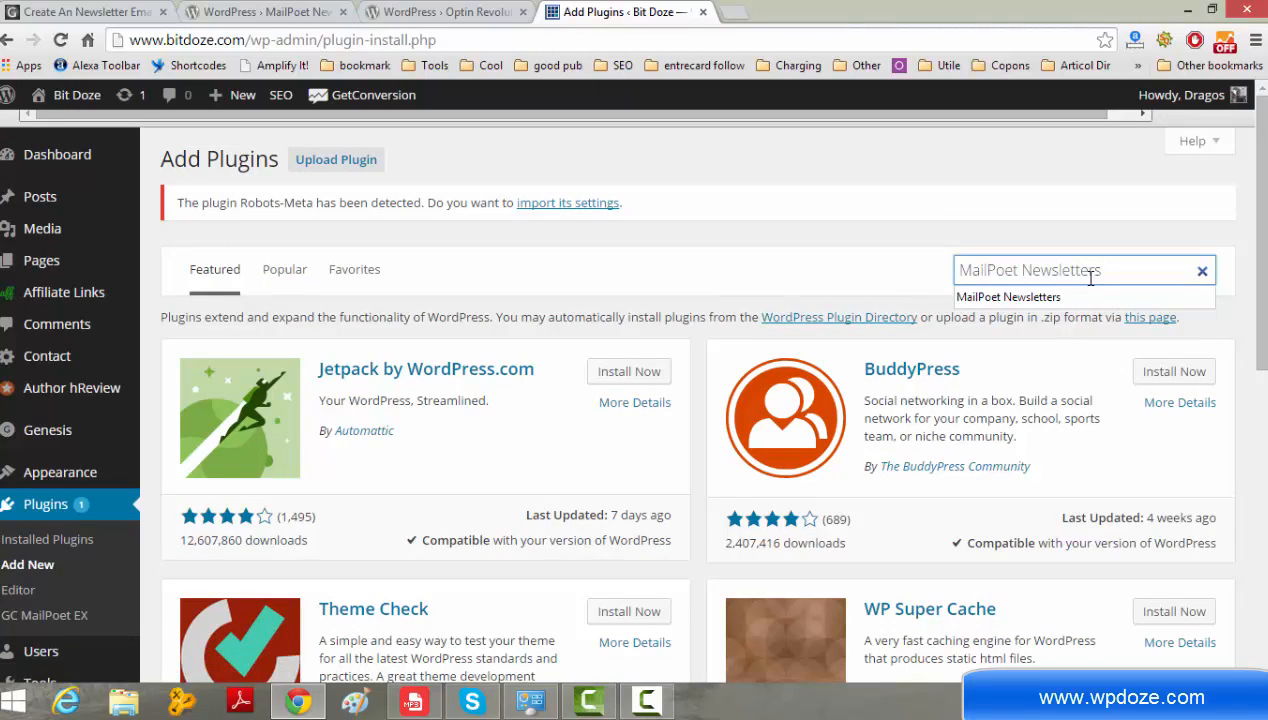
pyautogui.press('Return')
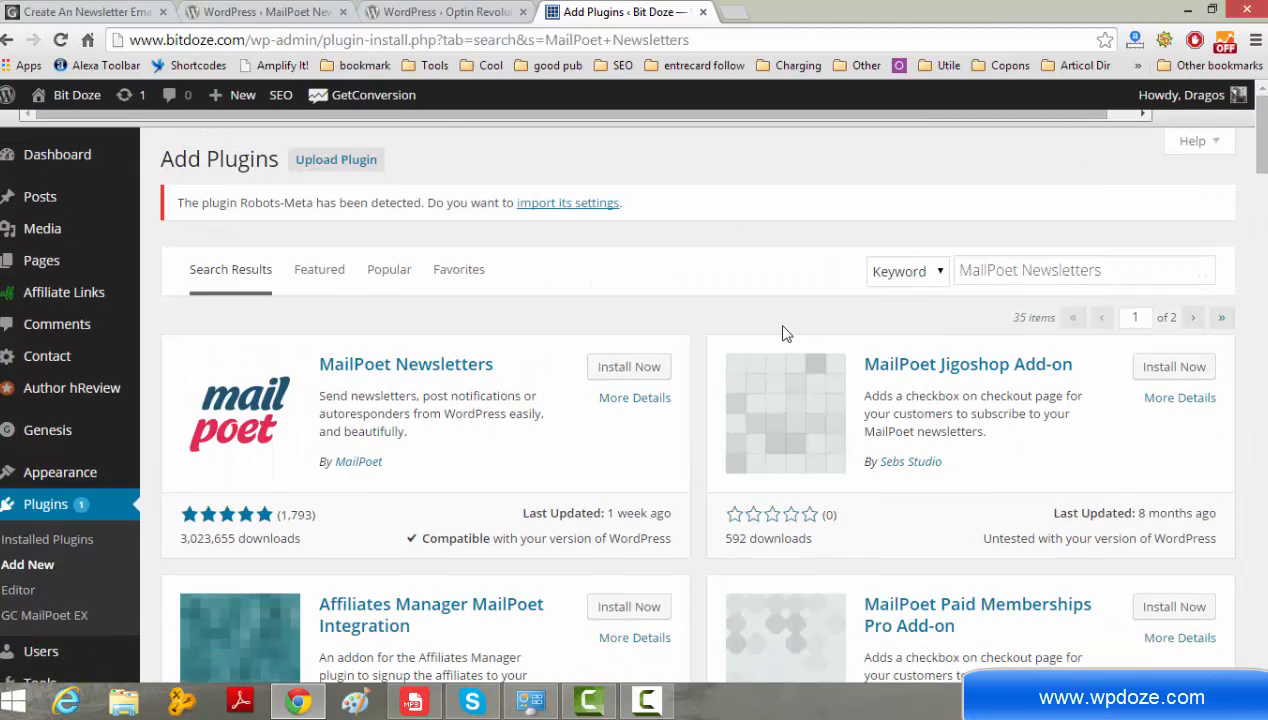
# - Install and activate the MailPoet Newsletters plugin
pyautogui.click(620, 368)
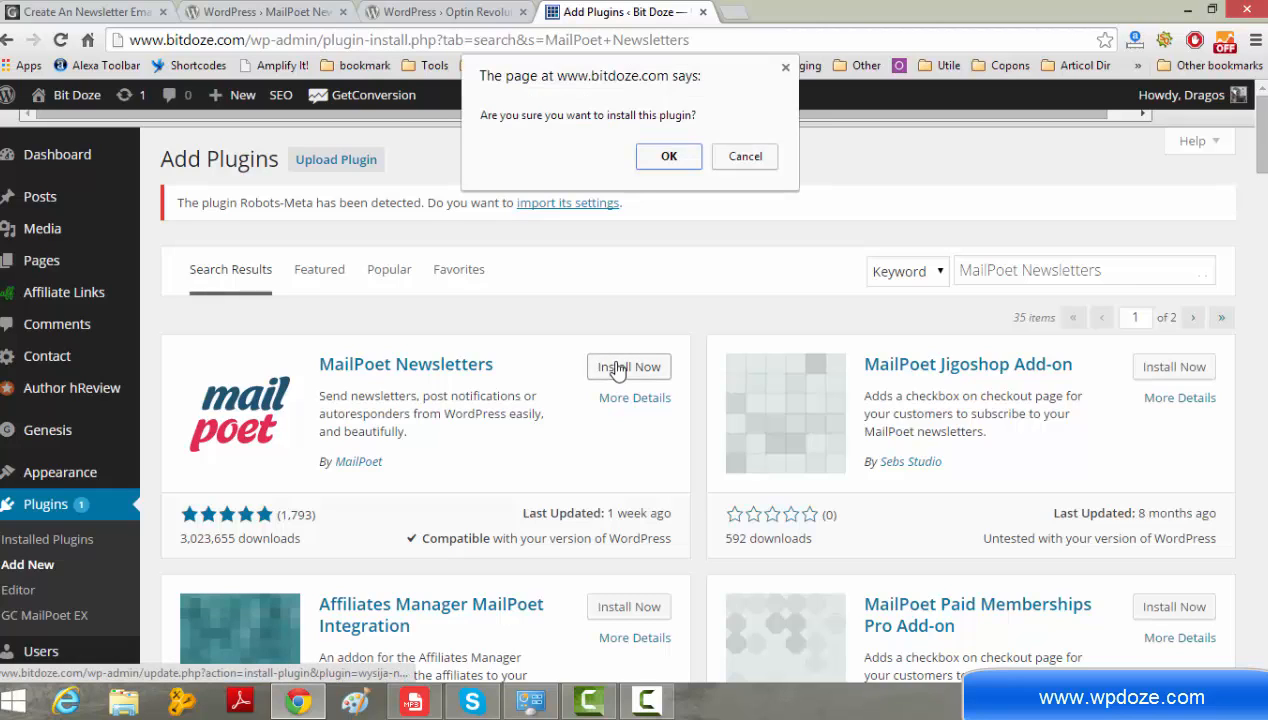
pyautogui.click(663, 158)
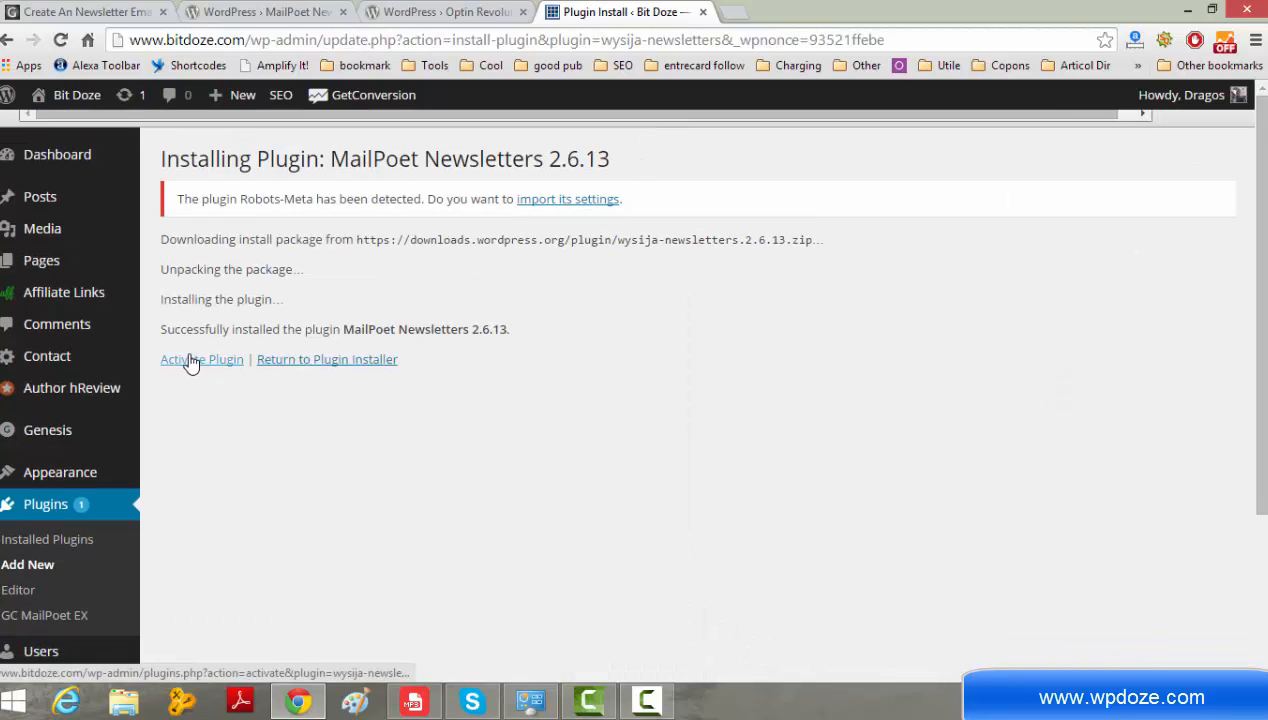
pyautogui.click(191, 362)
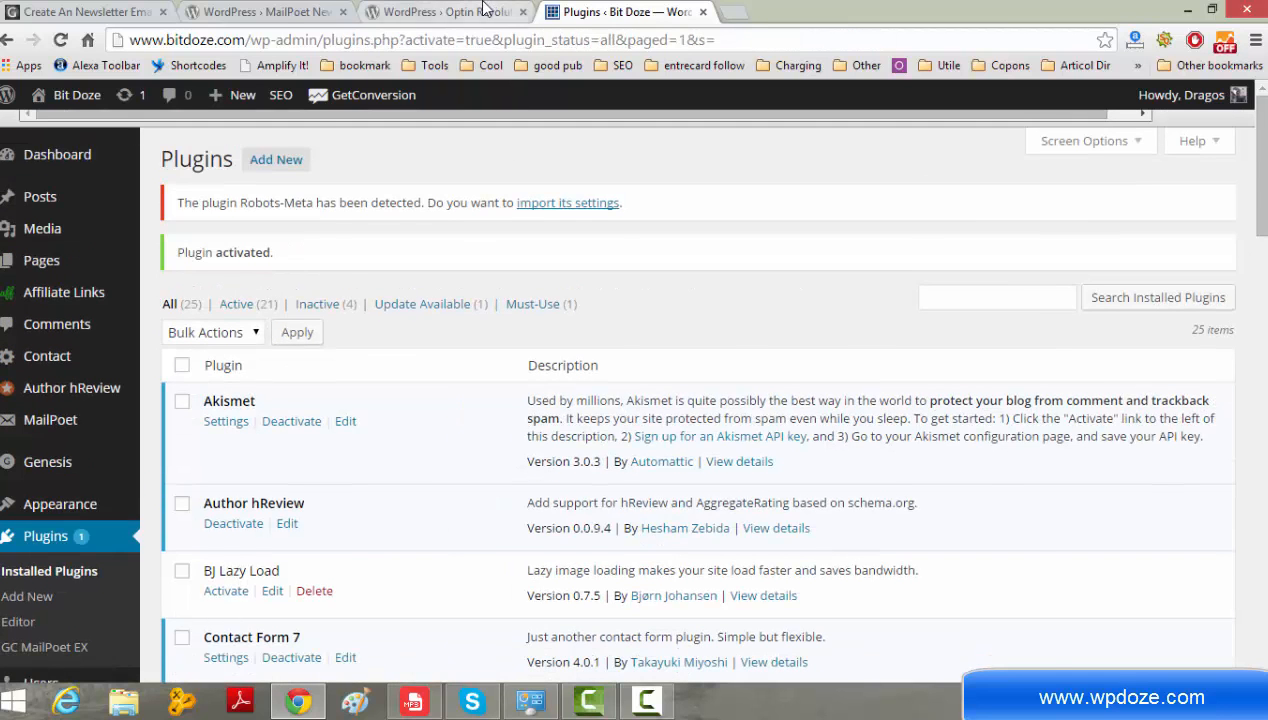
# - Copy the name "Optin Revolution: WordPress Popup" from its directory page and search for it among the Bit Doze site's new plugins
pyautogui.click(484, 10)
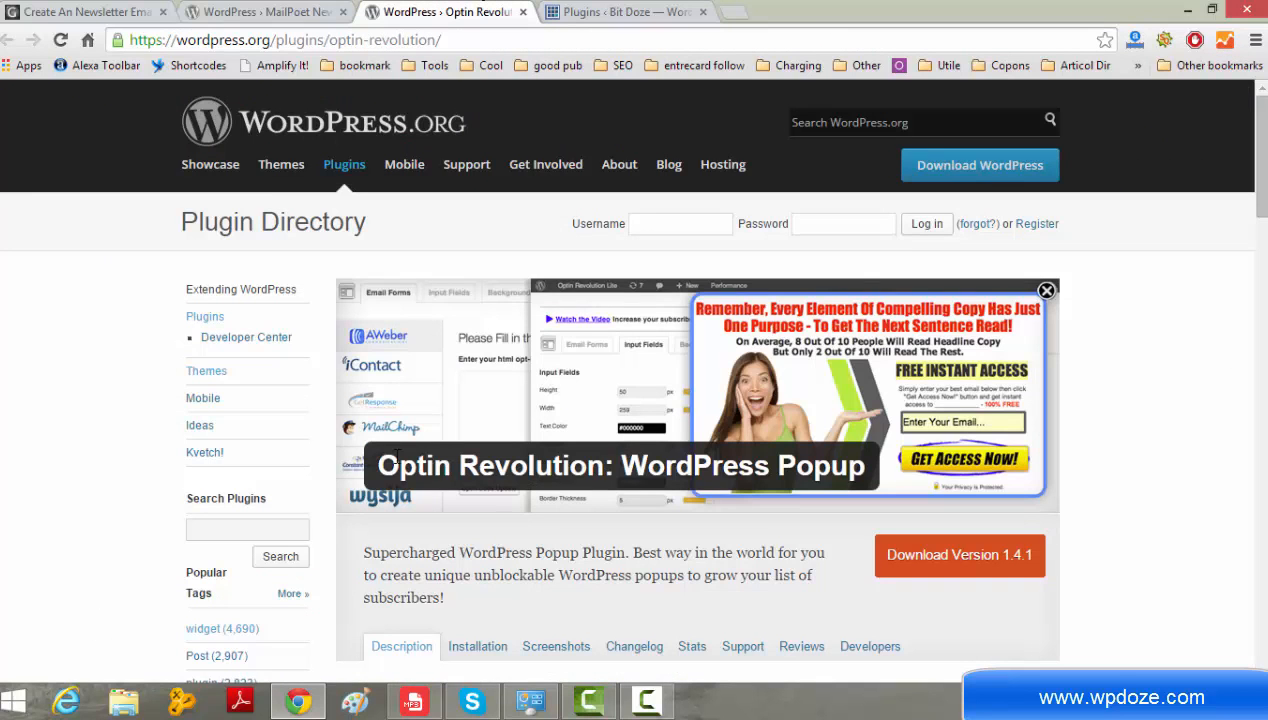
pyautogui.moveTo(388, 458); pyautogui.dragTo(864, 466)
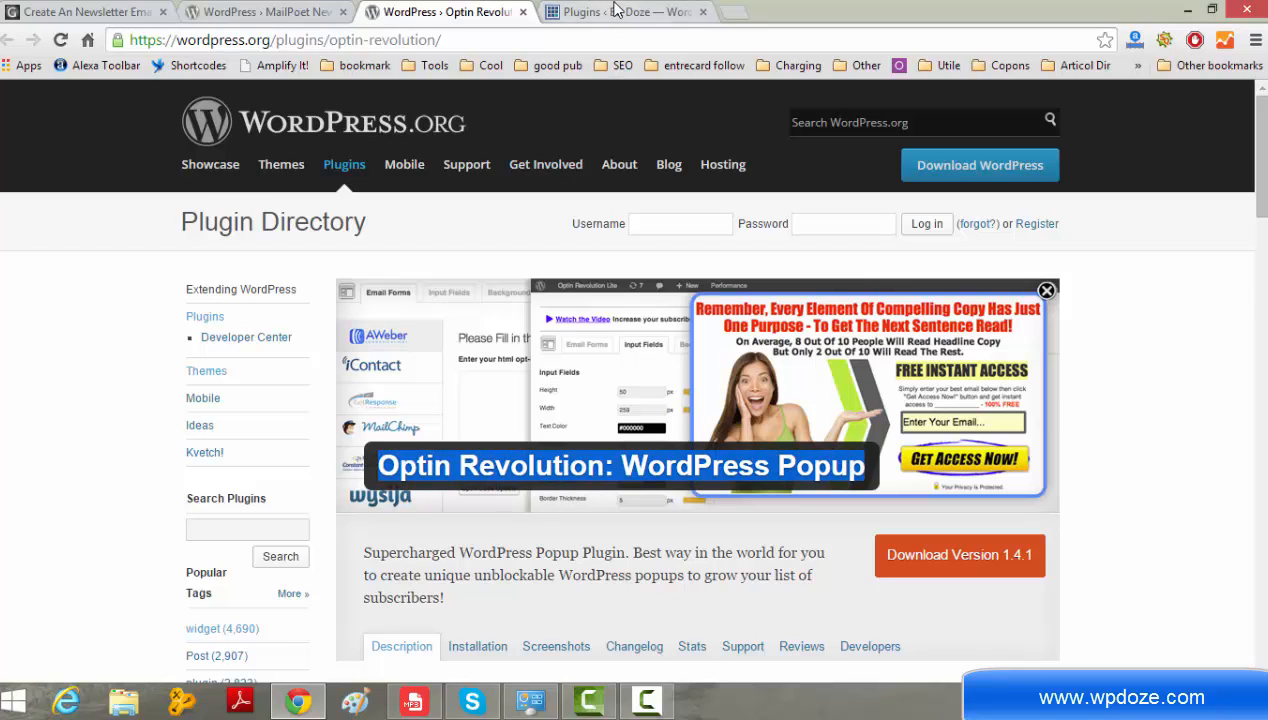
pyautogui.click(614, 11)
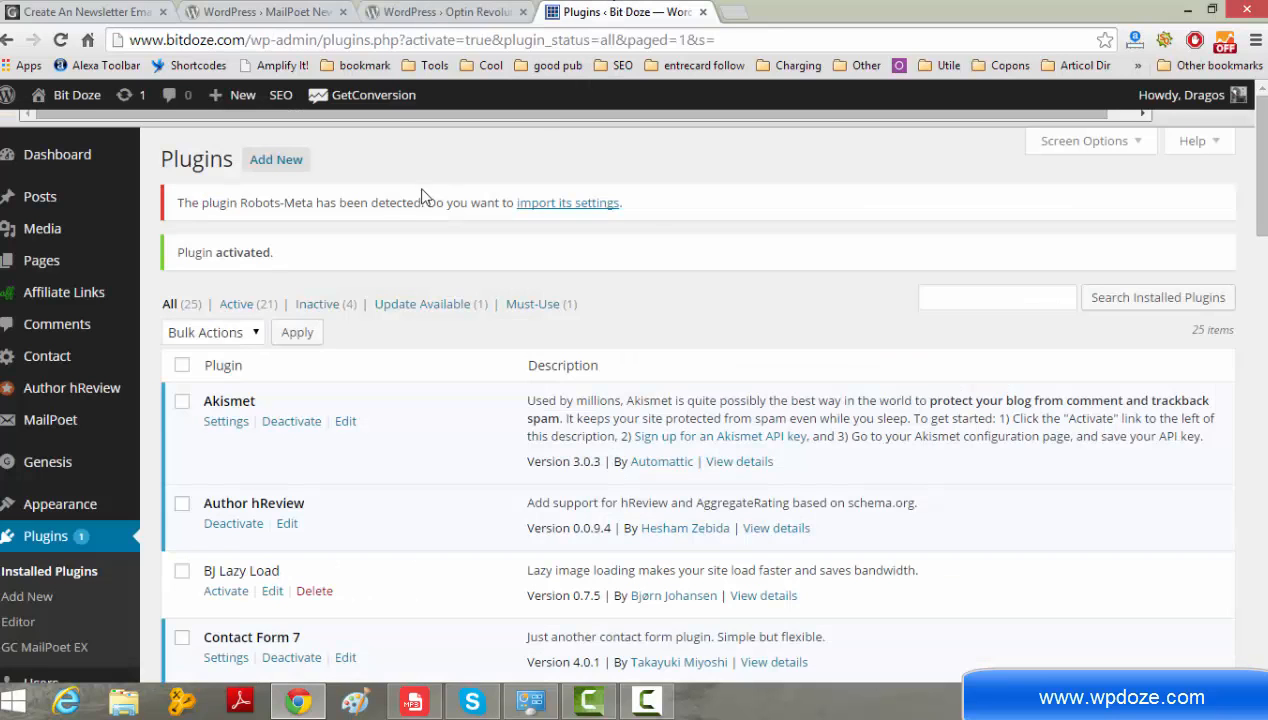
pyautogui.click(276, 166)
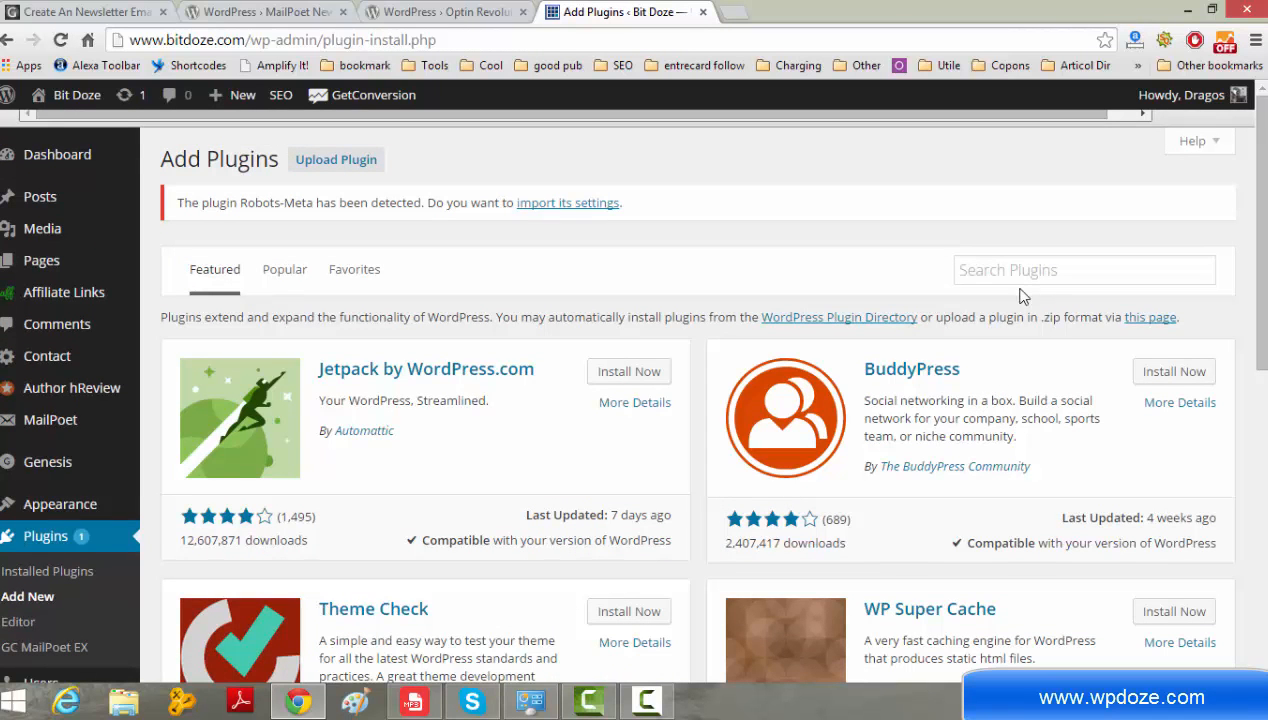
pyautogui.click(1008, 272)
pyautogui.hotkey('ctrl', 'v')
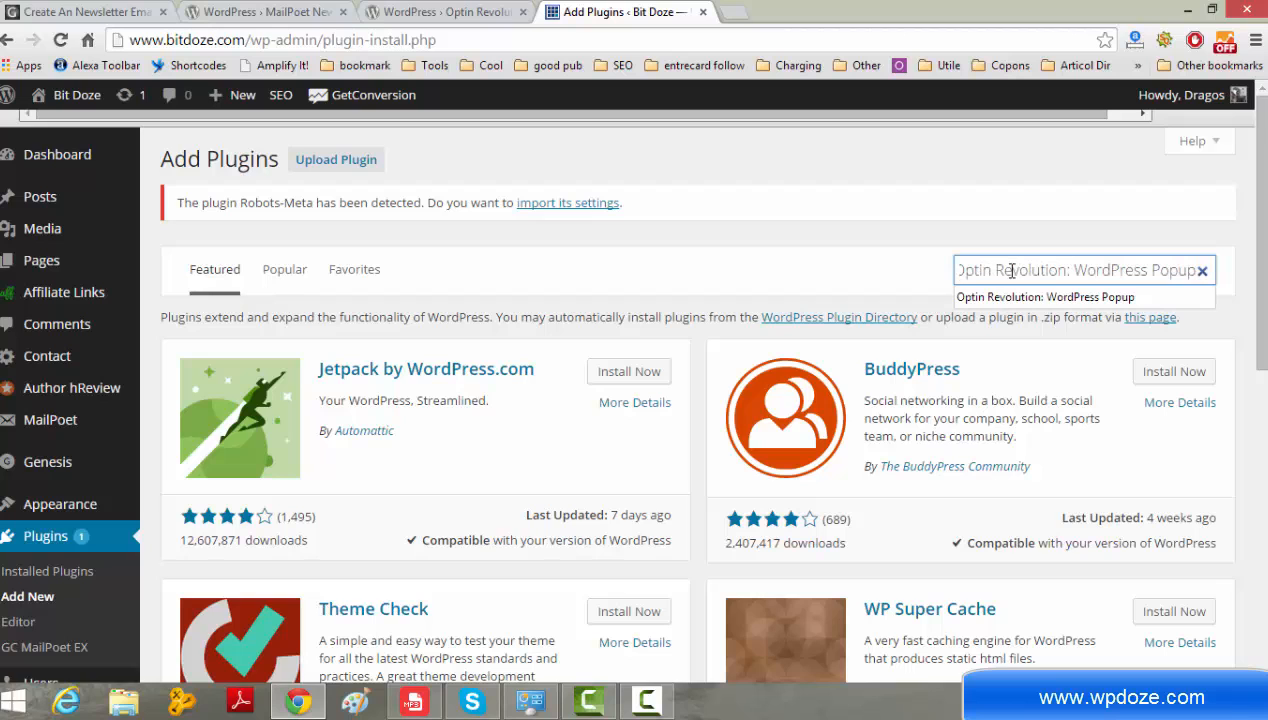
pyautogui.press('Return')
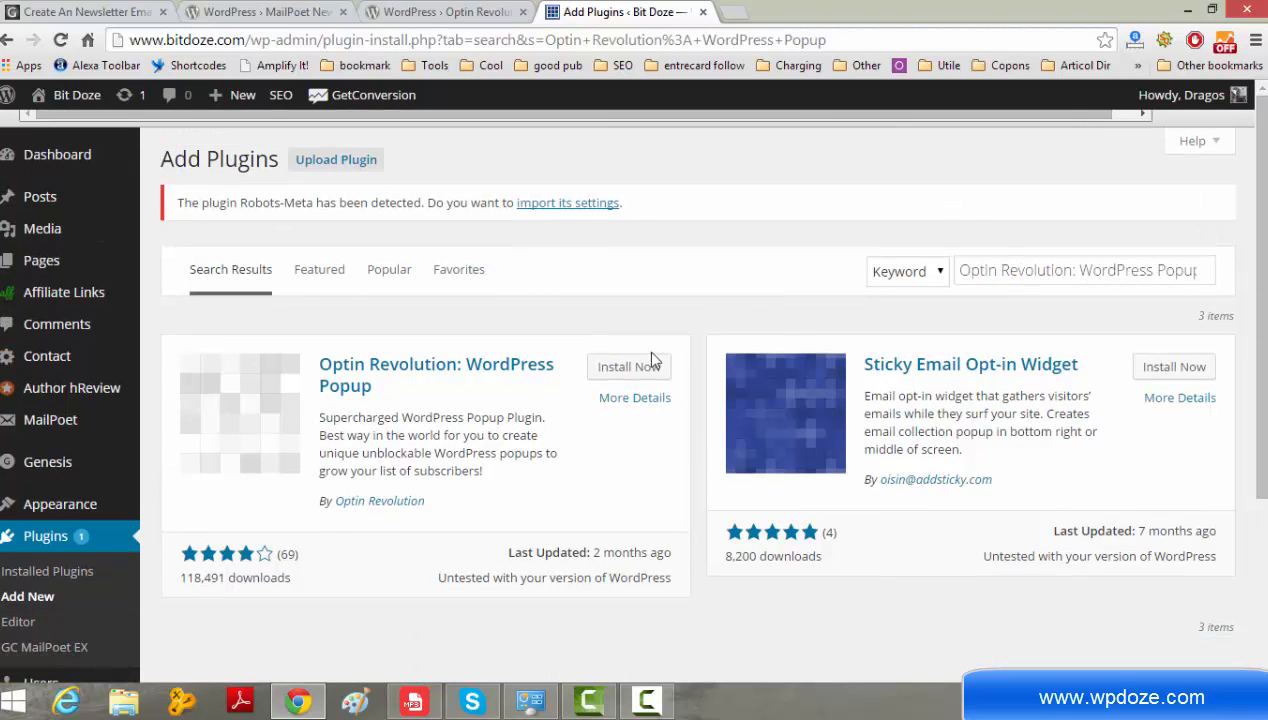
# - Install and activate the Optin Revolution: WordPress Popup plugin
pyautogui.click(652, 362)
pyautogui.click(675, 158)
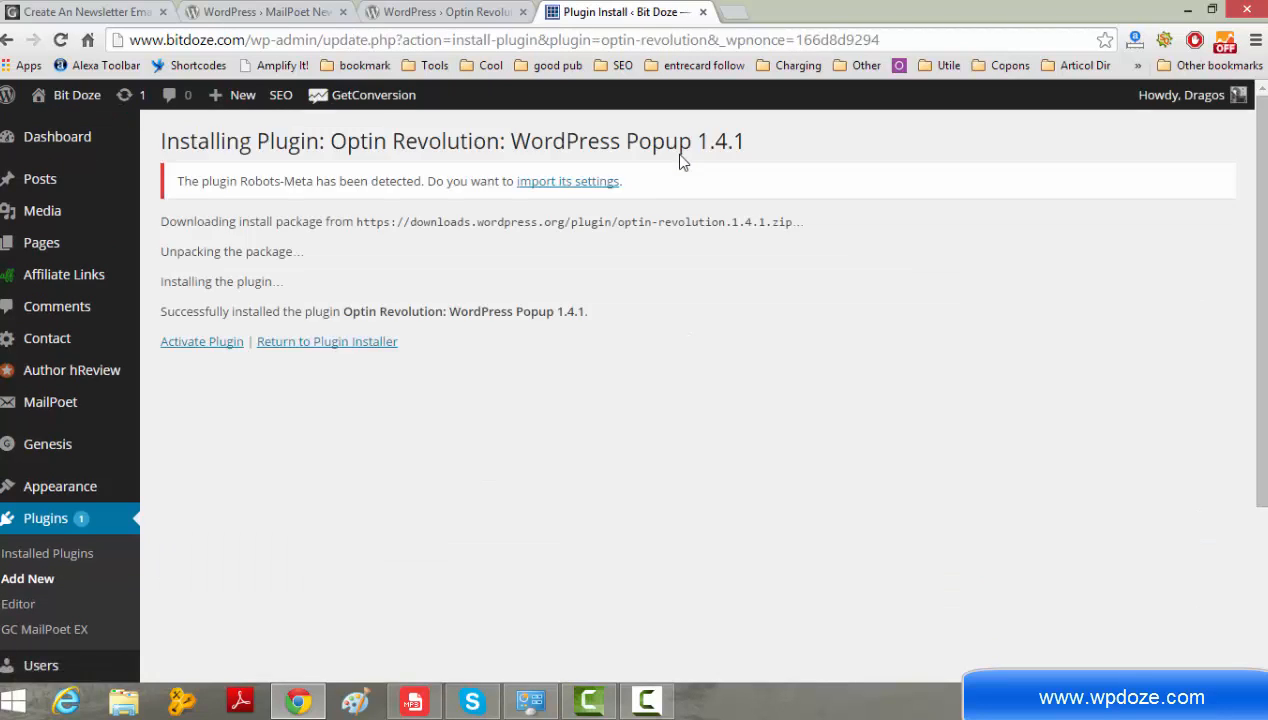
pyautogui.click(213, 366)
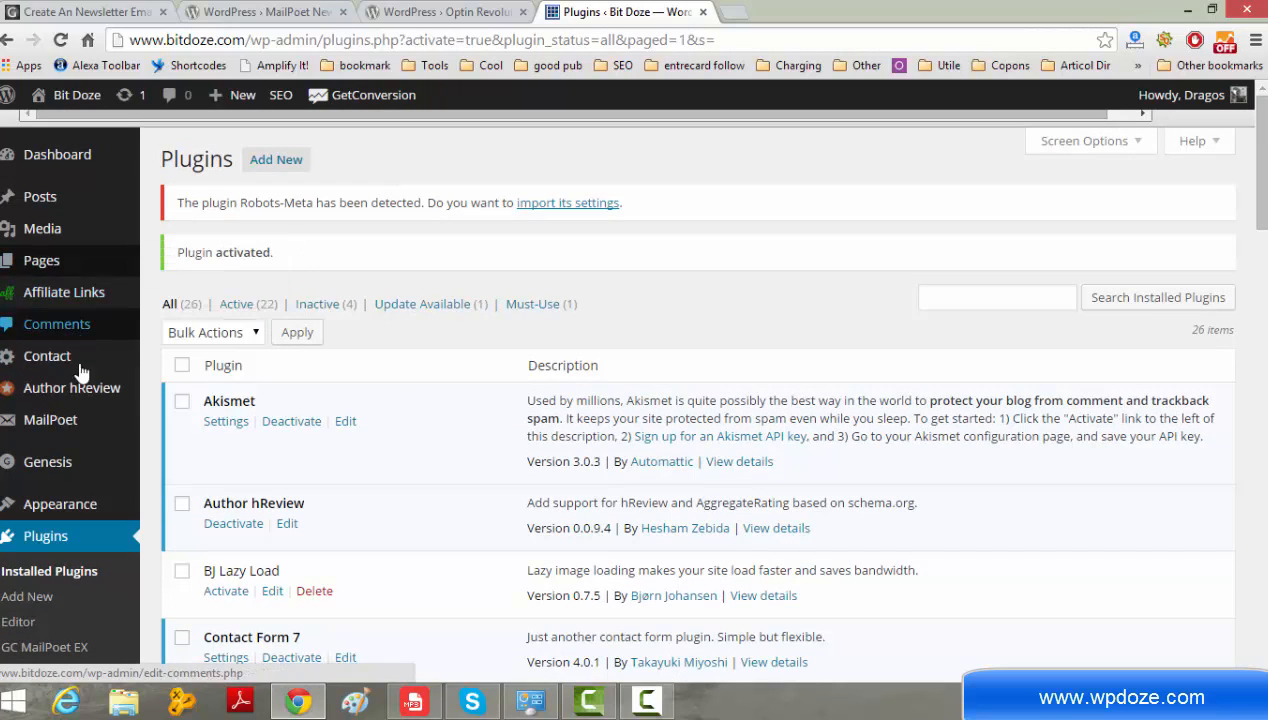
# - Open the MailPoet settings and review the email notification address and the sender name and address of notifications
pyautogui.moveTo(107, 426)
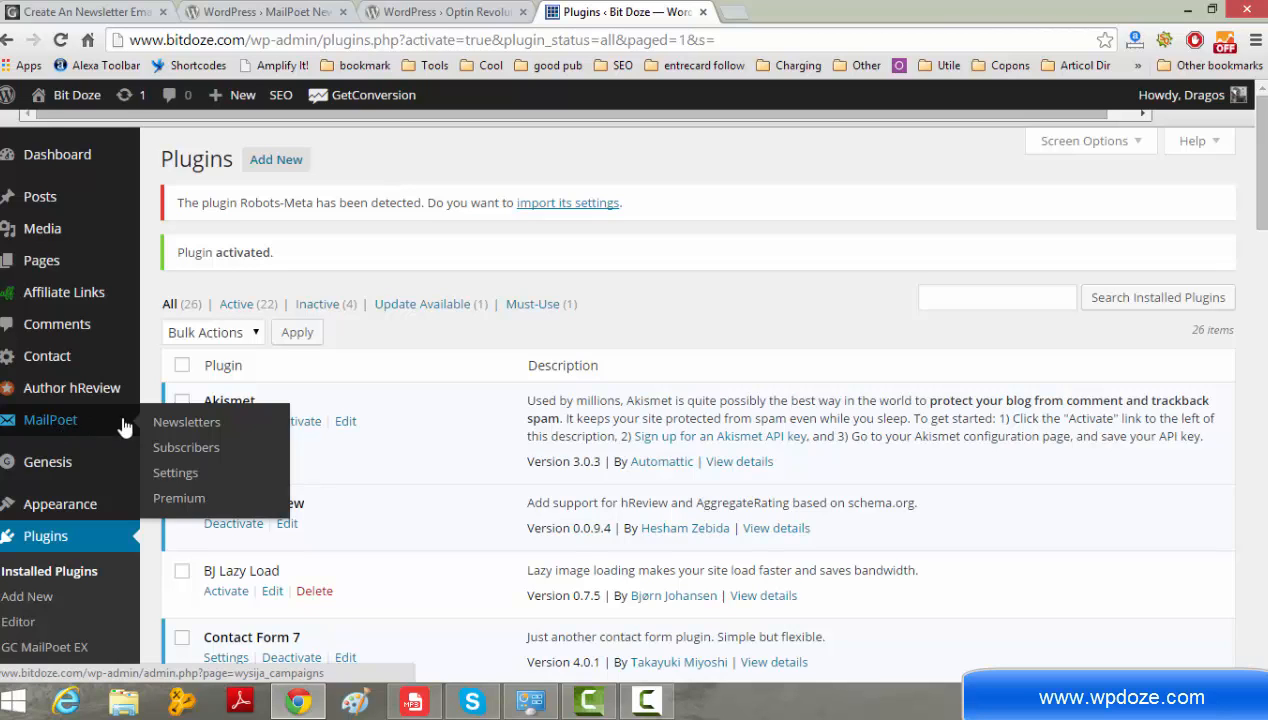
pyautogui.click(172, 476)
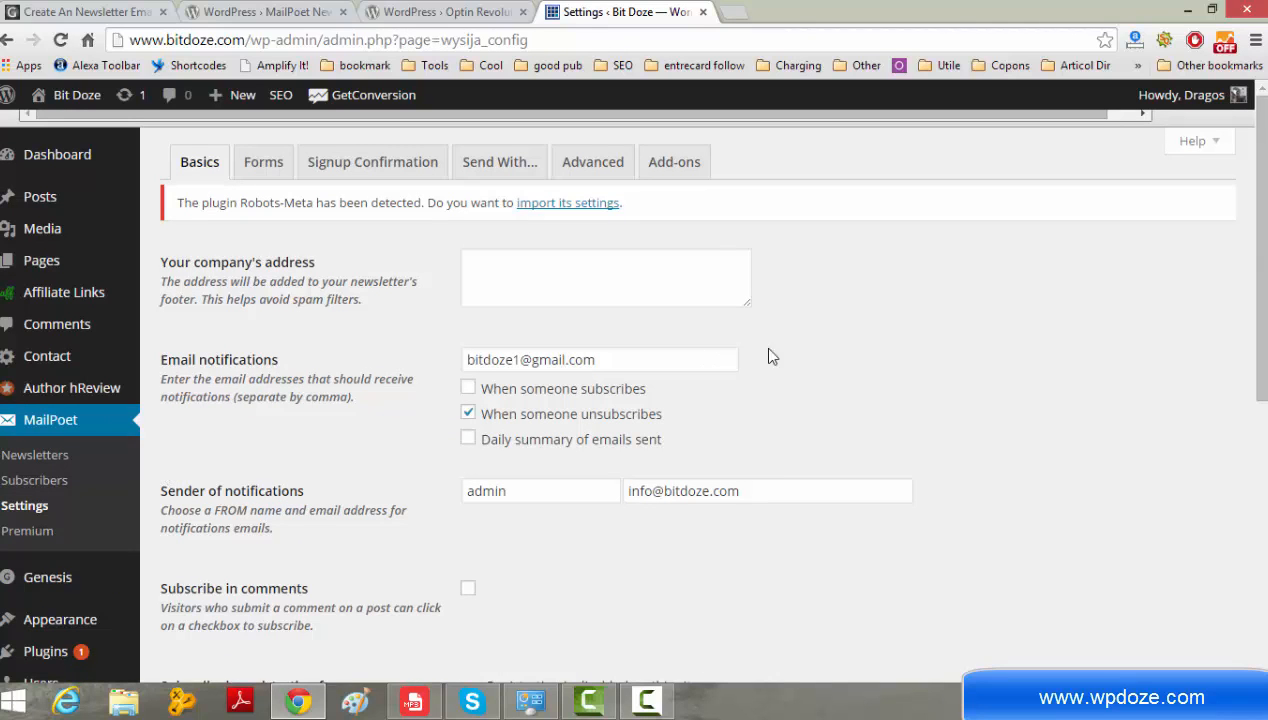
pyautogui.scroll(-1, 805, 345)
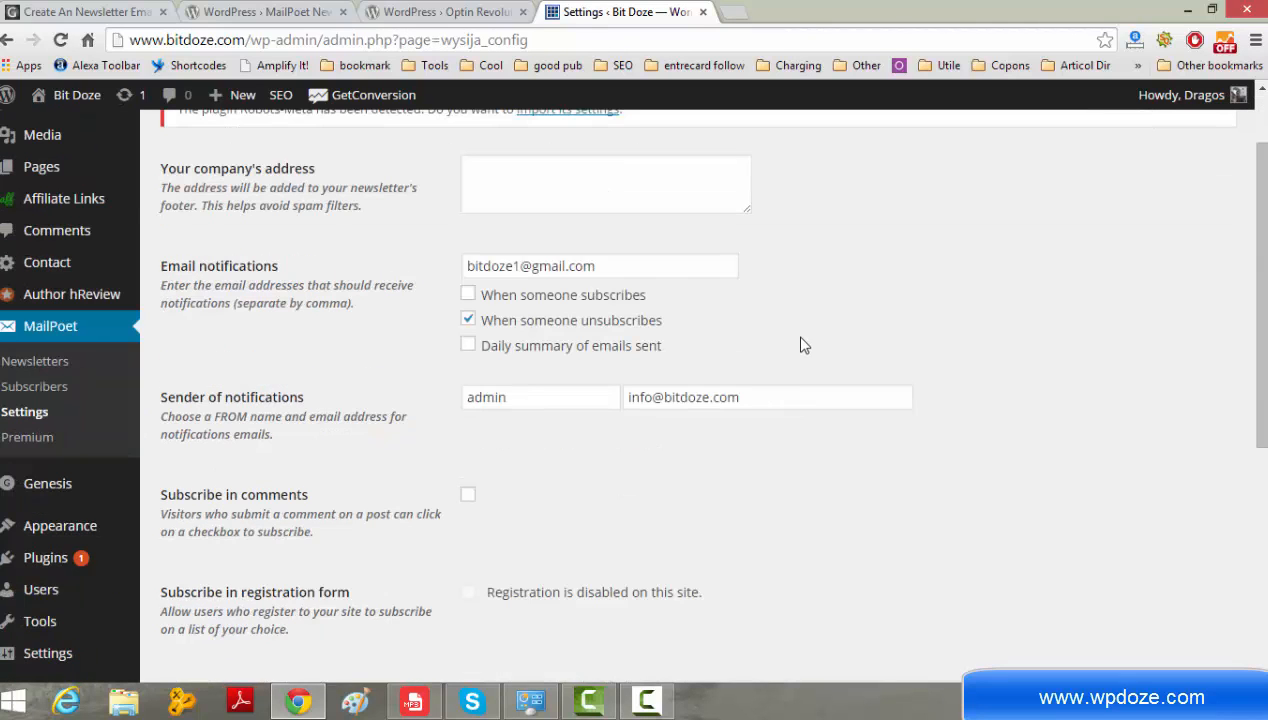
pyautogui.click(600, 265)
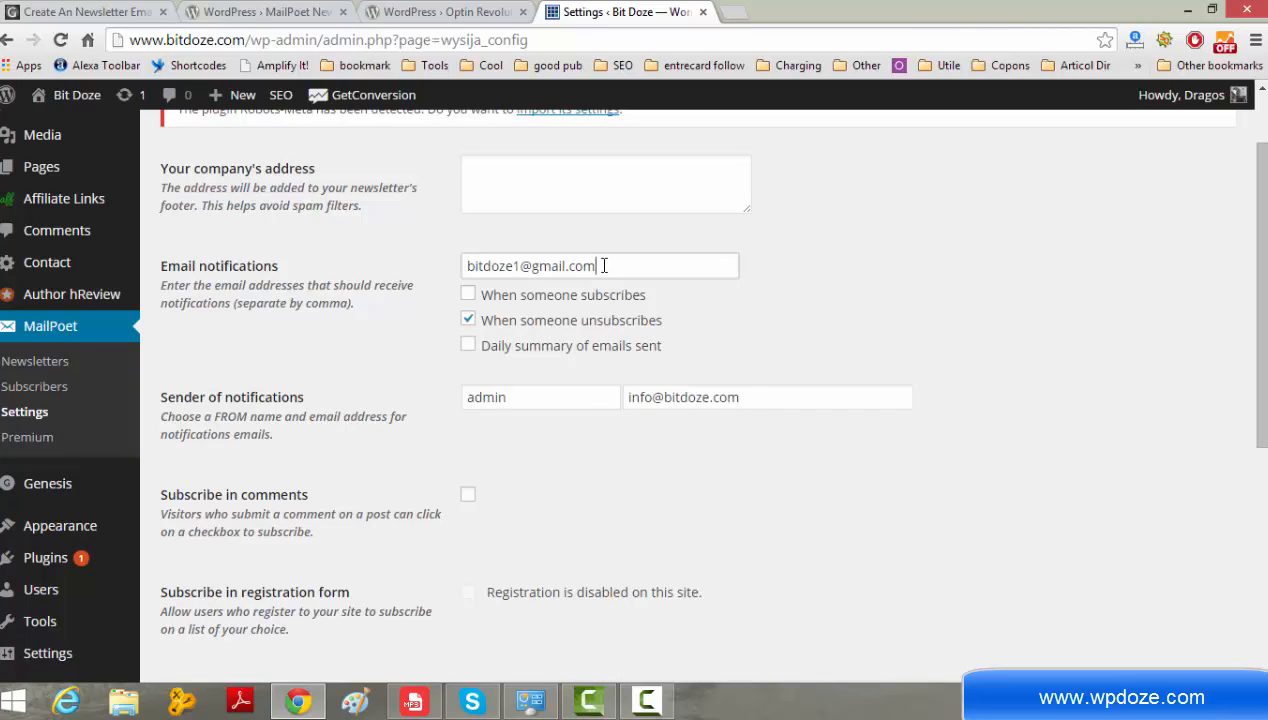
pyautogui.moveTo(600, 265); pyautogui.dragTo(455, 264)
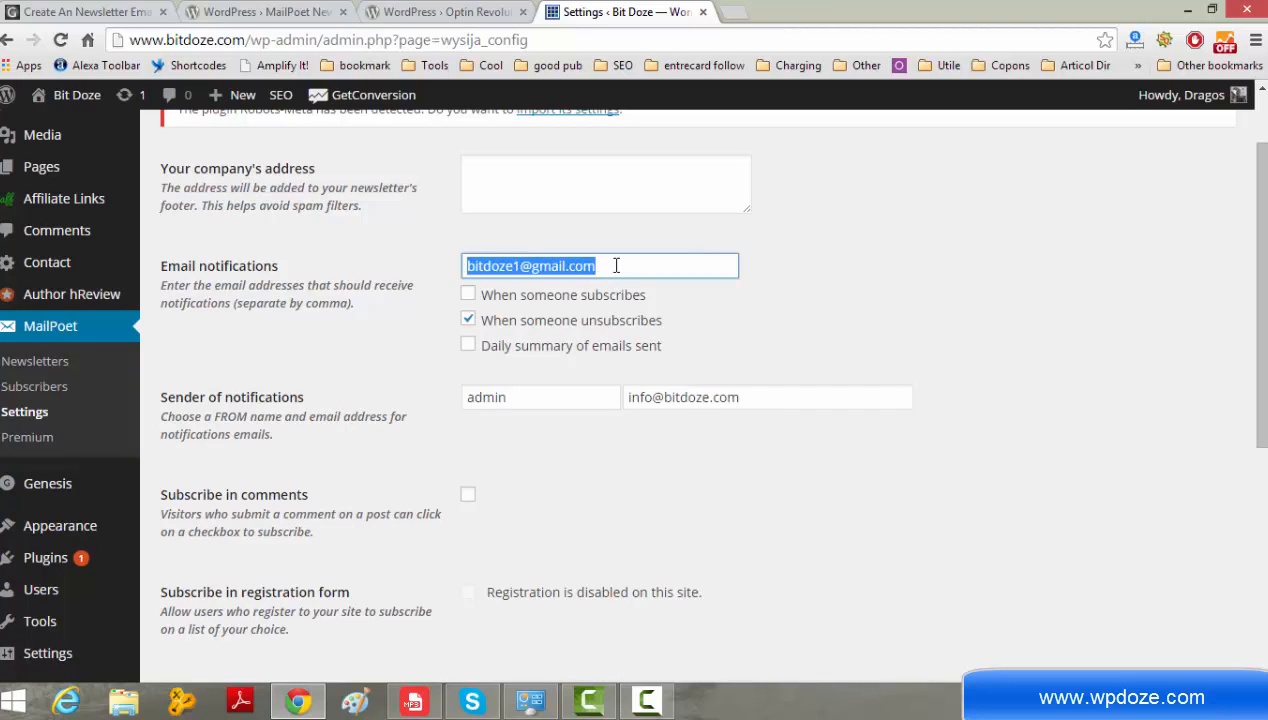
pyautogui.click(540, 397)
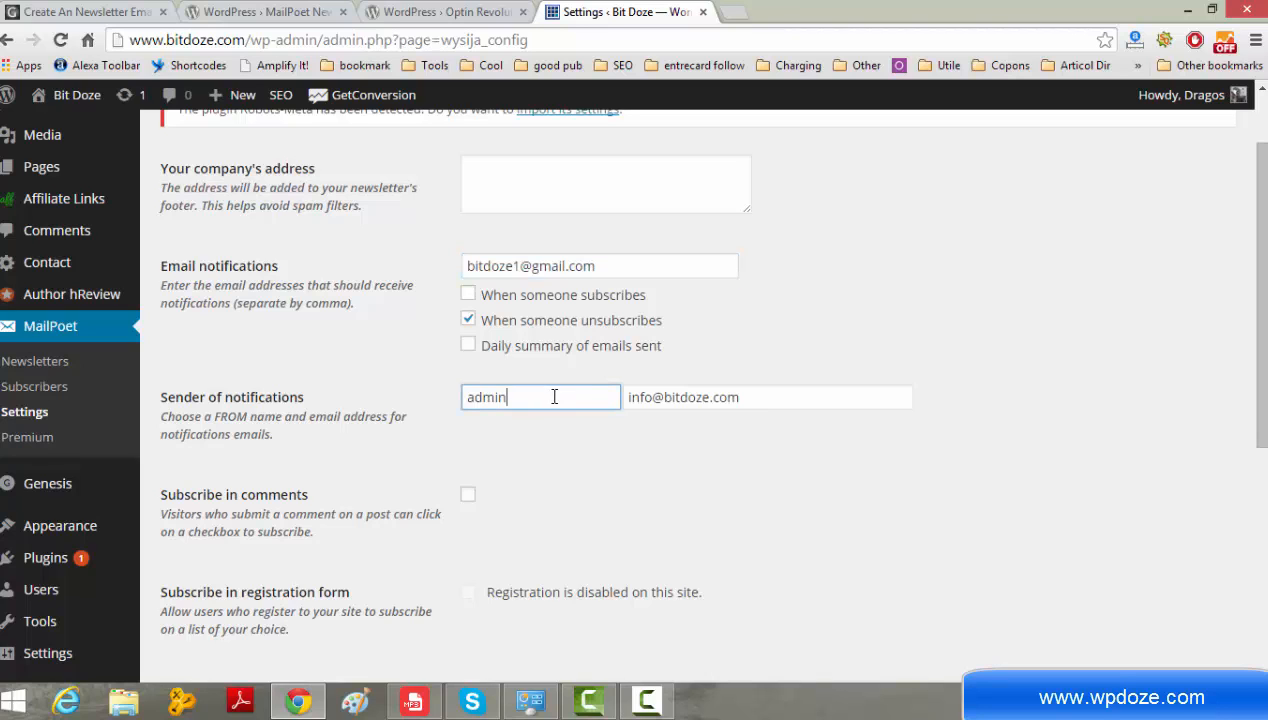
pyautogui.click(728, 397)
pyautogui.scroll(-1, 762, 396)
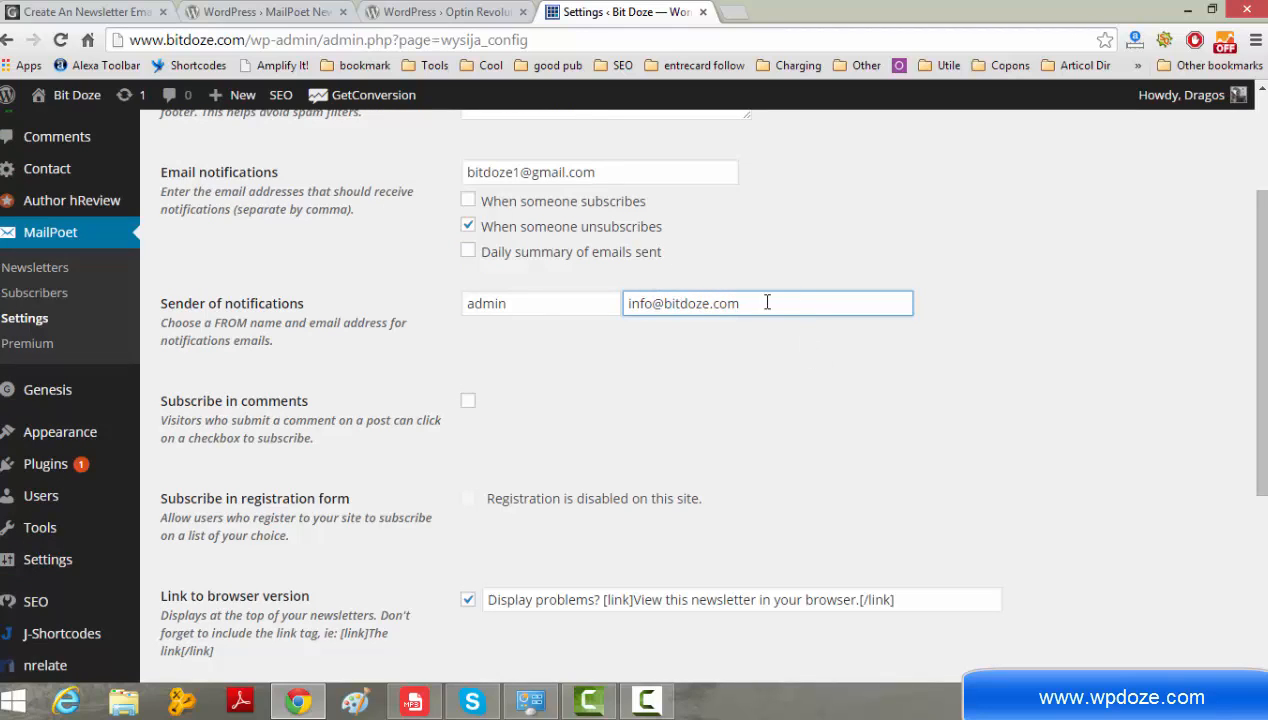
pyautogui.scroll(-1, 505, 358)
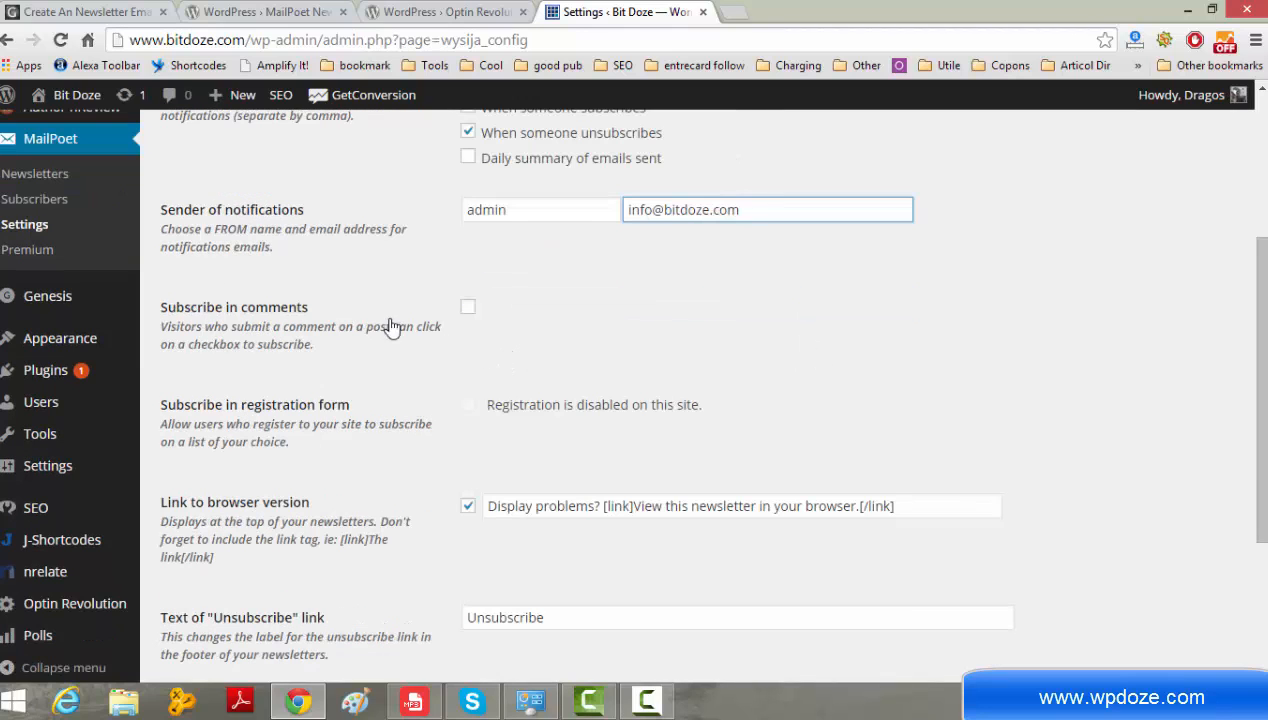
# - Try the Subscribe in comments option with My first list, and switch both off again
pyautogui.click(472, 309)
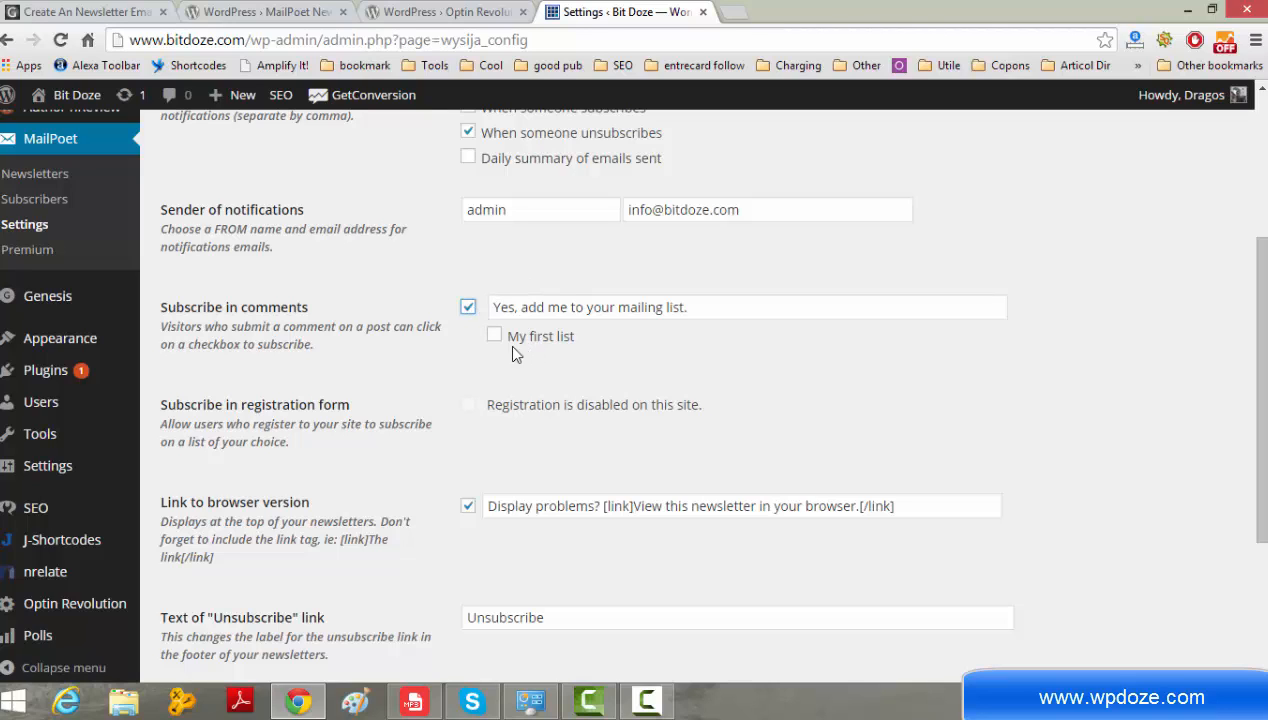
pyautogui.click(496, 335)
pyautogui.click(496, 335)
pyautogui.click(468, 310)
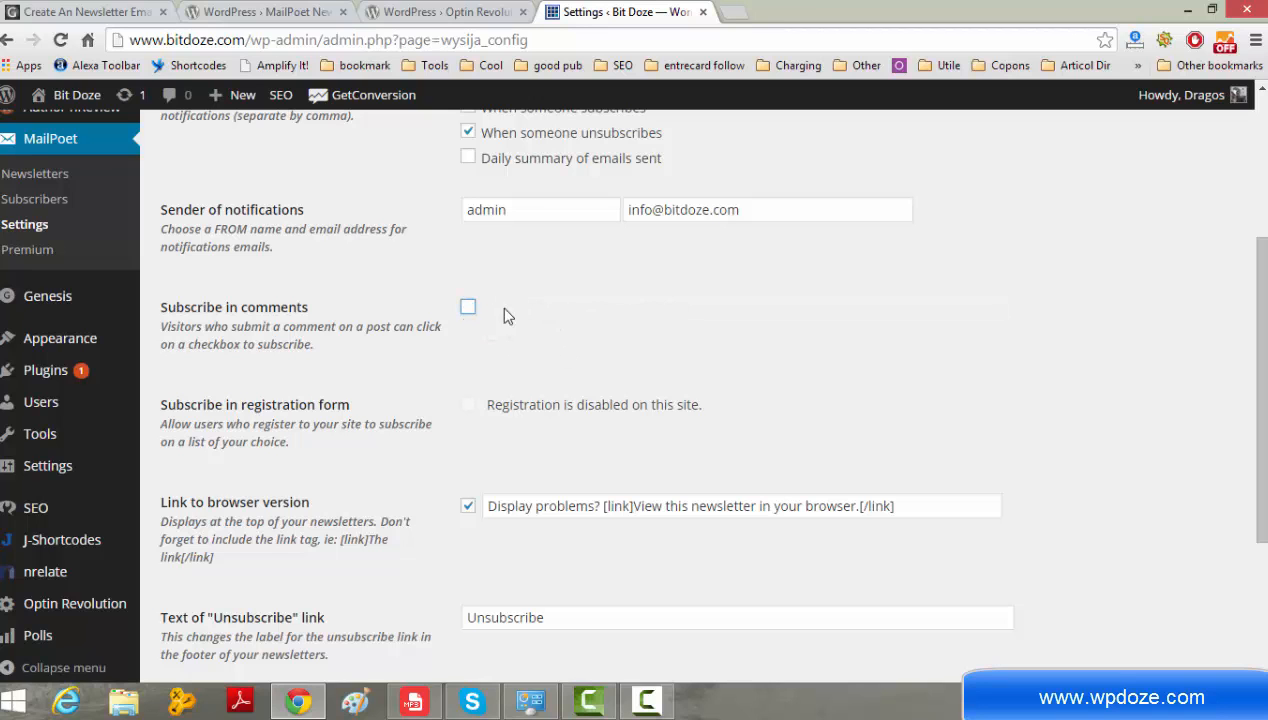
# - Review MailPoet's browser-version link and unsubscribe settings, and open the list of subscription forms
pyautogui.scroll(-2, 640, 306)
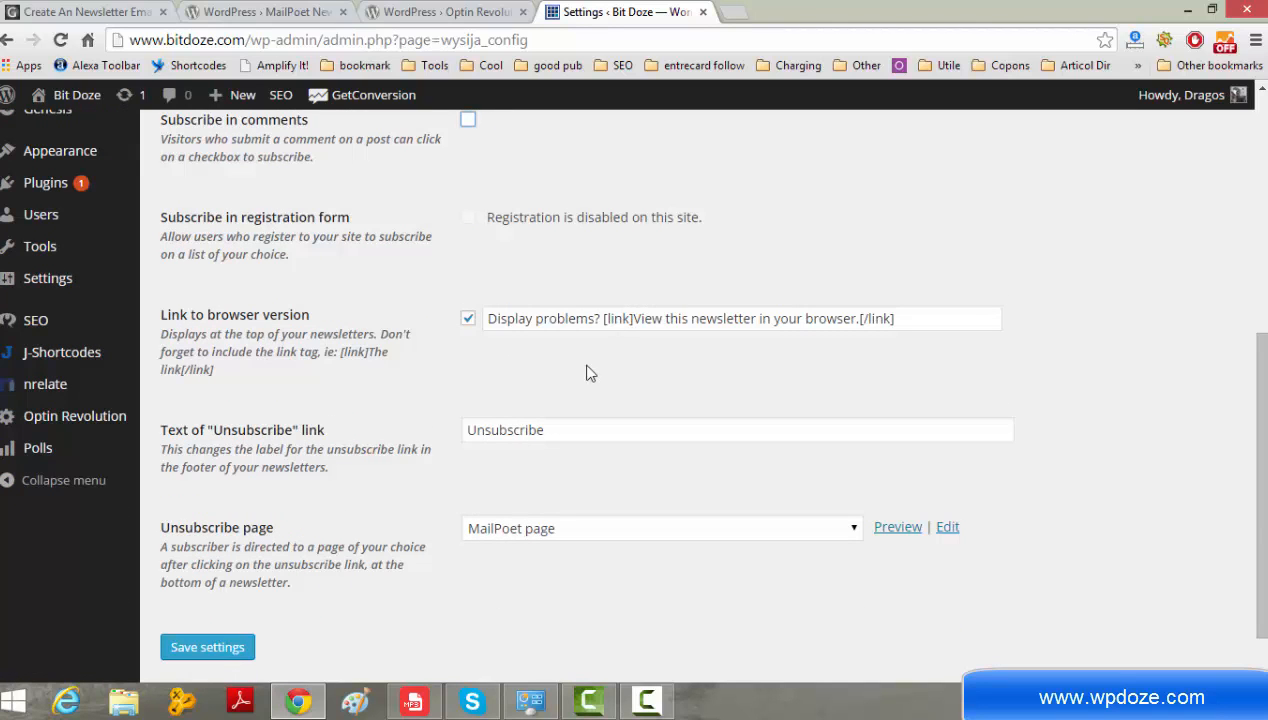
pyautogui.click(561, 431)
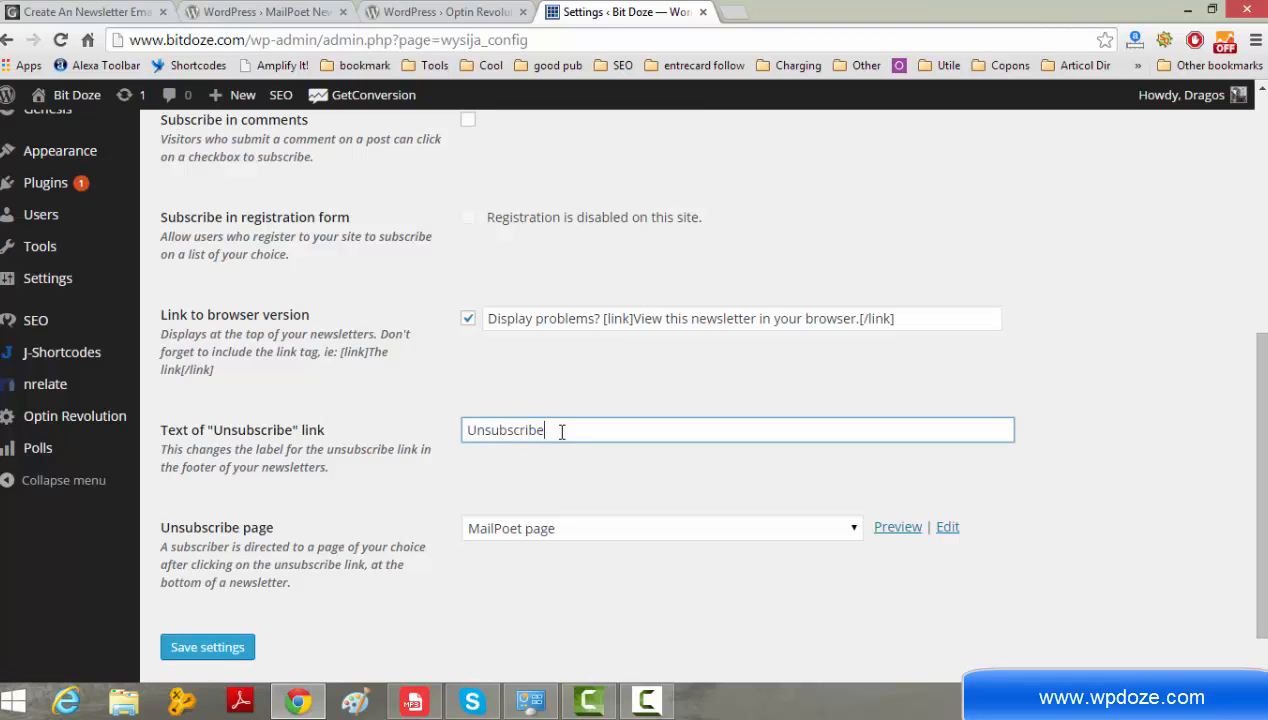
pyautogui.scroll(5, 561, 431)
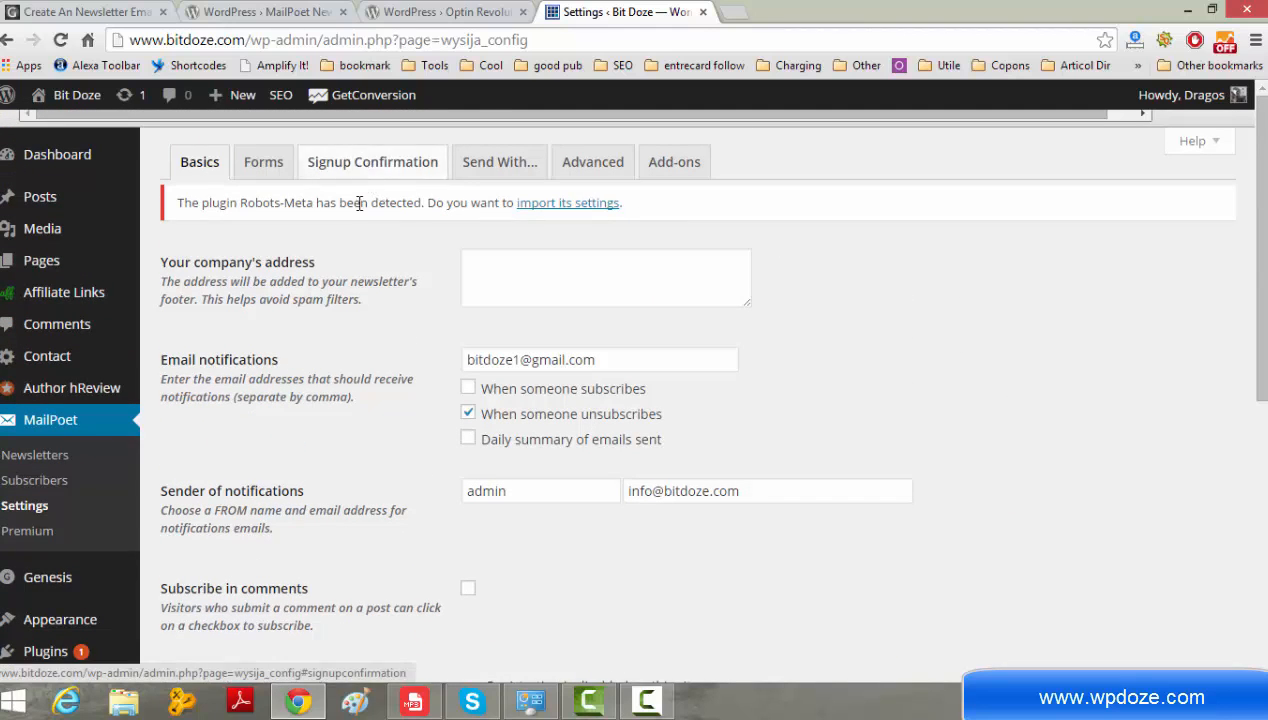
pyautogui.click(266, 163)
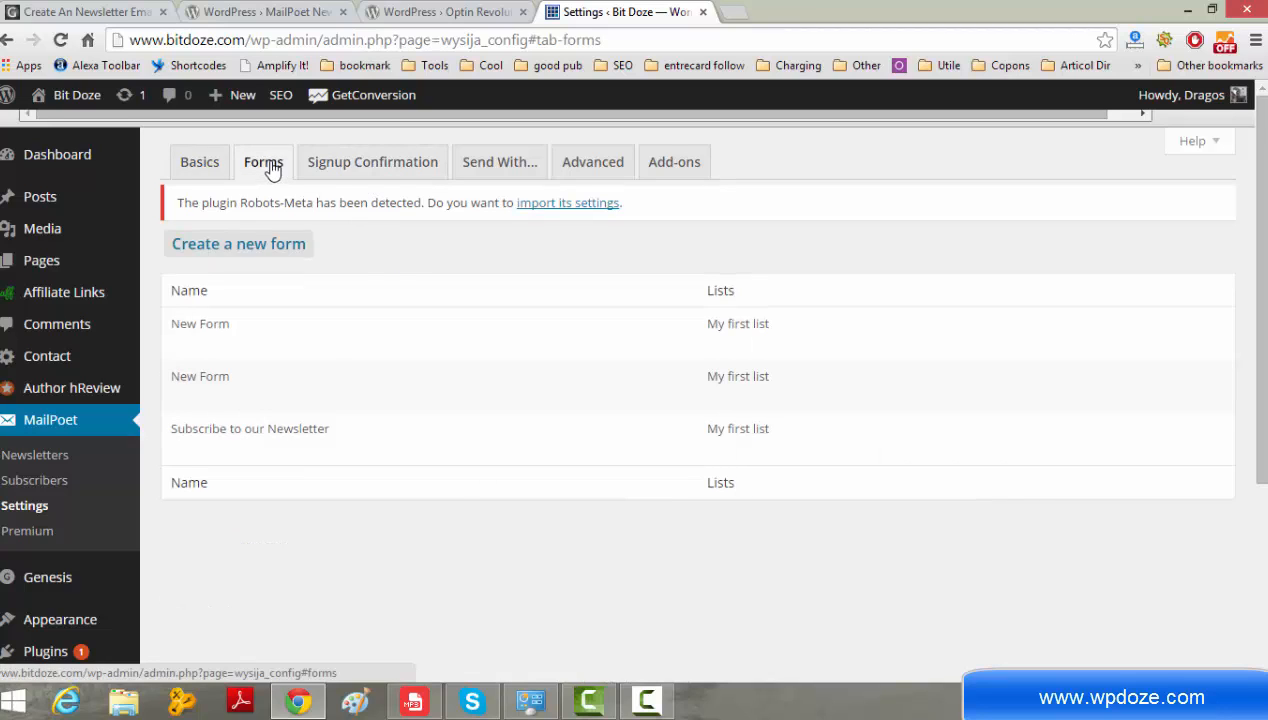
# - Review MailPoet's signup confirmation settings, including the confirmation email's subject, its content and the confirmation page
pyautogui.moveTo(320, 374)
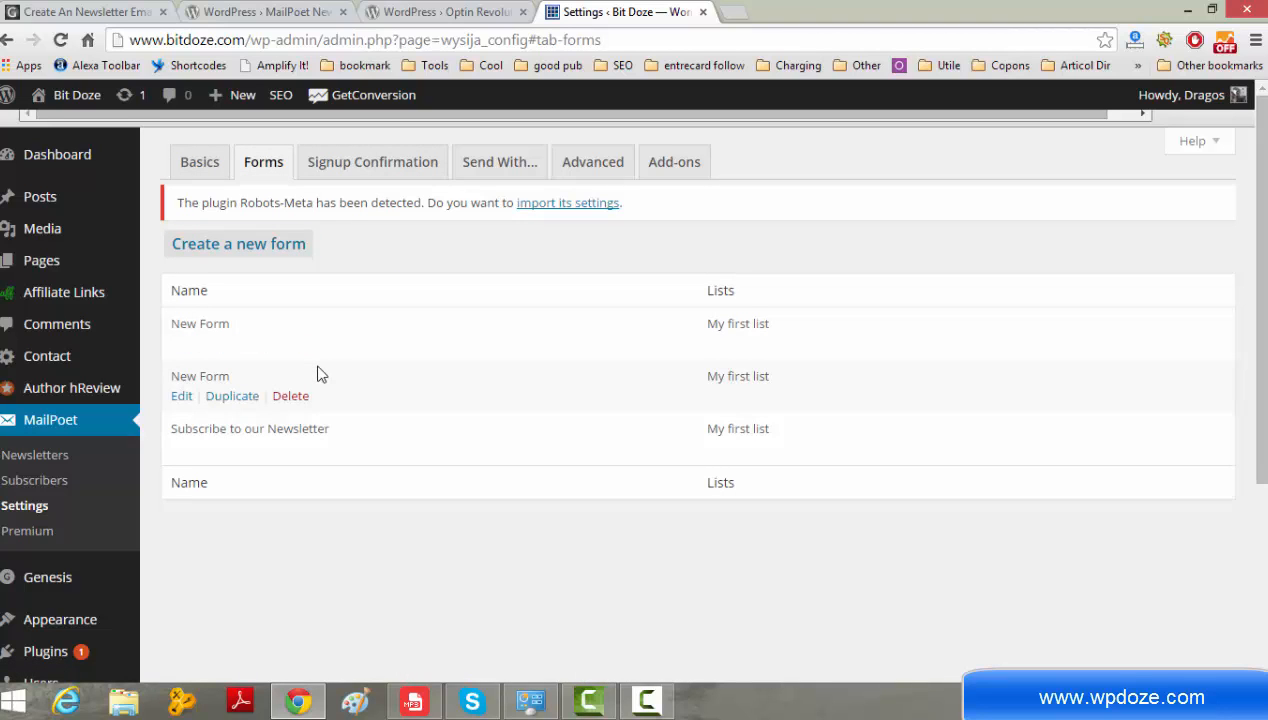
pyautogui.moveTo(419, 352)
pyautogui.click(357, 169)
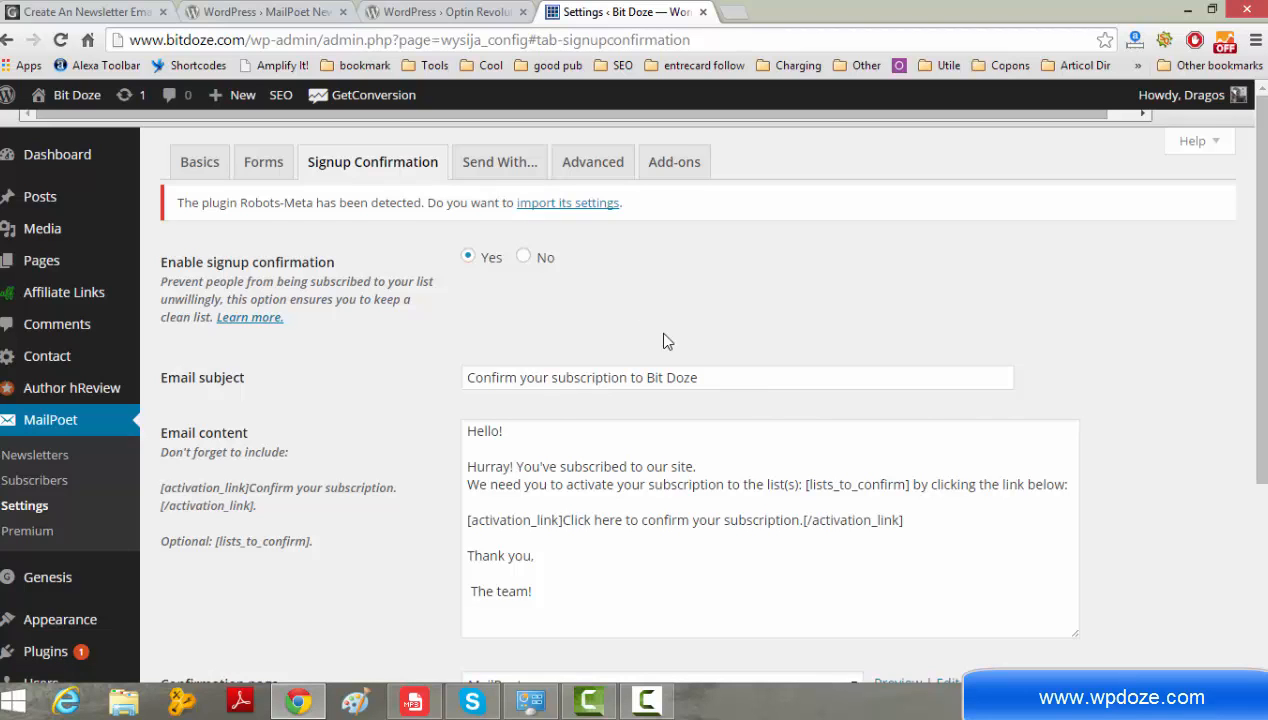
pyautogui.scroll(-1, 668, 342)
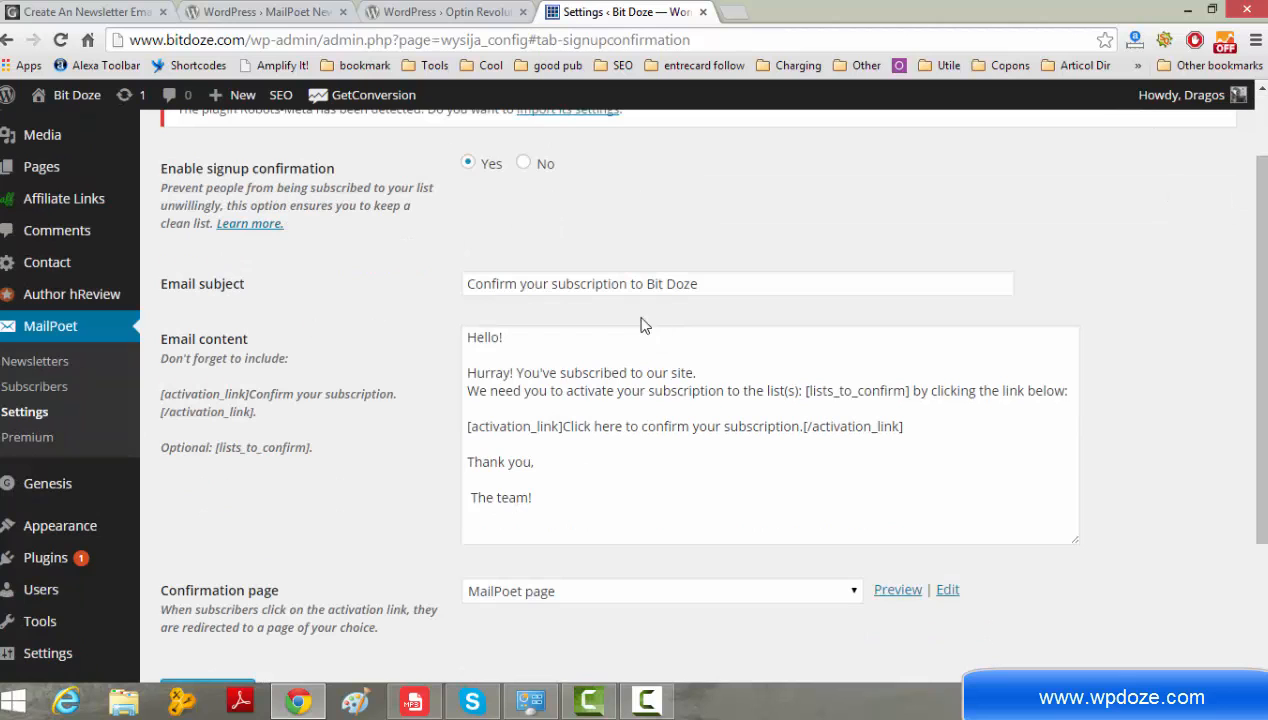
pyautogui.click(504, 283)
pyautogui.moveTo(504, 283); pyautogui.dragTo(710, 283)
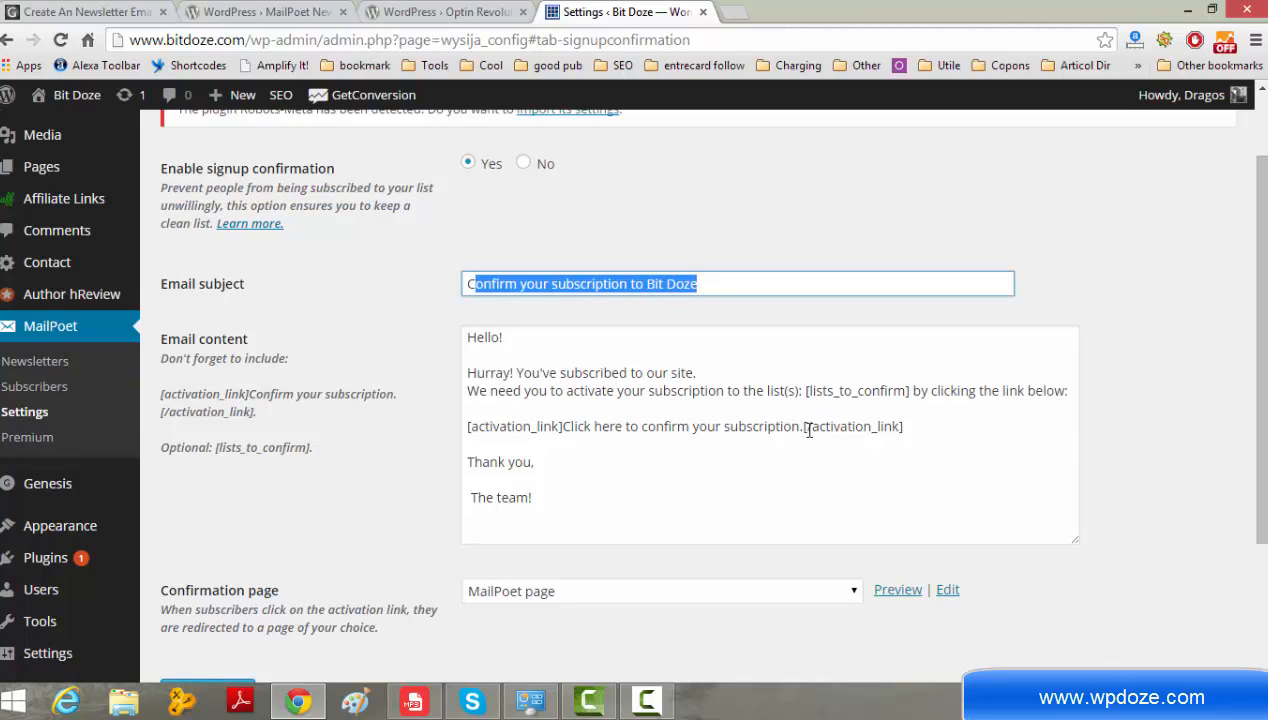
pyautogui.scroll(-2, 805, 424)
pyautogui.scroll(3, 670, 278)
pyautogui.middleClick(670, 278)
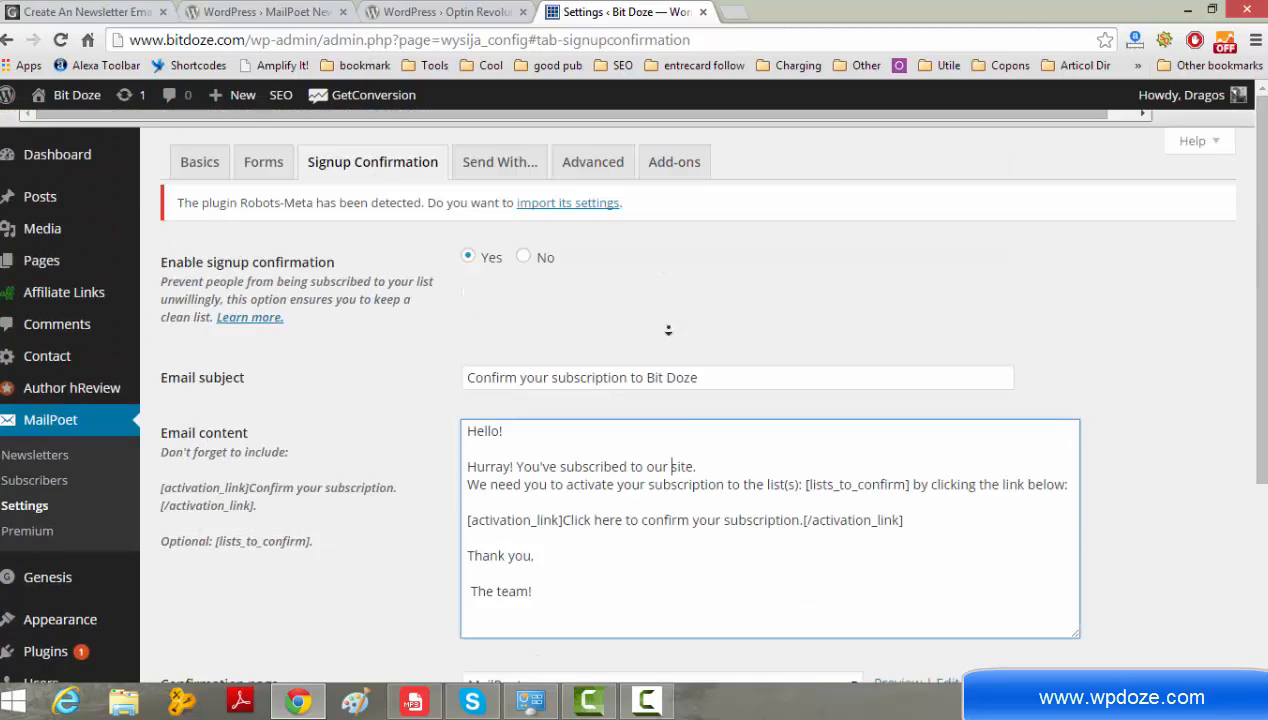
pyautogui.scroll(-3, 672, 360)
pyautogui.scroll(3, 670, 296)
# - Examine MailPoet's sending options, including the delivery method, the test email and the limit on emails sent per hour
pyautogui.click(516, 163)
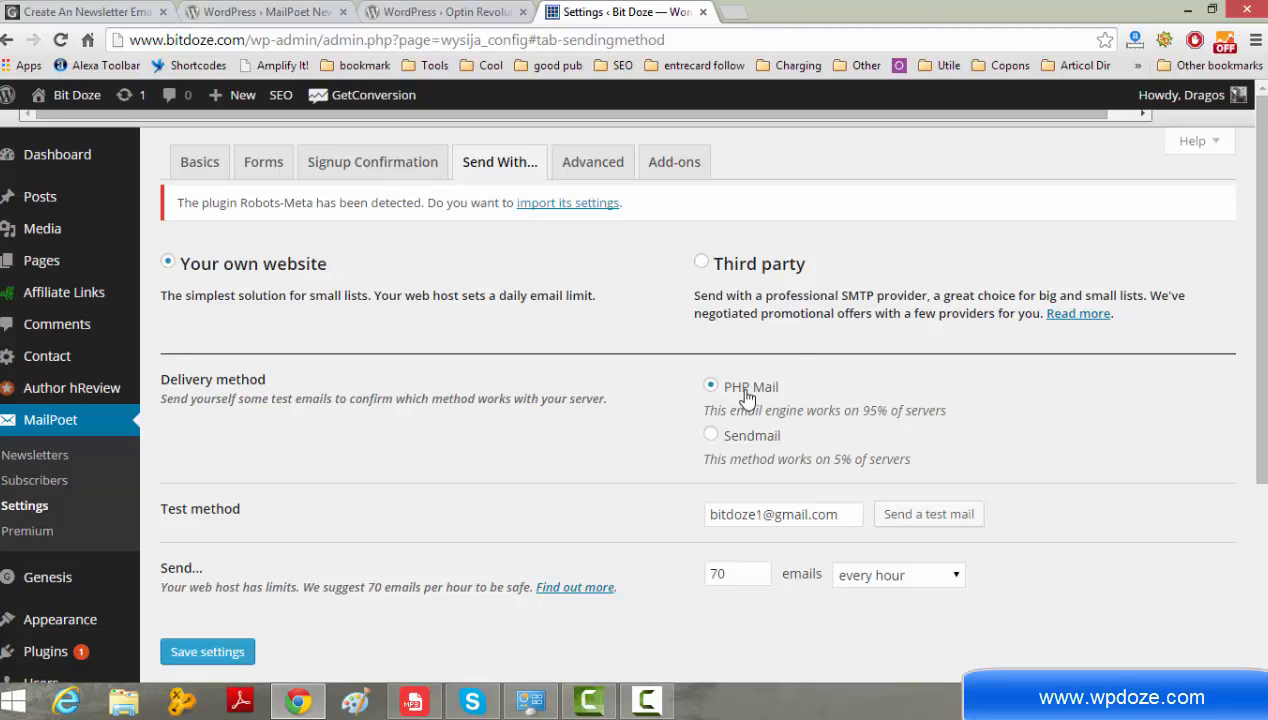
pyautogui.scroll(-3, 807, 385)
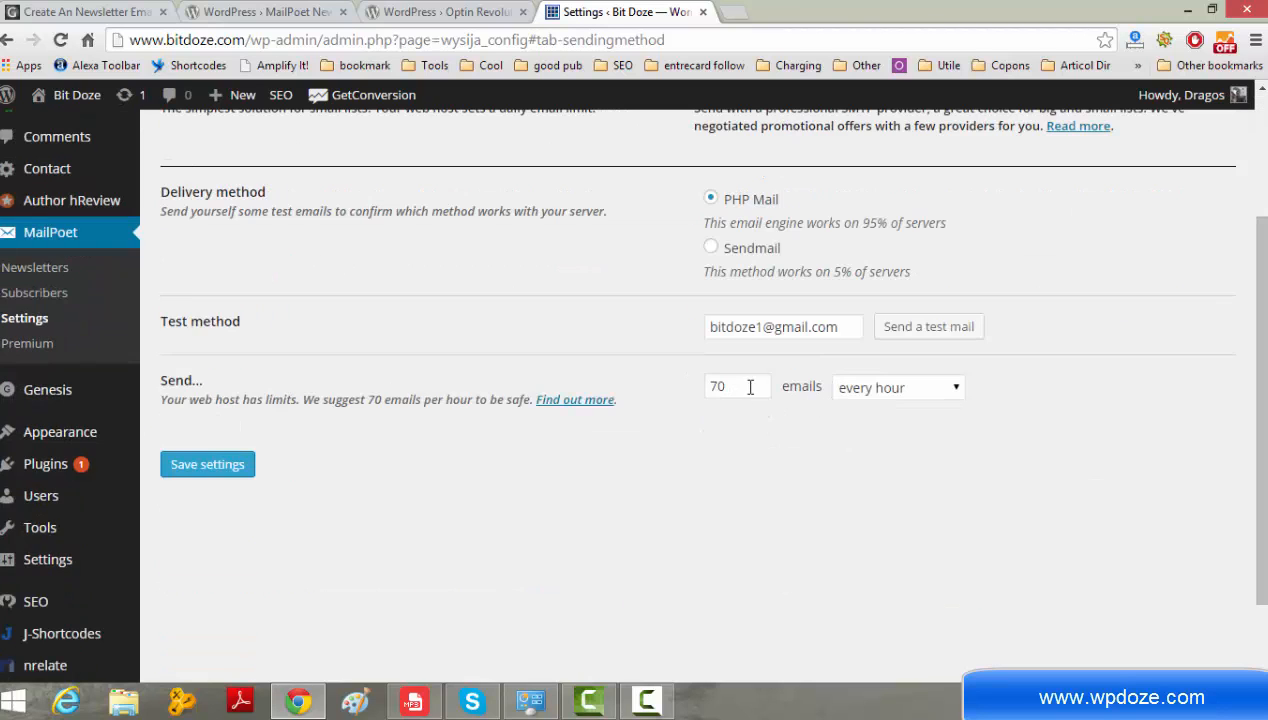
pyautogui.click(747, 385)
pyautogui.moveTo(742, 385); pyautogui.dragTo(698, 382)
pyautogui.scroll(2, 607, 335)
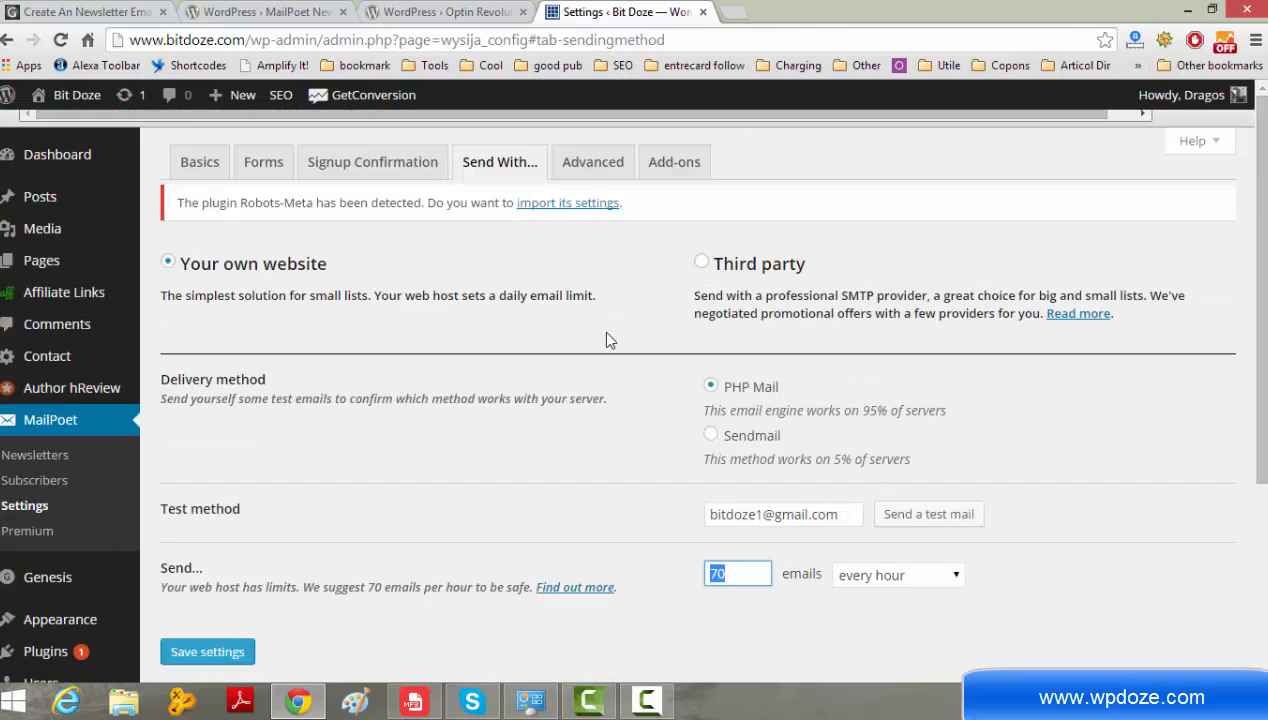
# - Review MailPoet's advanced settings, from roles and permissions and the reply-to address to subscriber profiles and the beta tester option
pyautogui.click(580, 172)
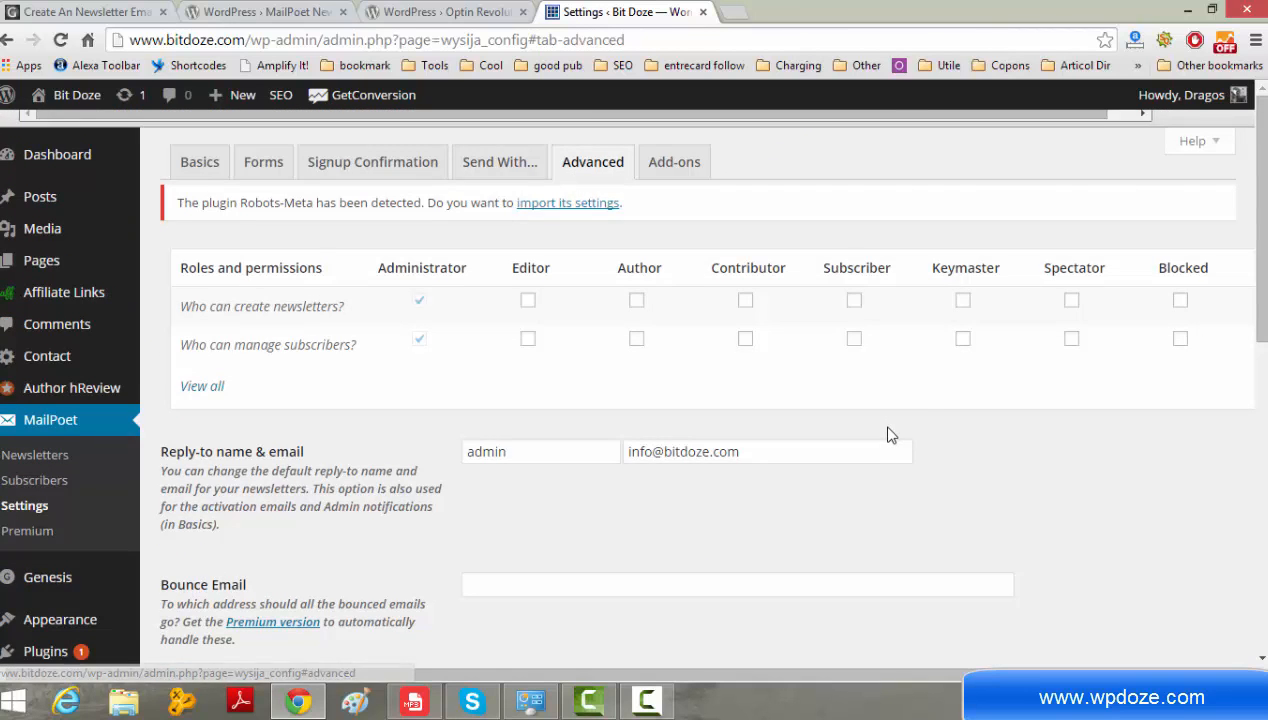
pyautogui.scroll(-3, 890, 435)
pyautogui.scroll(3, 890, 435)
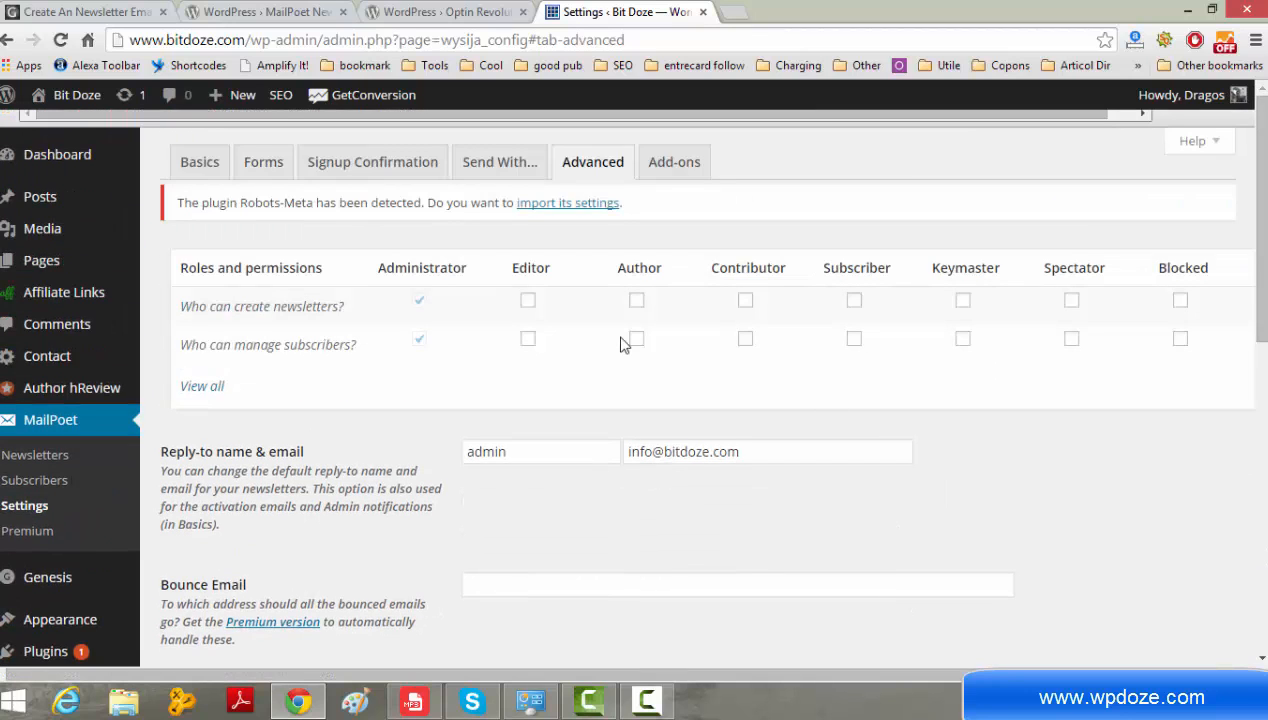
pyautogui.scroll(-4, 730, 360)
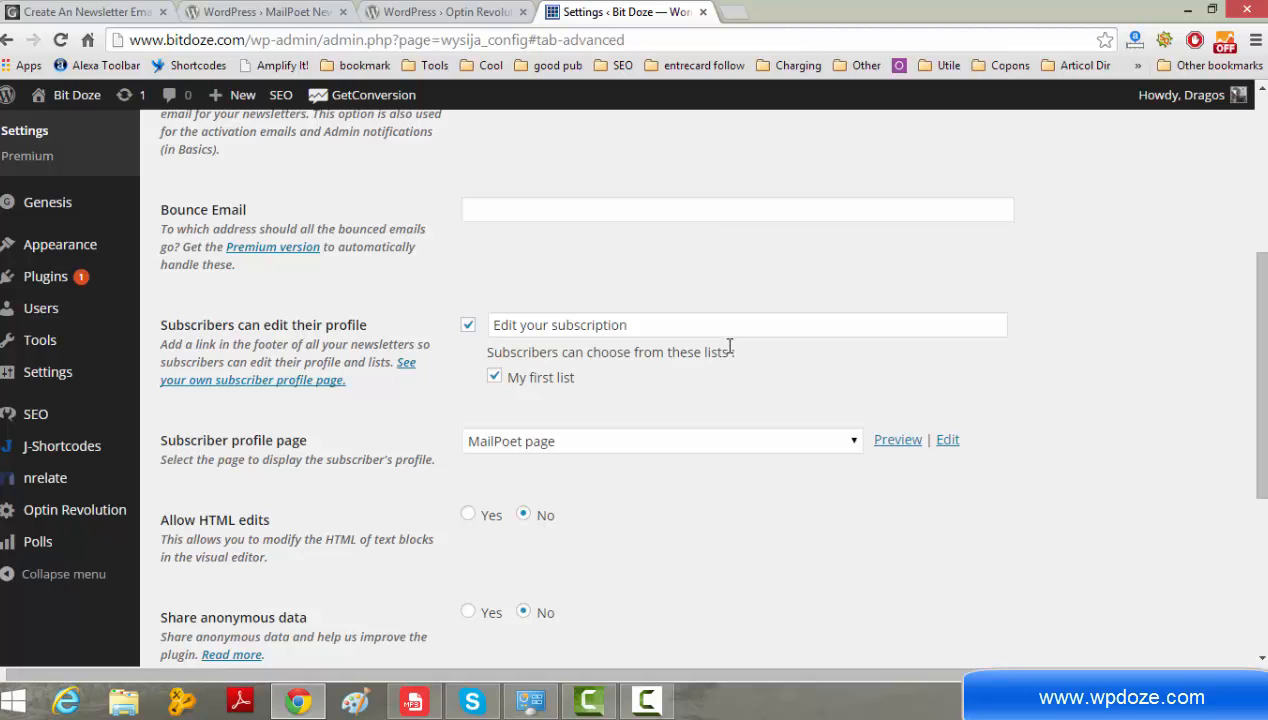
pyautogui.scroll(-3, 730, 347)
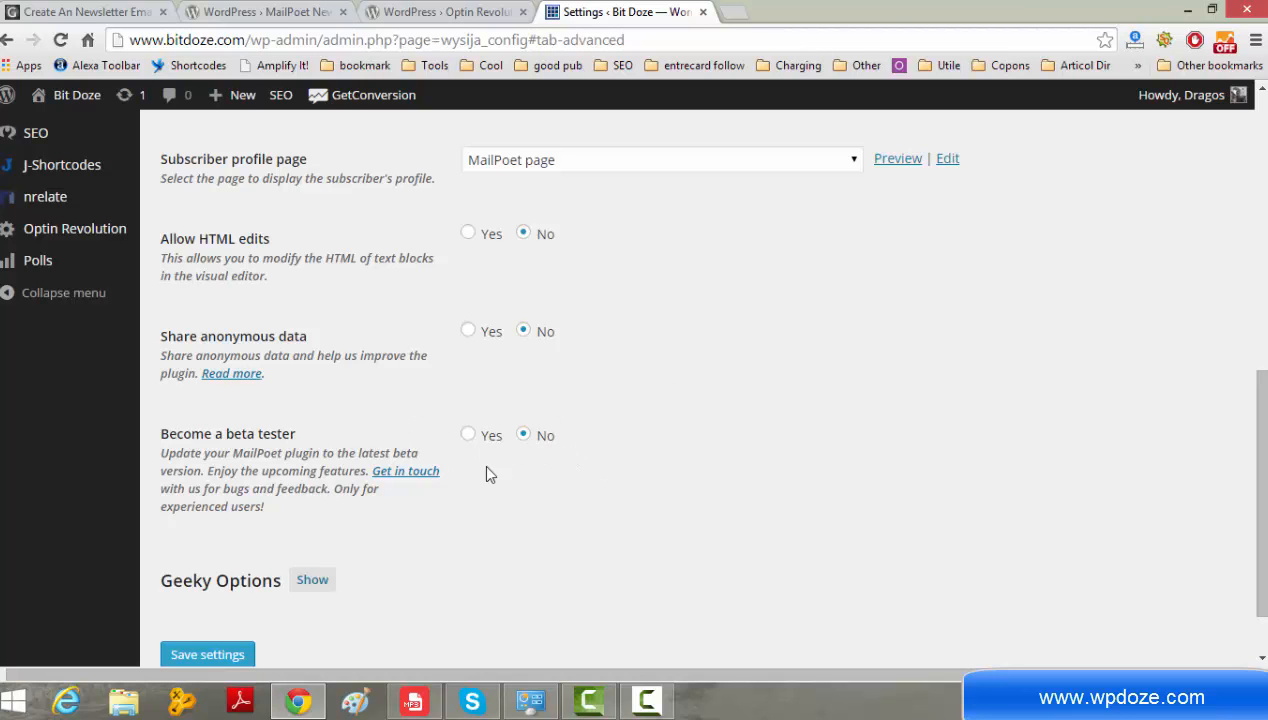
pyautogui.scroll(6, 620, 463)
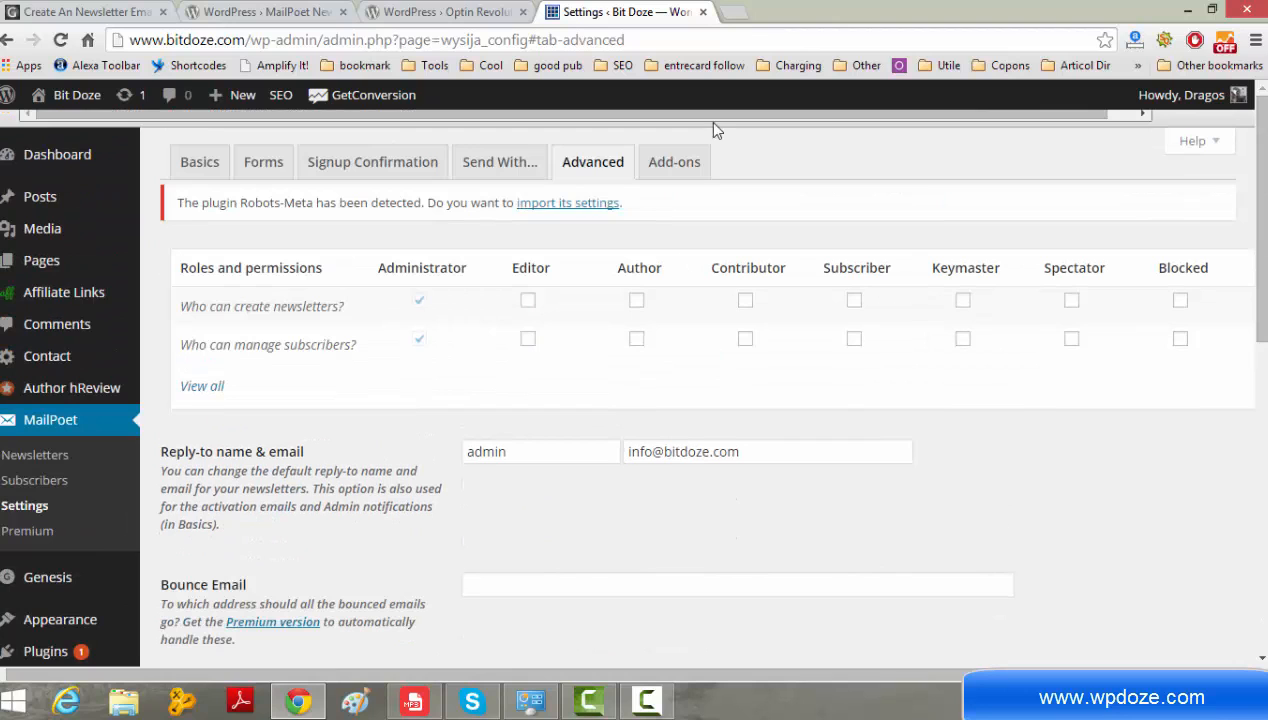
# - Browse the add-ons offered for MailPoet, such as those for WooCommerce, Contact Form 7 and WangGuard
pyautogui.click(682, 165)
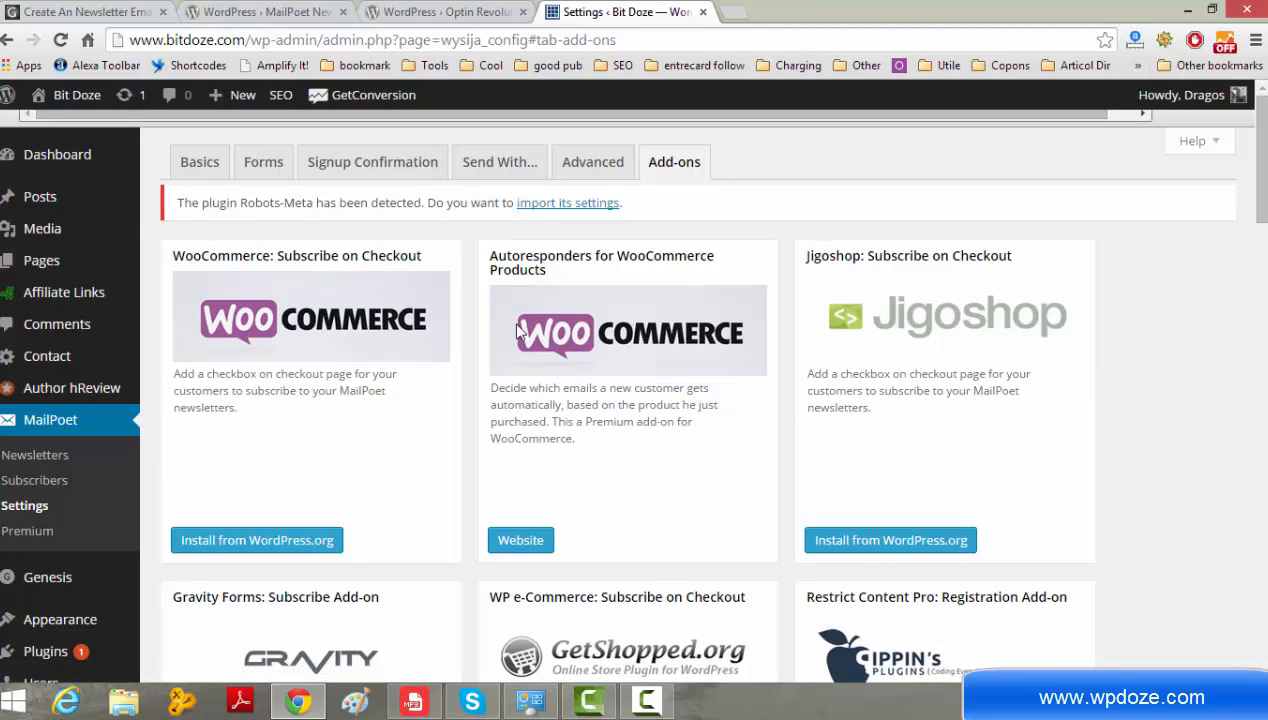
pyautogui.scroll(-5, 611, 368)
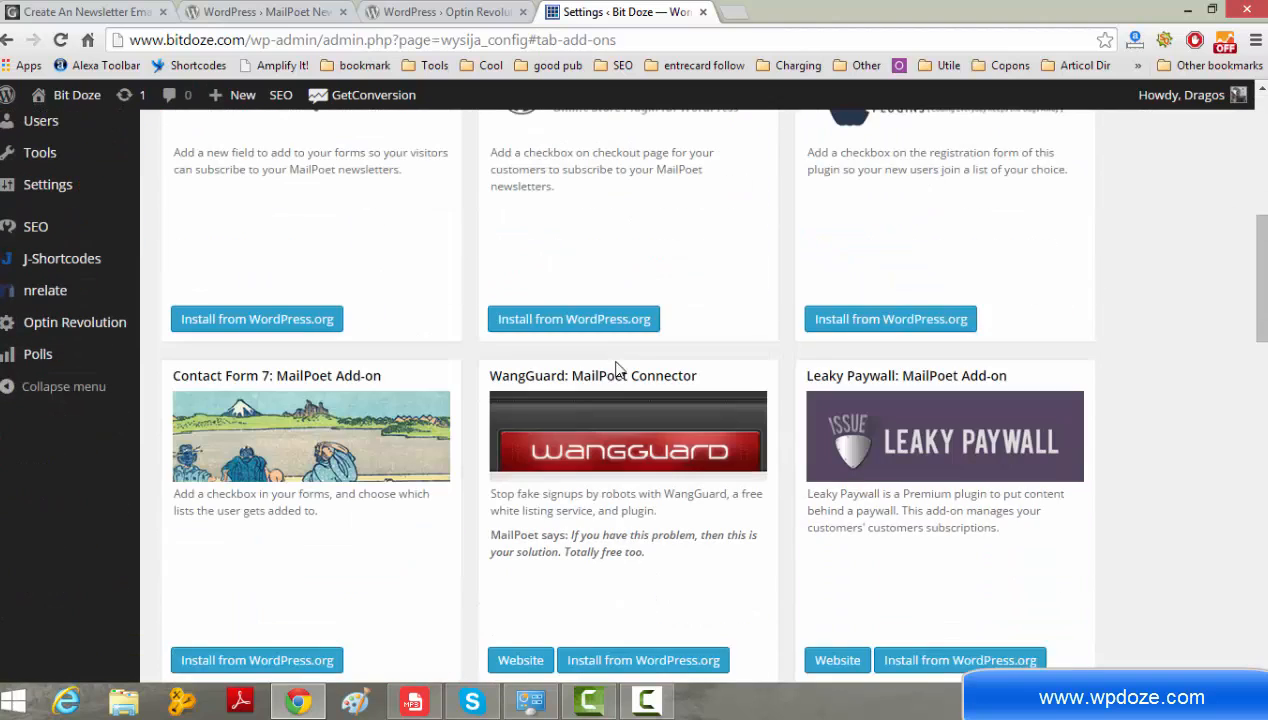
pyautogui.scroll(-4, 764, 430)
pyautogui.scroll(3, 505, 370)
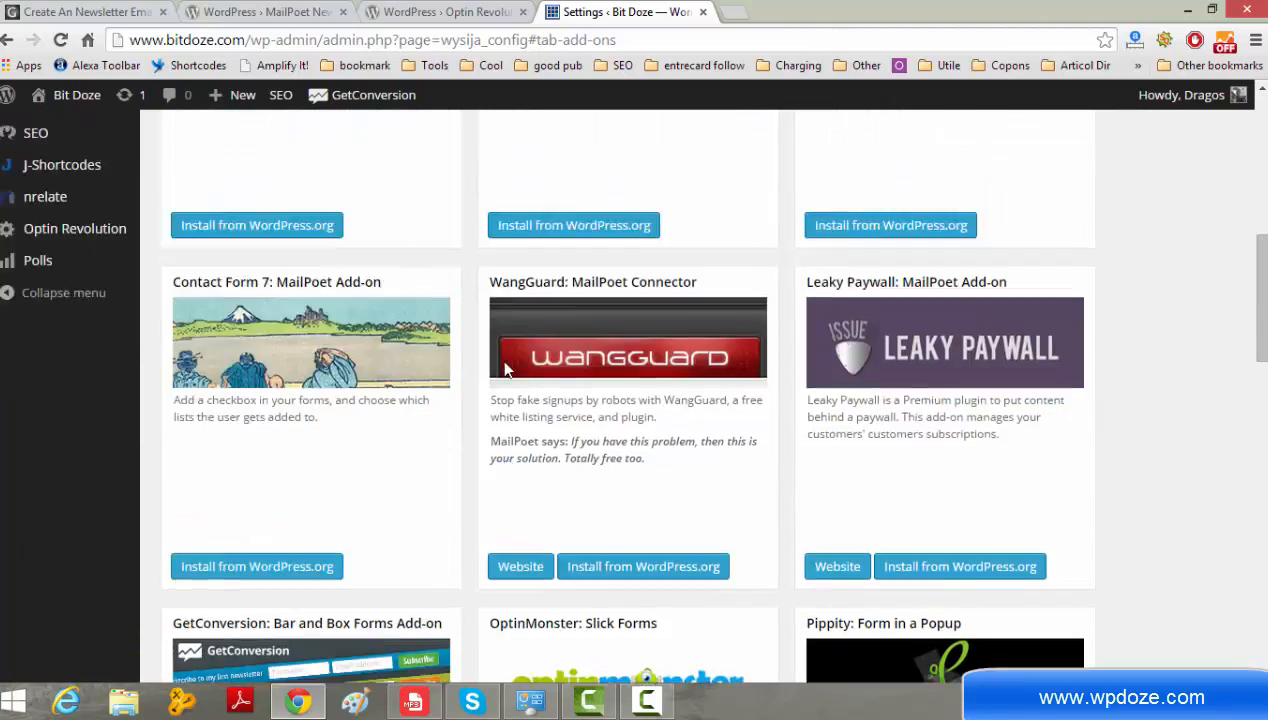
pyautogui.scroll(6, 505, 370)
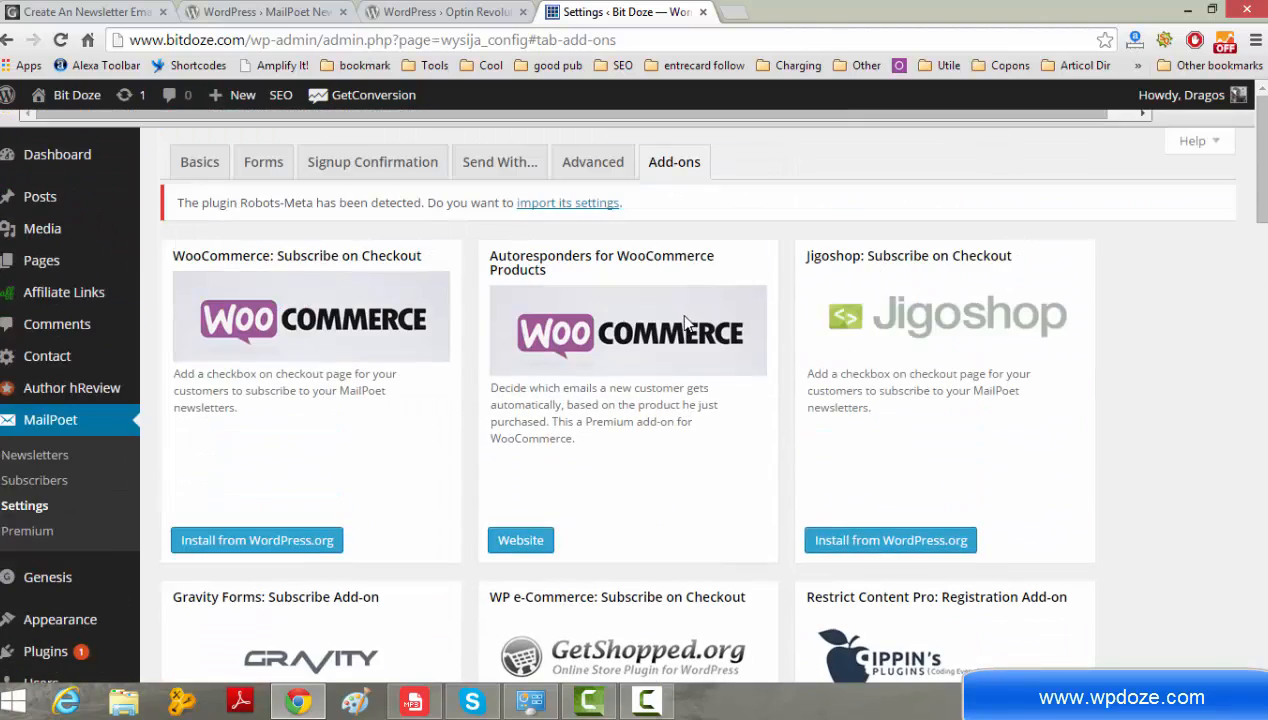
# - Open MailPoet's subscribers and add a new list named Bitdoze list
pyautogui.click(52, 484)
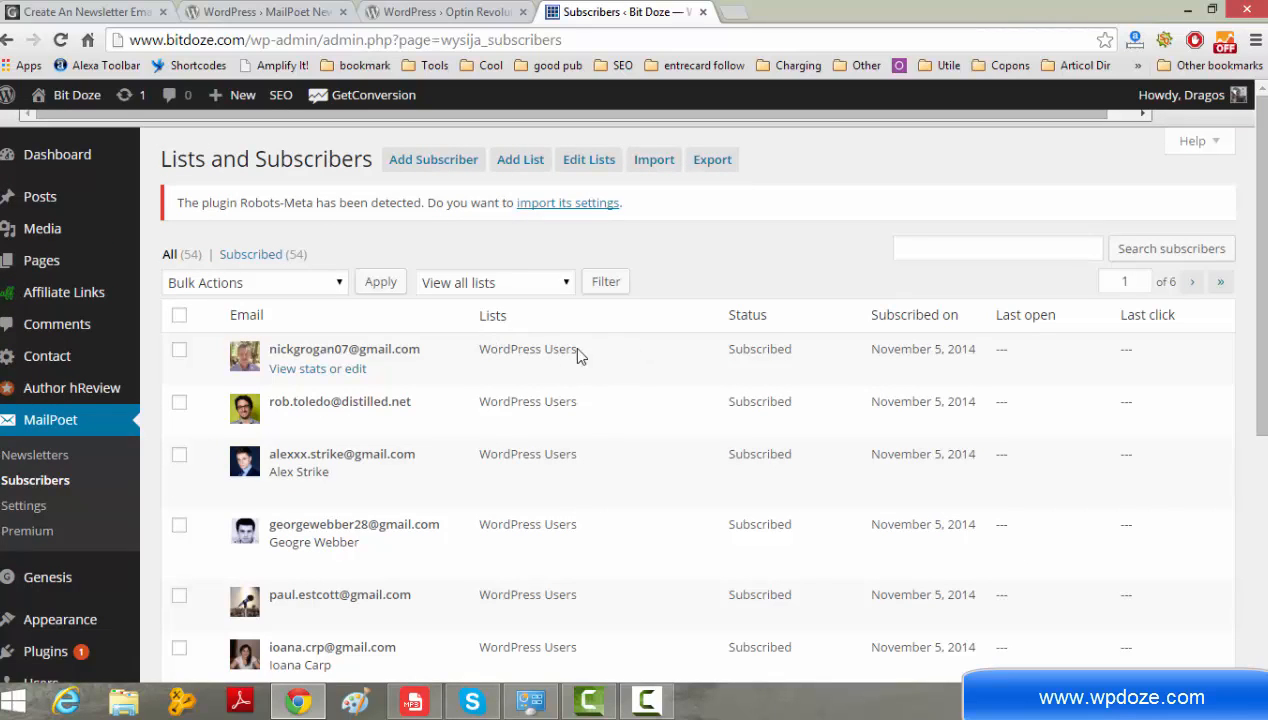
pyautogui.moveTo(536, 348); pyautogui.dragTo(578, 348)
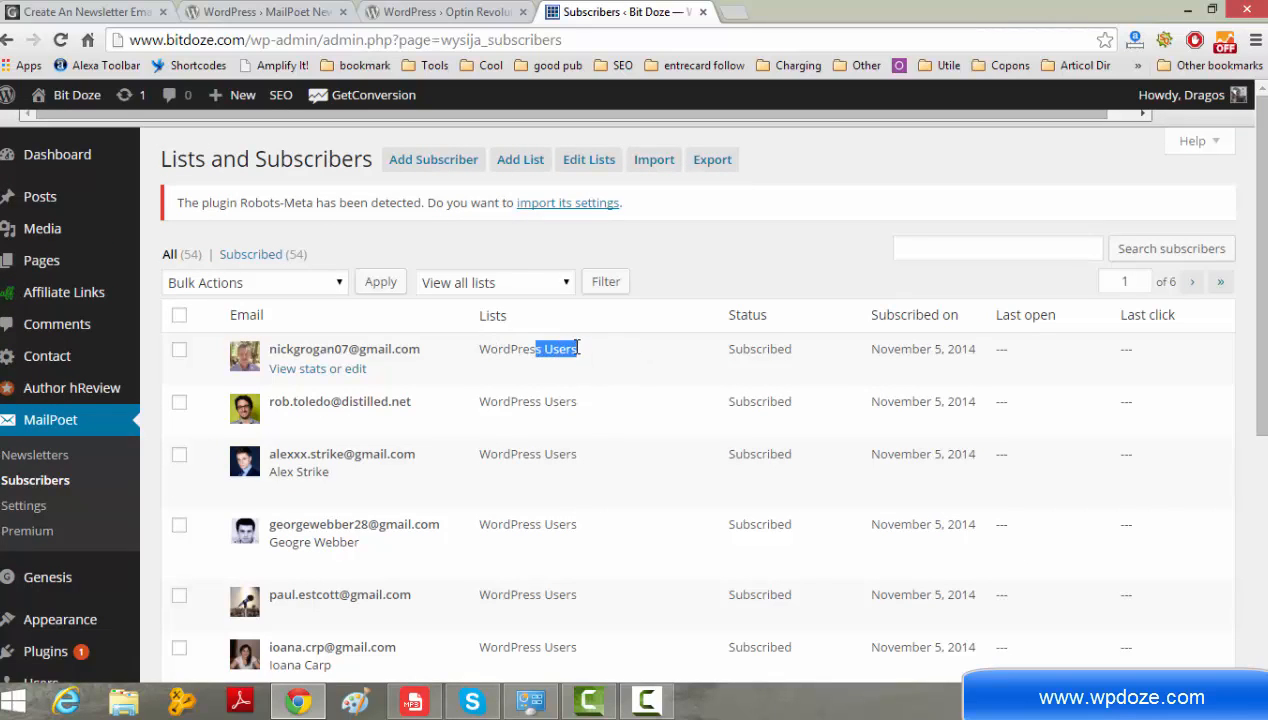
pyautogui.click(530, 167)
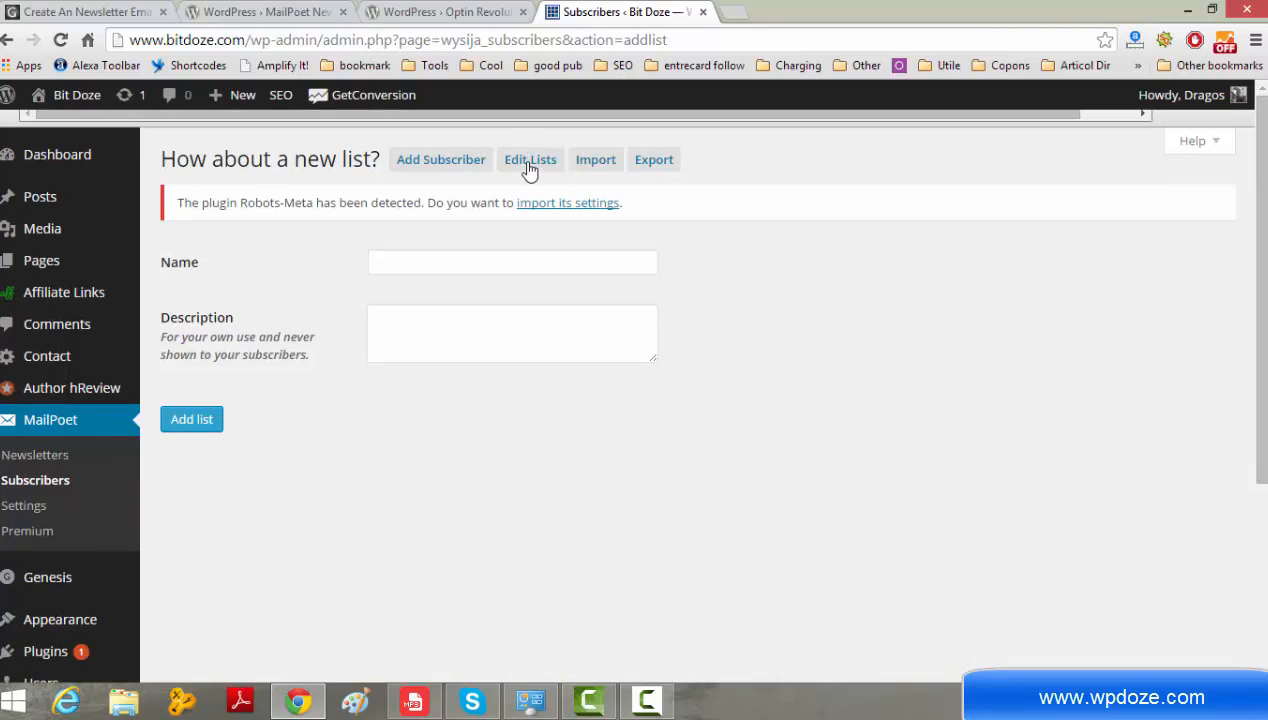
pyautogui.click(430, 258)
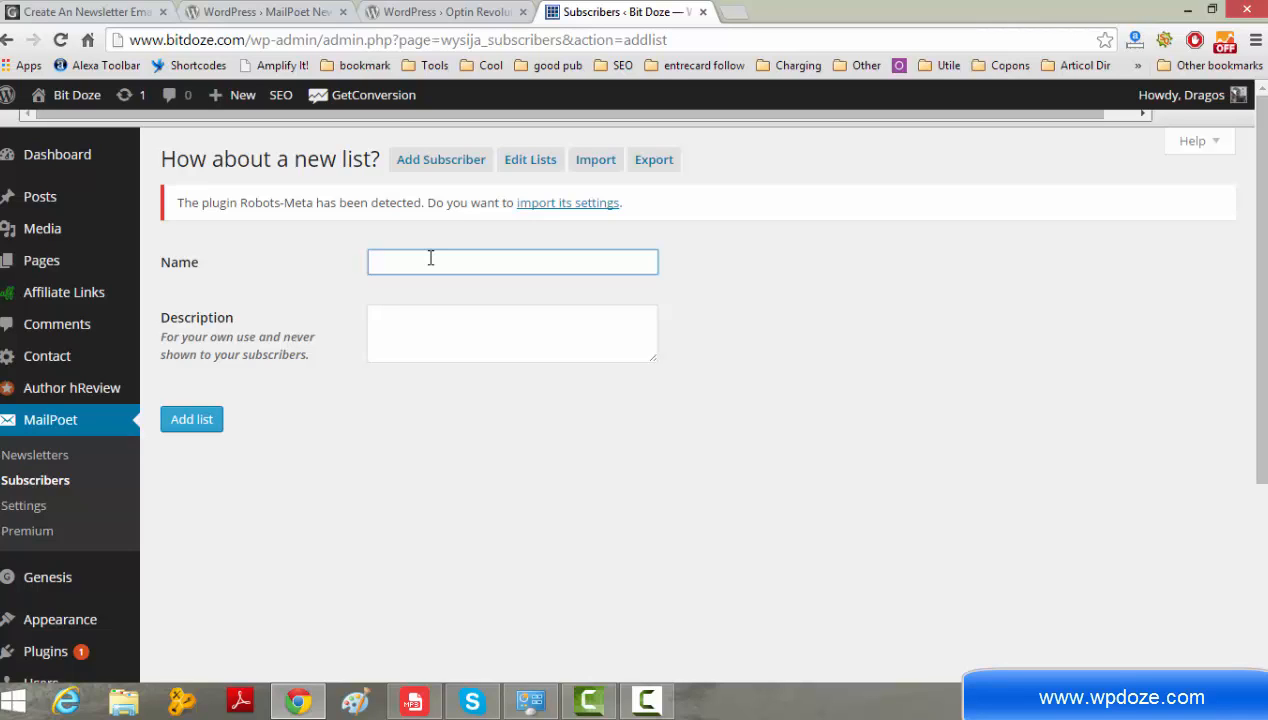
pyautogui.write('Bitdoze list')
pyautogui.click(194, 424)
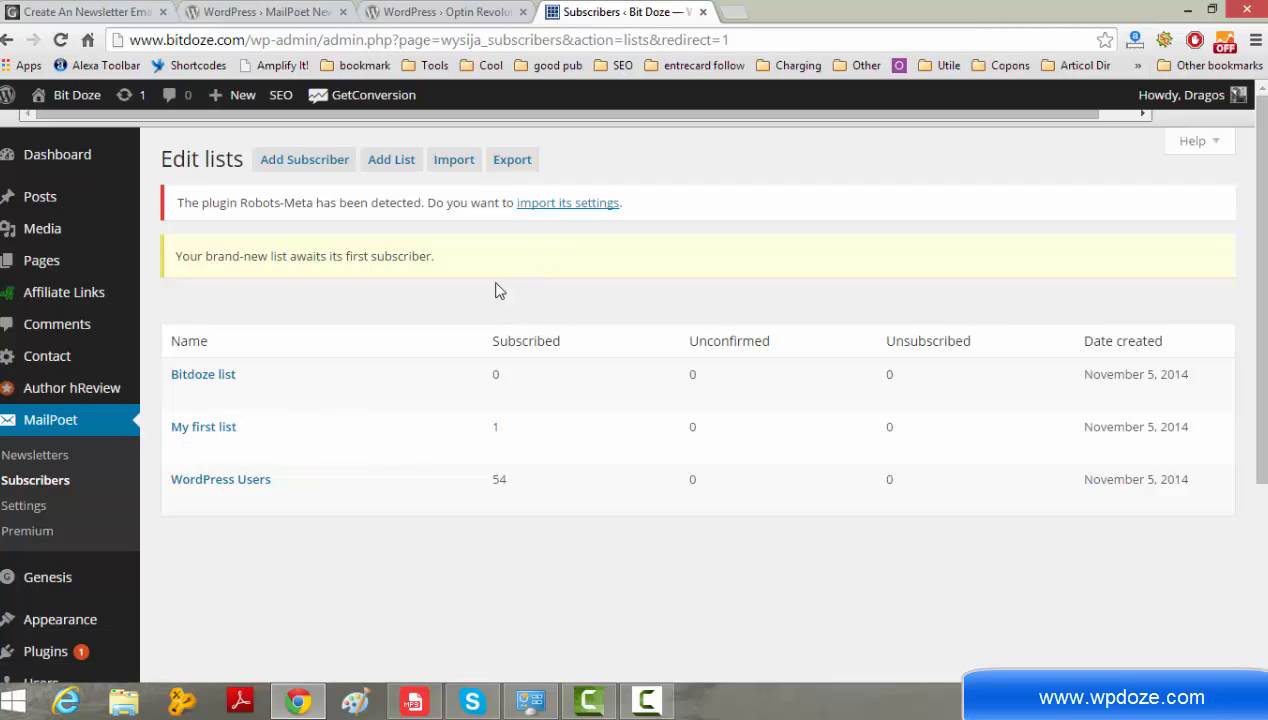
# - Examine the subscriber lists and their Unconfirmed and Unsubscribed columns
pyautogui.moveTo(240, 376)
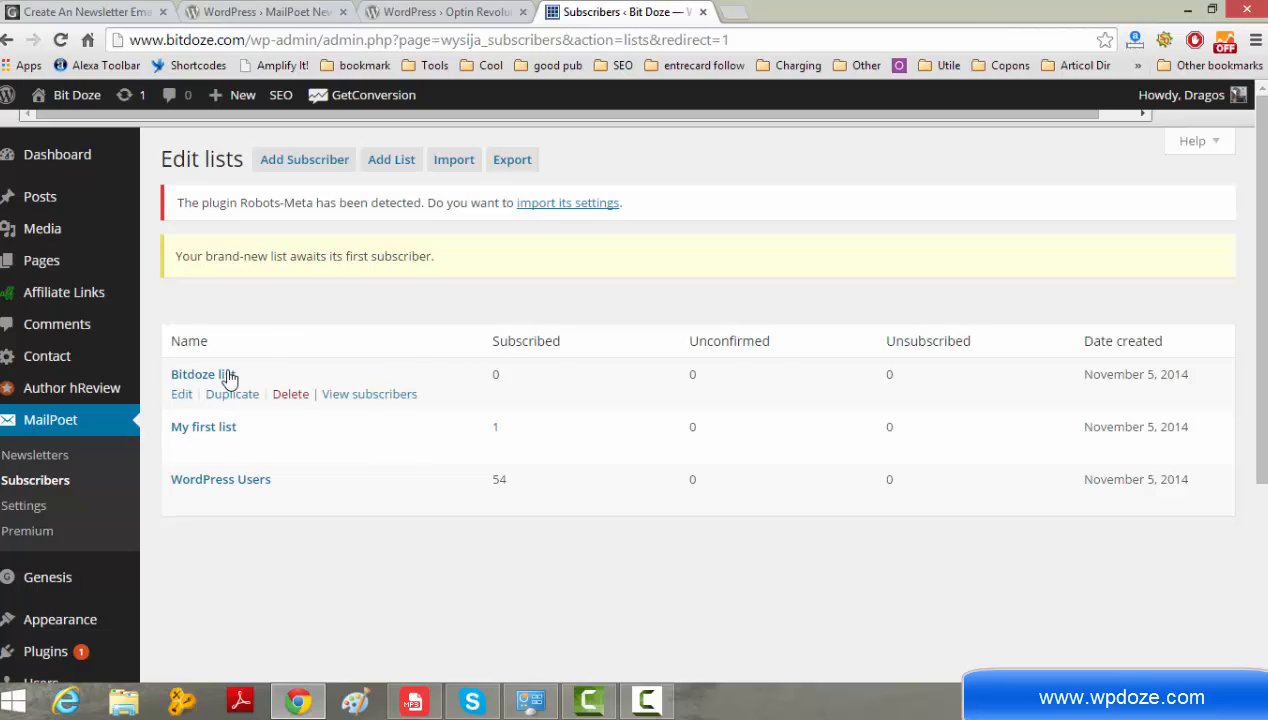
pyautogui.moveTo(240, 376); pyautogui.dragTo(175, 378)
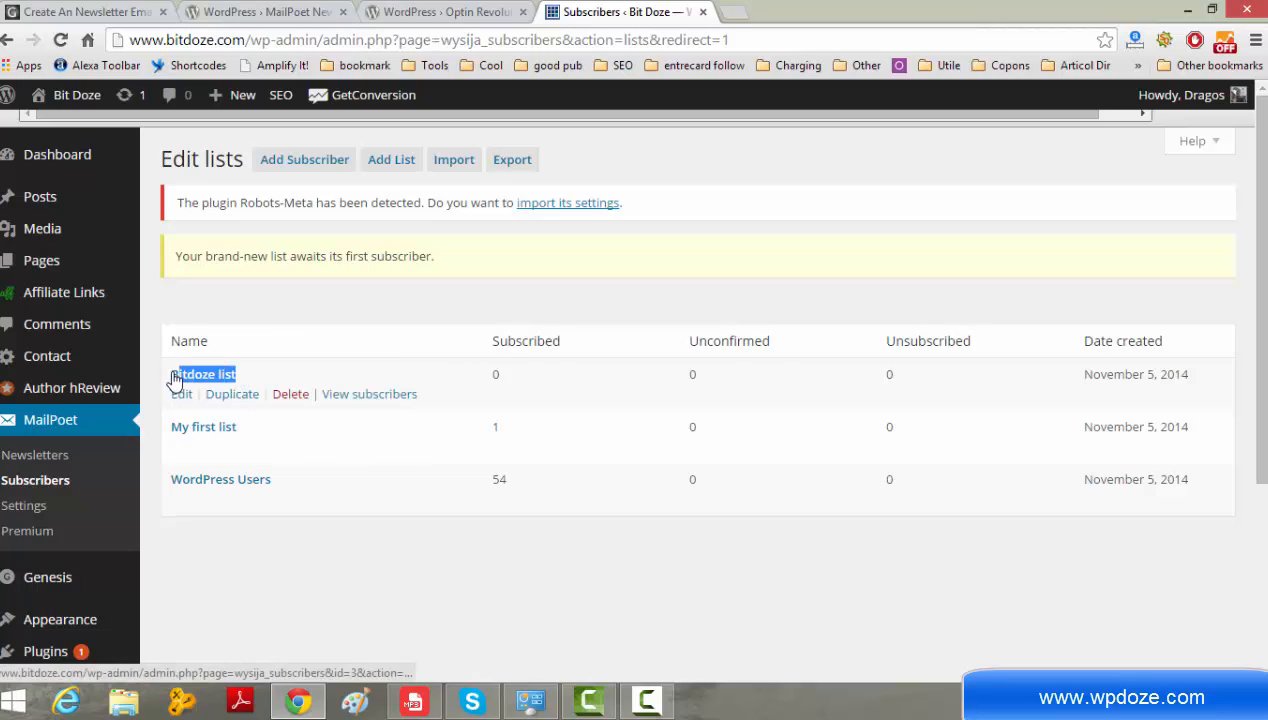
pyautogui.moveTo(262, 433); pyautogui.dragTo(166, 429)
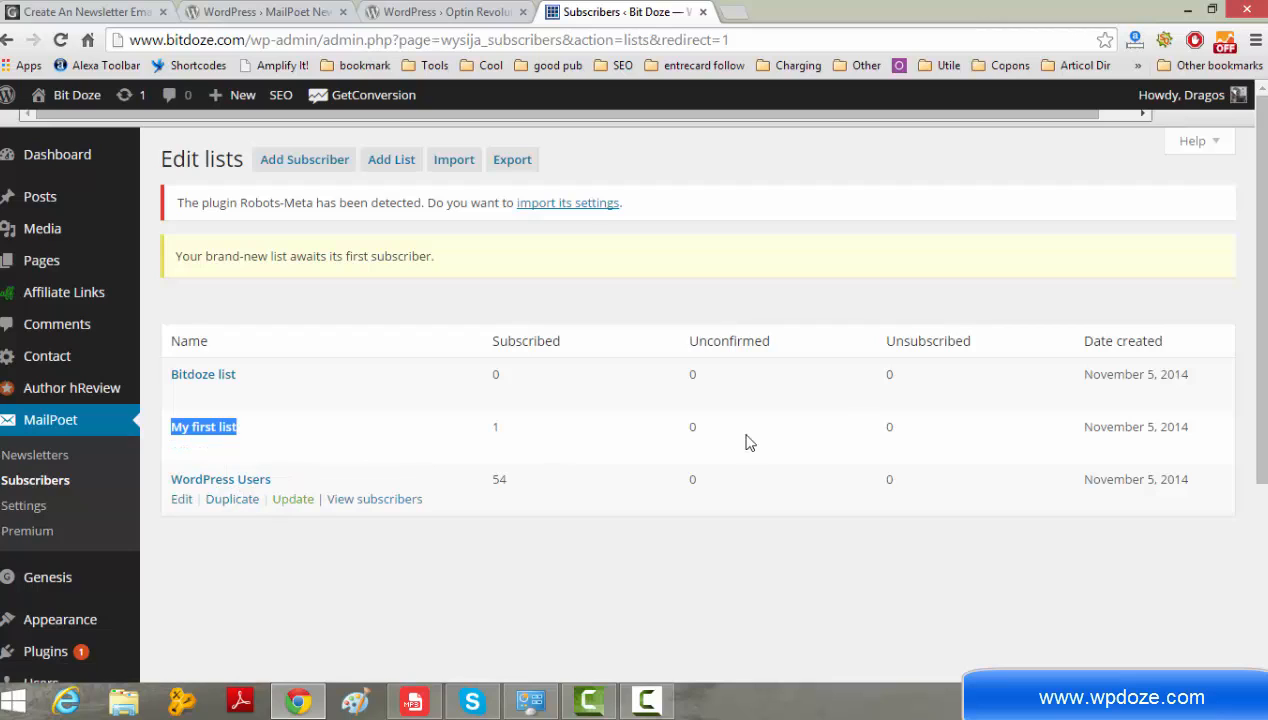
pyautogui.moveTo(721, 341); pyautogui.dragTo(770, 341)
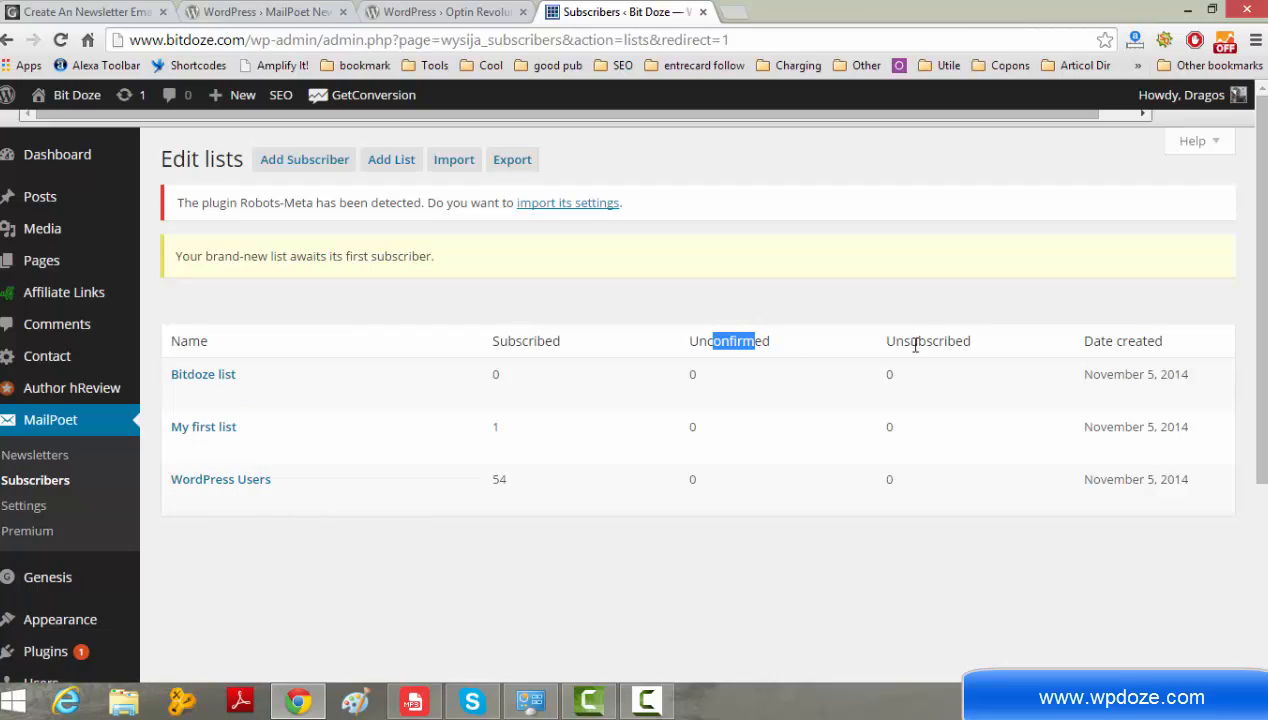
pyautogui.moveTo(887, 341); pyautogui.dragTo(968, 340)
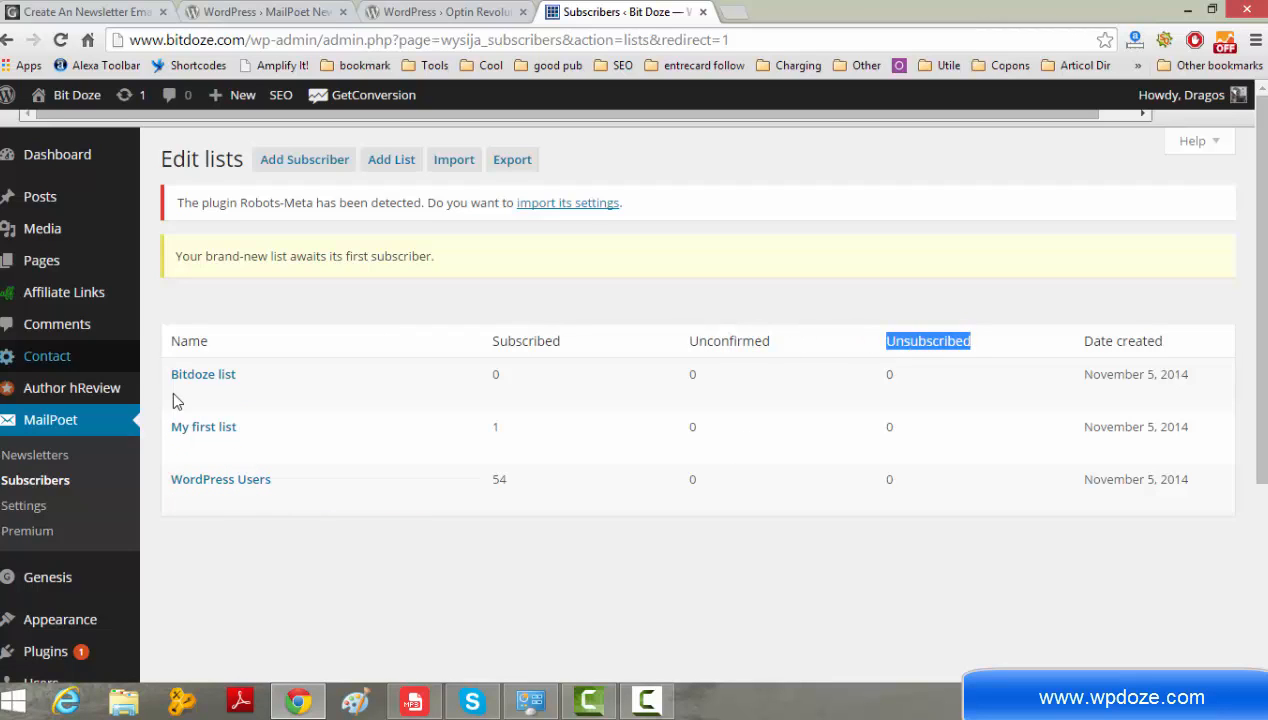
# - Create a new email in MailPoet's newsletters and set its type to automatic newsletter
pyautogui.click(34, 456)
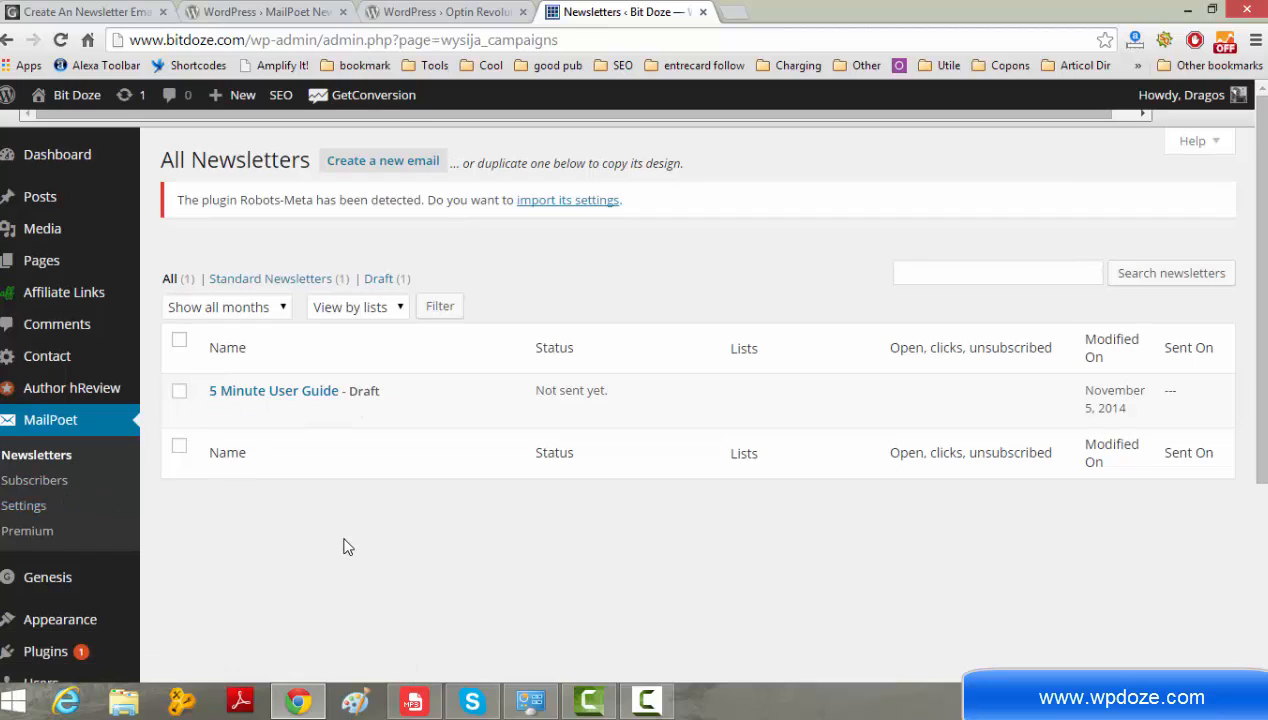
pyautogui.moveTo(603, 383)
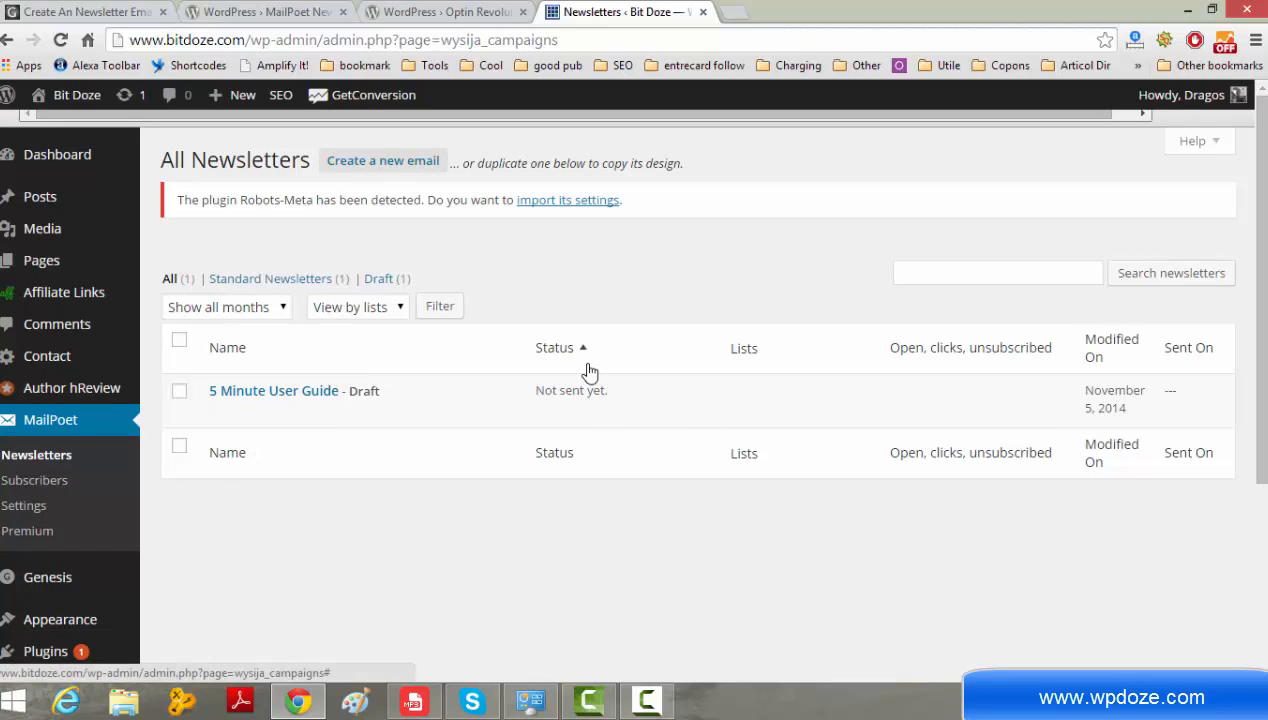
pyautogui.click(418, 170)
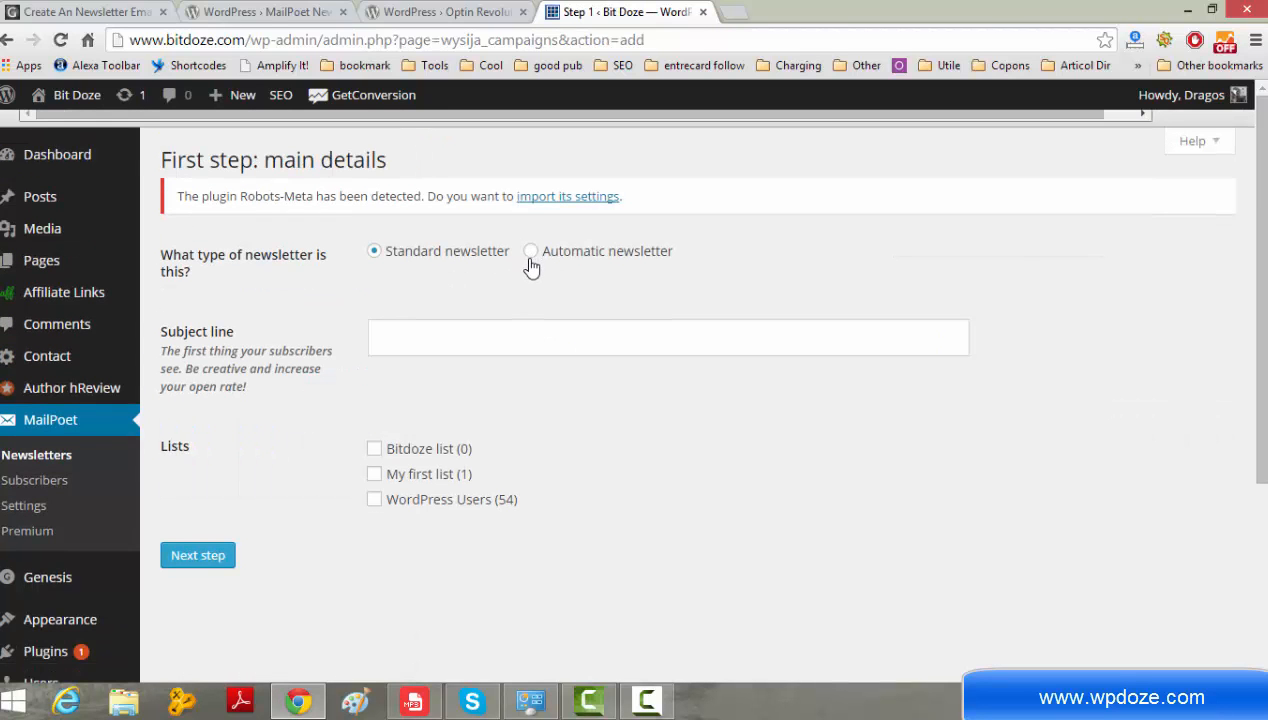
pyautogui.click(531, 252)
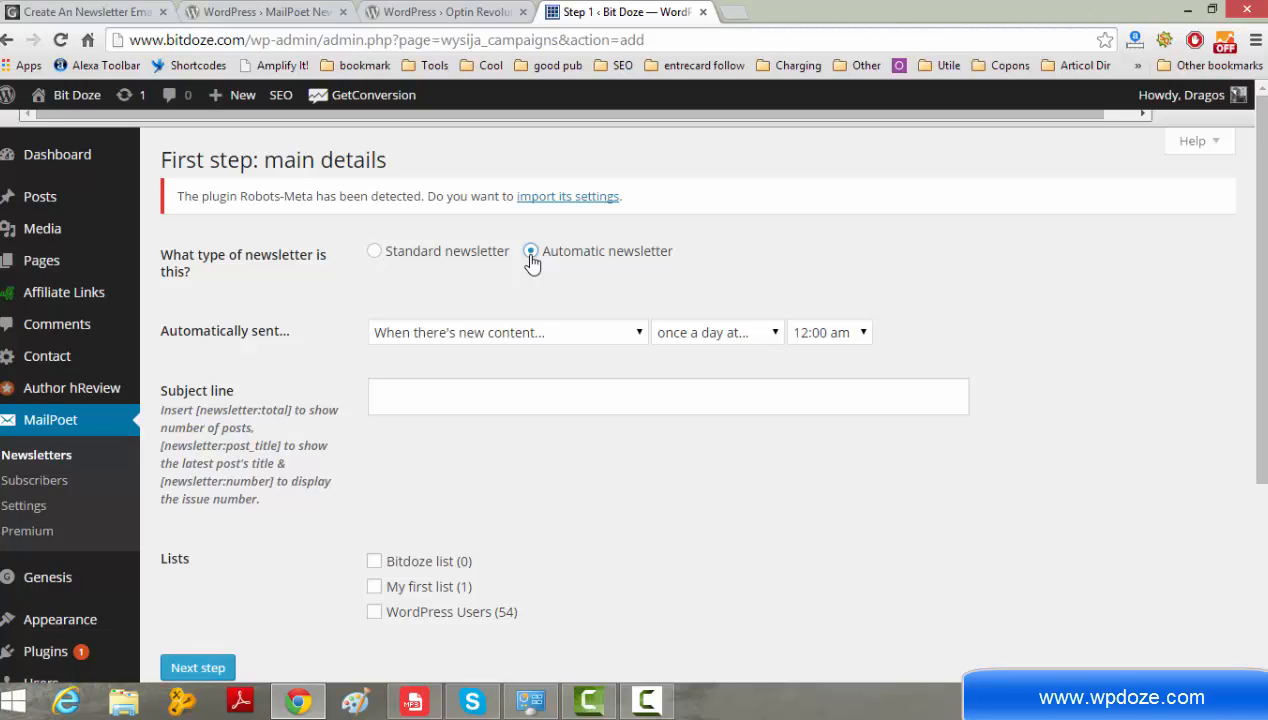
pyautogui.click(457, 398)
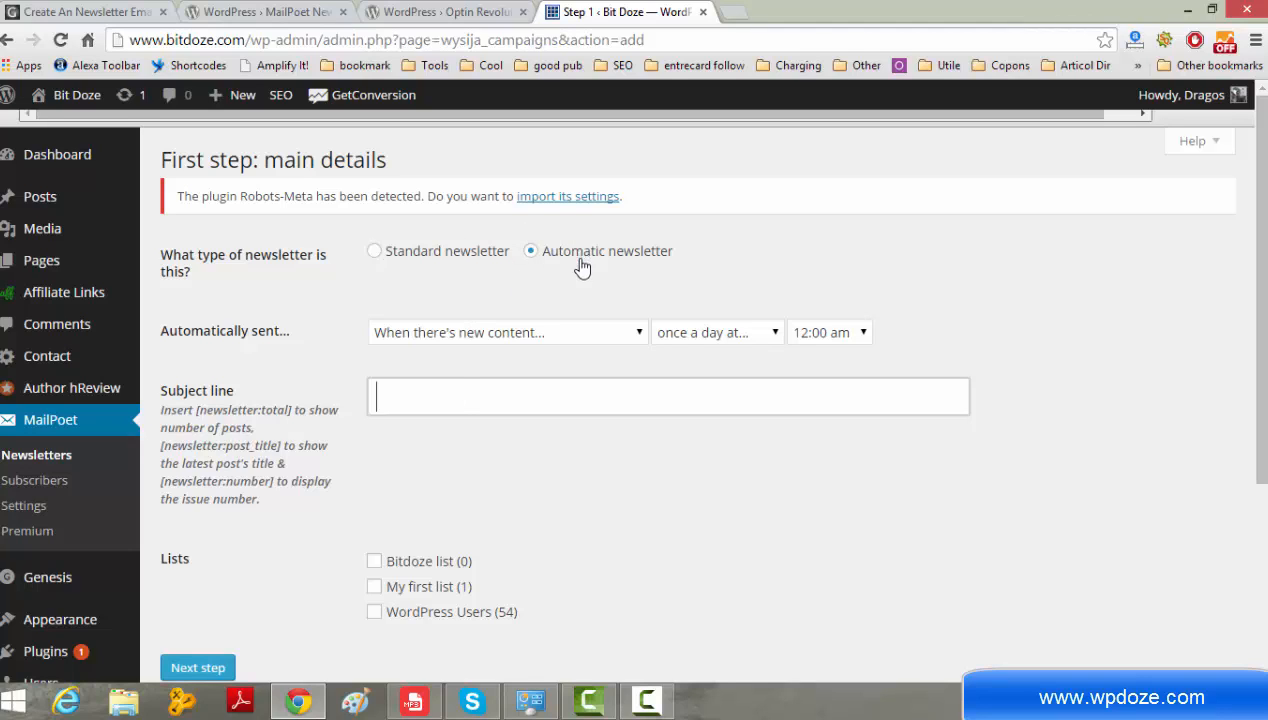
# - Set the newsletter to be sent automatically when someone subscribes to the Bitdoze list, immediately
pyautogui.click(604, 338)
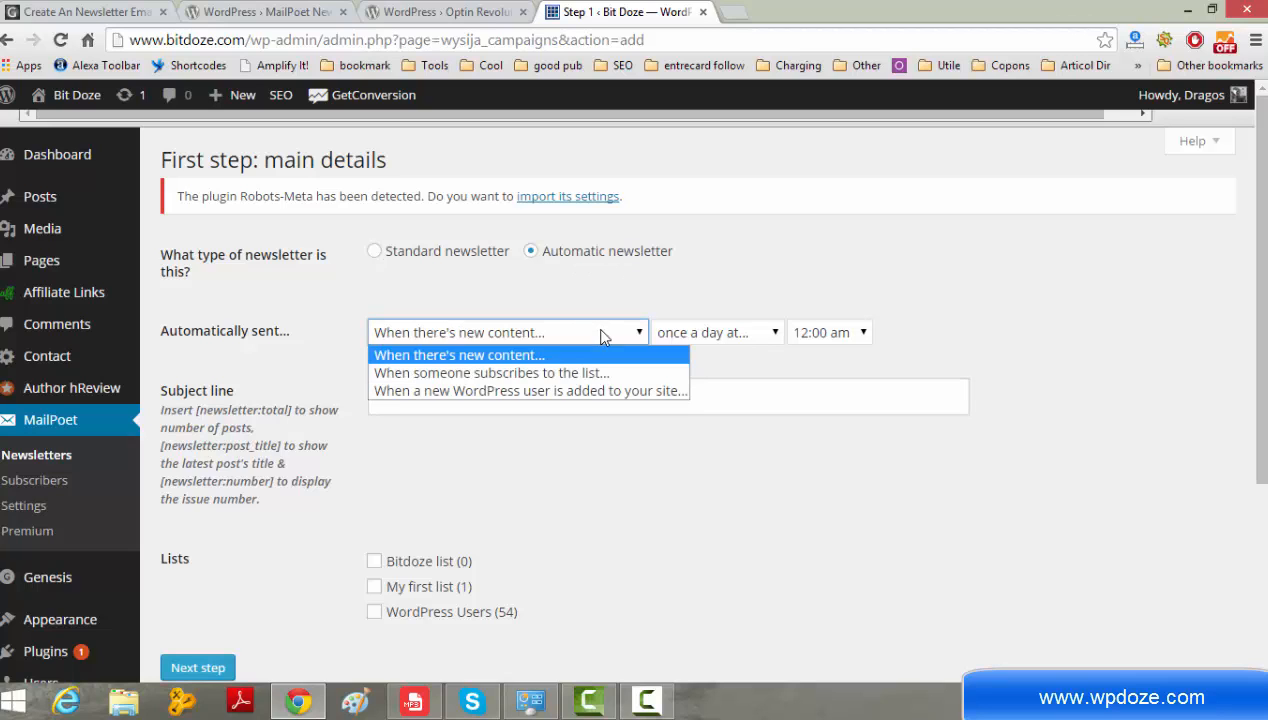
pyautogui.click(567, 373)
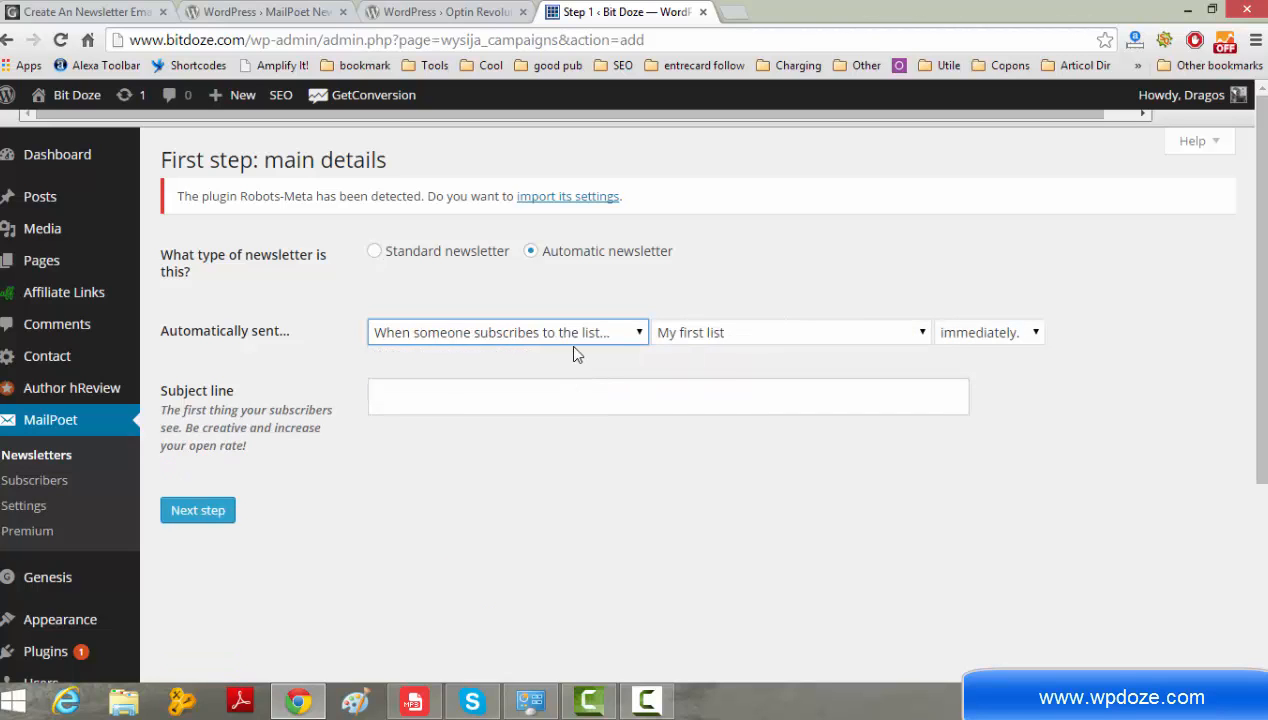
pyautogui.click(899, 342)
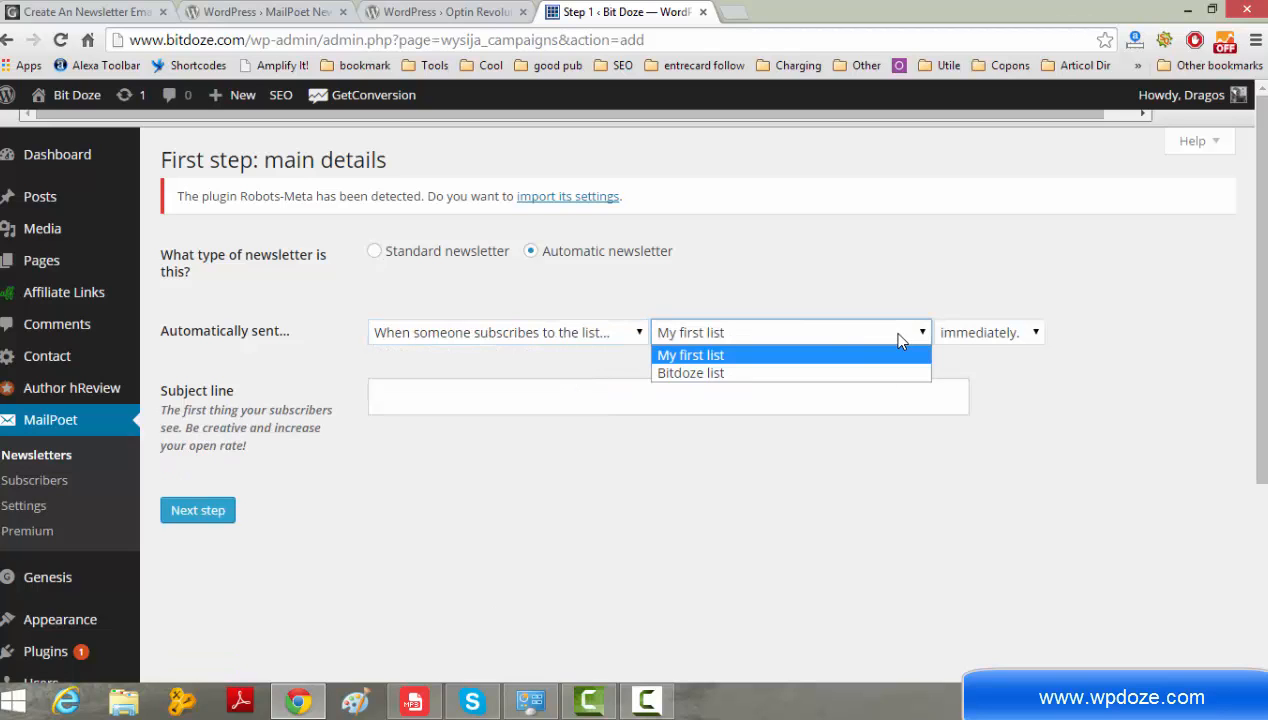
pyautogui.click(737, 372)
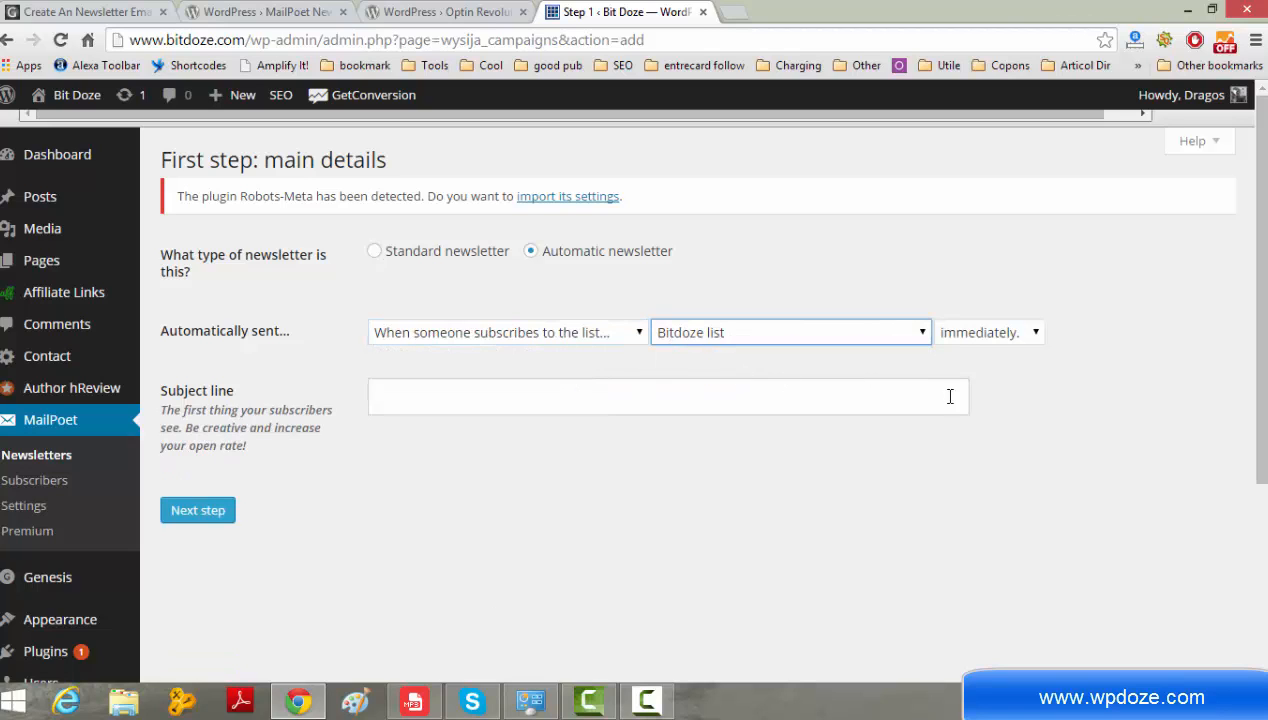
pyautogui.click(1019, 334)
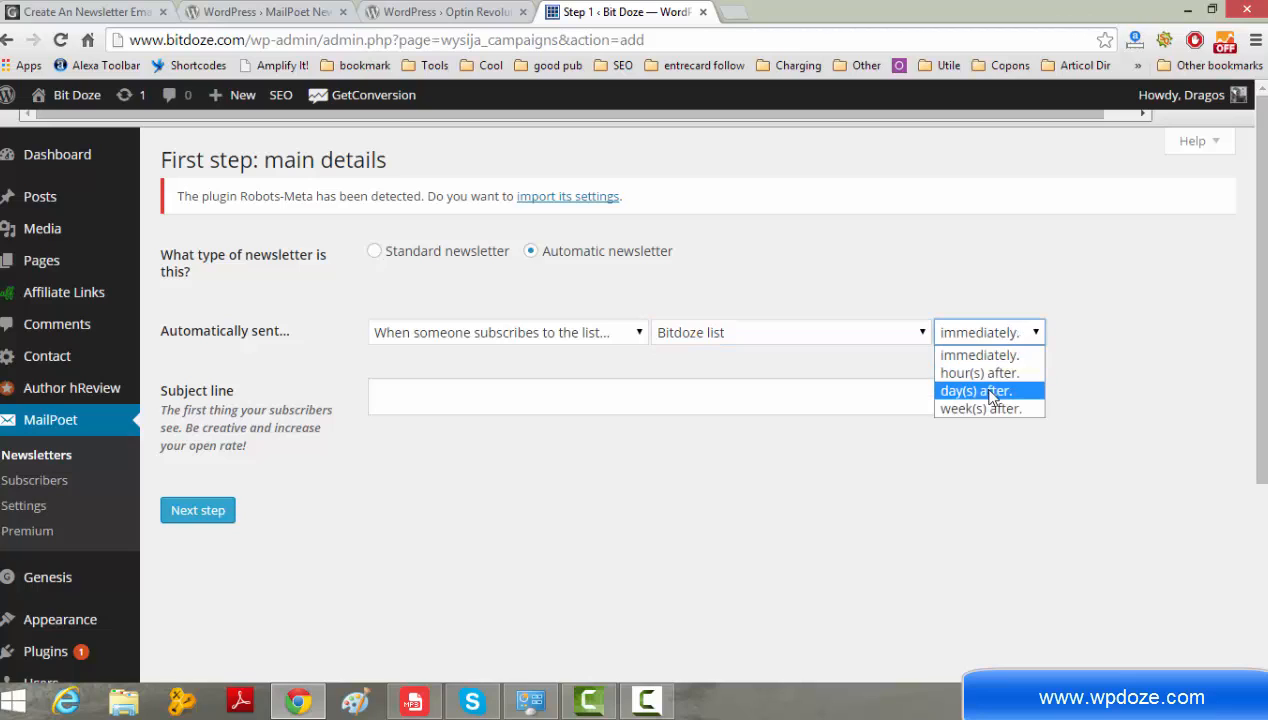
pyautogui.click(980, 356)
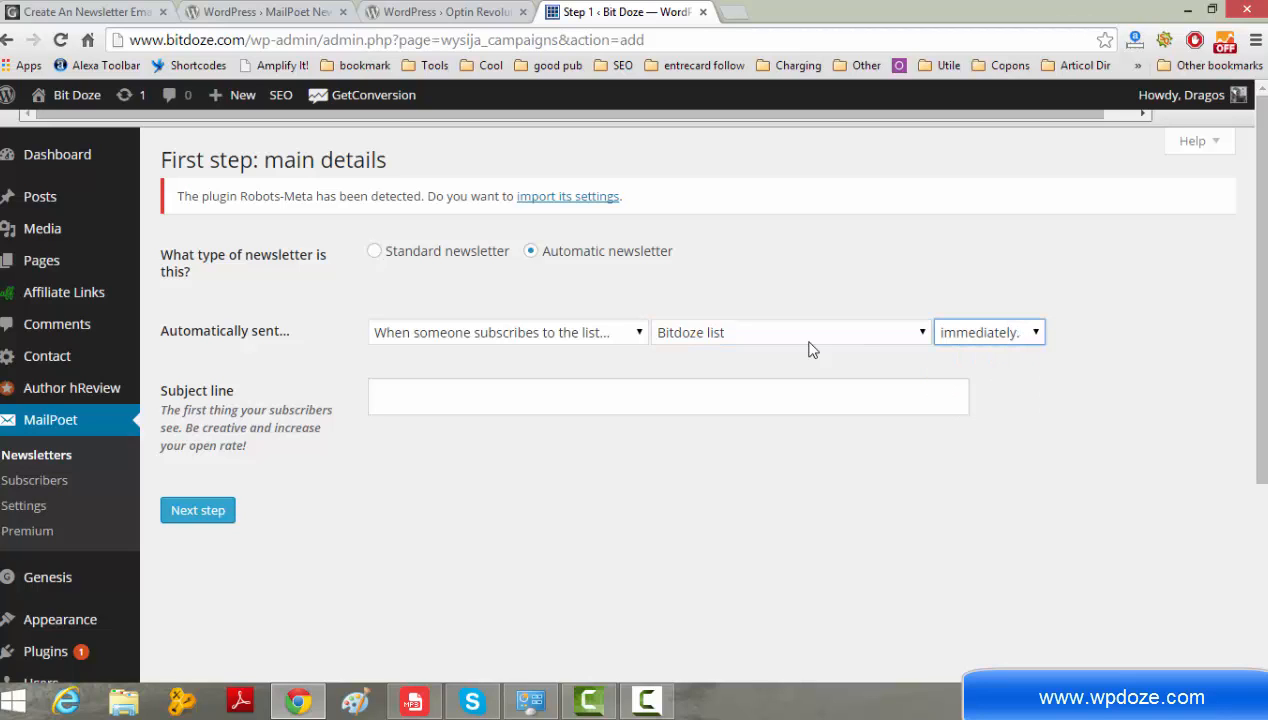
# - Enter "test email" as the subject line and continue to the newsletter's design step
pyautogui.click(482, 396)
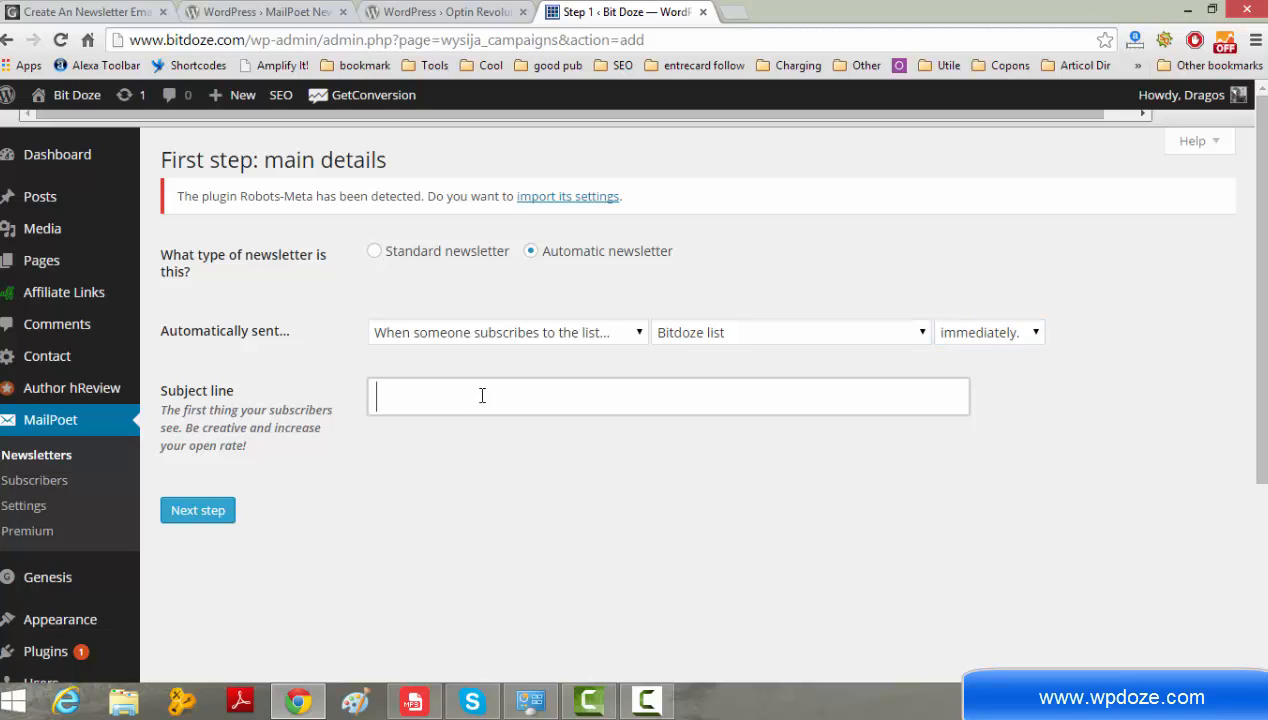
pyautogui.write('test emai')
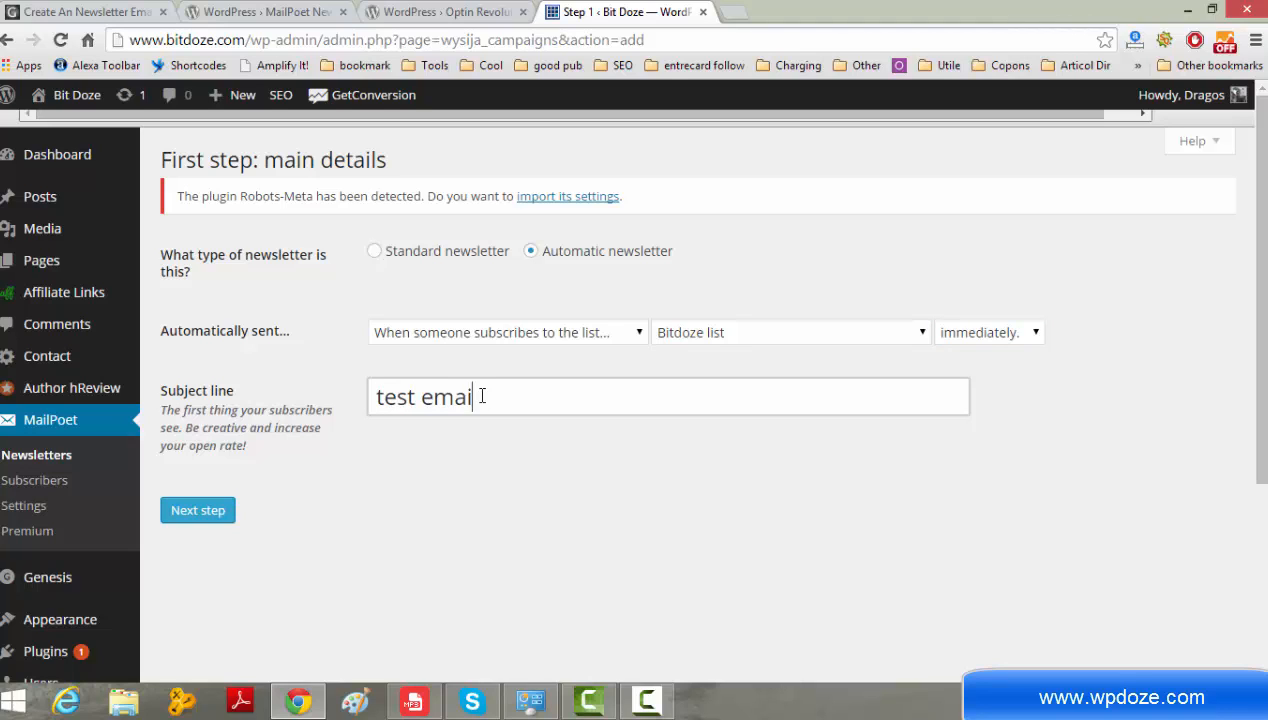
pyautogui.write('l')
pyautogui.click(190, 510)
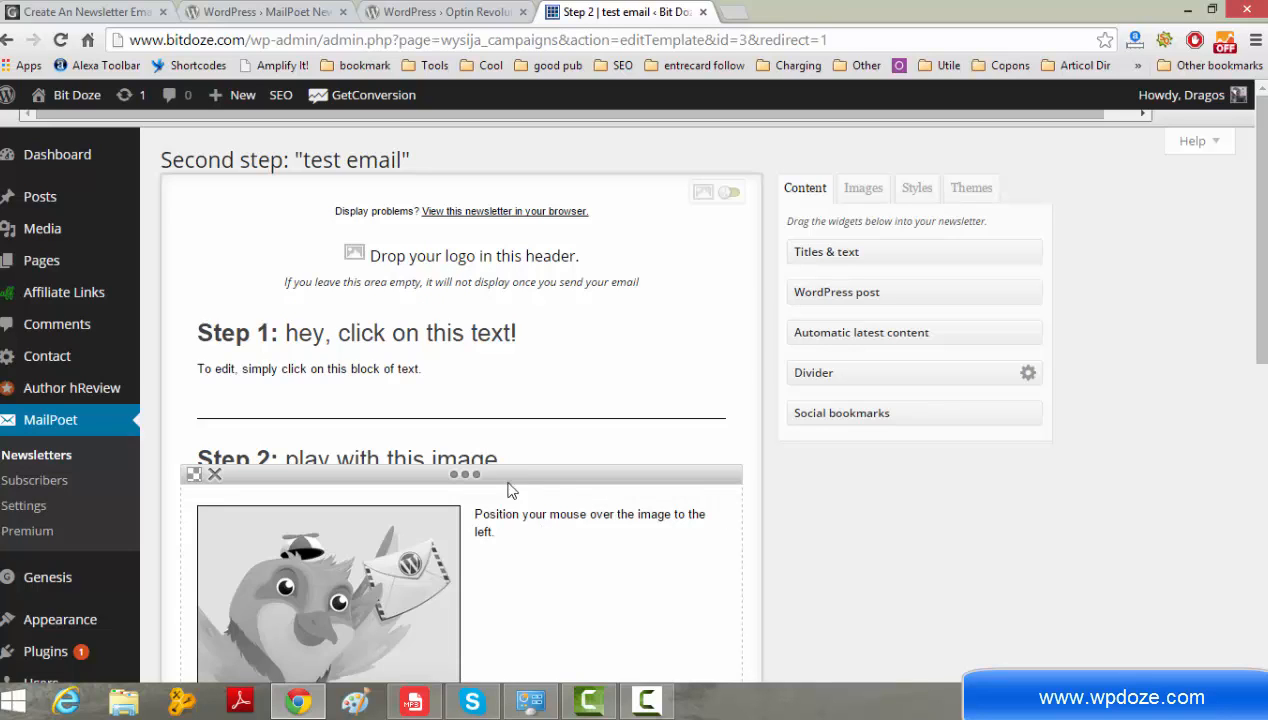
# - Look through the newsletter template down to its footer and save the changes
pyautogui.click(559, 542)
pyautogui.click(383, 525)
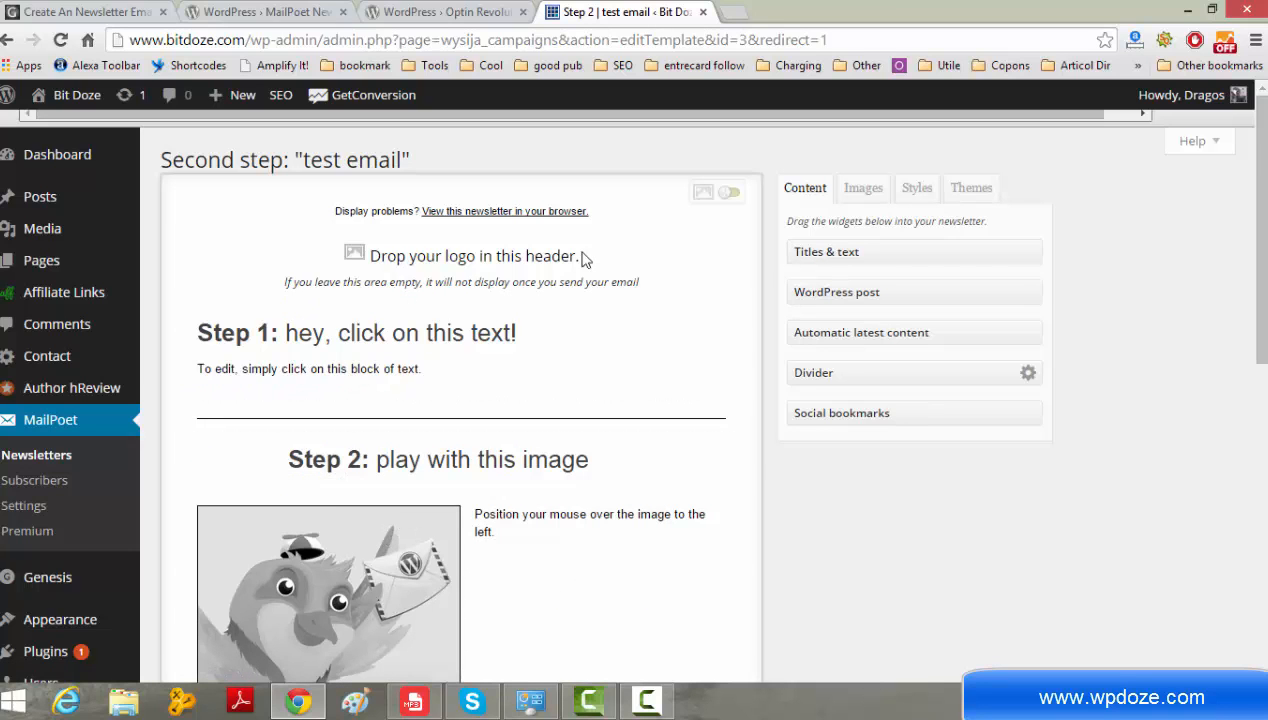
pyautogui.scroll(-1, 570, 285)
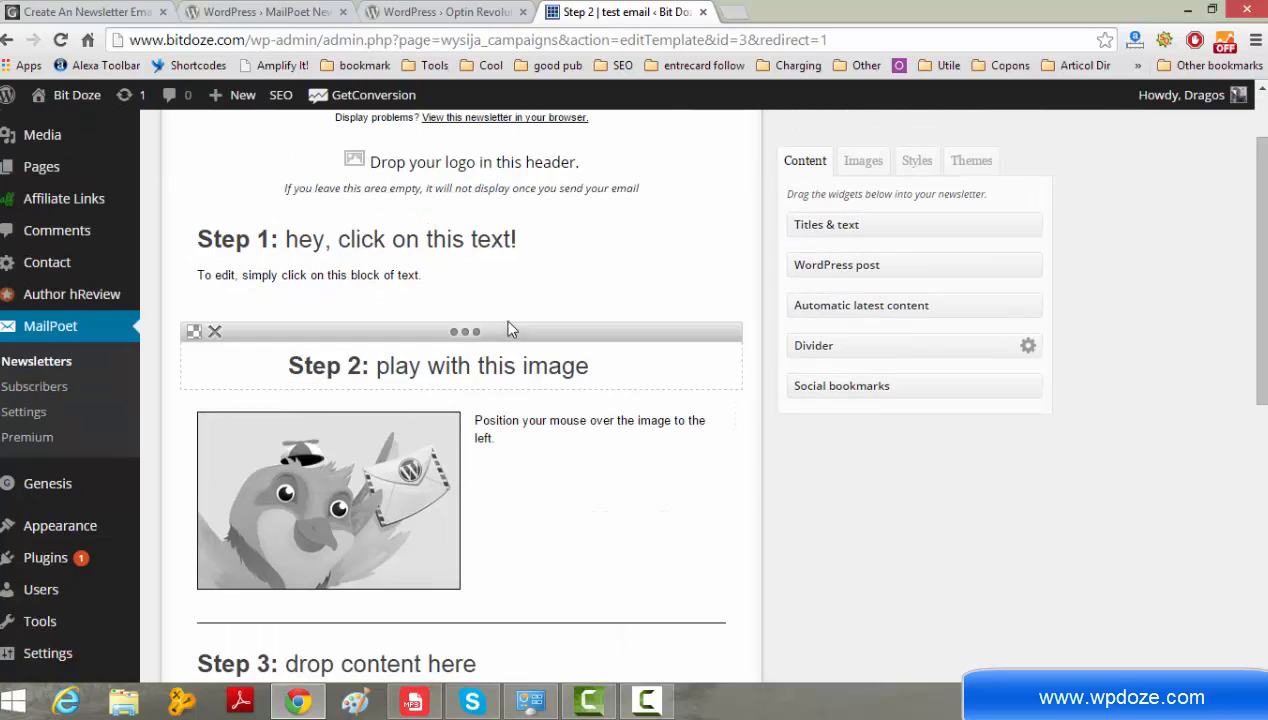
pyautogui.scroll(1, 503, 300)
pyautogui.scroll(-7, 552, 317)
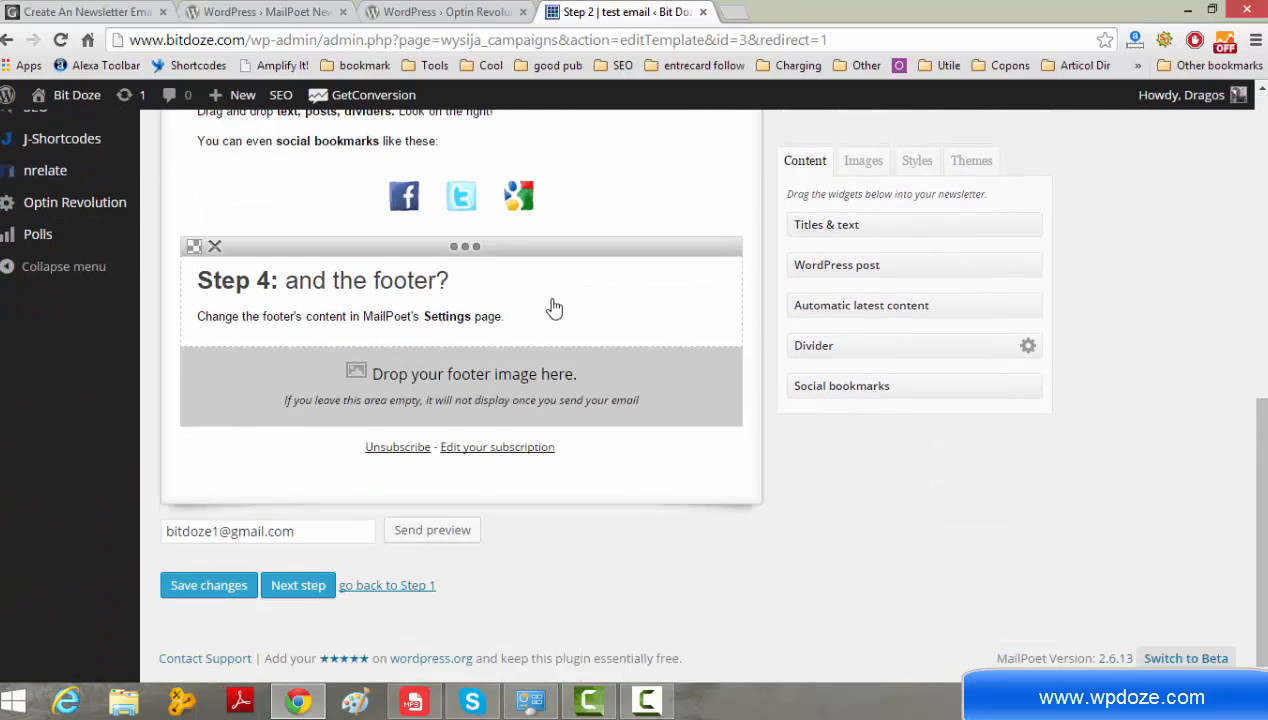
pyautogui.click(218, 598)
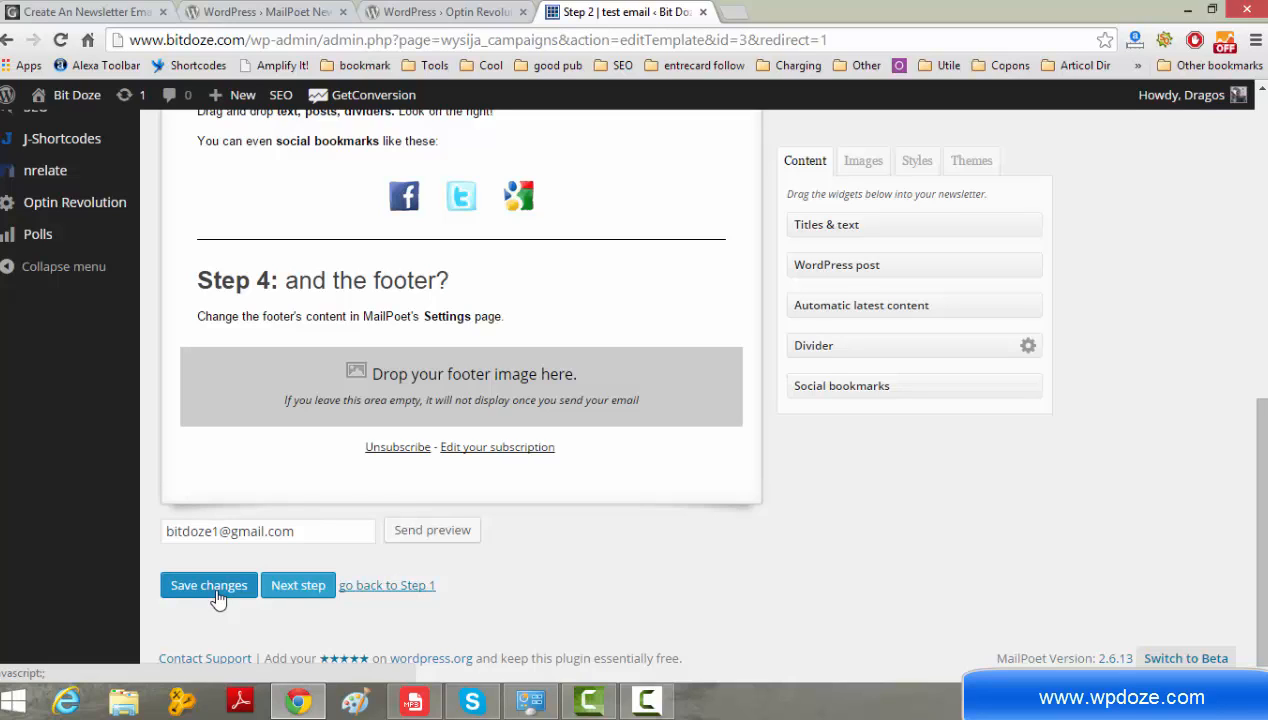
# - Examine the template's sections, from the logo header and Step 1 text to the social bookmarks and footer
pyautogui.scroll(4, 430, 410)
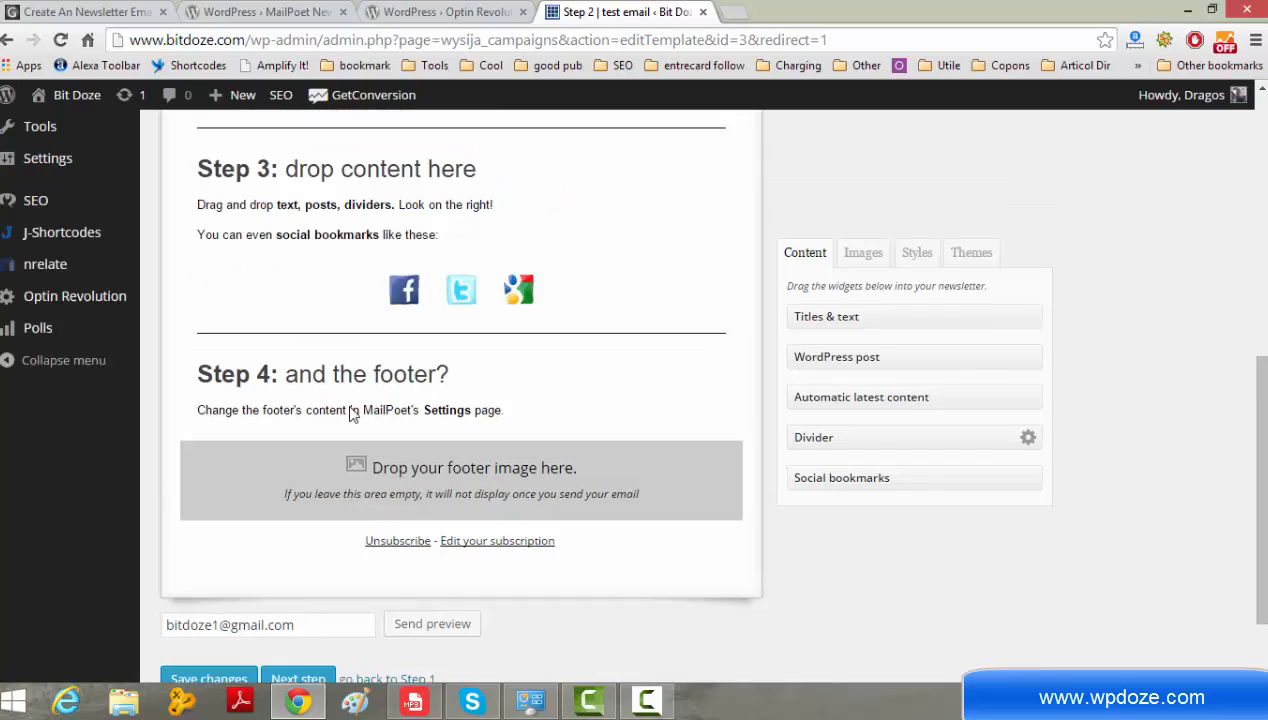
pyautogui.scroll(3, 538, 357)
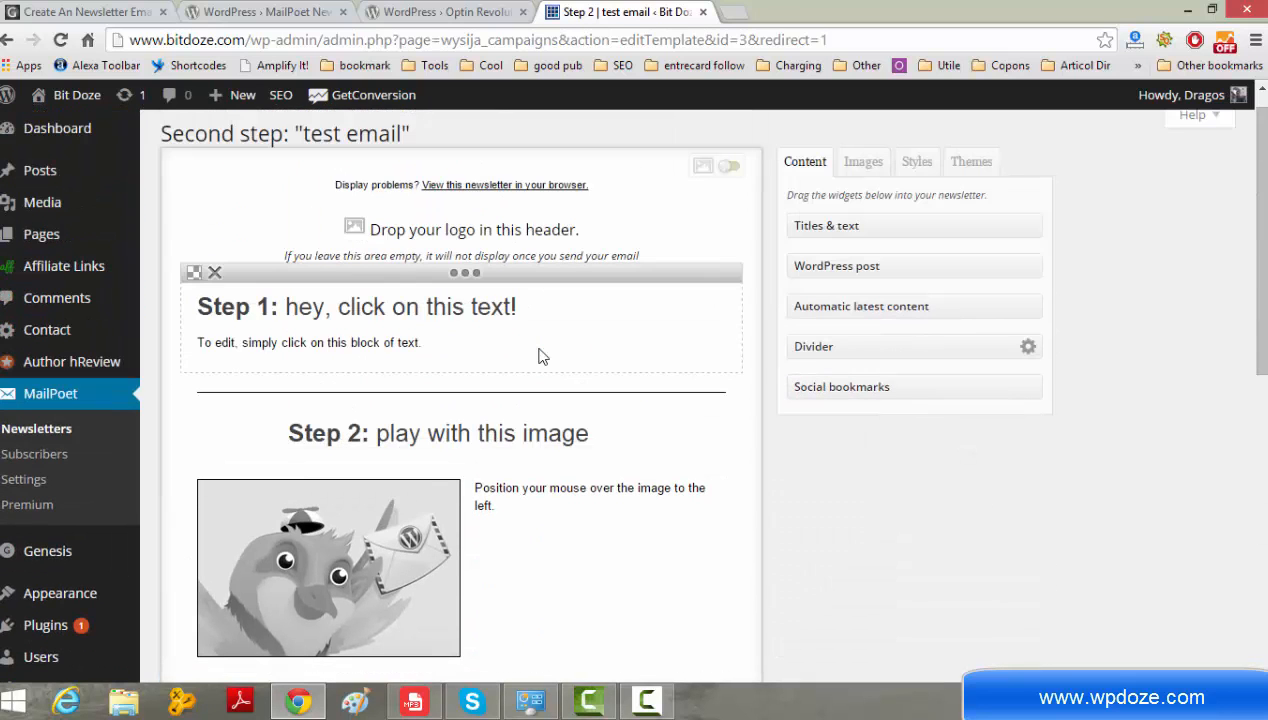
pyautogui.scroll(-2, 487, 388)
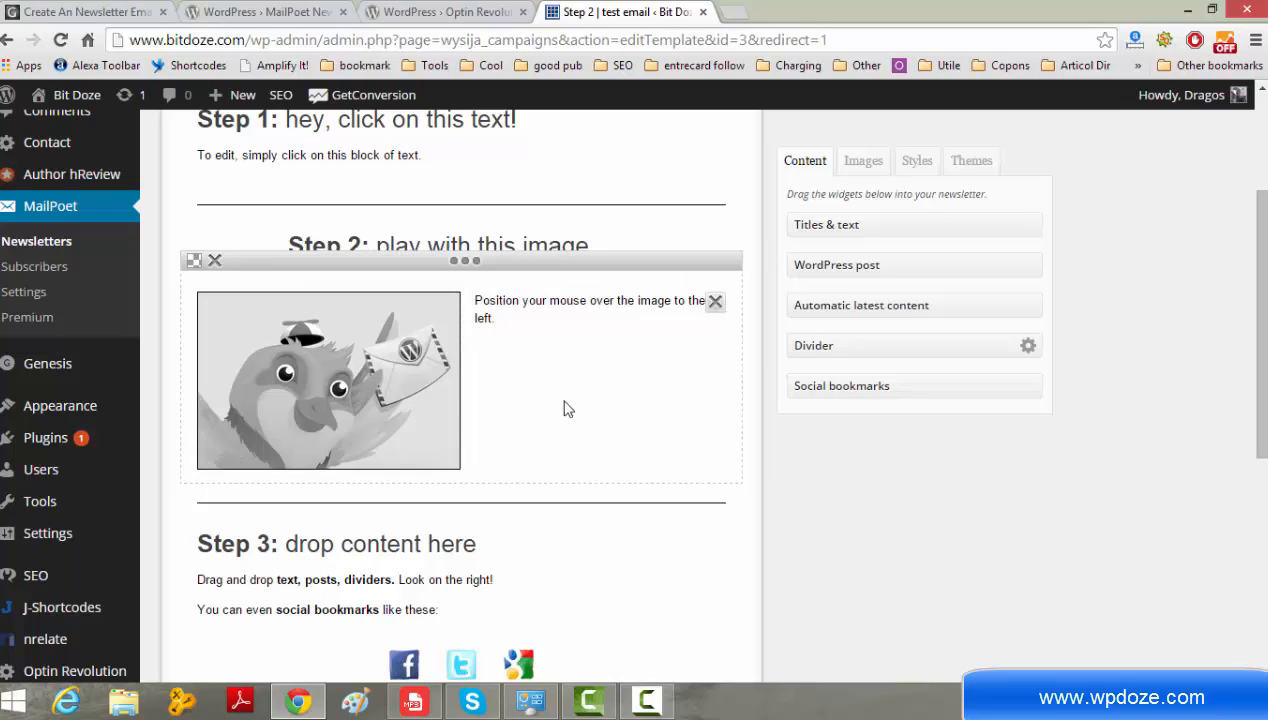
pyautogui.scroll(-1, 566, 408)
pyautogui.scroll(-3, 570, 415)
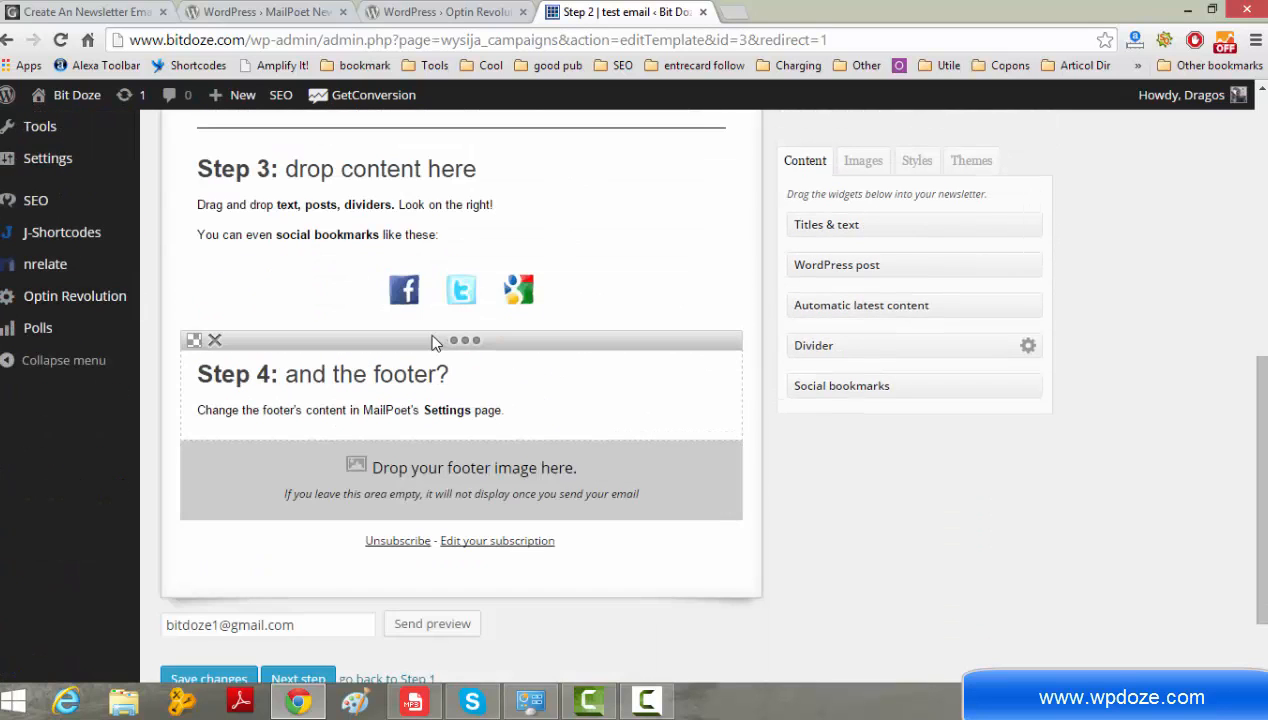
pyautogui.scroll(2, 560, 345)
pyautogui.scroll(4, 557, 336)
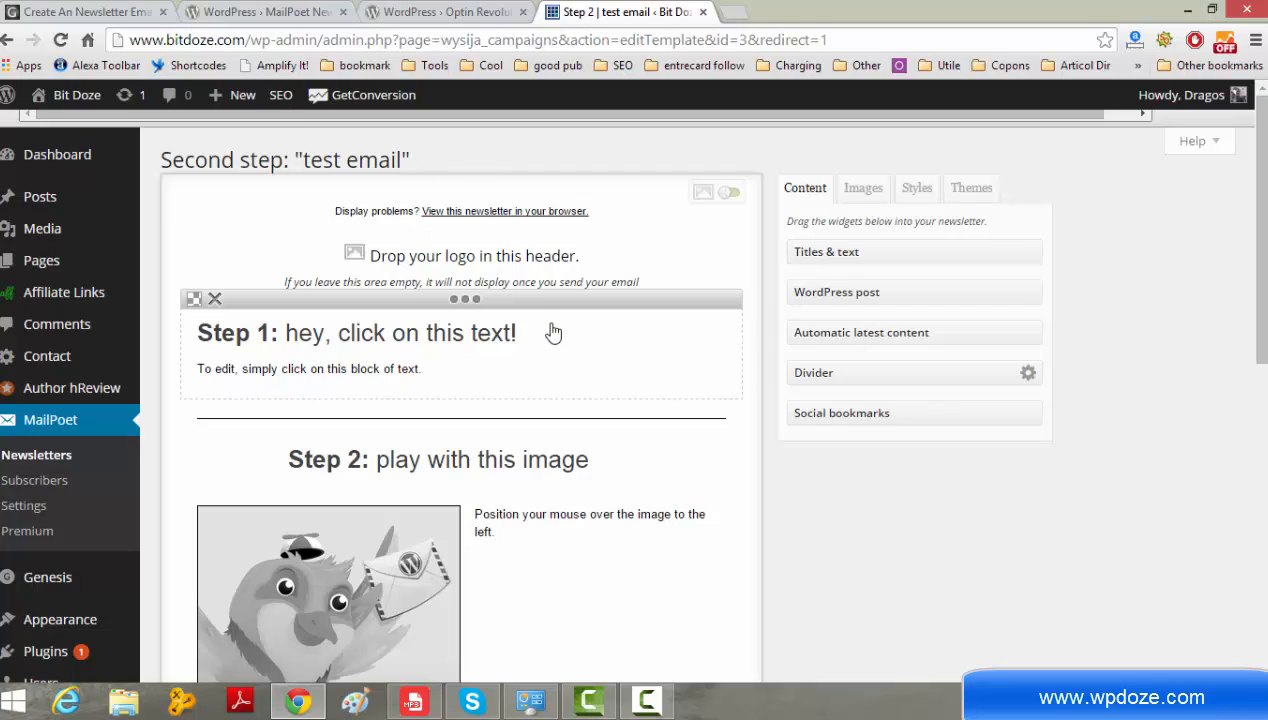
# - View the Step 1 block's background colour chooser, and open its text for editing with everything selected
pyautogui.click(192, 299)
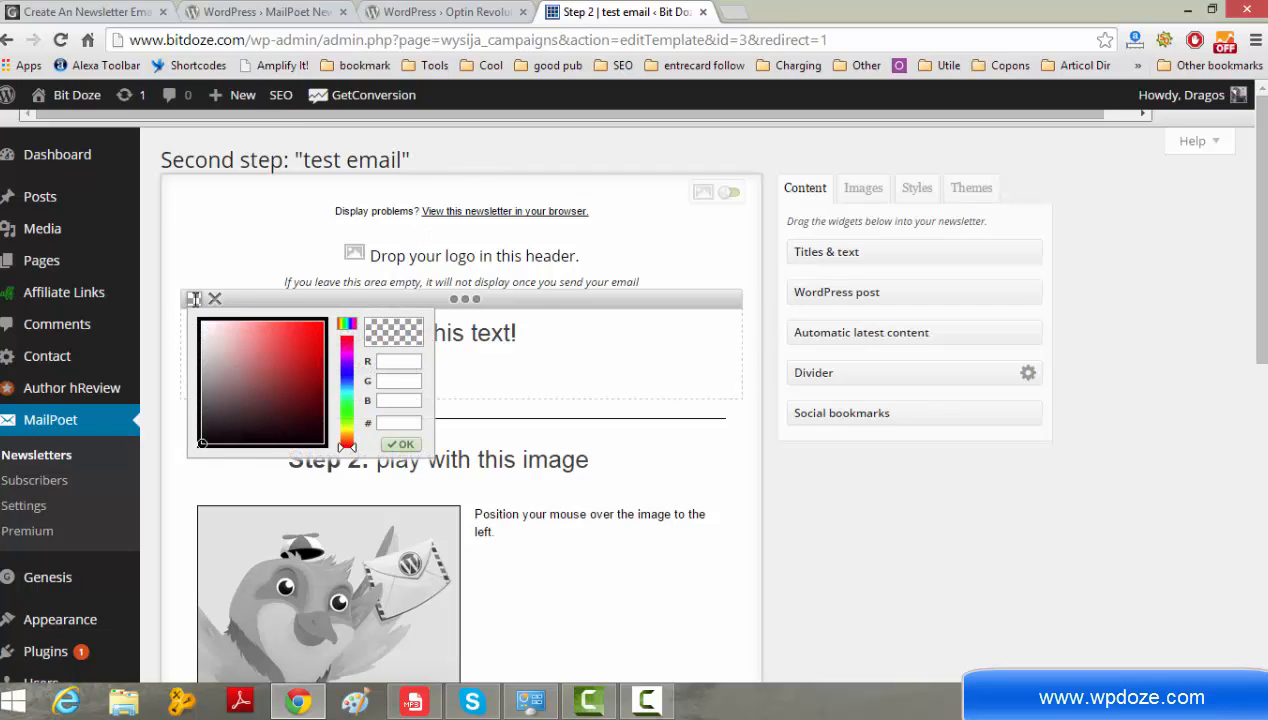
pyautogui.click(580, 386)
pyautogui.click(438, 347)
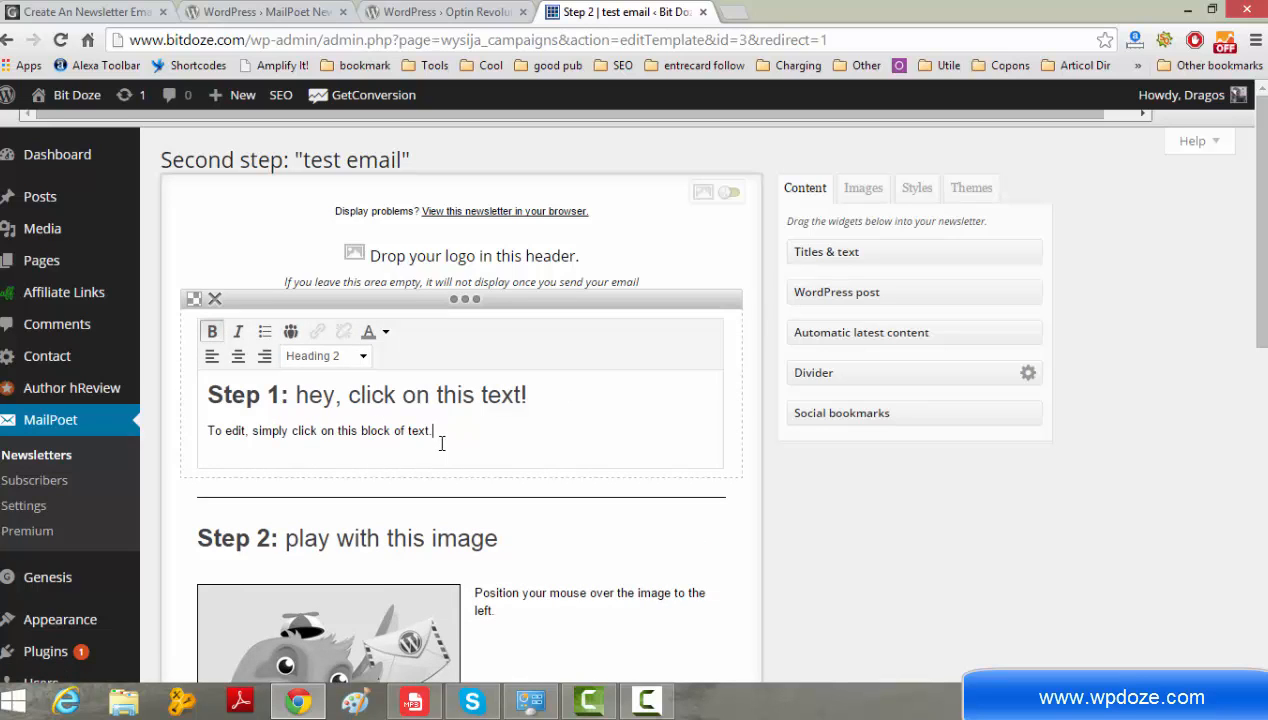
pyautogui.hotkey('ctrl', 'a')
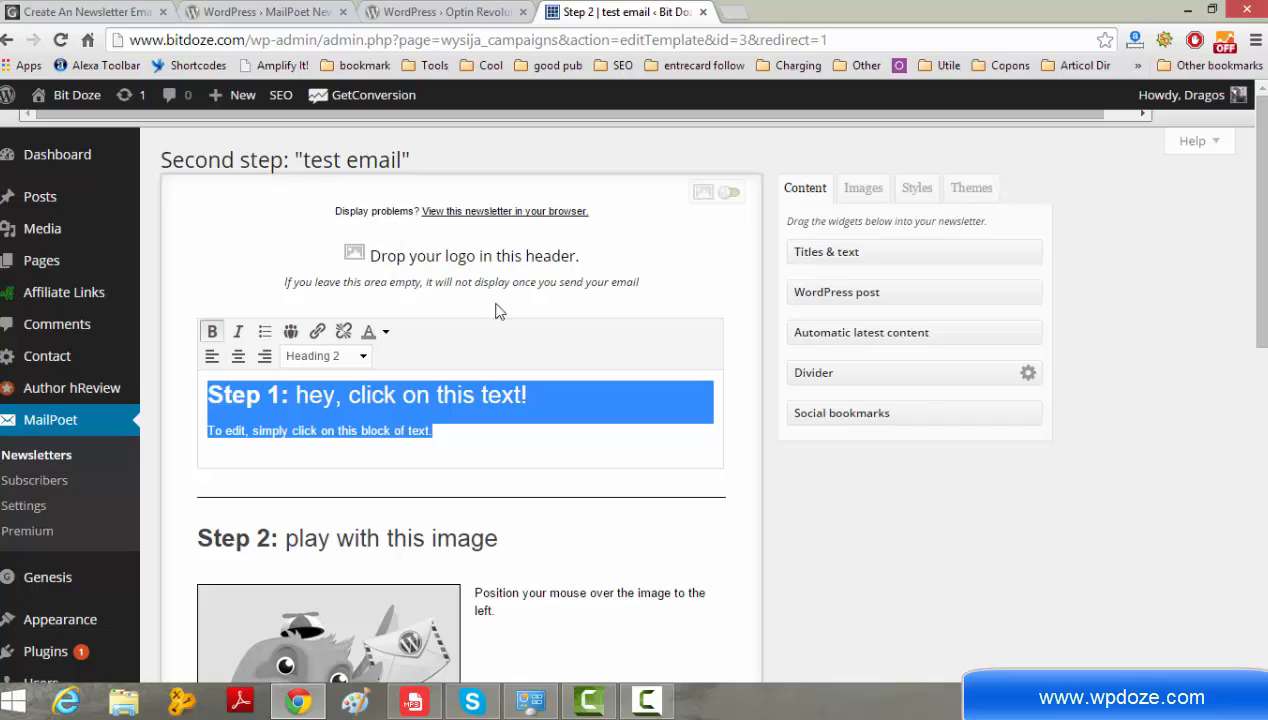
# - Review the images, text and background styles, and themes available for the newsletter design
pyautogui.click(857, 203)
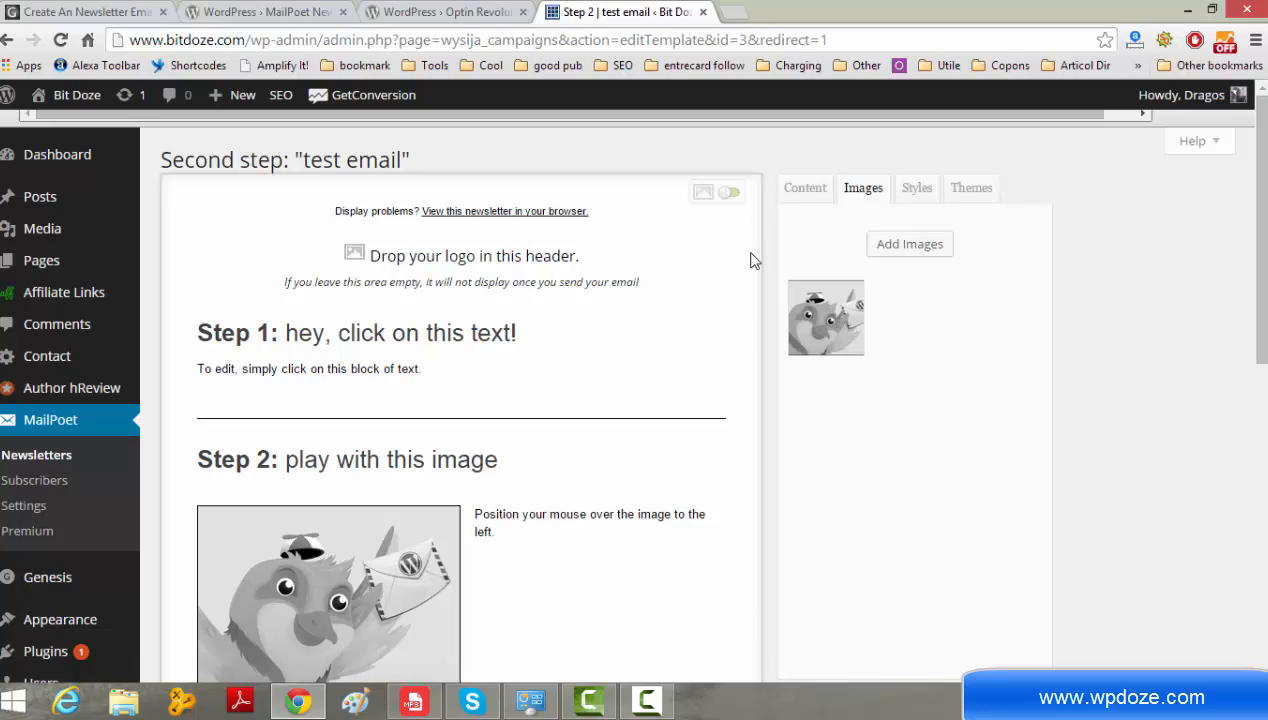
pyautogui.click(912, 190)
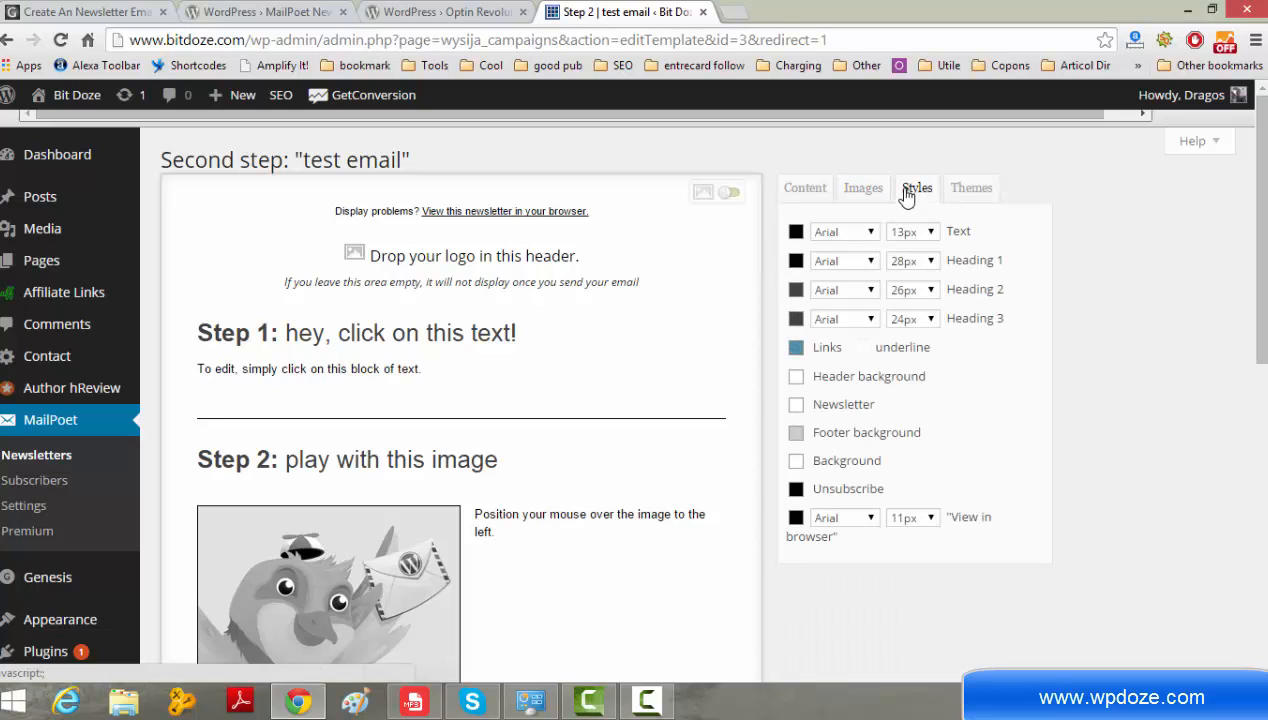
pyautogui.click(958, 196)
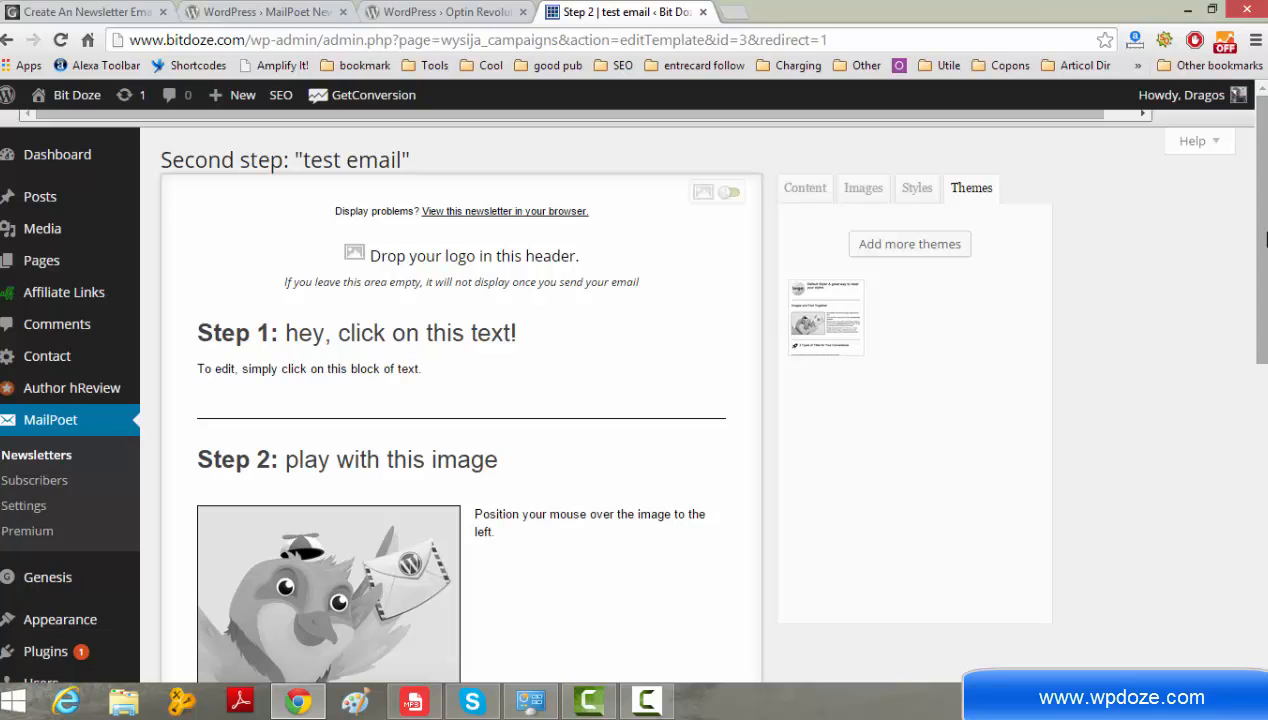
pyautogui.moveTo(1266, 240); pyautogui.dragTo(1266, 292)
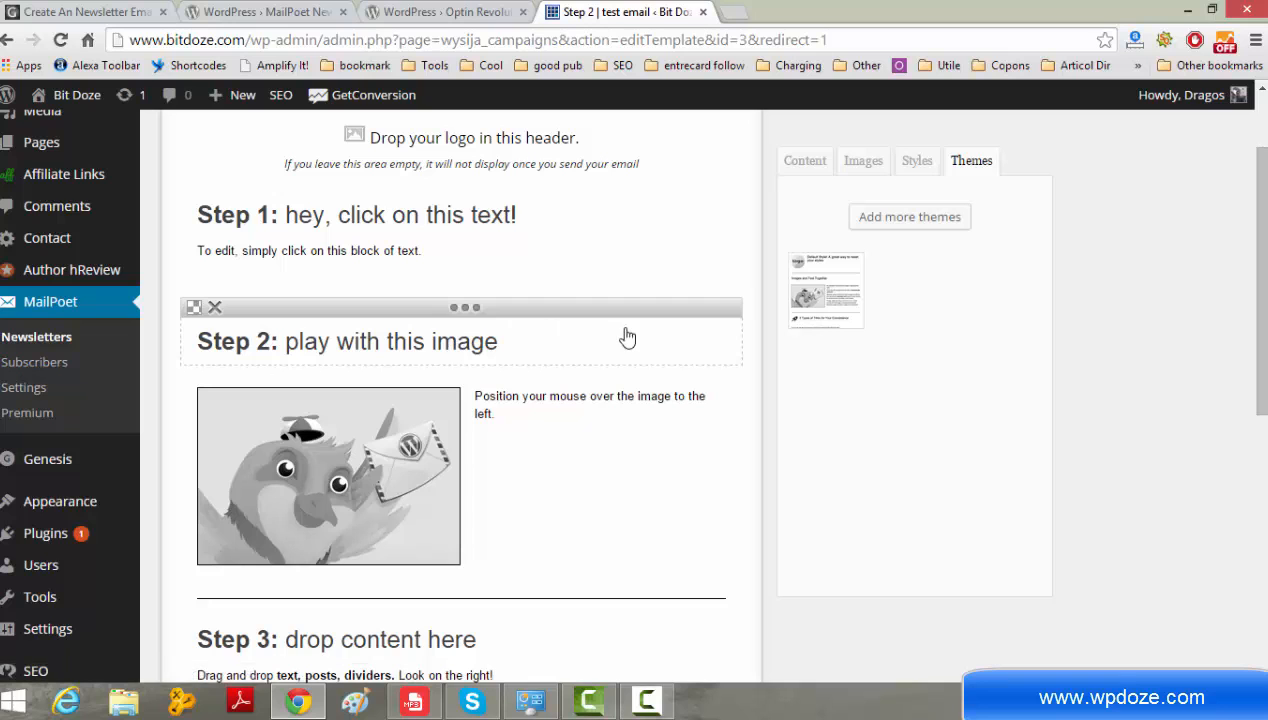
# - Open the Optin Revolution settings and turn the Optin Revolution popup on
pyautogui.moveTo(1264, 323); pyautogui.dragTo(1264, 391)
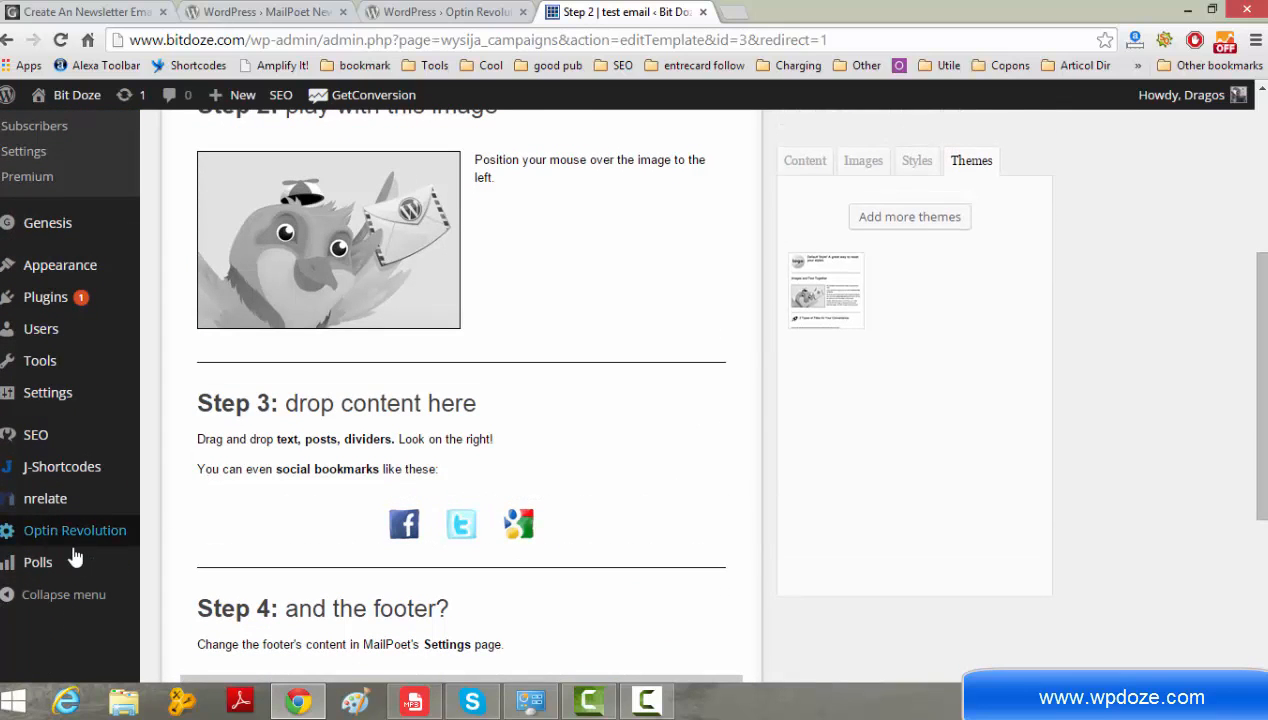
pyautogui.moveTo(79, 537)
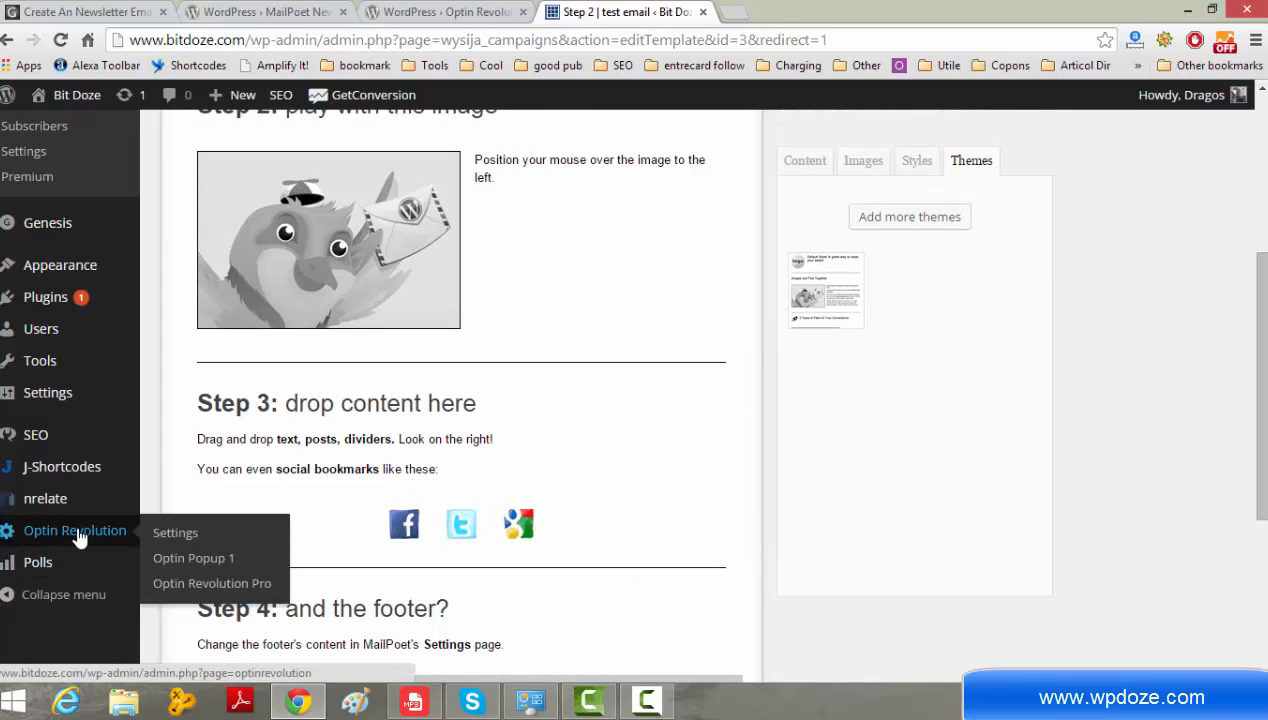
pyautogui.click(165, 535)
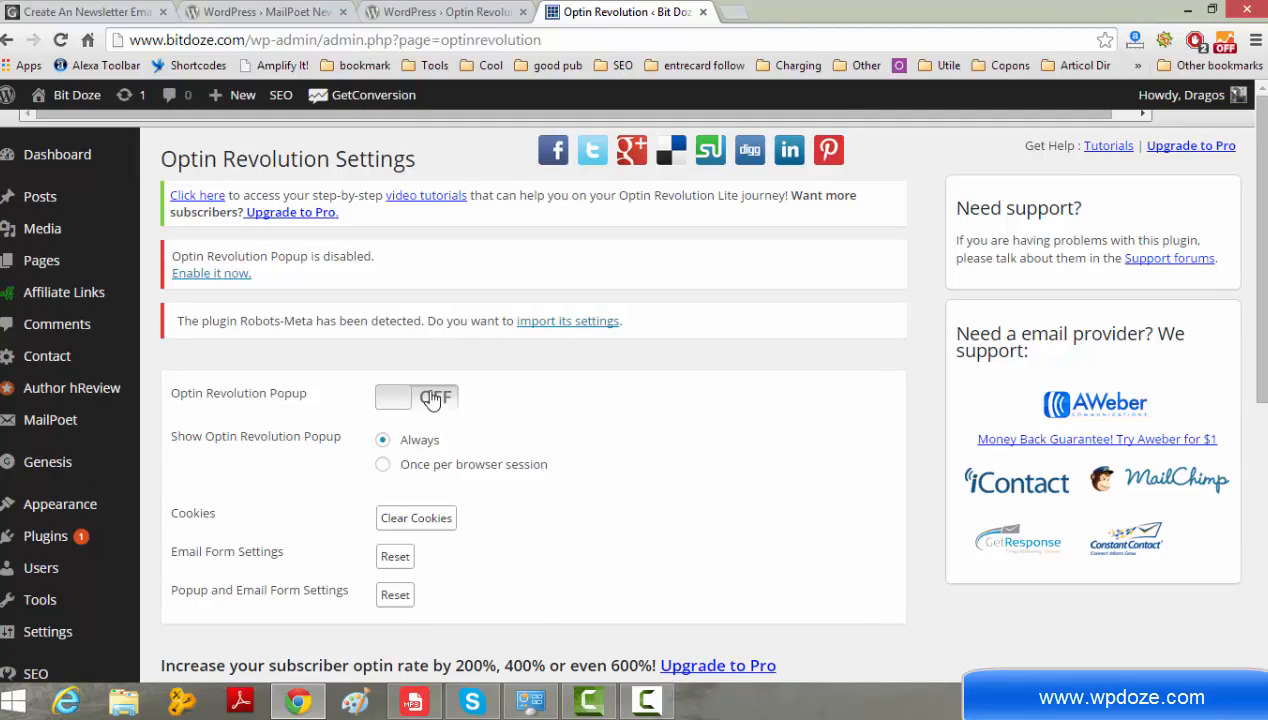
pyautogui.click(432, 399)
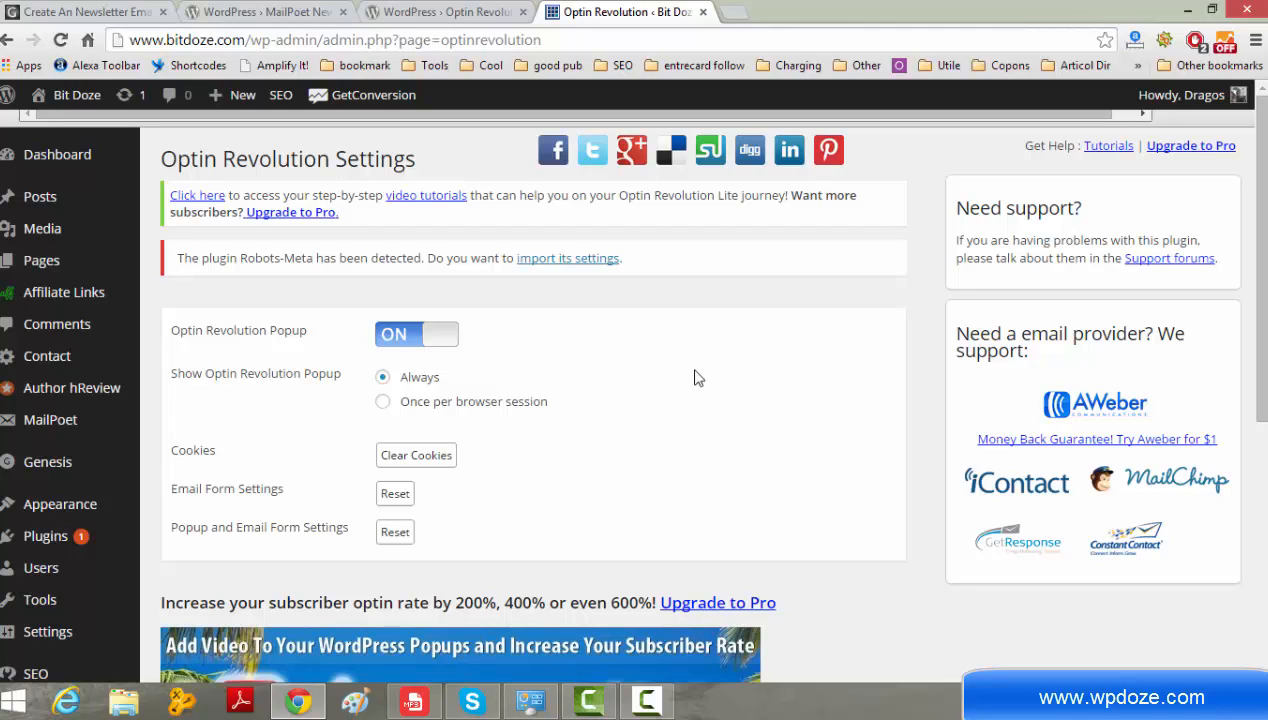
pyautogui.scroll(-2, 954, 283)
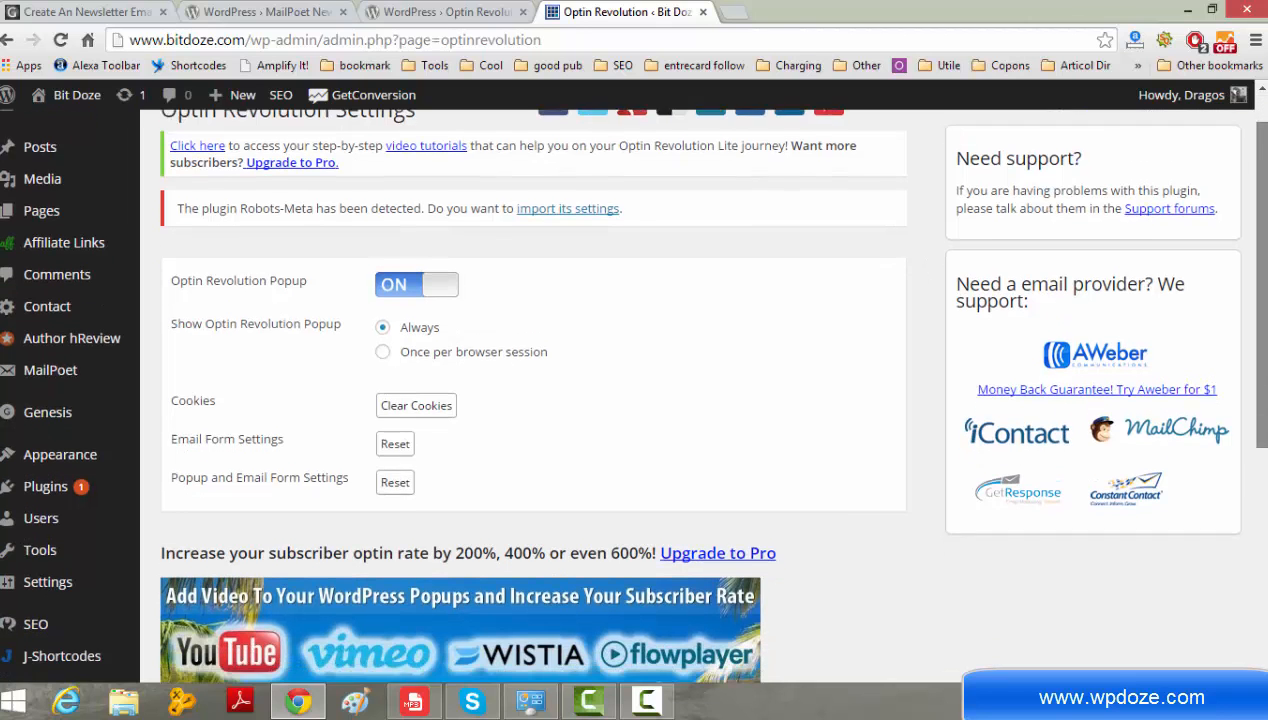
# - Look over the rest of the Optin Revolution settings page, including the supported email providers and the video popup promotion
pyautogui.moveTo(1264, 216); pyautogui.dragTo(1266, 257)
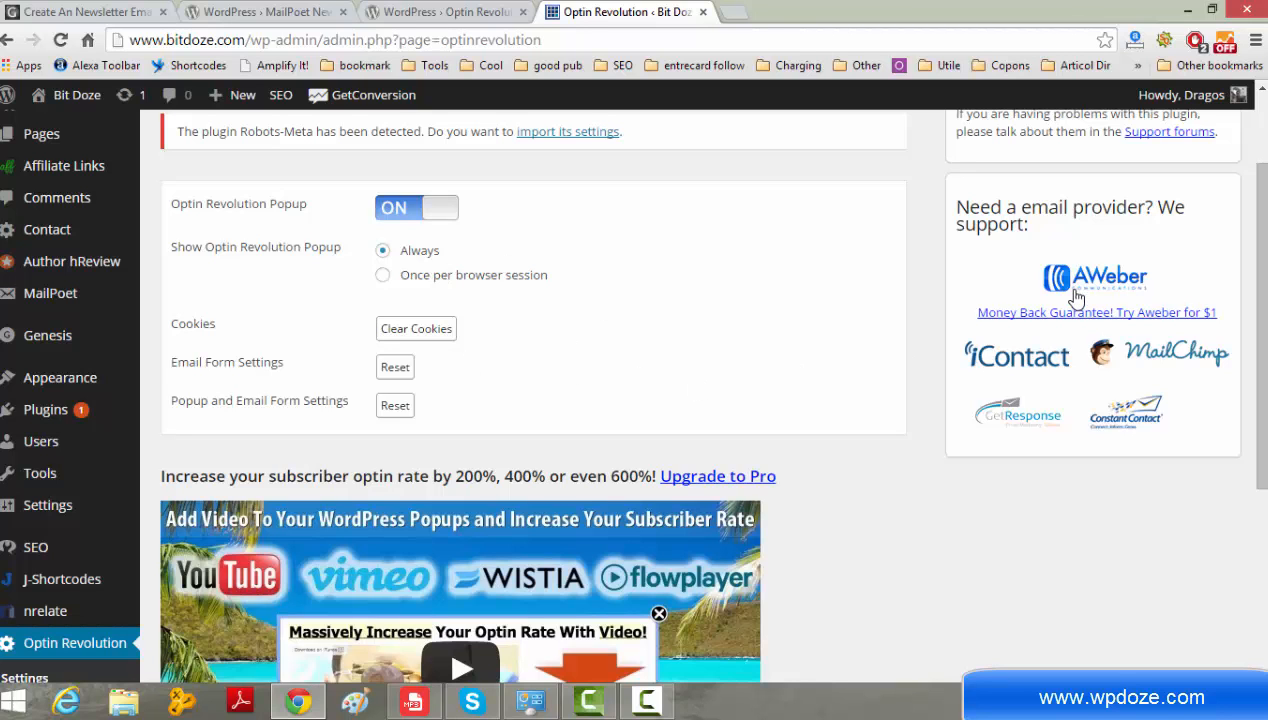
pyautogui.moveTo(1262, 282); pyautogui.dragTo(1240, 443)
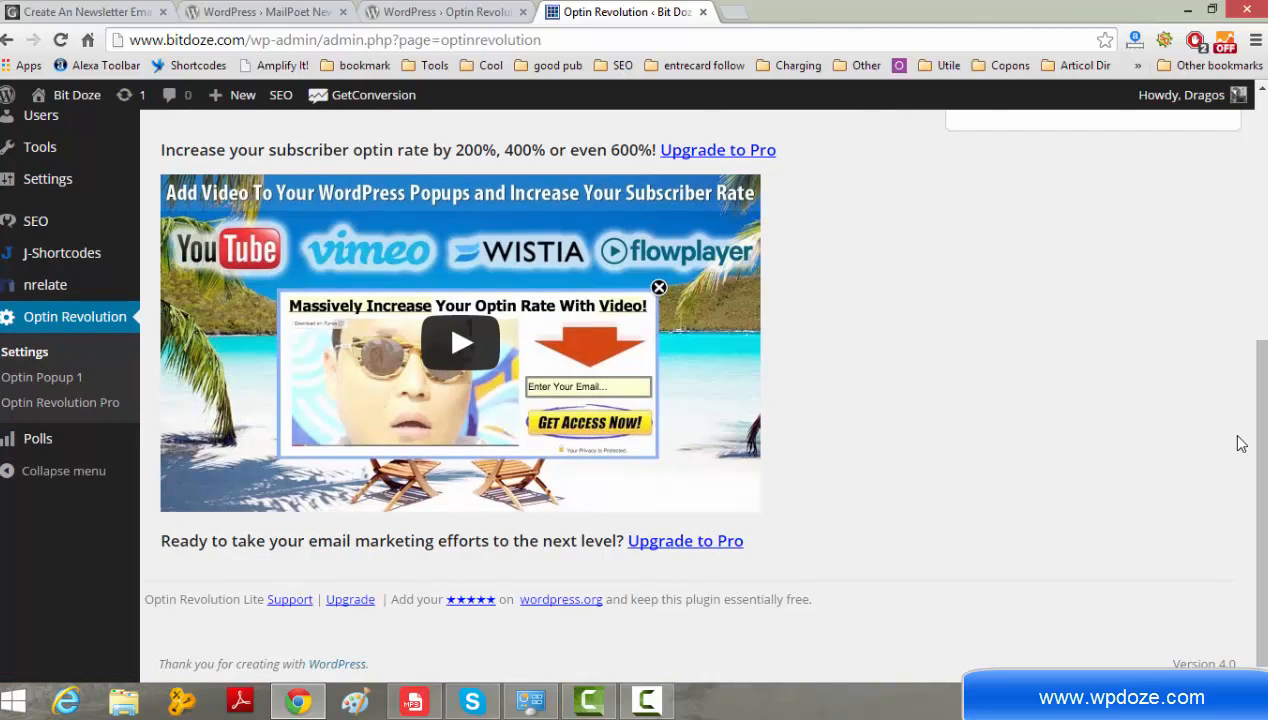
pyautogui.moveTo(1250, 430); pyautogui.dragTo(1240, 467)
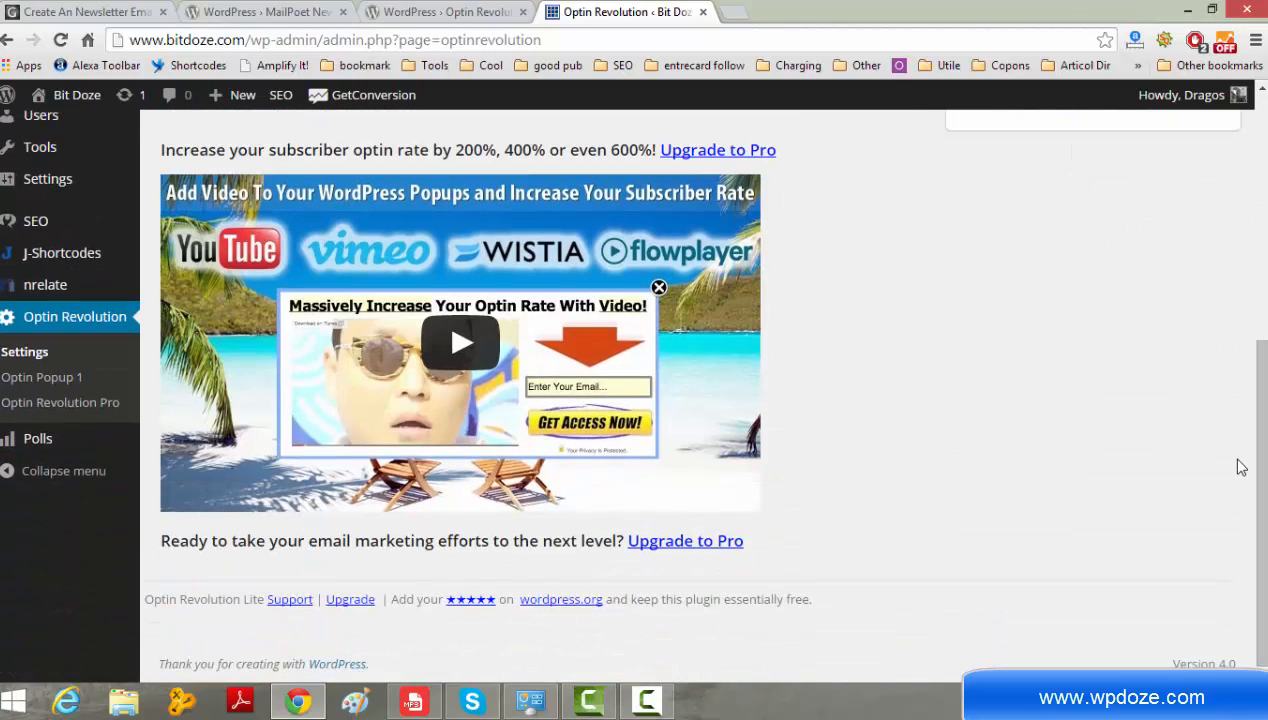
# - Open Optin Popup 1 and examine its headline, subheading, image, description text and email field
pyautogui.click(74, 381)
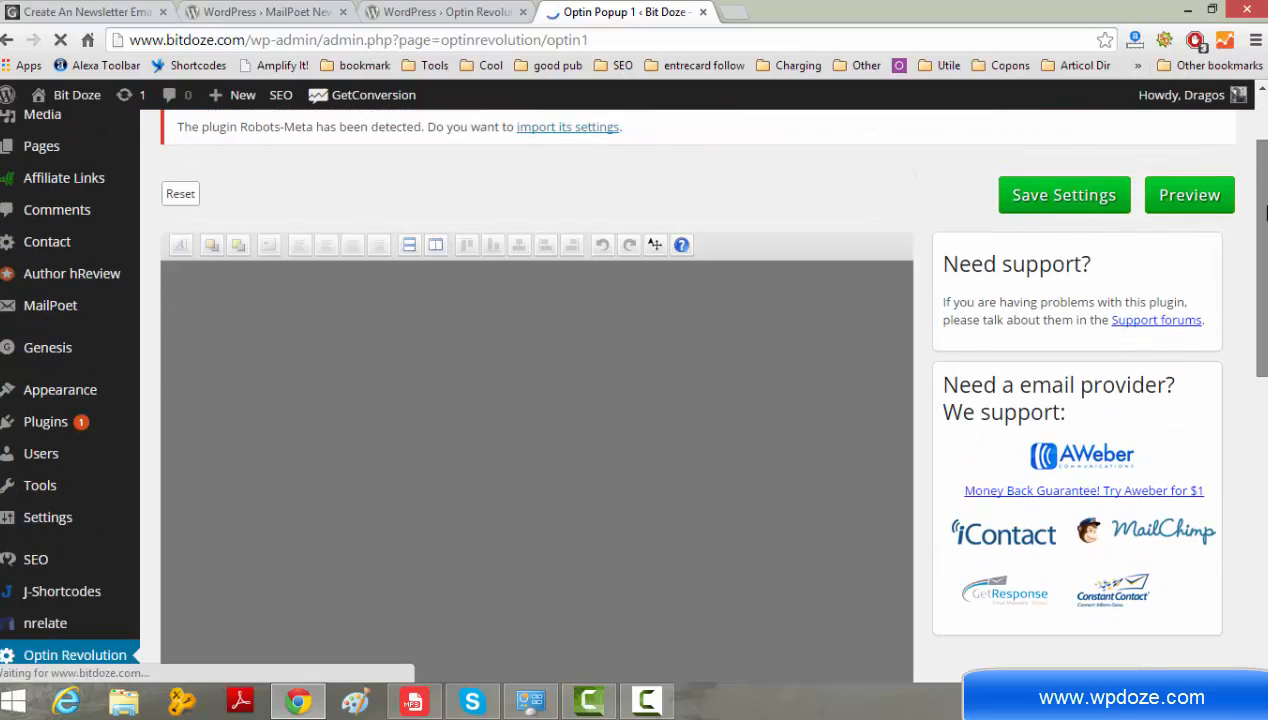
pyautogui.moveTo(1266, 213); pyautogui.dragTo(1266, 240)
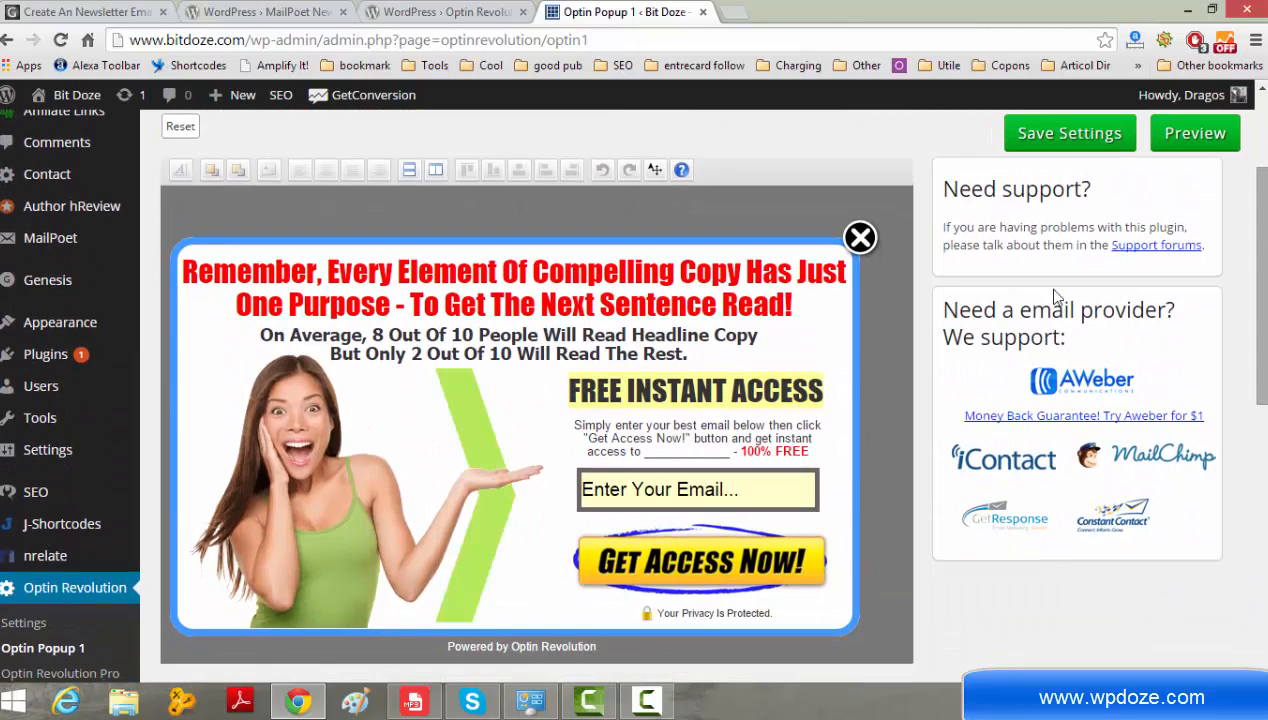
pyautogui.click(659, 343)
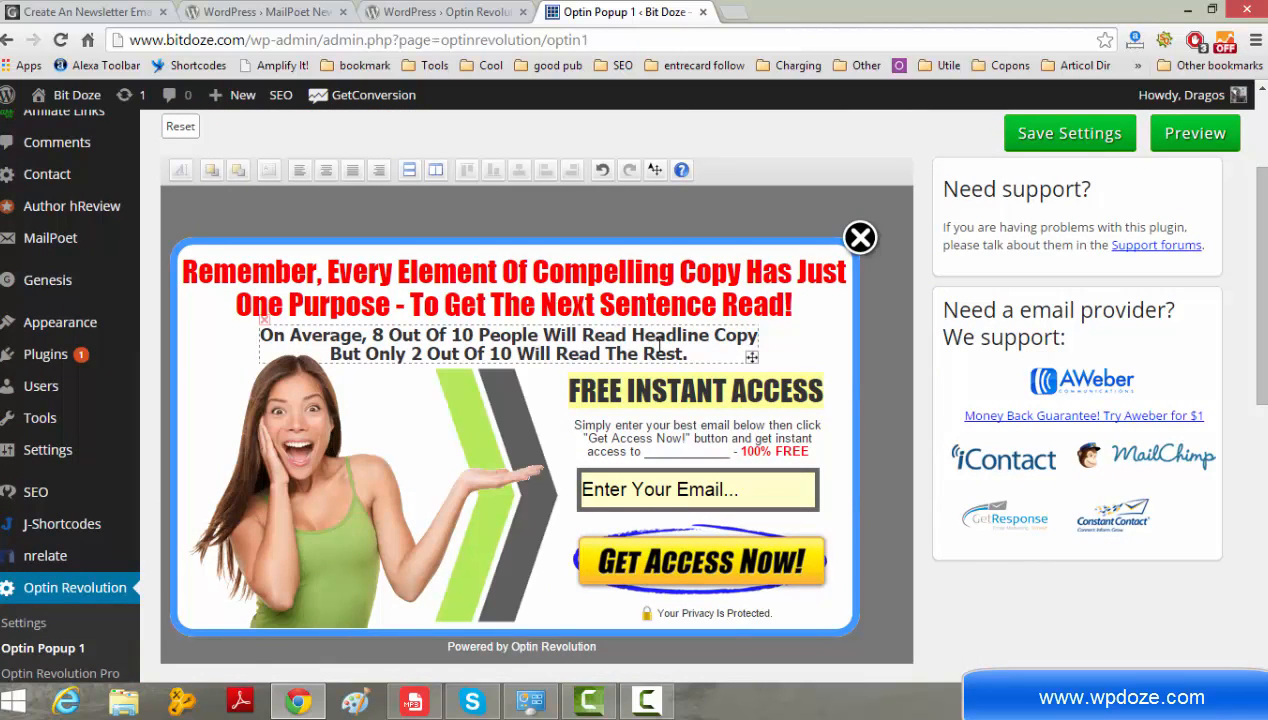
pyautogui.click(589, 301)
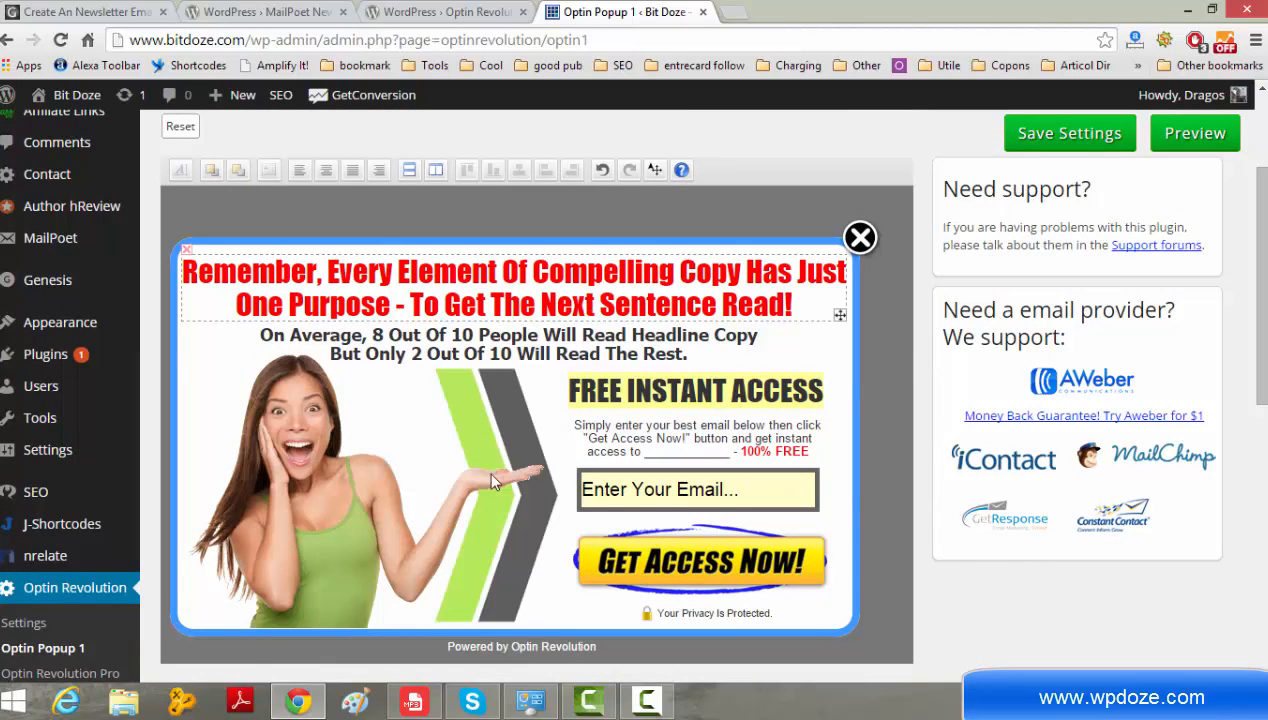
pyautogui.click(415, 497)
pyautogui.click(620, 492)
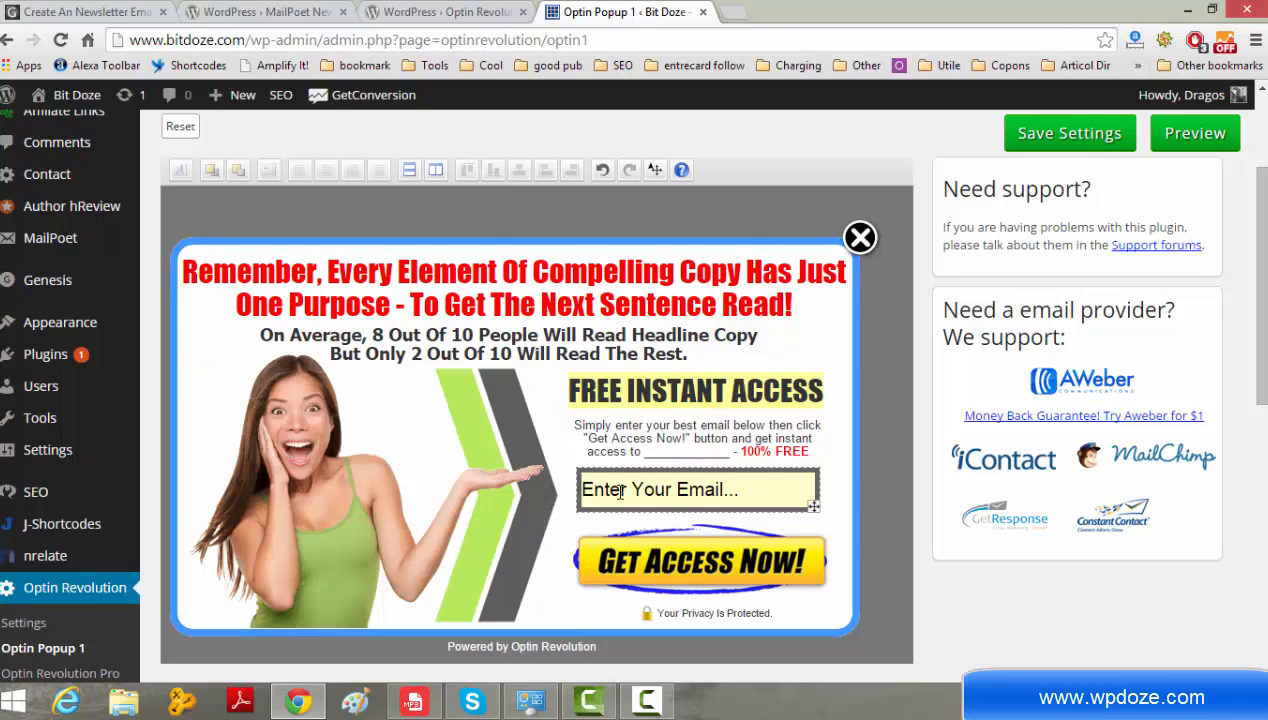
pyautogui.click(659, 446)
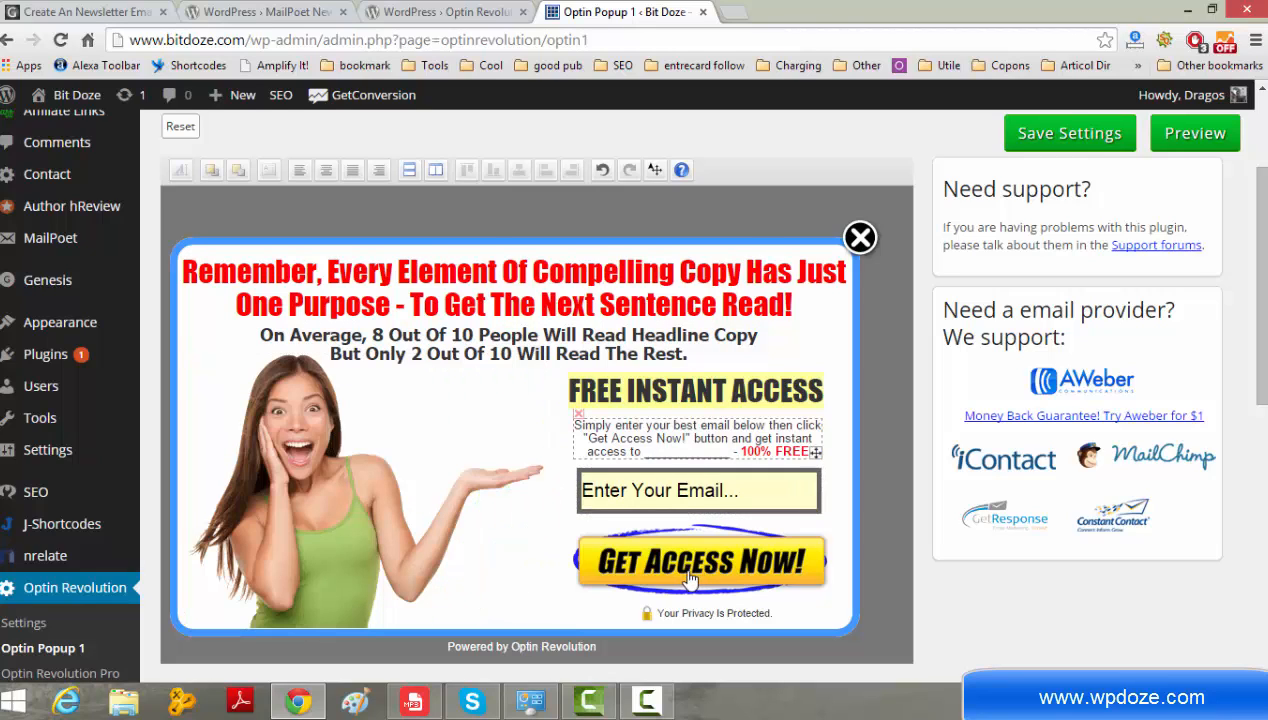
pyautogui.click(668, 493)
pyautogui.click(1090, 399)
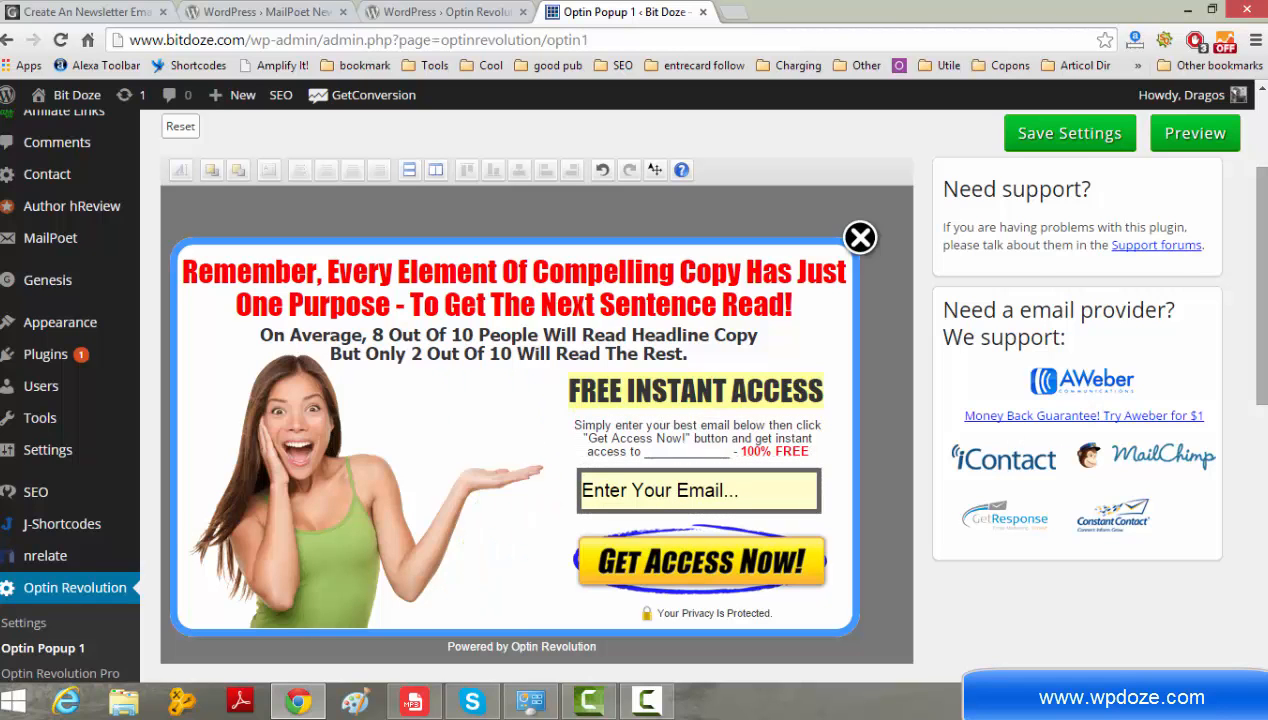
# - Link the popup's email form to the Wysija mailing list "Bitdoze list" and save the popup settings
pyautogui.moveTo(1262, 326); pyautogui.dragTo(1262, 553)
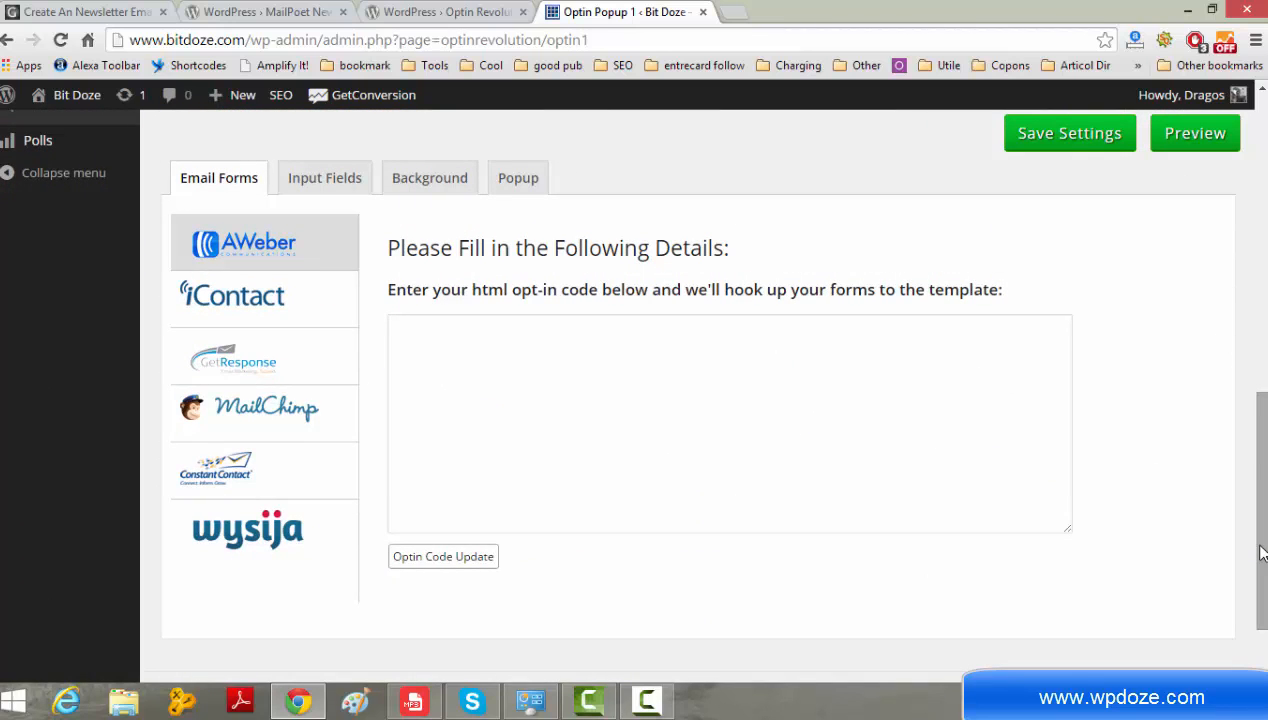
pyautogui.moveTo(1262, 553)
pyautogui.mouseDown()
pyautogui.moveTo(1257, 334)
pyautogui.moveTo(1248, 547)
pyautogui.mouseUp()
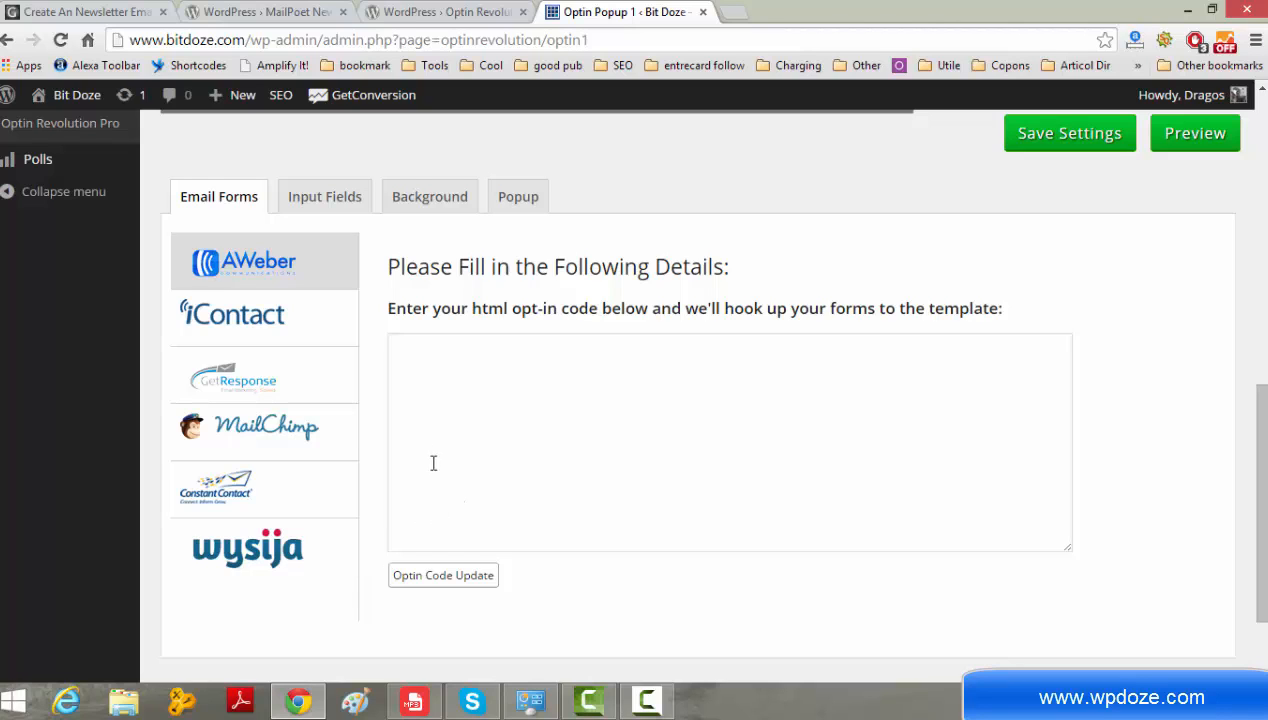
pyautogui.click(287, 559)
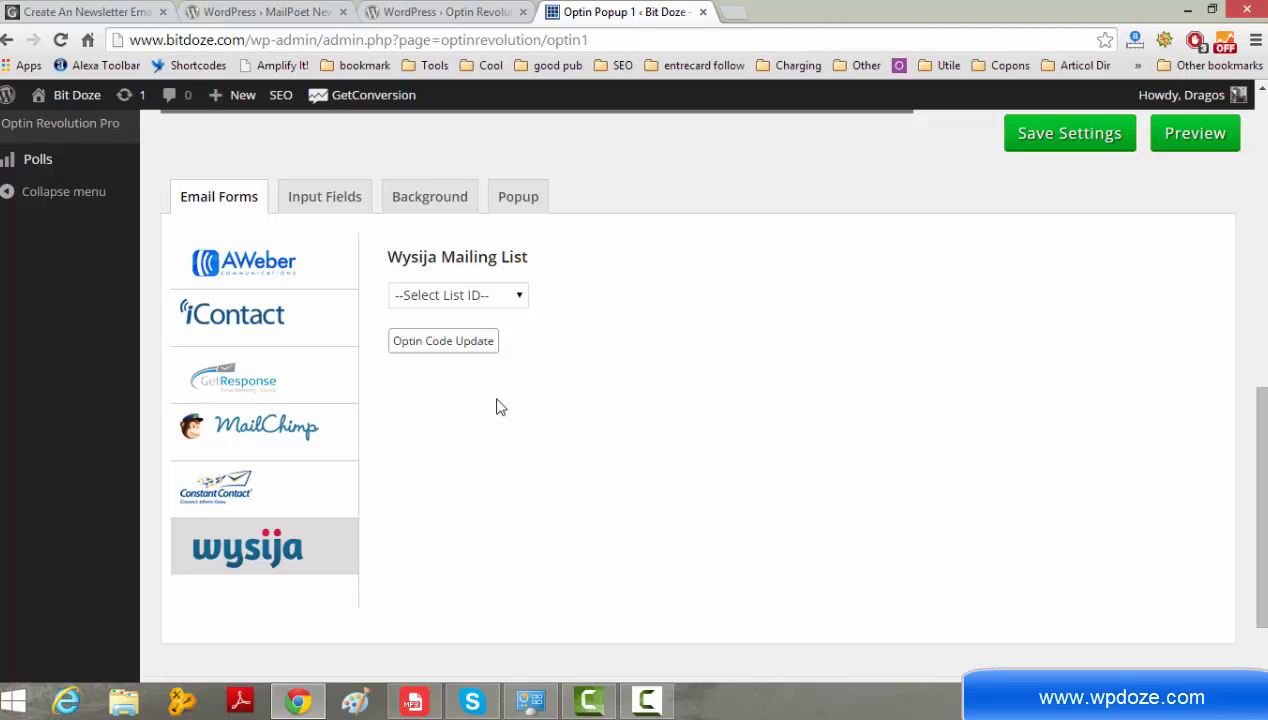
pyautogui.click(518, 300)
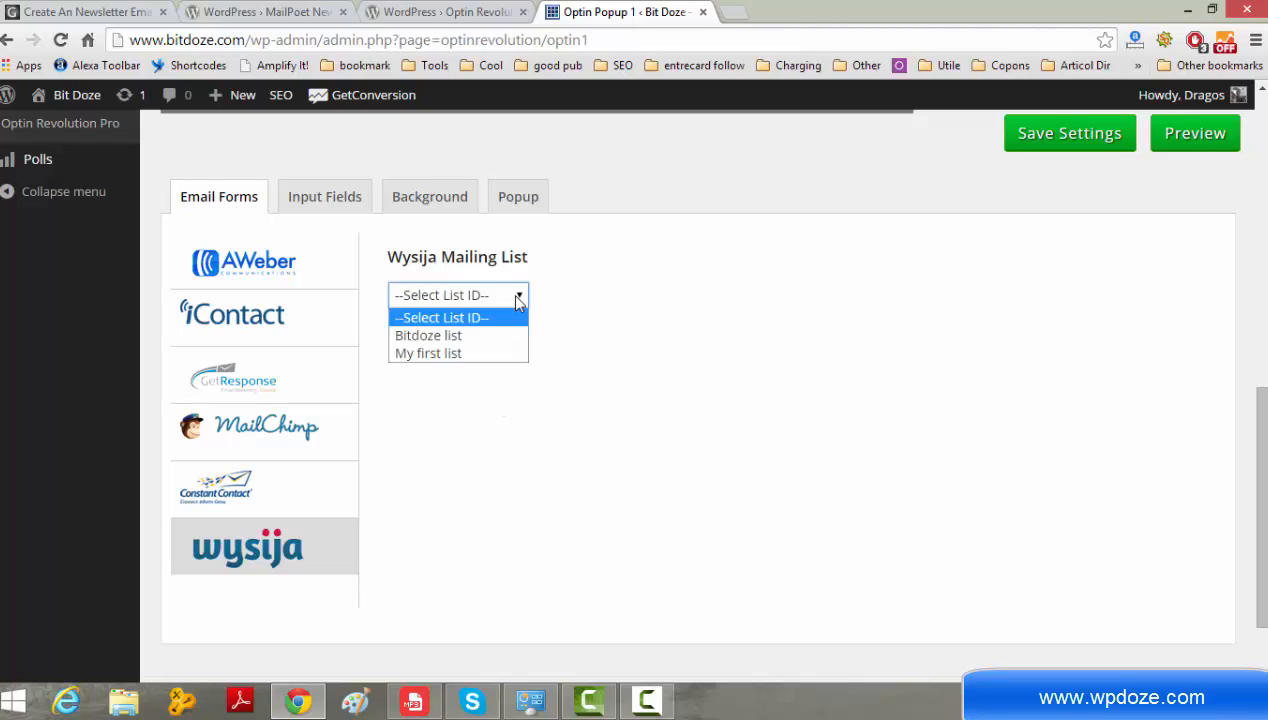
pyautogui.click(481, 335)
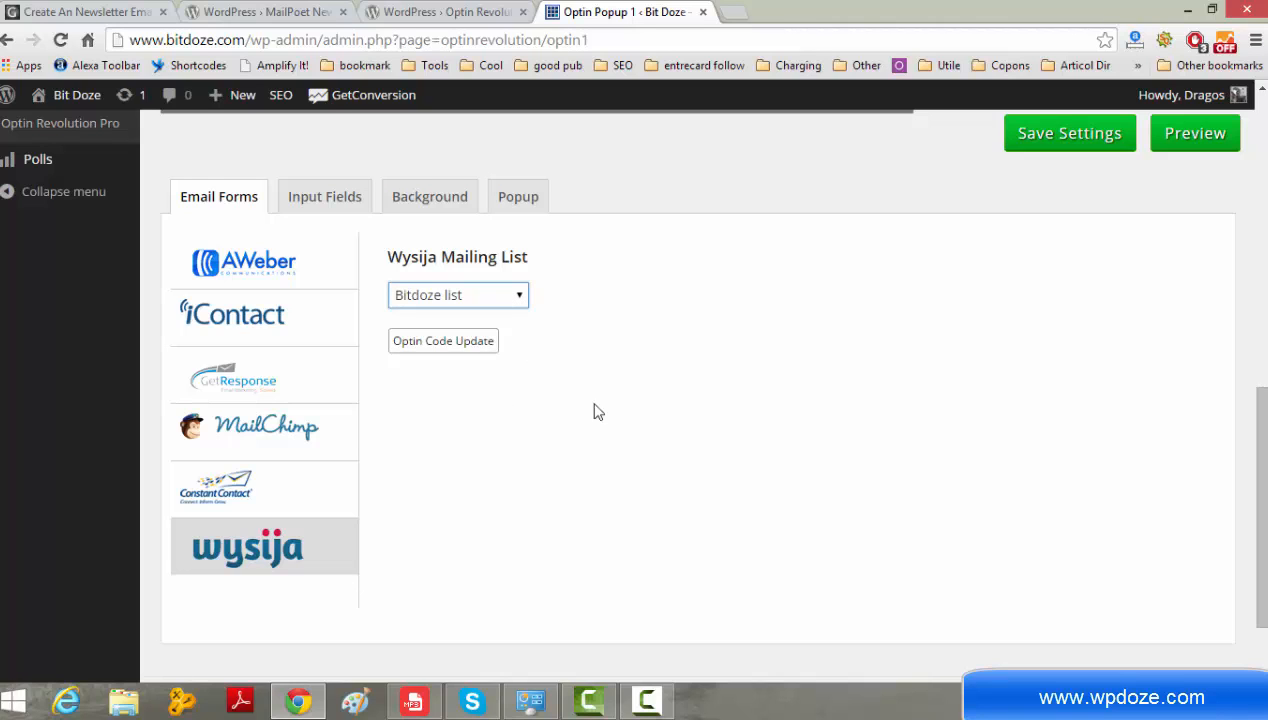
pyautogui.click(479, 345)
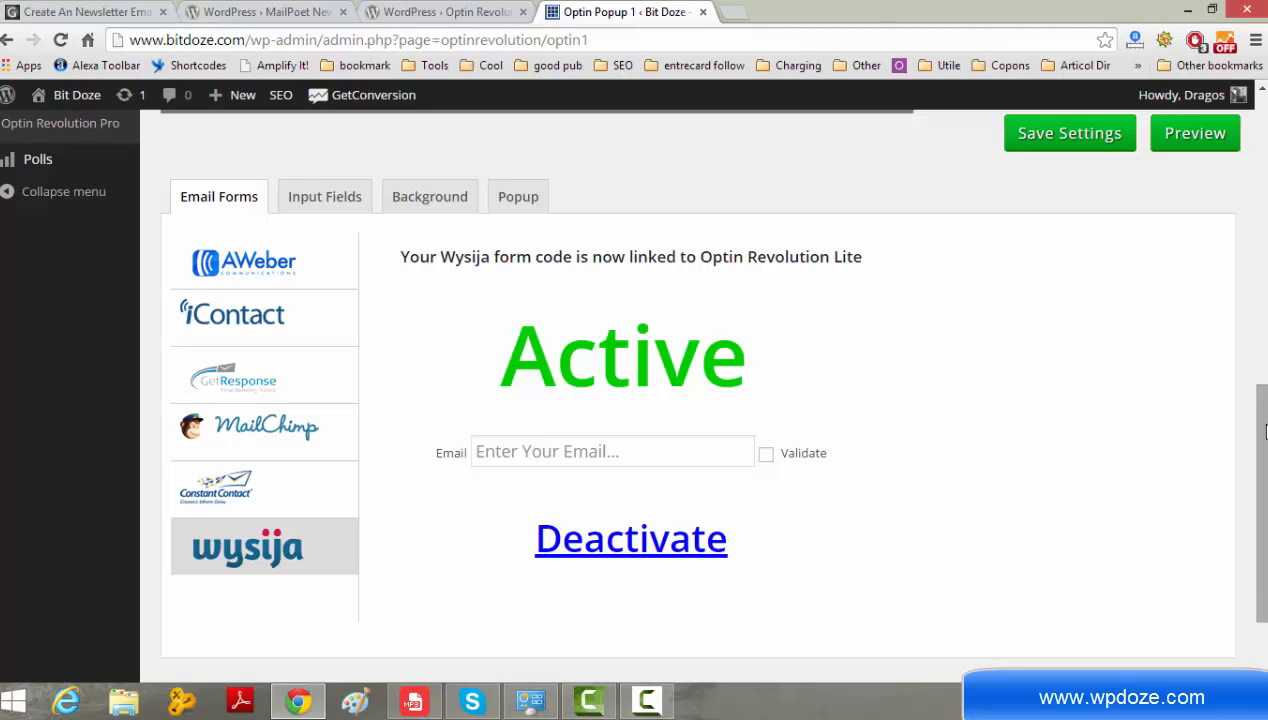
pyautogui.moveTo(1262, 402); pyautogui.dragTo(1264, 206)
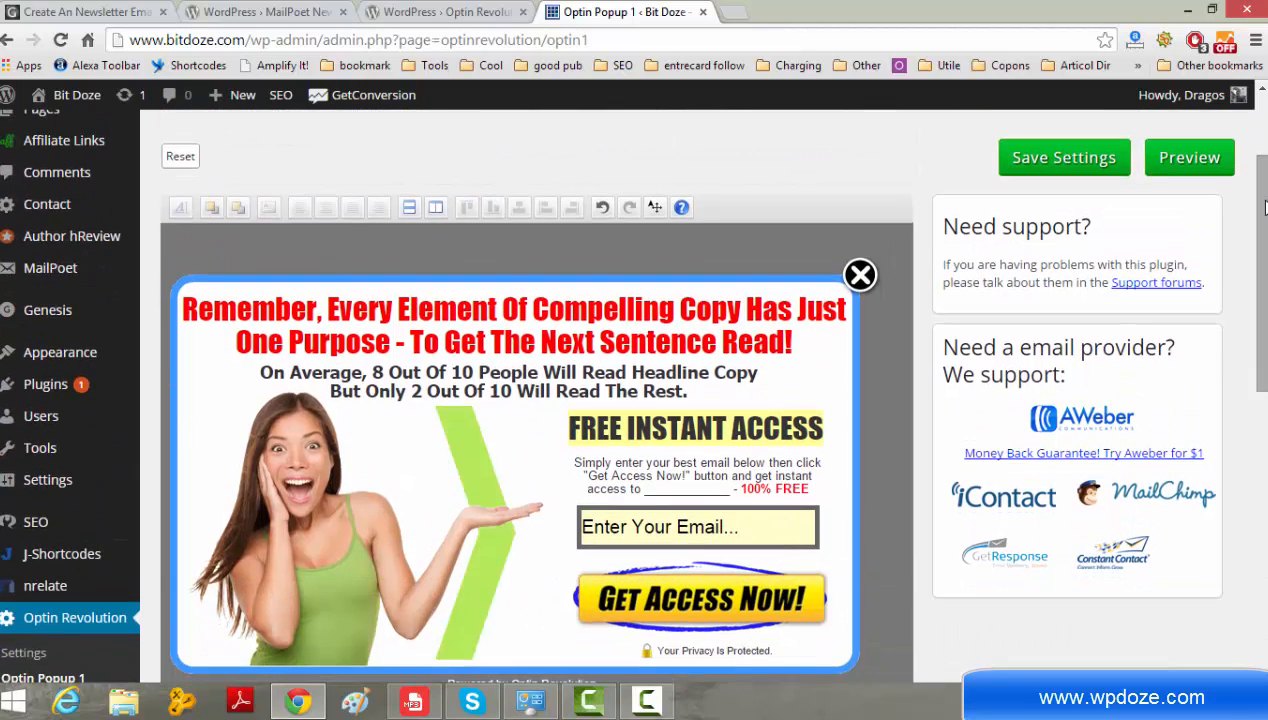
pyautogui.click(1058, 160)
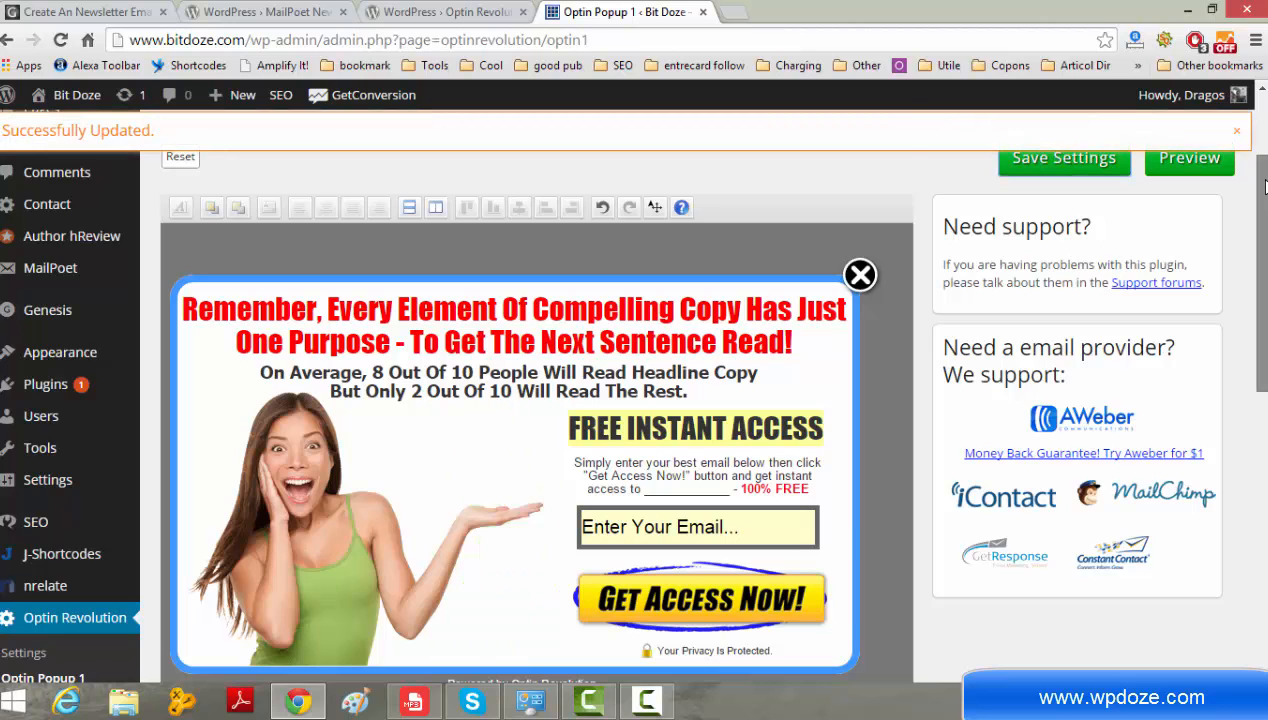
# - Review the popup design and its email form section, and return to the Optin Revolution settings page
pyautogui.moveTo(1254, 172); pyautogui.dragTo(1262, 211)
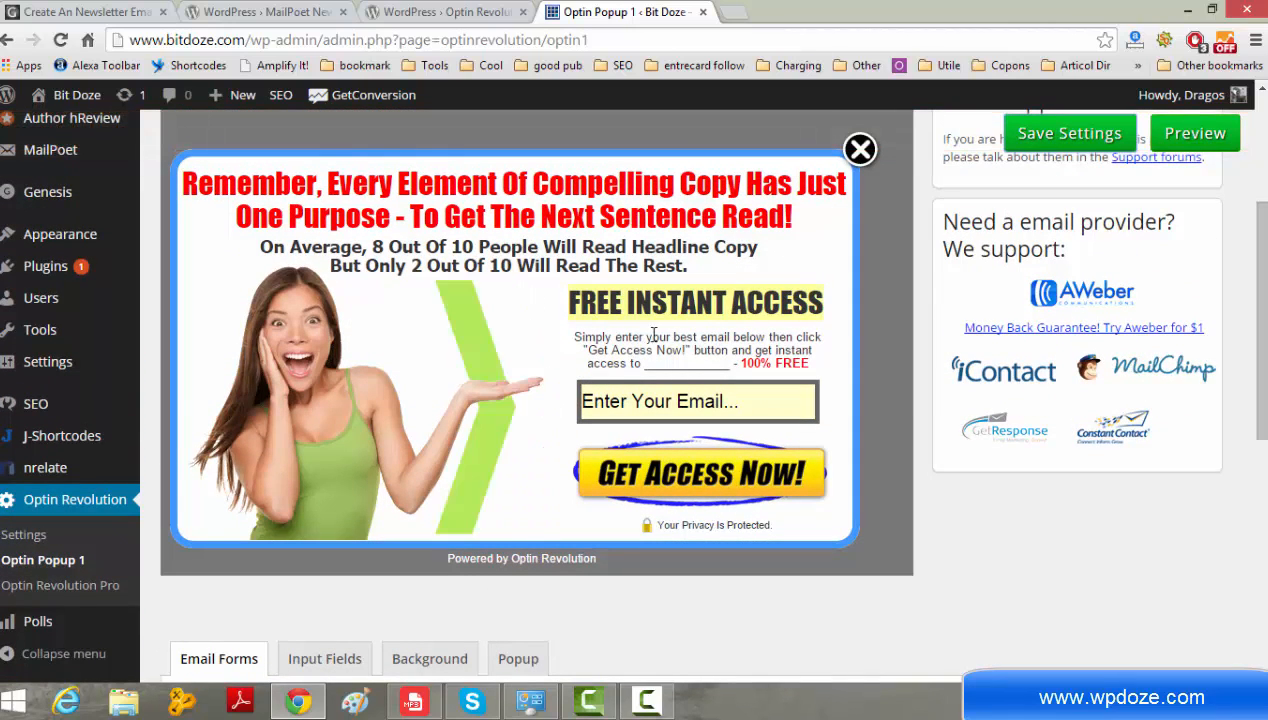
pyautogui.moveTo(1254, 258); pyautogui.dragTo(1256, 318)
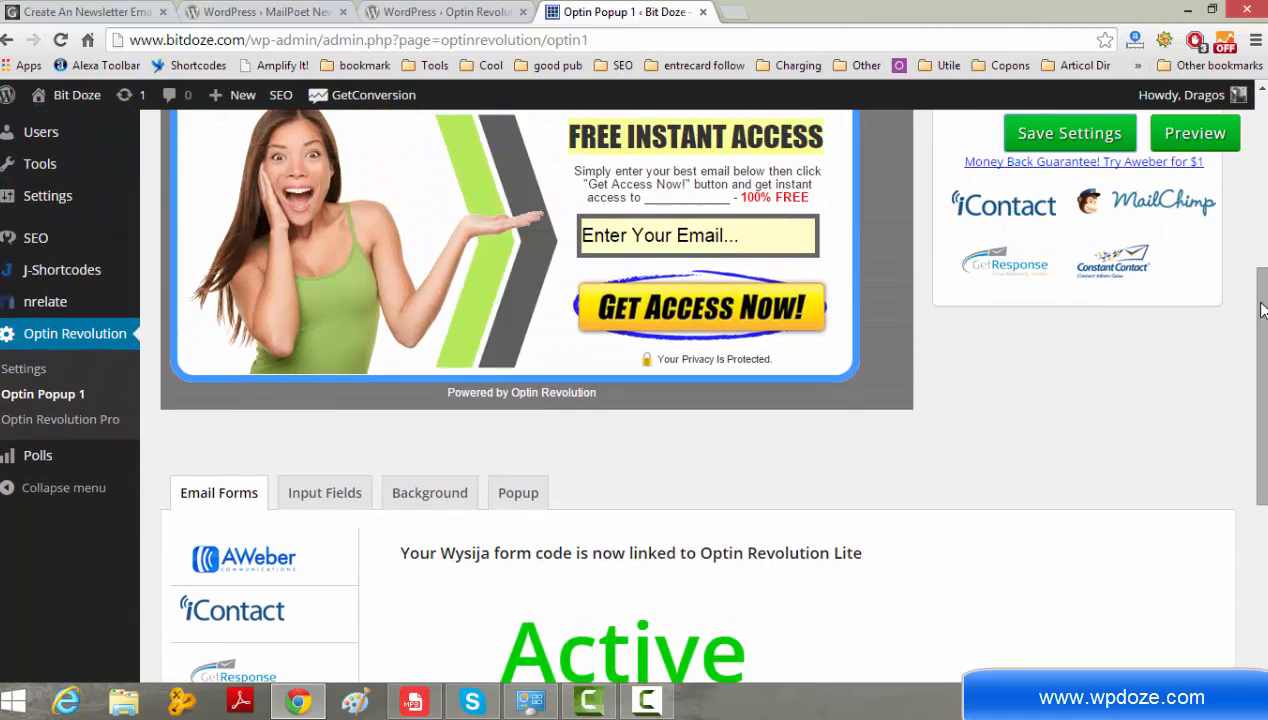
pyautogui.click(60, 371)
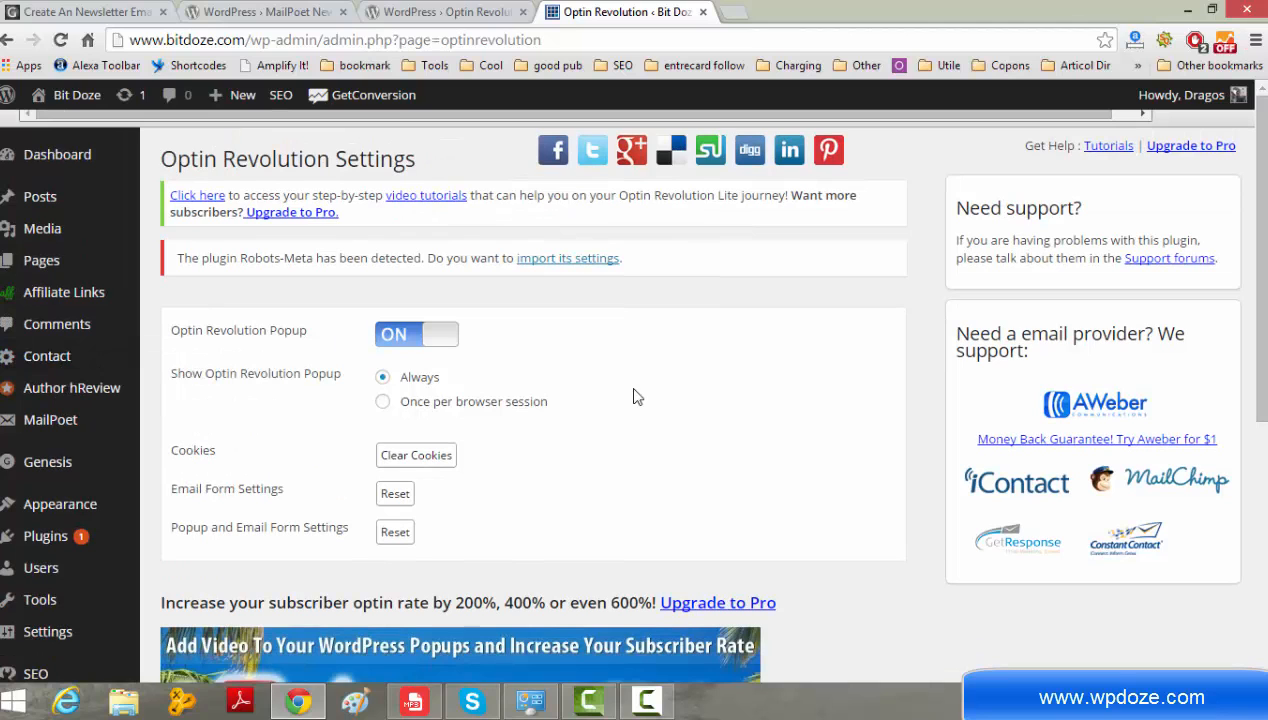
# - Open bitdoze.com in a new browser tab and place the cursor in the popup's email field
pyautogui.click(734, 12)
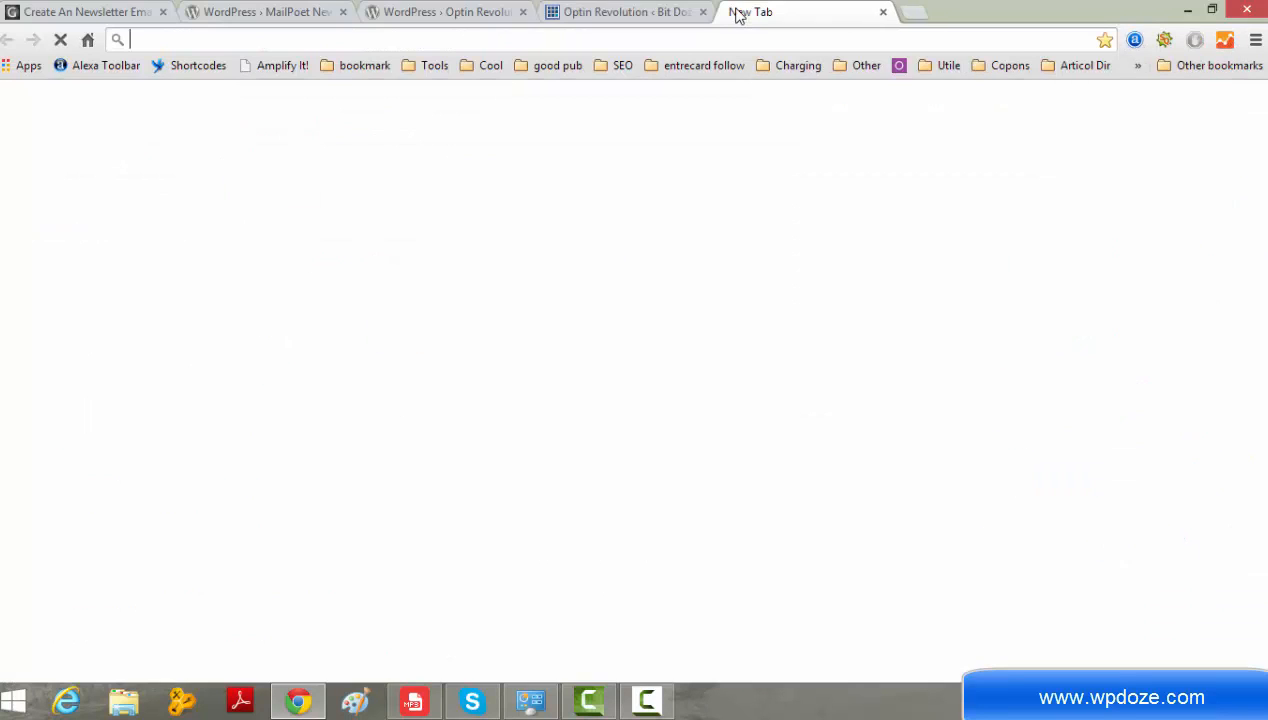
pyautogui.write('bit')
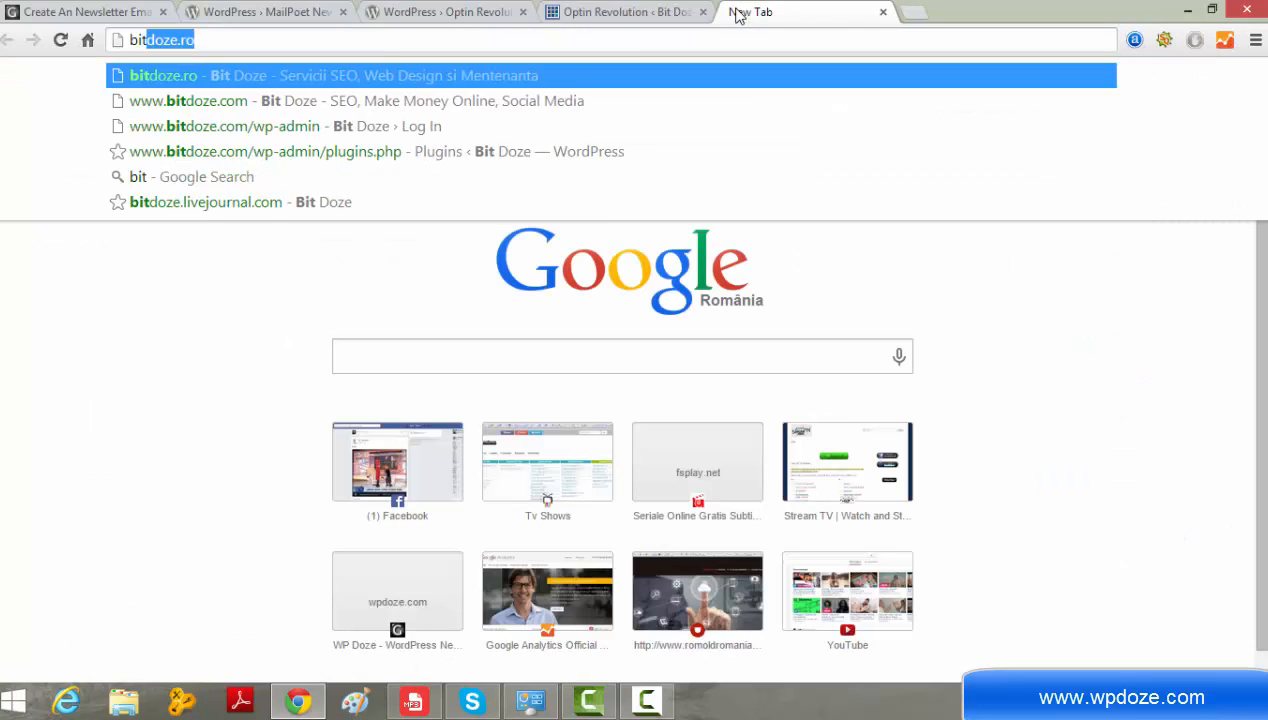
pyautogui.write('doze.com')
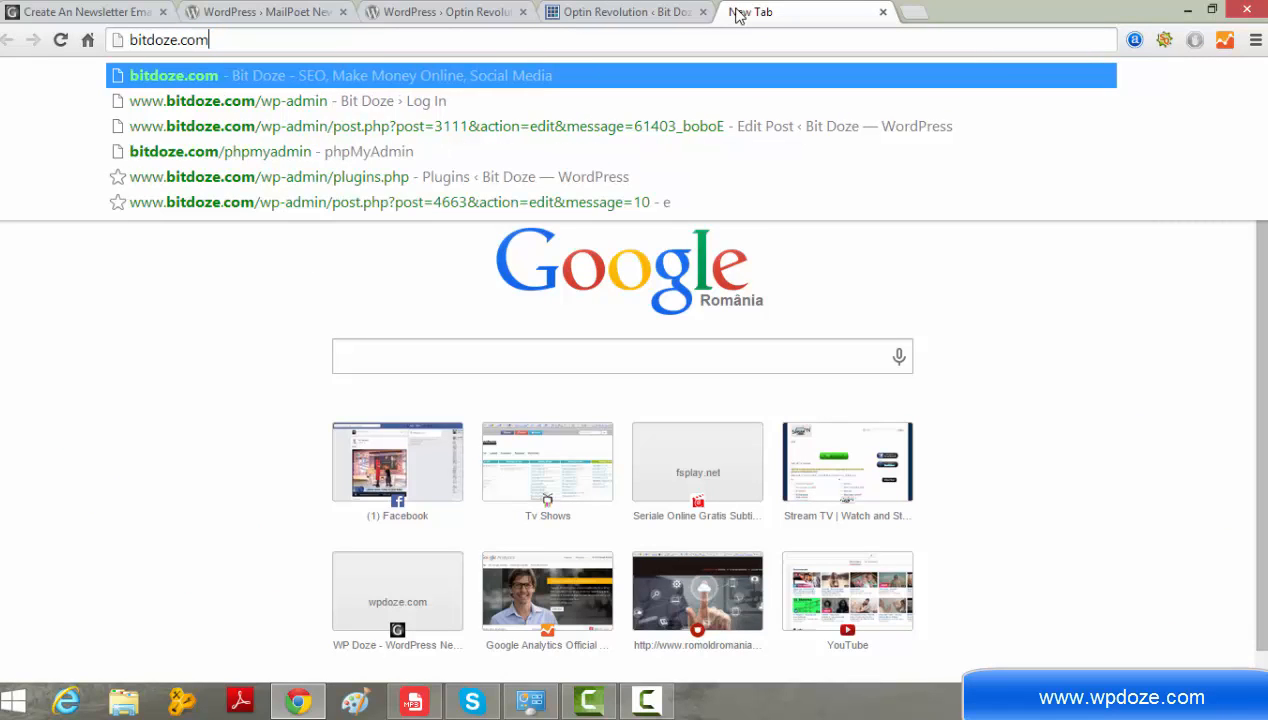
pyautogui.press('Return')
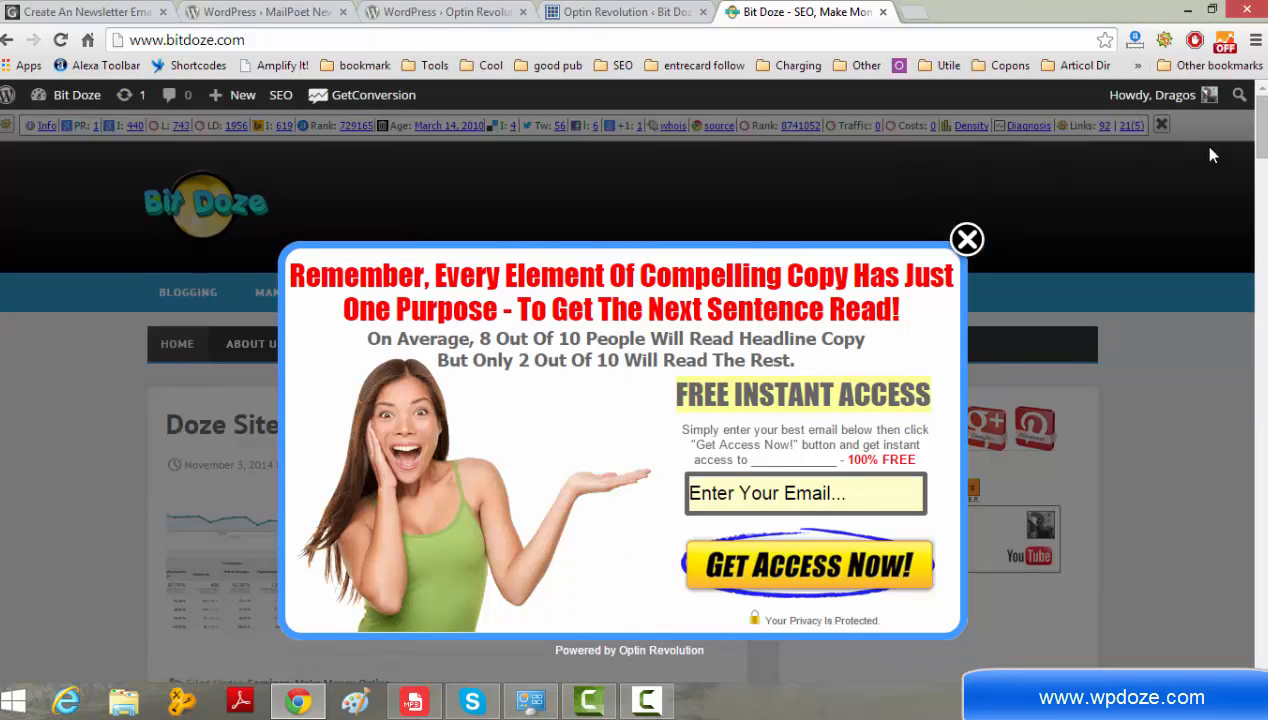
pyautogui.moveTo(1261, 148); pyautogui.dragTo(1262, 170)
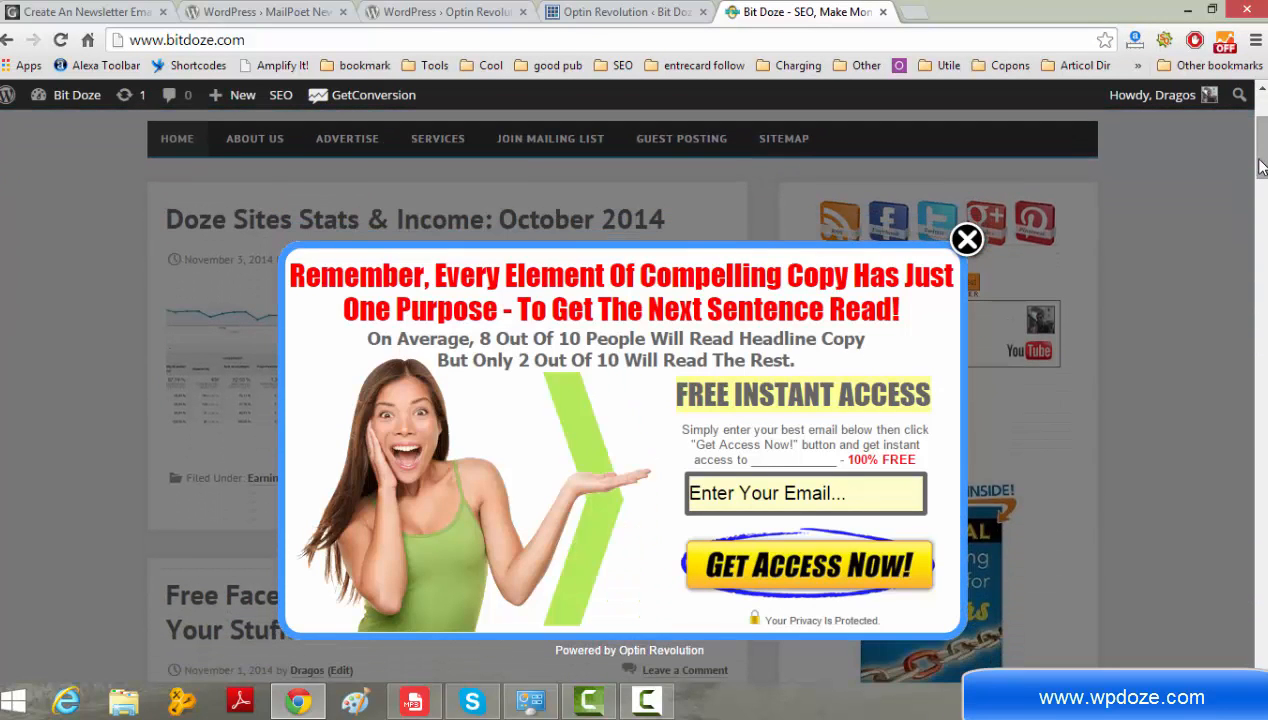
pyautogui.click(783, 496)
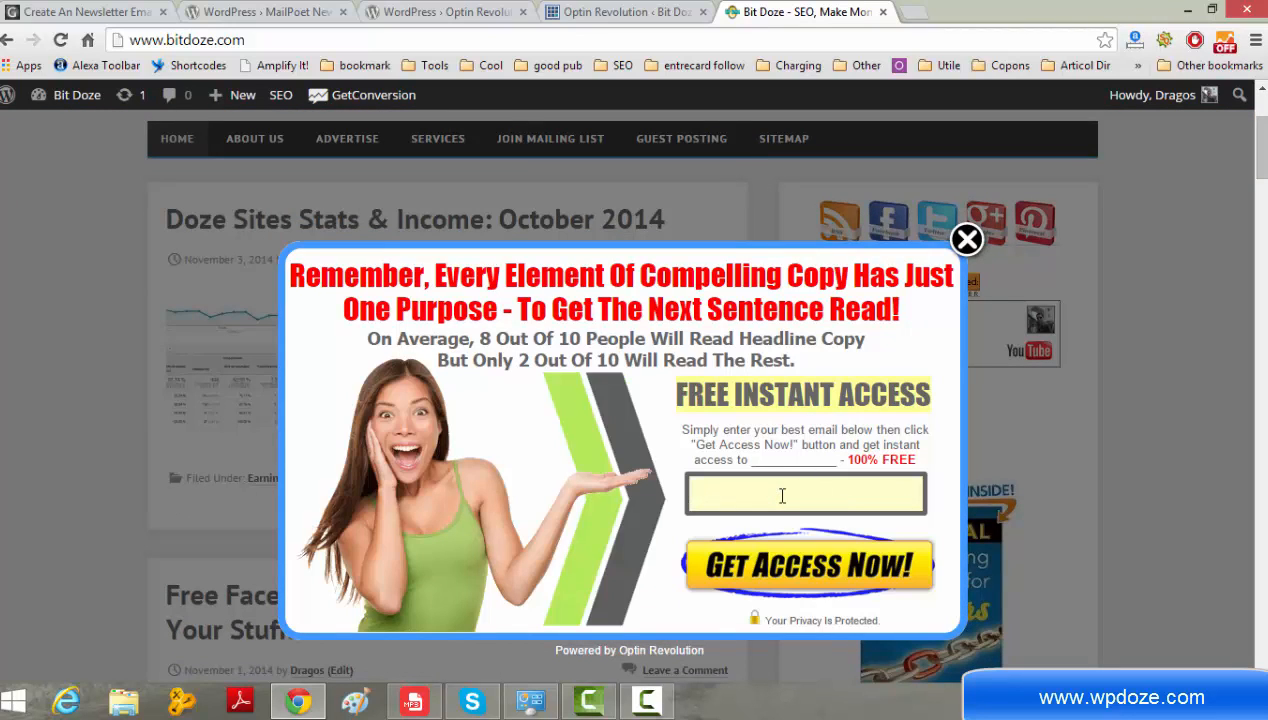
pyautogui.write('dra')
pyautogui.press('BackSpace')
pyautogui.press('BackSpace')
pyautogui.press('BackSpace')
pyautogui.write('tasdasd')
pyautogui.press('BackSpace')
pyautogui.press('BackSpace')
pyautogui.press('BackSpace')
pyautogui.press('BackSpace')
pyautogui.press('BackSpace')
pyautogui.press('BackSpace')
pyautogui.press('BackSpace')
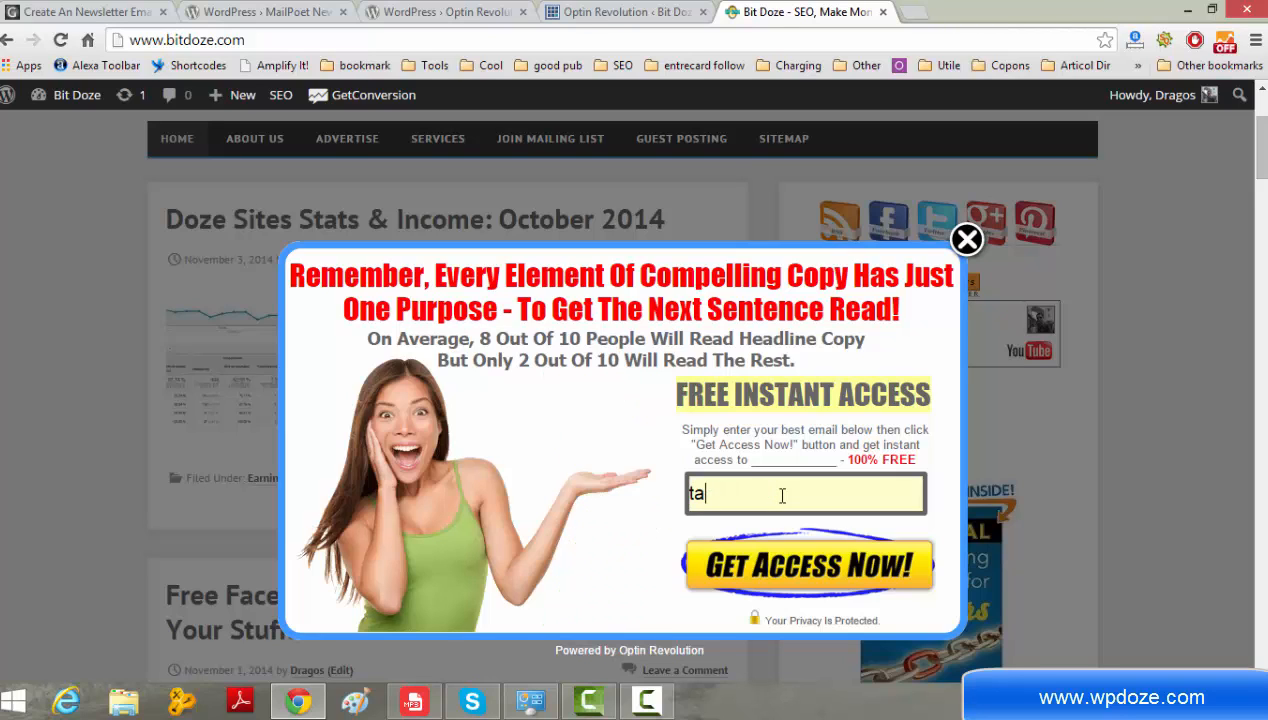
# - Enter a test email address in the popup and submit the signup
pyautogui.write('test@test.')
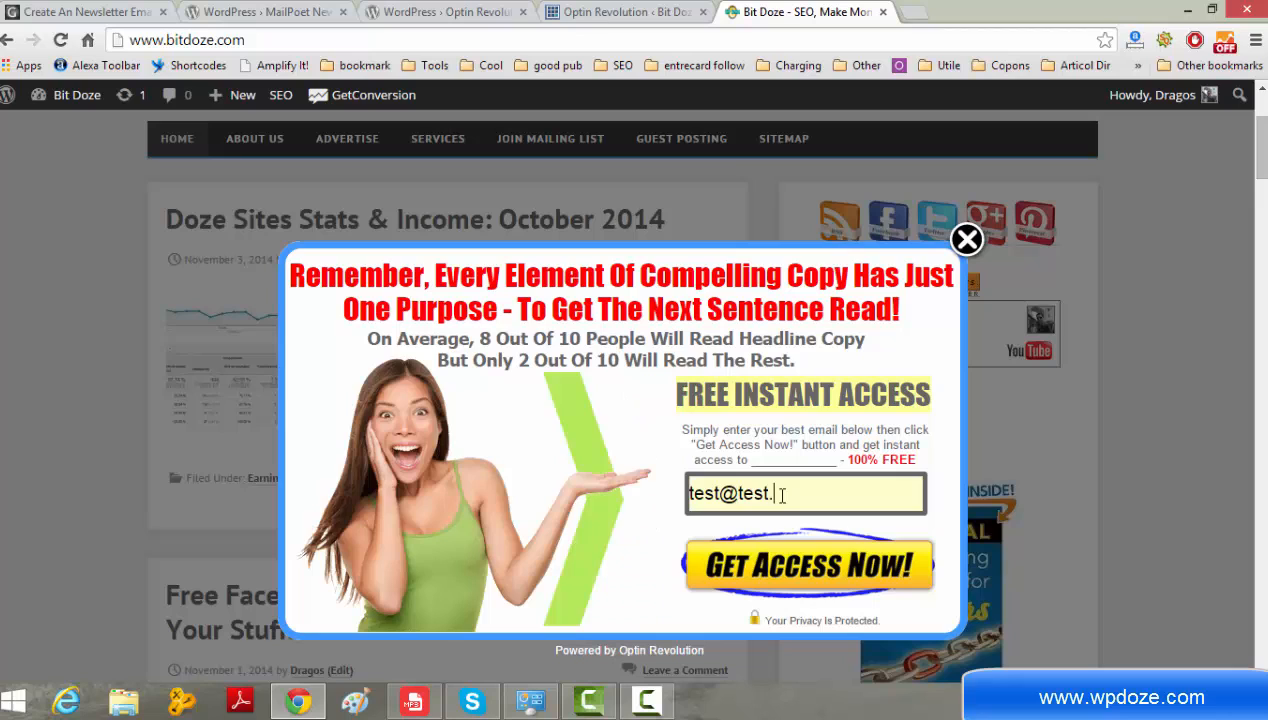
pyautogui.write('com')
pyautogui.click(858, 578)
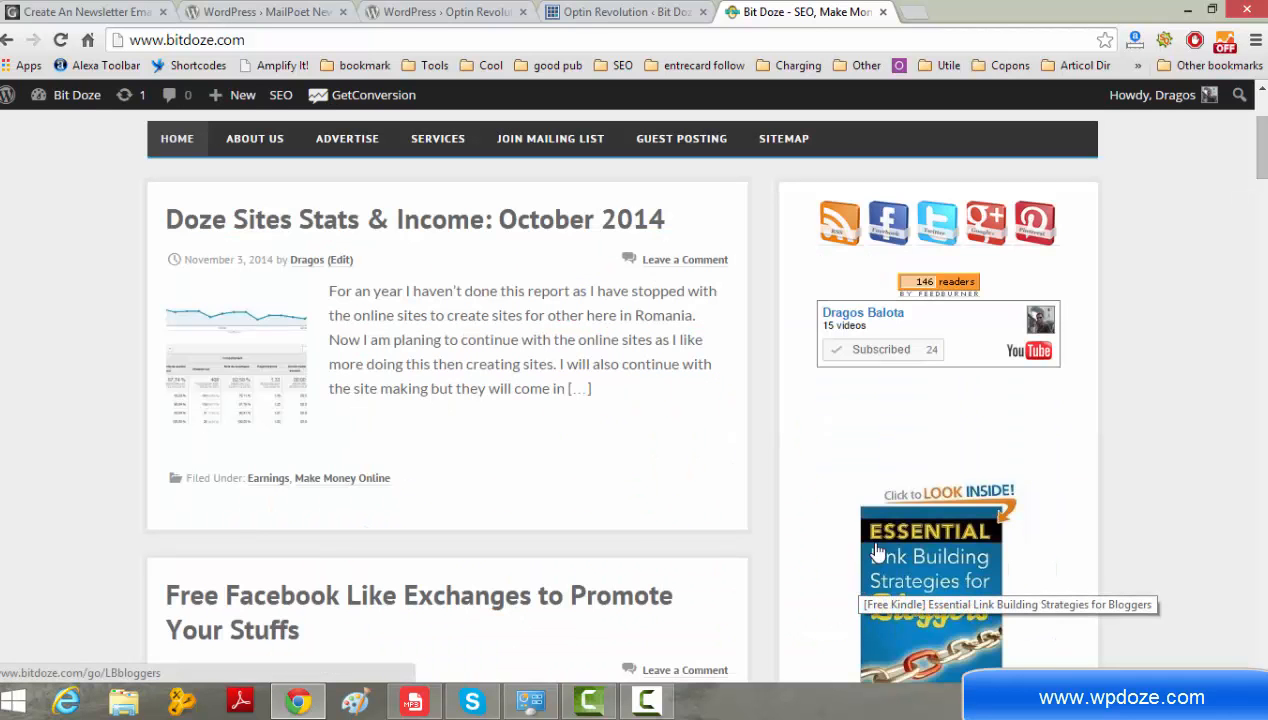
# - Return to the WordPress admin, open the MailPoet subscribers page and check the new test subscriber's list and status
pyautogui.moveTo(1262, 150); pyautogui.dragTo(1262, 127)
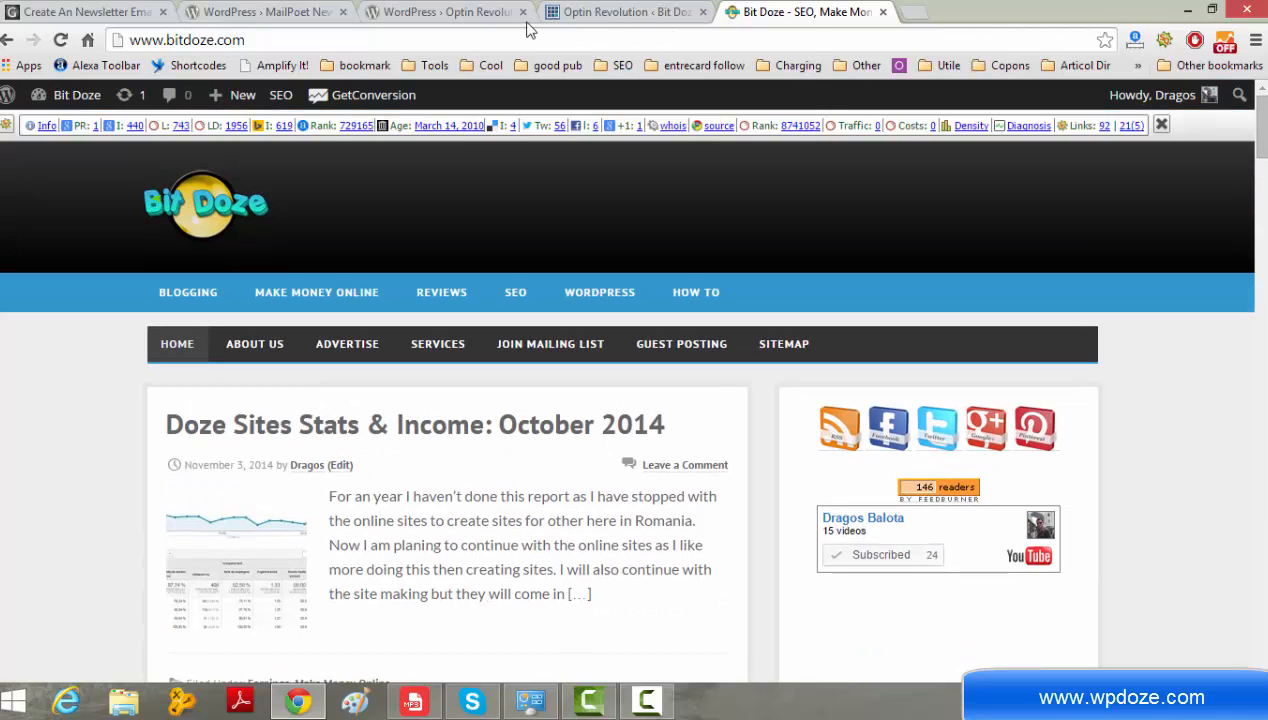
pyautogui.click(632, 11)
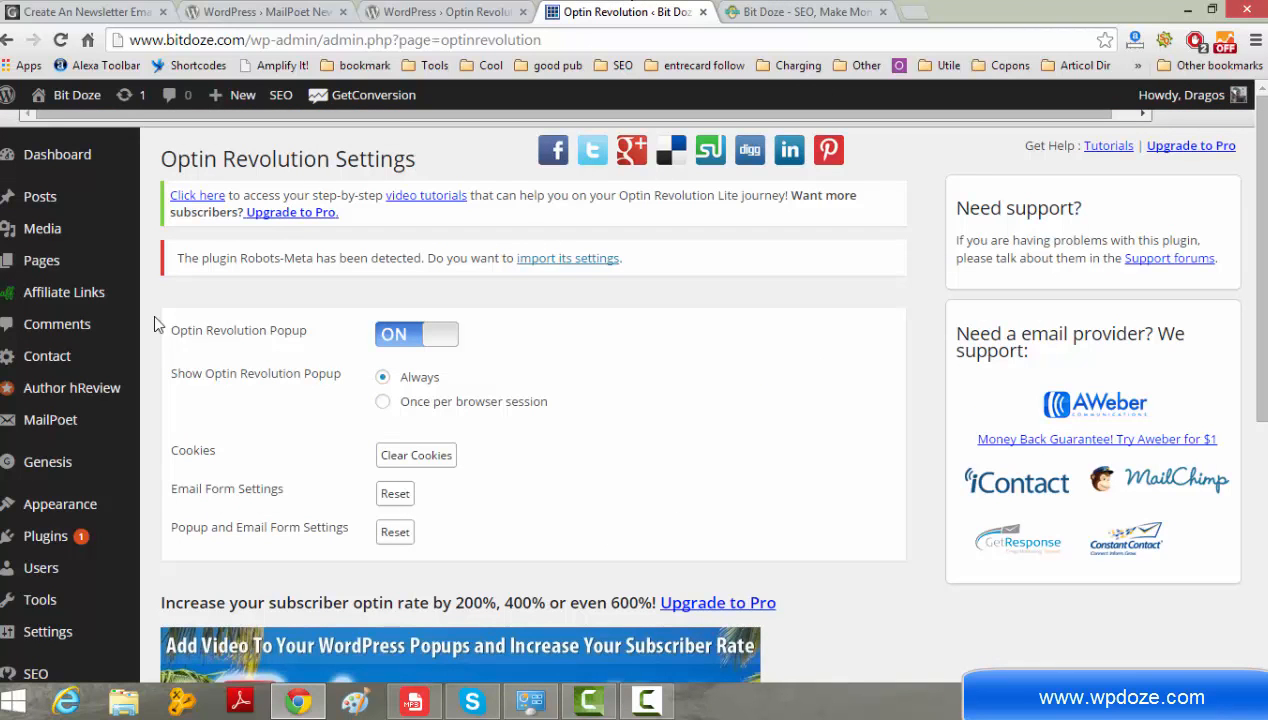
pyautogui.moveTo(80, 425)
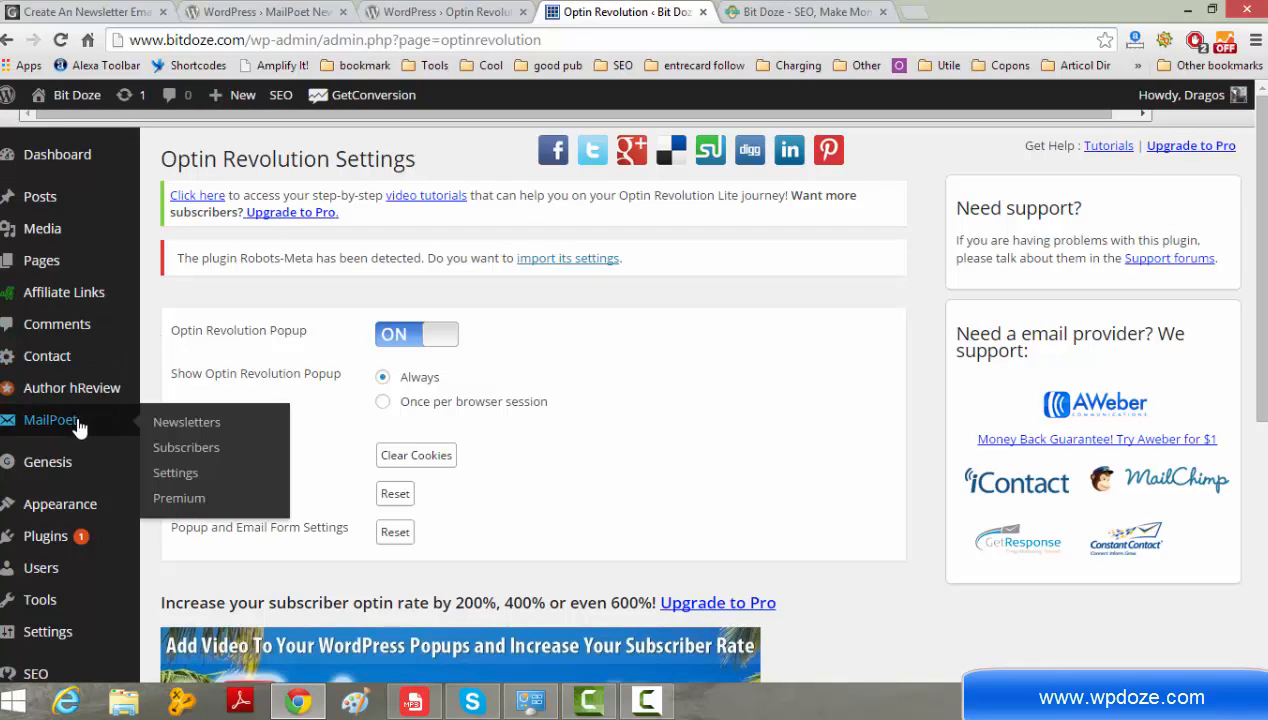
pyautogui.click(190, 451)
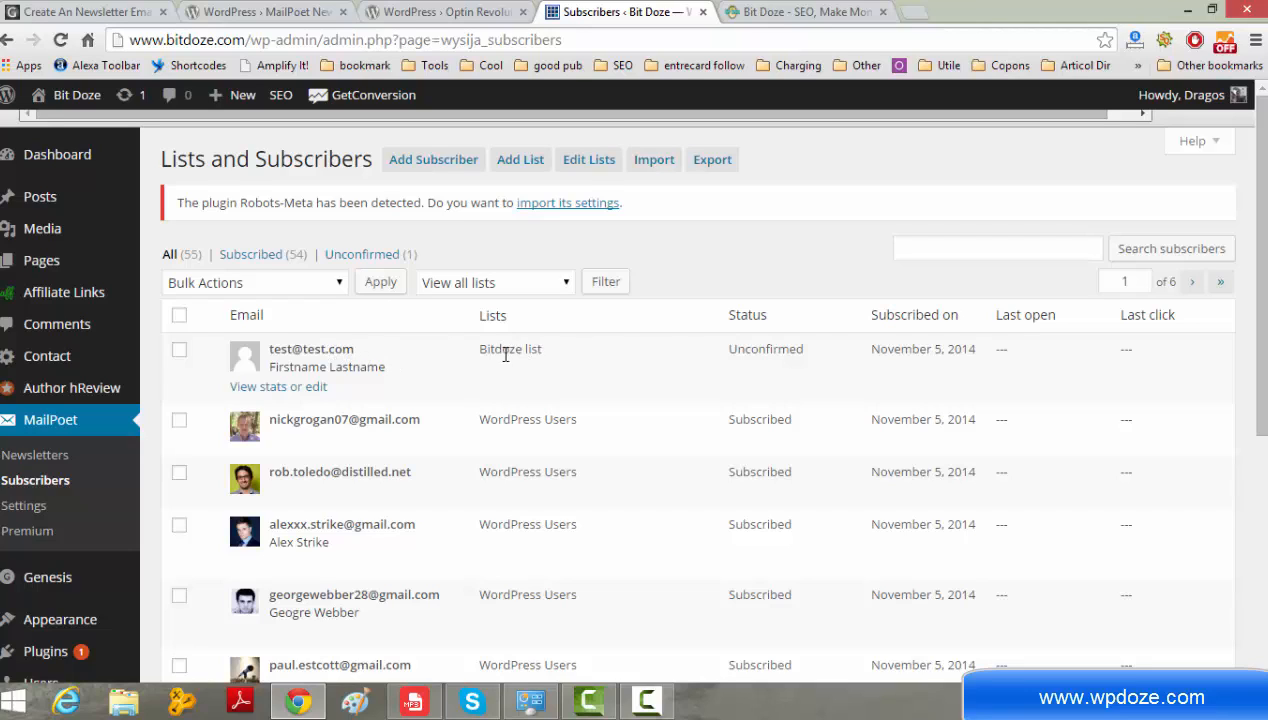
pyautogui.doubleClick(772, 345)
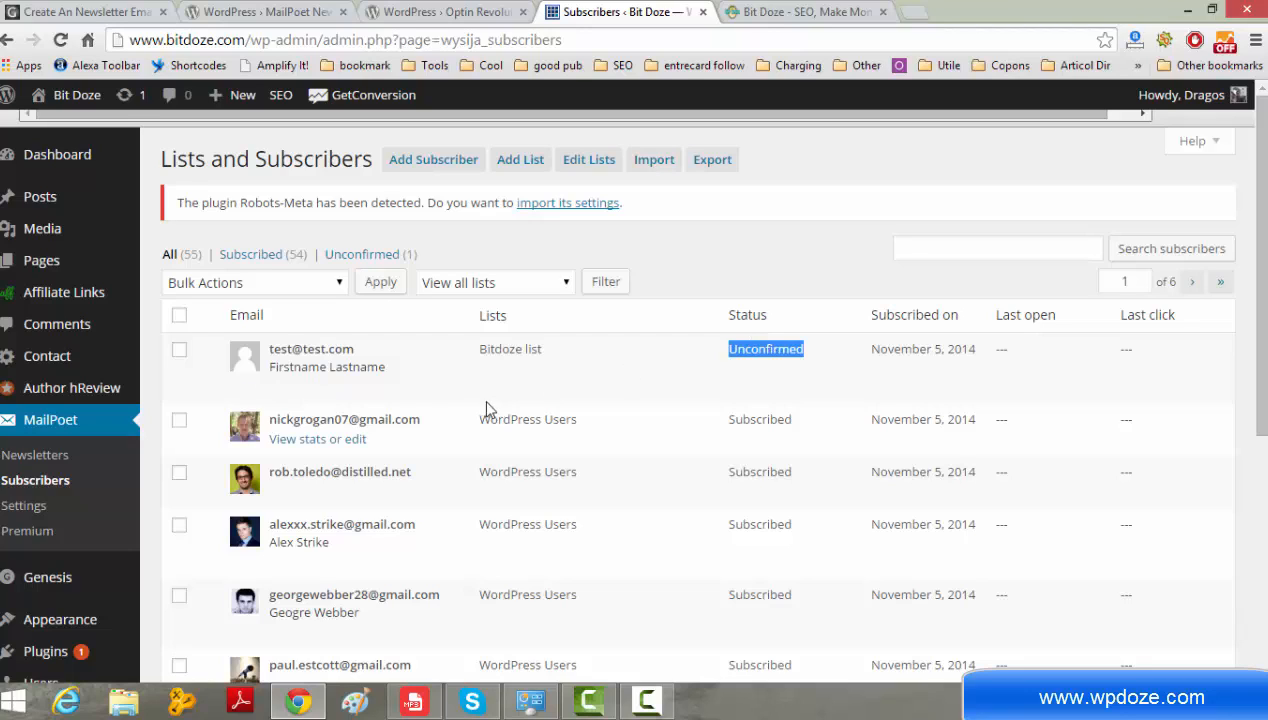
pyautogui.click(355, 349)
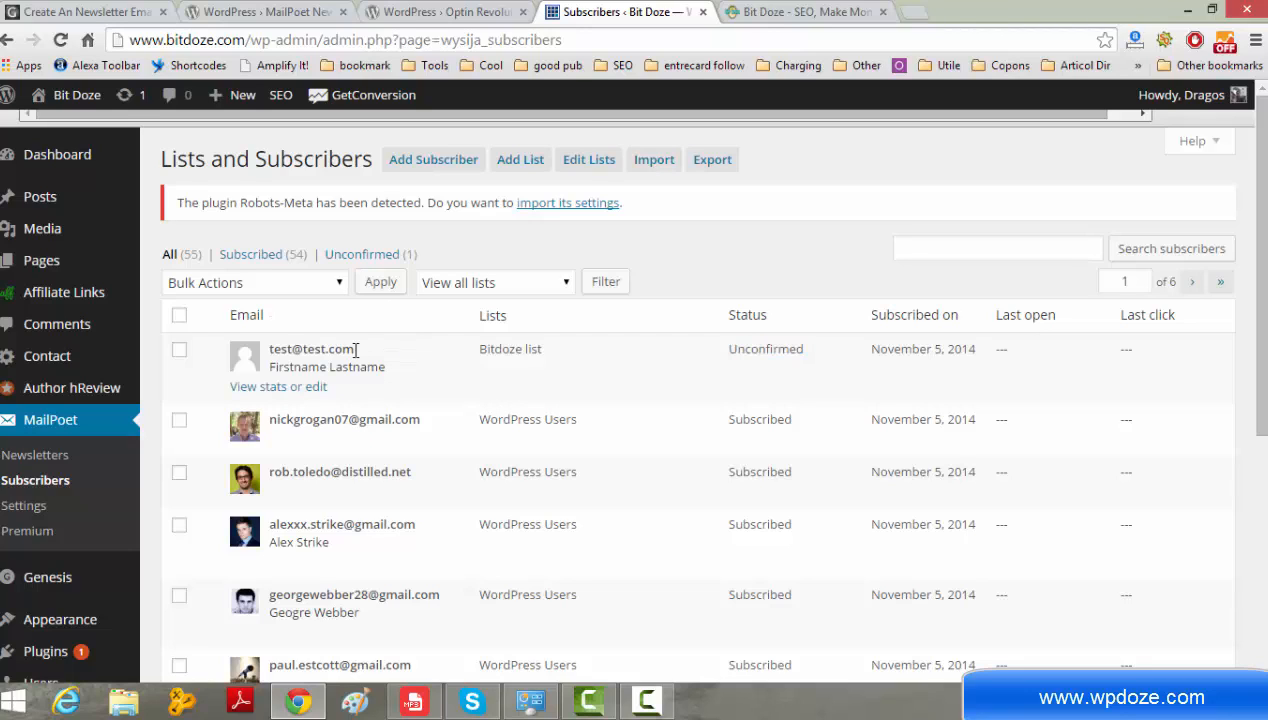
pyautogui.moveTo(354, 350); pyautogui.dragTo(284, 356)
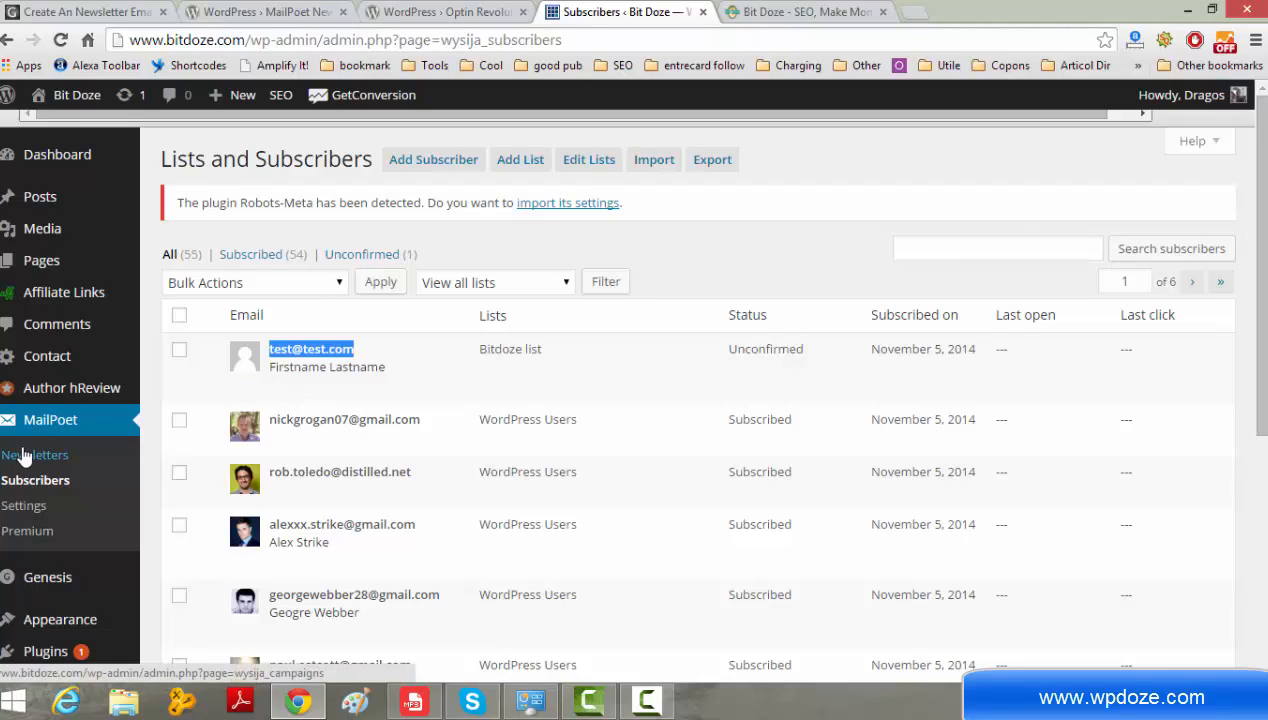
# - Enable Subscribe in comments for the Bitdoze list in MailPoet's basic settings and save the settings
pyautogui.click(37, 514)
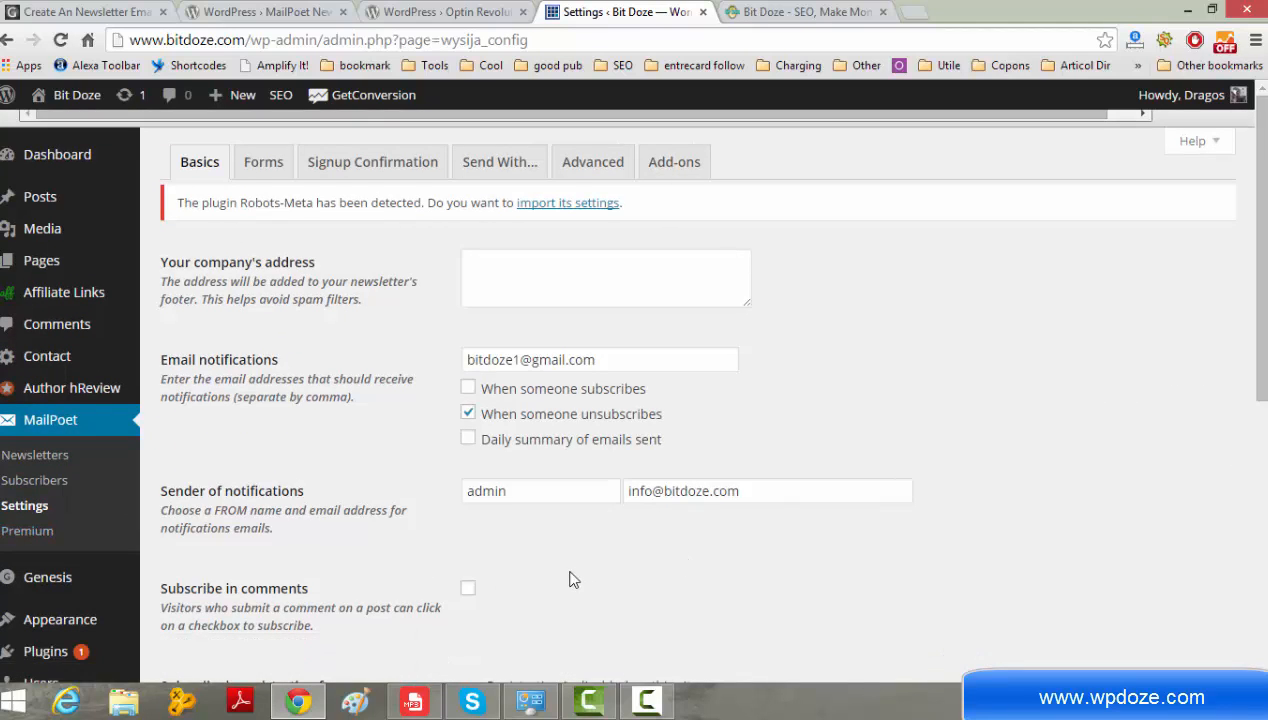
pyautogui.click(470, 590)
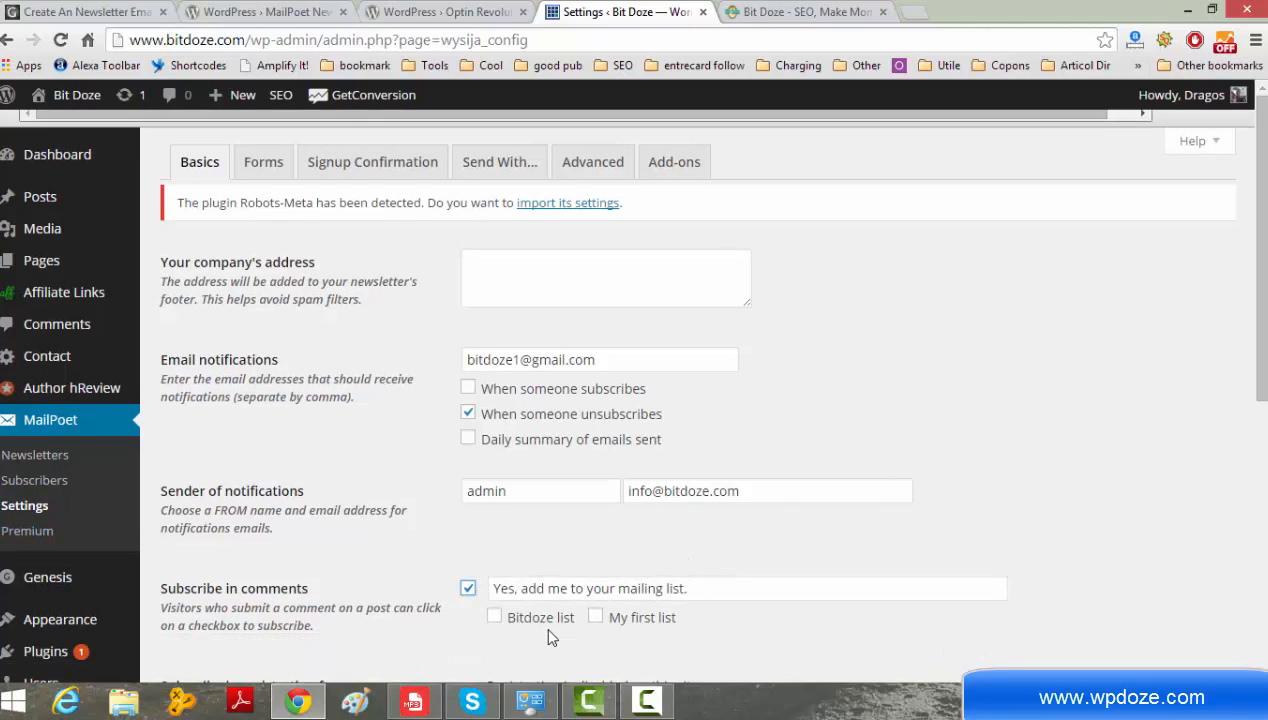
pyautogui.click(494, 617)
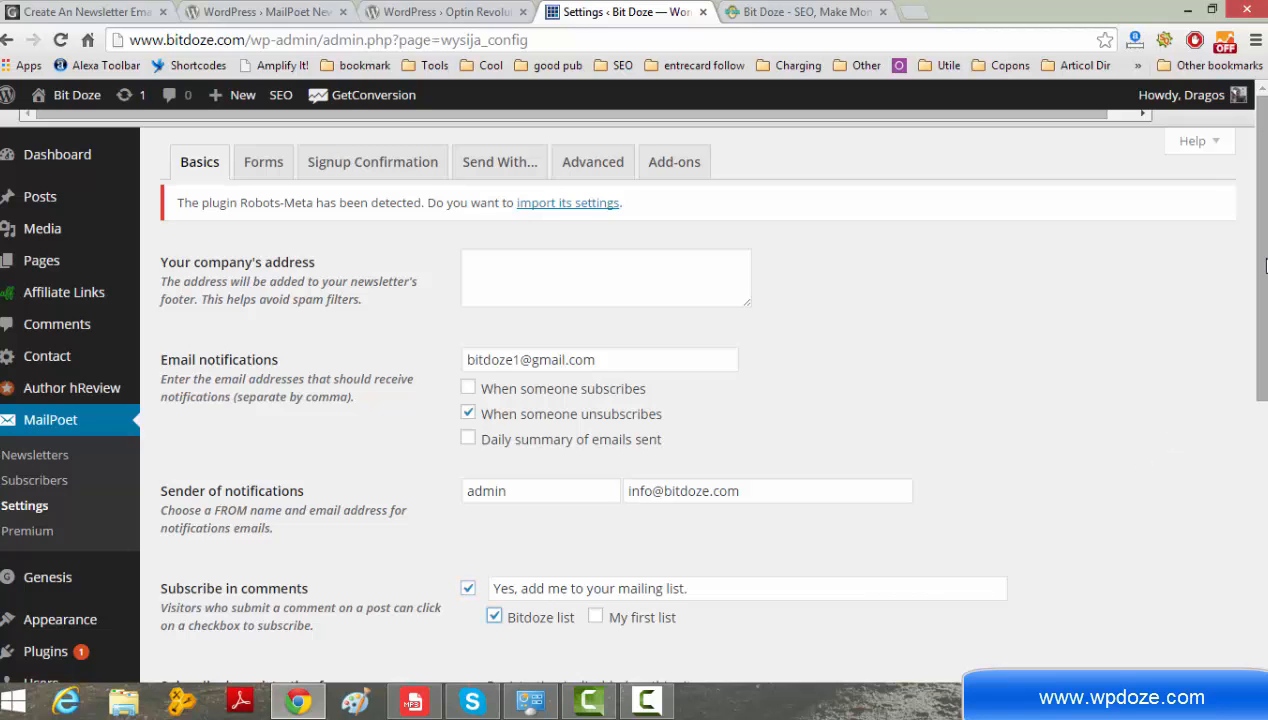
pyautogui.moveTo(1254, 268); pyautogui.dragTo(1253, 577)
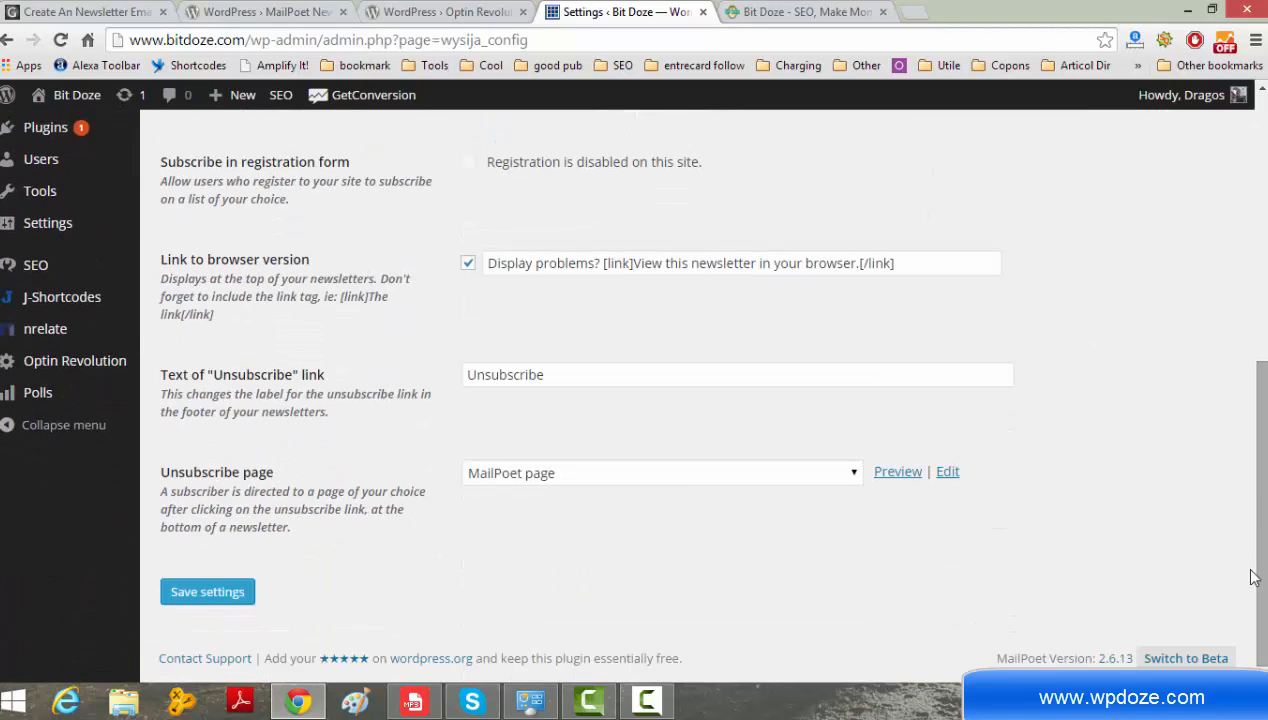
pyautogui.click(243, 592)
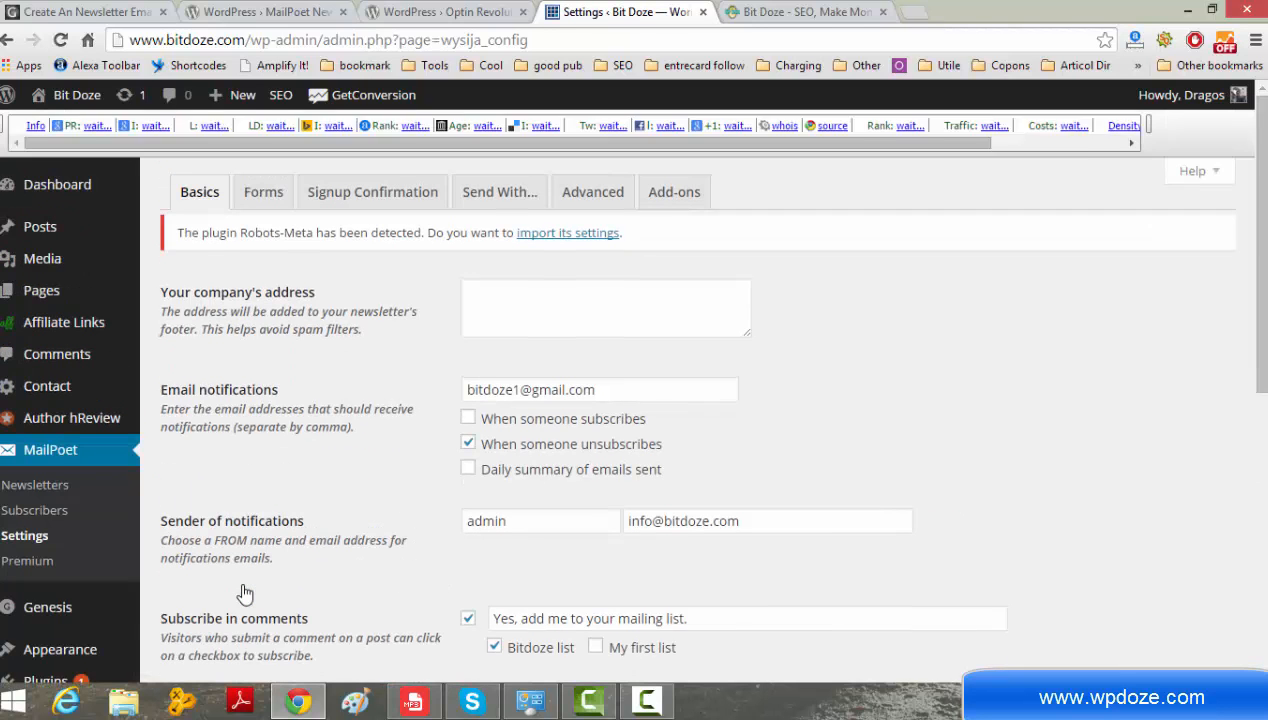
pyautogui.scroll(-1, 245, 593)
# - Open the post "Doze Sites Stats & Income: October 2014", dismiss the popup, and tick the mailing list option below the comment form
pyautogui.click(805, 14)
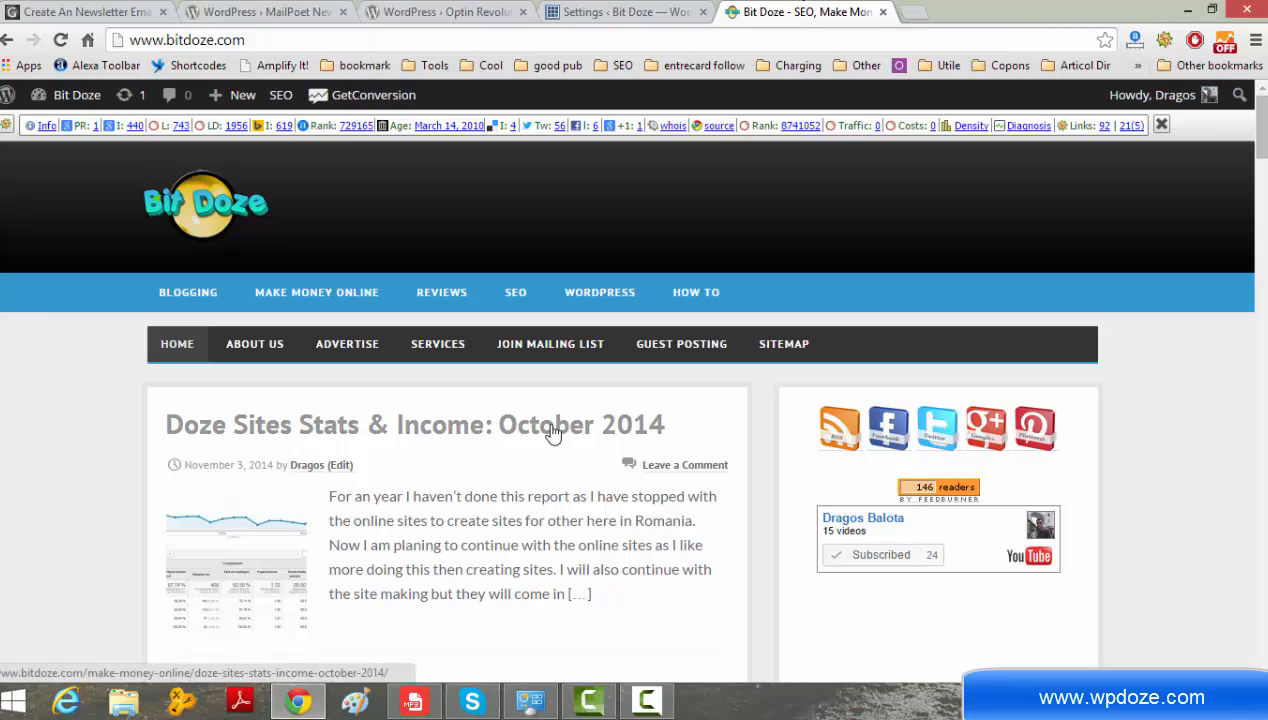
pyautogui.click(552, 432)
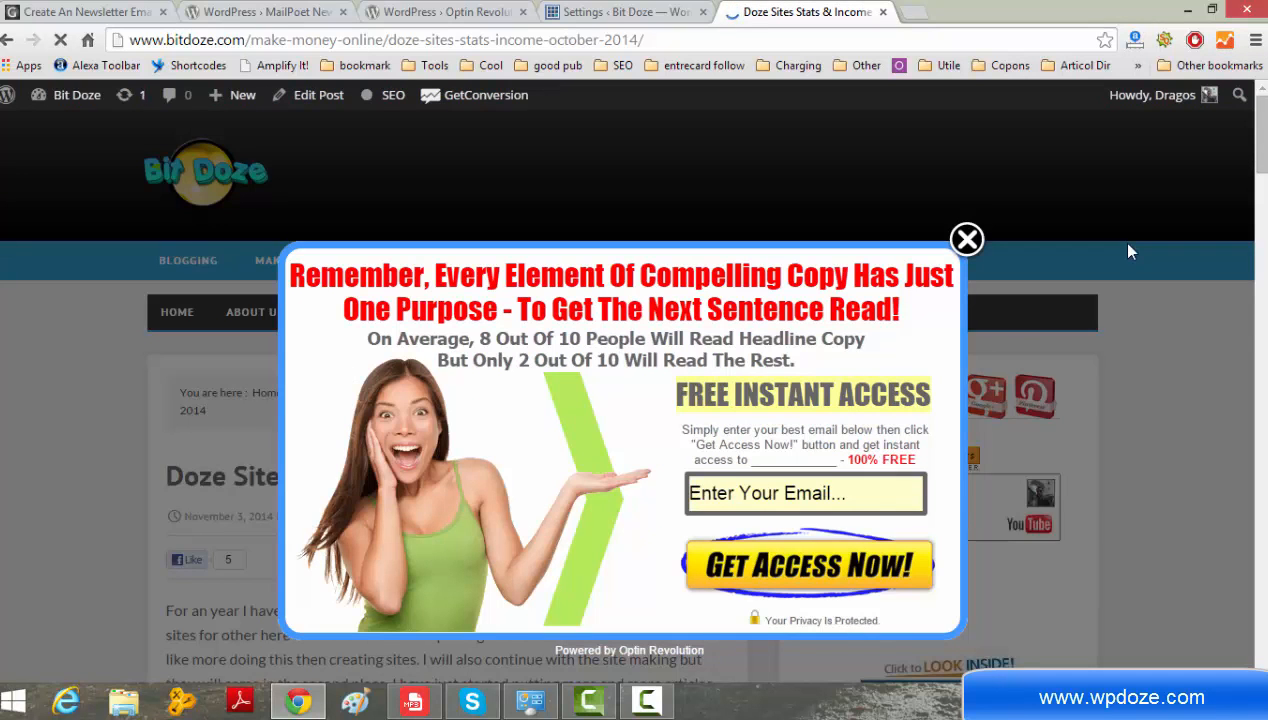
pyautogui.click(967, 238)
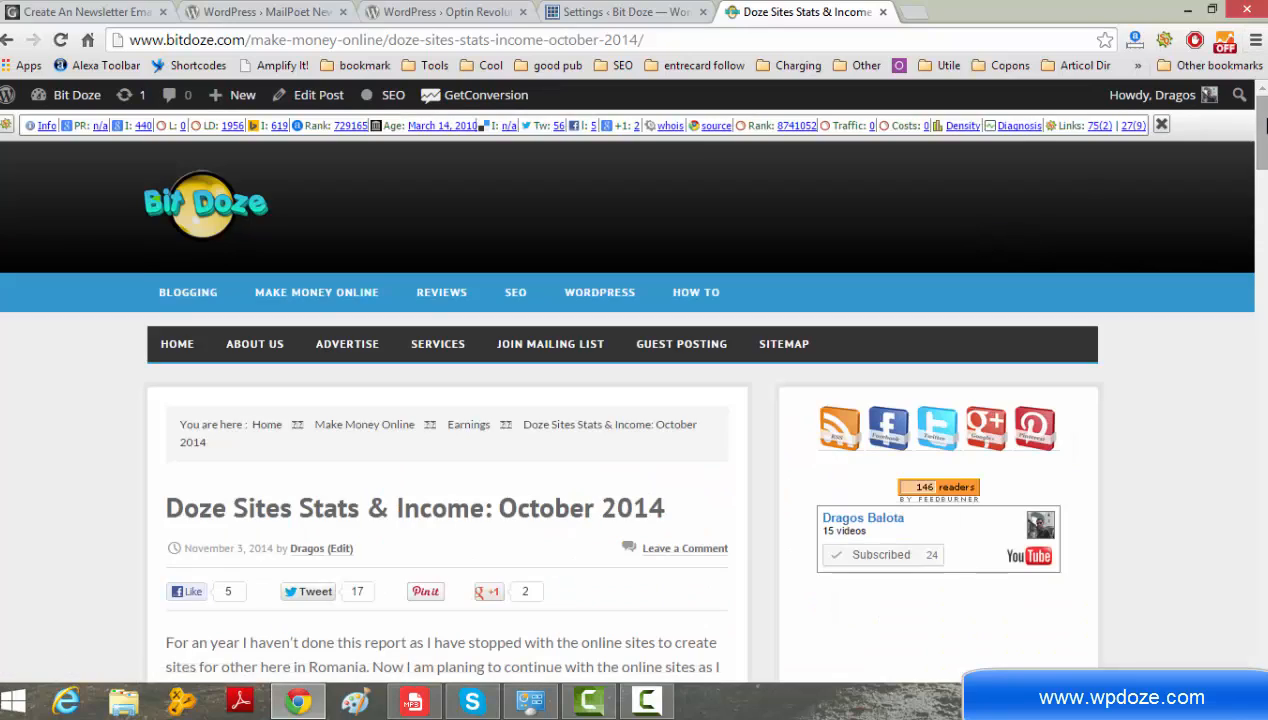
pyautogui.moveTo(1250, 130); pyautogui.dragTo(1224, 622)
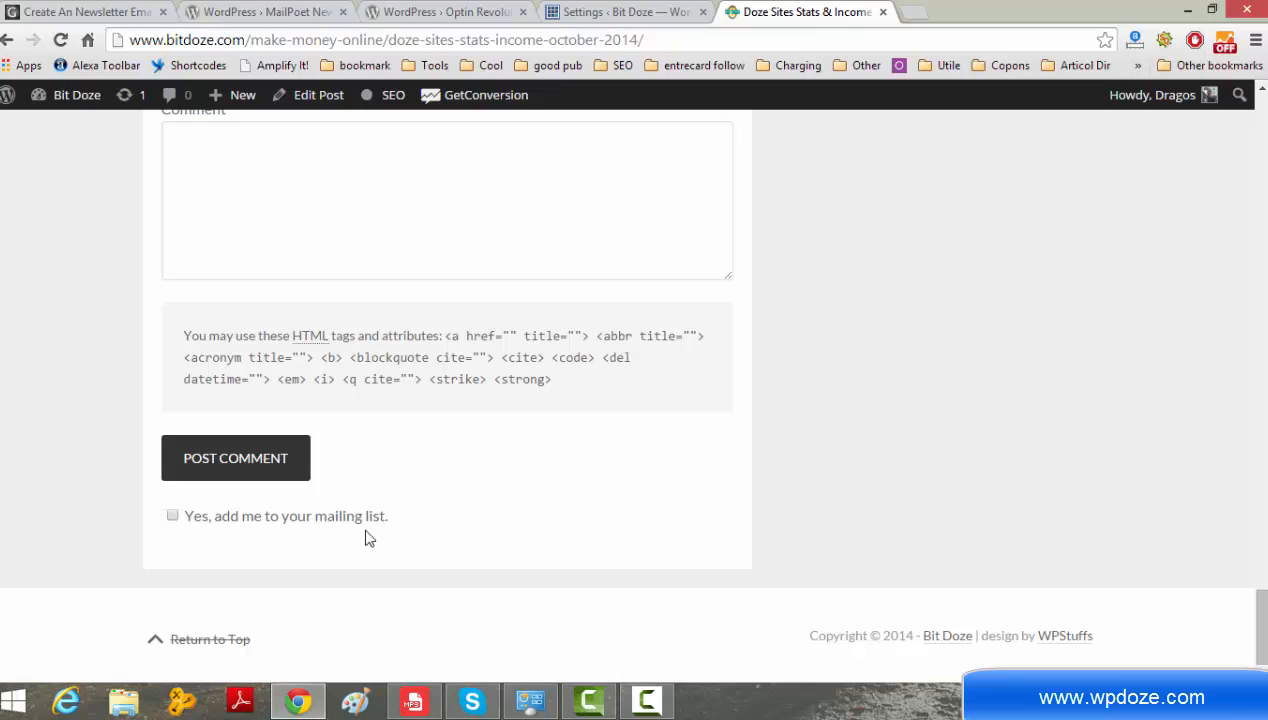
pyautogui.click(172, 516)
pyautogui.click(586, 10)
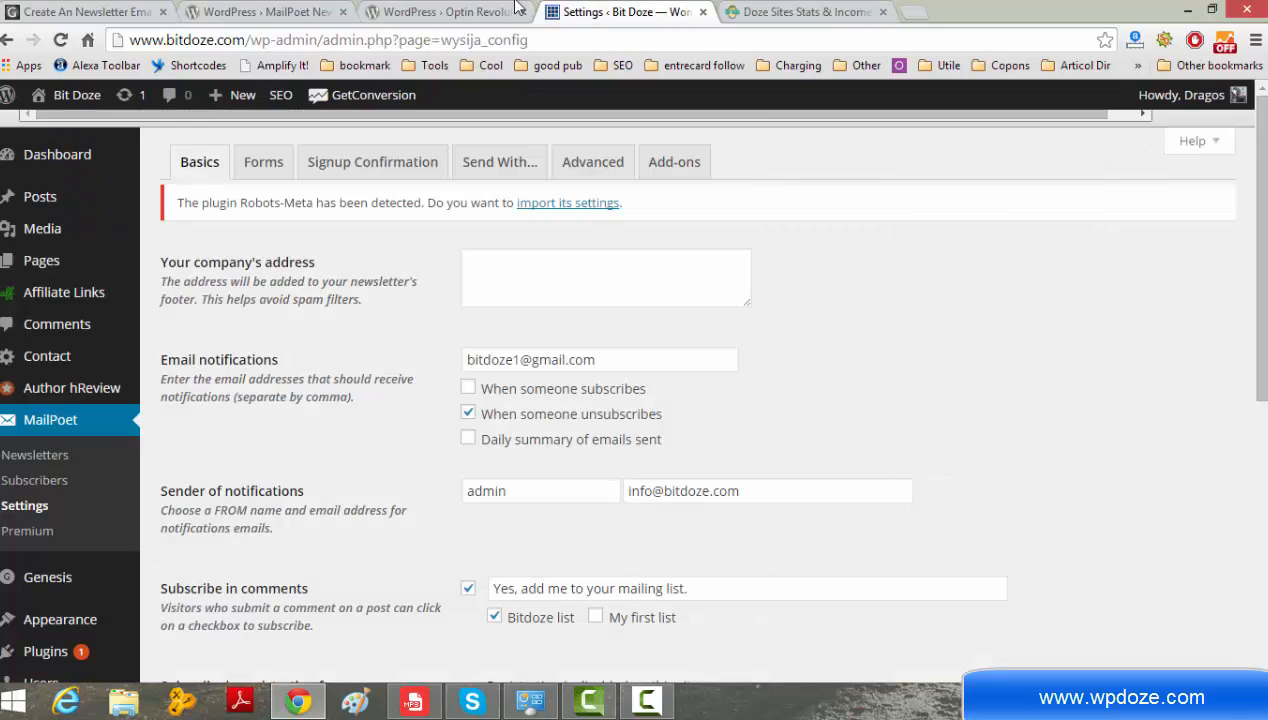
pyautogui.click(458, 10)
pyautogui.click(622, 11)
pyautogui.click(805, 11)
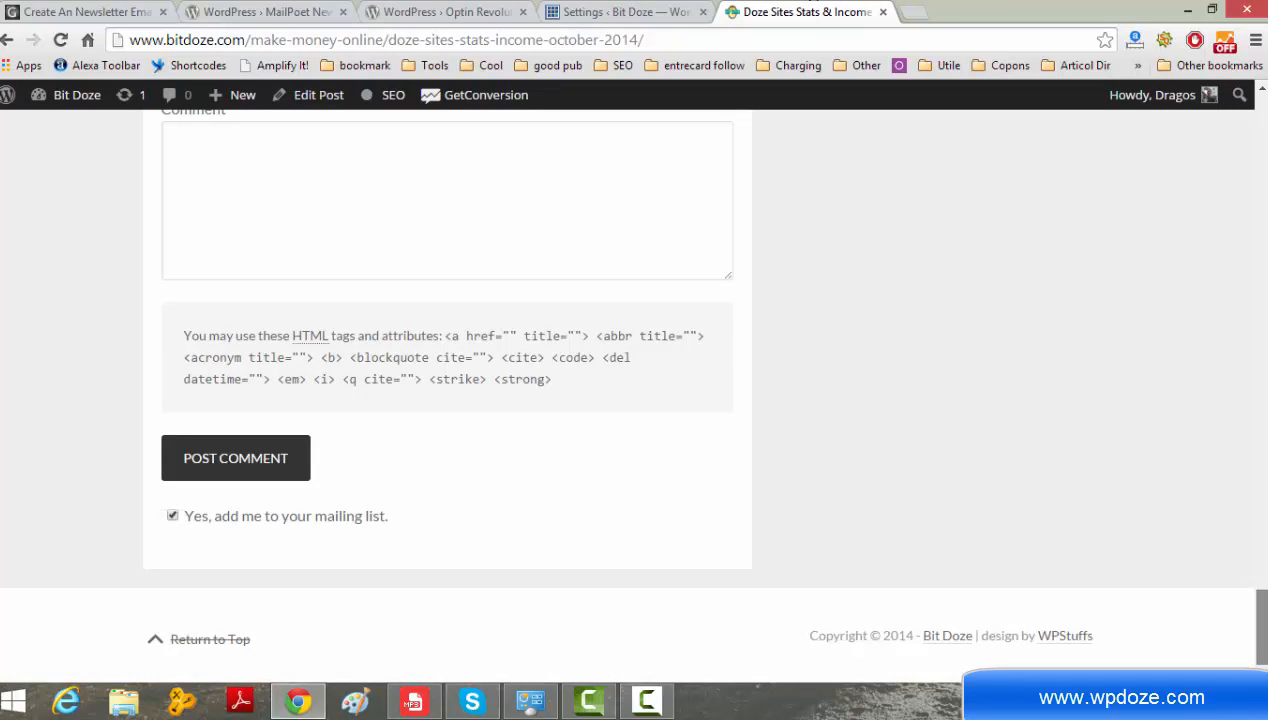
pyautogui.scroll(10, 1183, 217)
pyautogui.scroll(10, 1183, 217)
pyautogui.scroll(-1, 1183, 217)
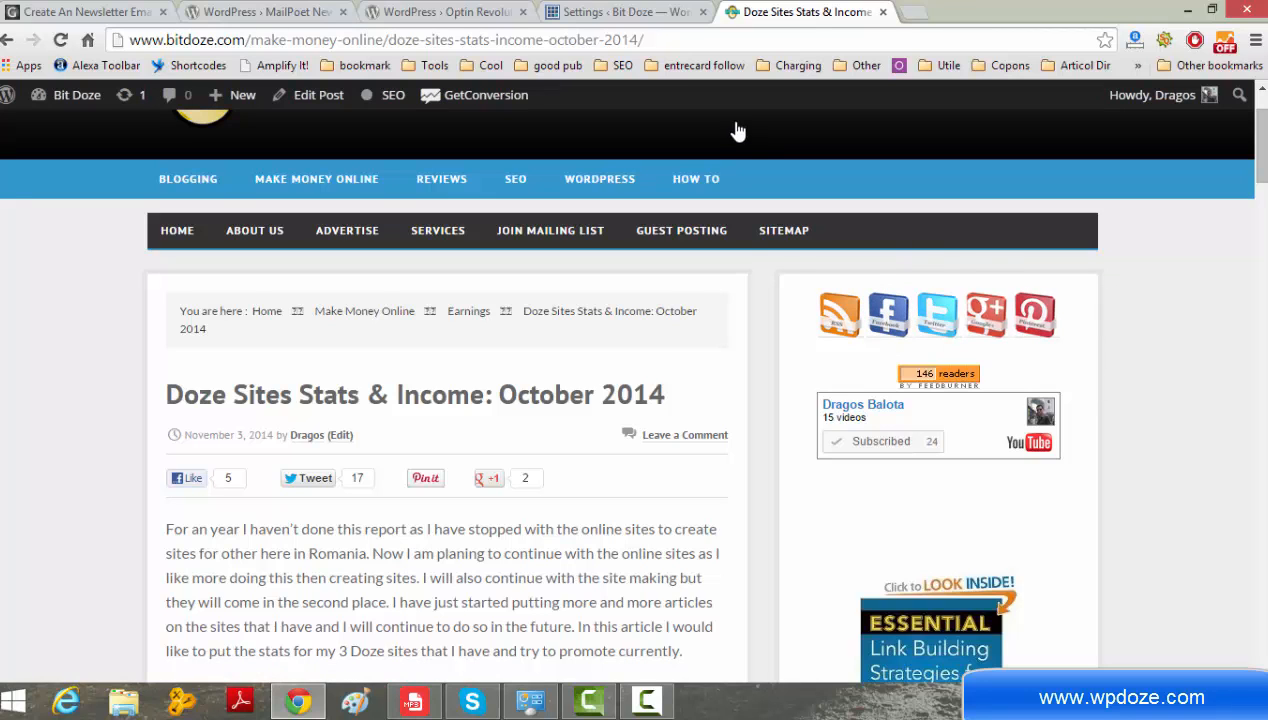
# - Add the MailPoet Subscription Form widget at the beginning of the Primary Sidebar on the site's Widgets page
pyautogui.click(645, 8)
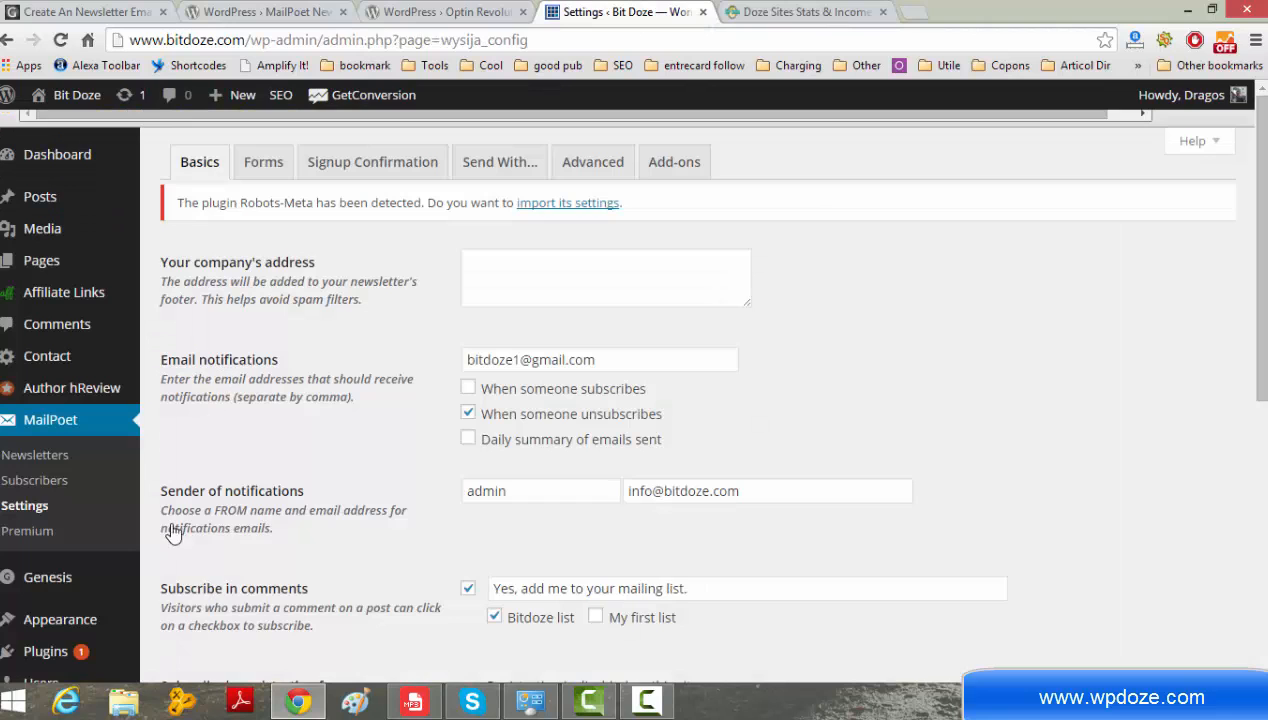
pyautogui.moveTo(120, 612)
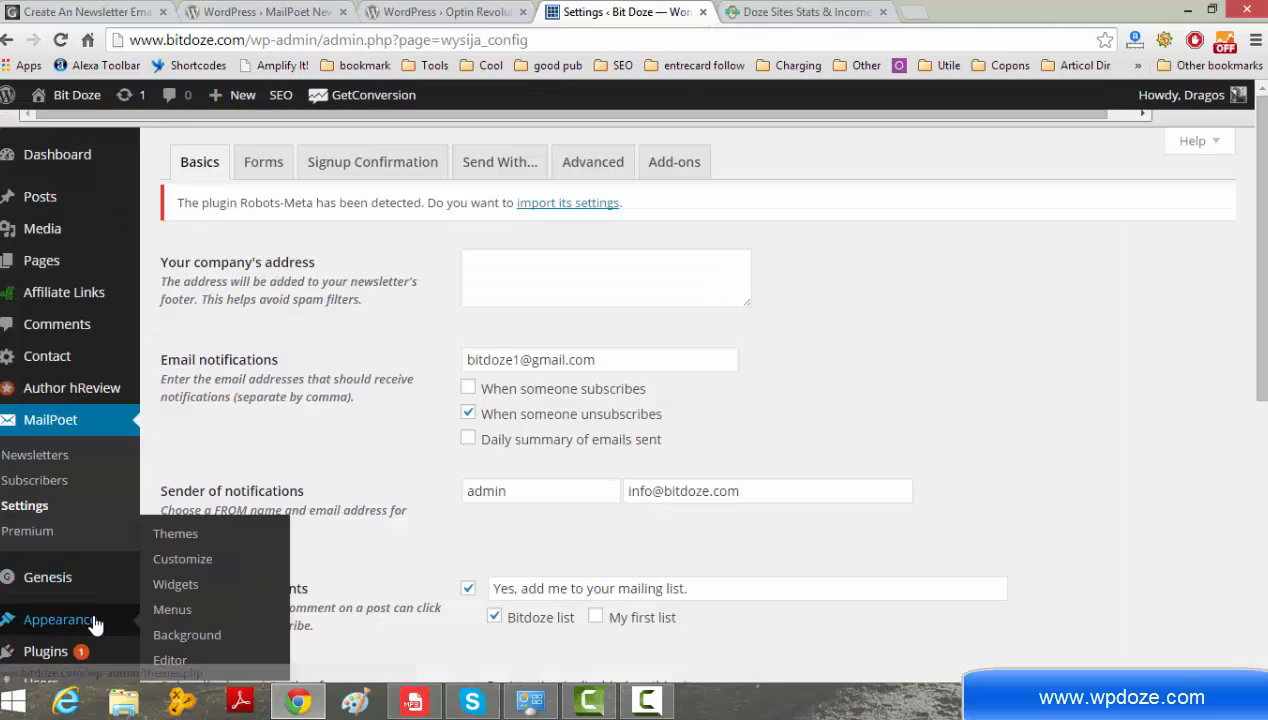
pyautogui.click(187, 580)
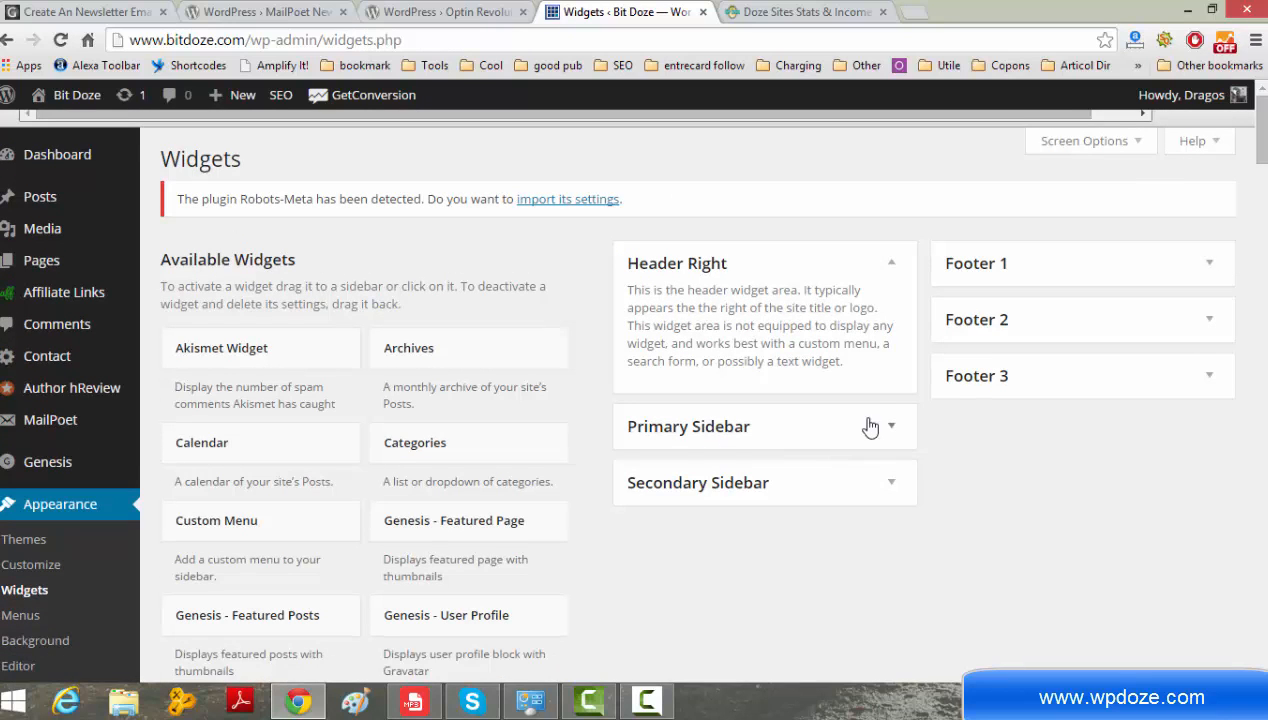
pyautogui.click(886, 430)
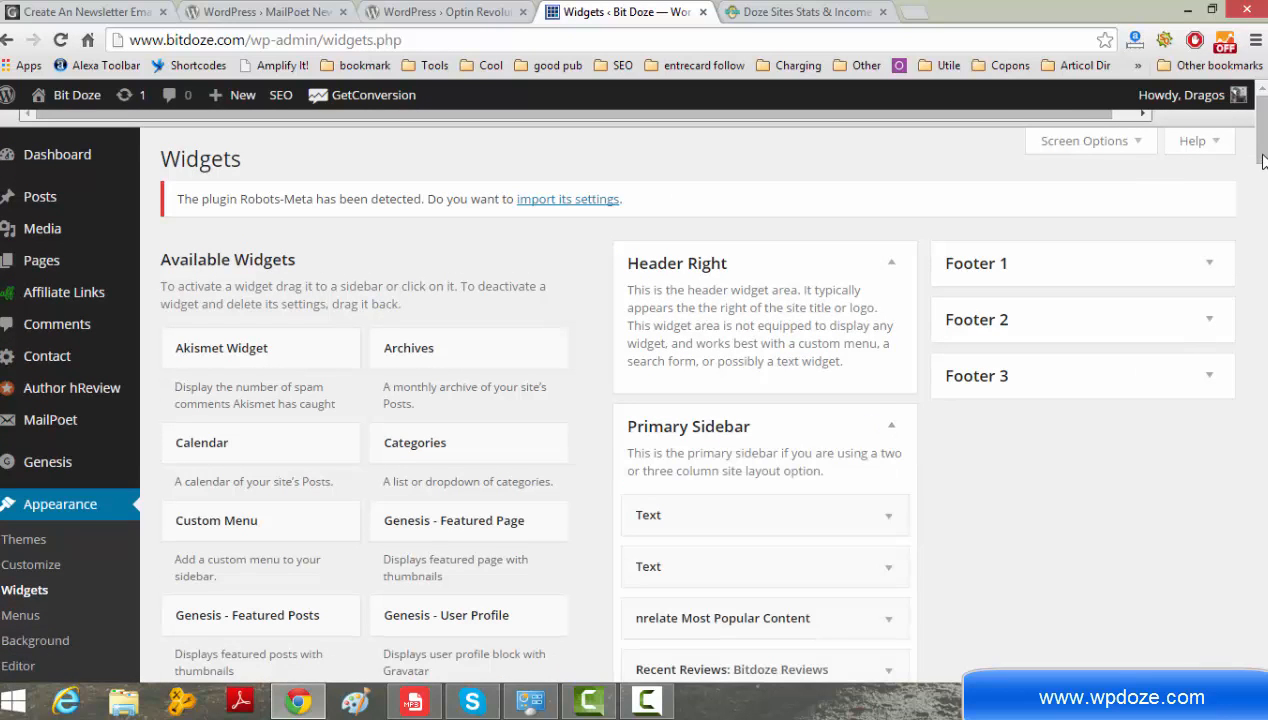
pyautogui.moveTo(1262, 162); pyautogui.dragTo(1260, 196)
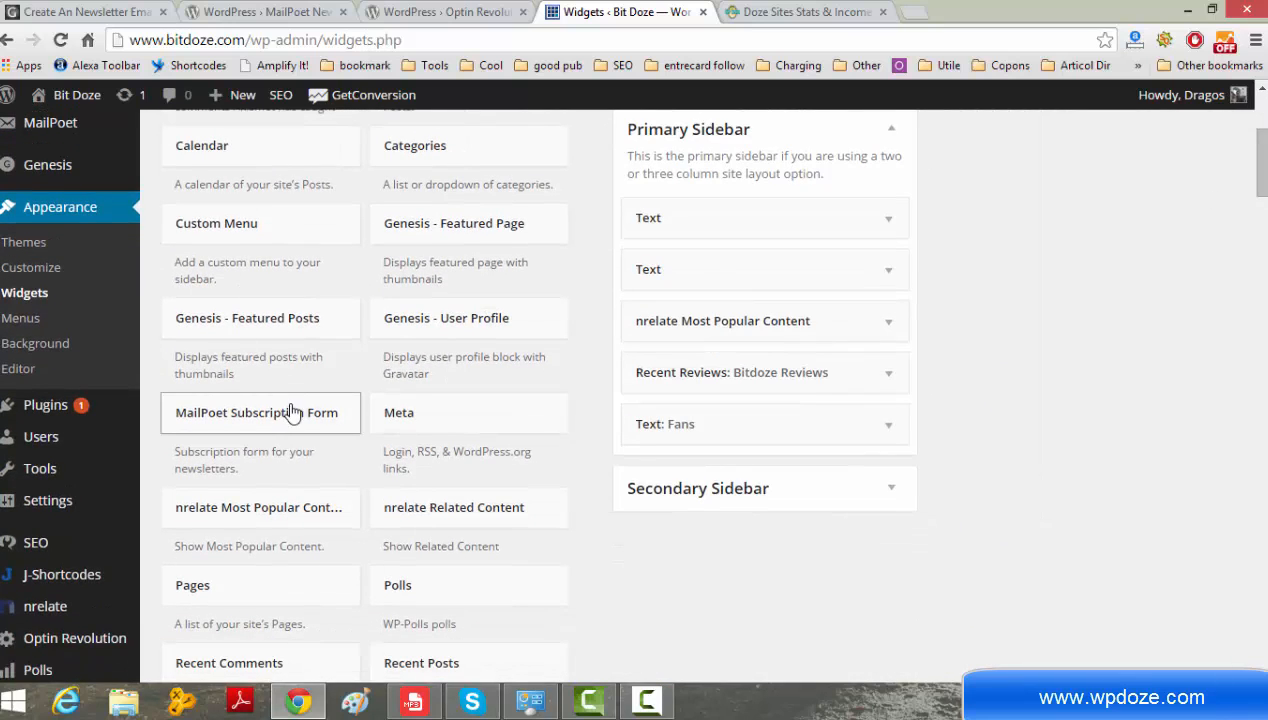
pyautogui.moveTo(290, 412); pyautogui.dragTo(710, 198)
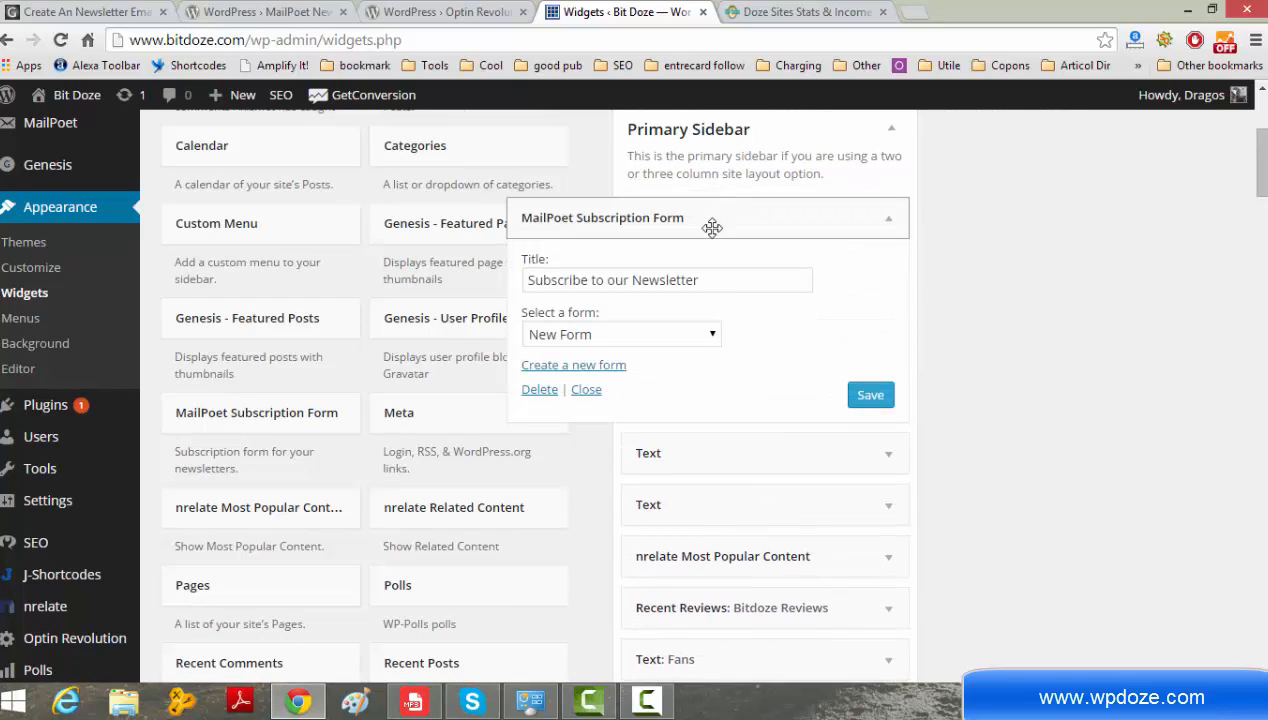
# - Choose "Subscribe to our Newsletter" as the form used by the MailPoet Subscription Form widget
pyautogui.click(704, 337)
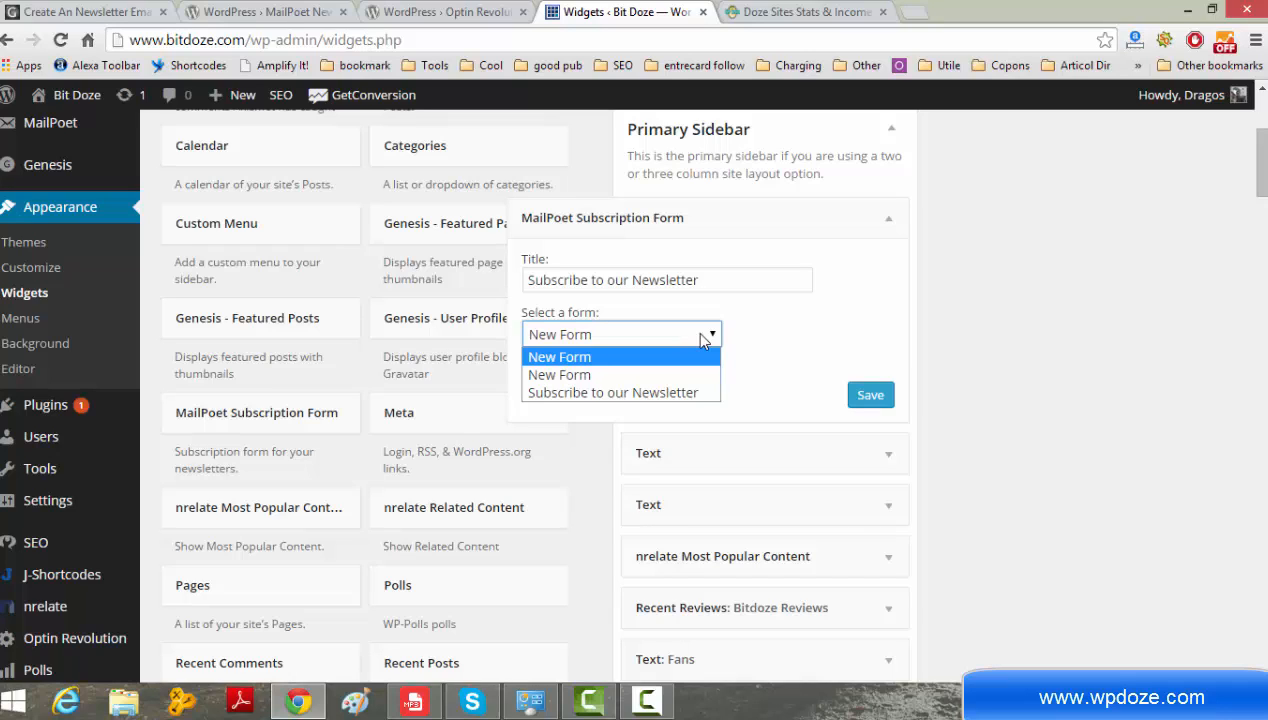
pyautogui.click(704, 341)
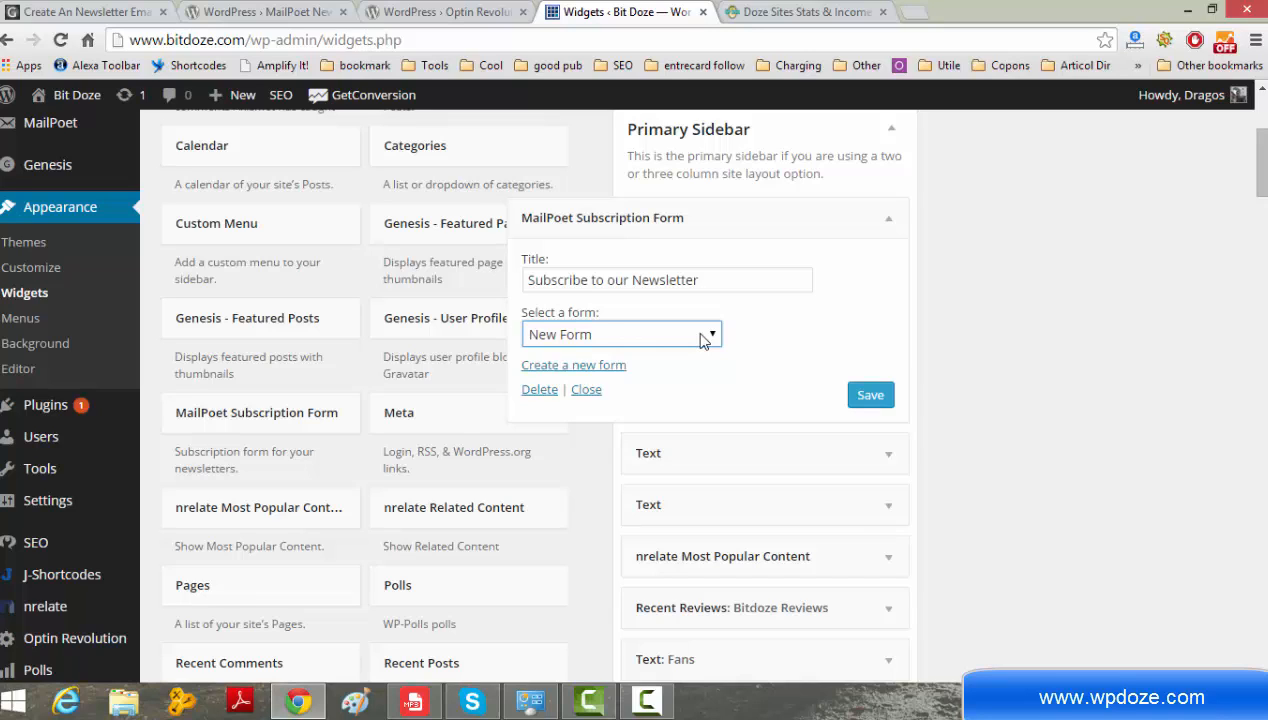
pyautogui.click(704, 341)
pyautogui.click(676, 390)
pyautogui.click(676, 343)
pyautogui.click(676, 343)
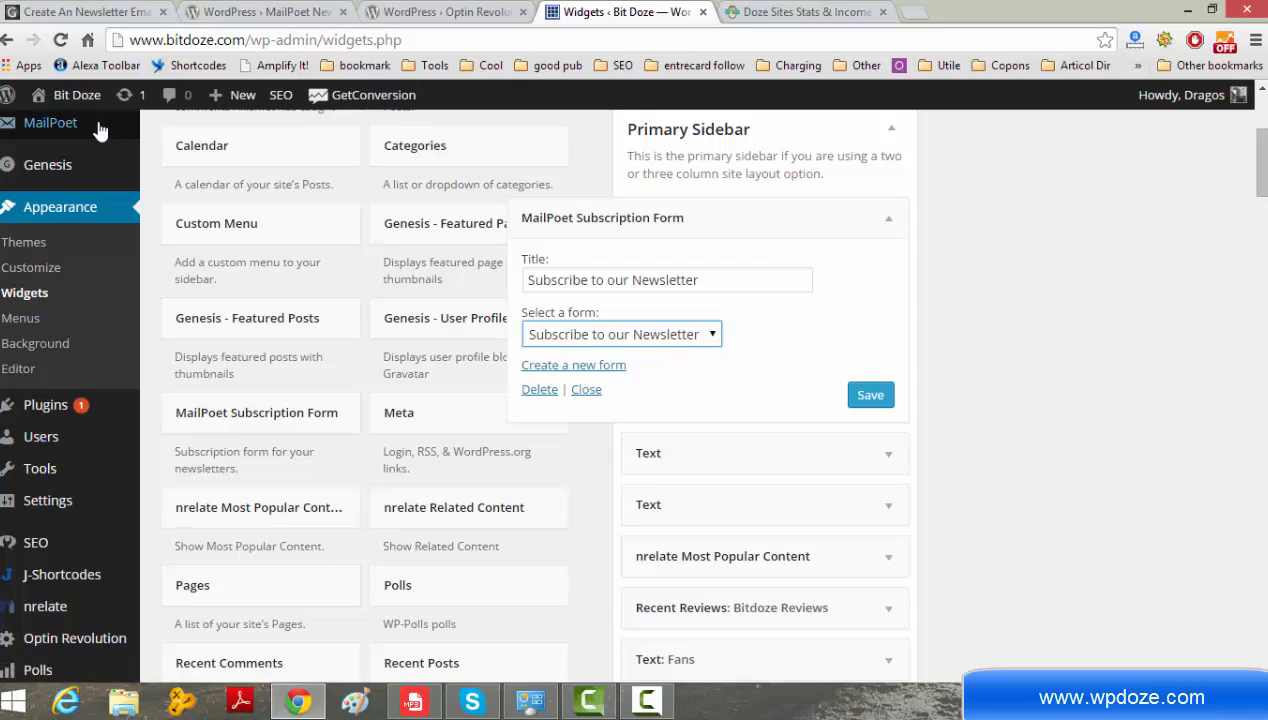
# - Create a new subscription form in the MailPoet settings and check which lists it can add subscribers to
pyautogui.moveTo(90, 130)
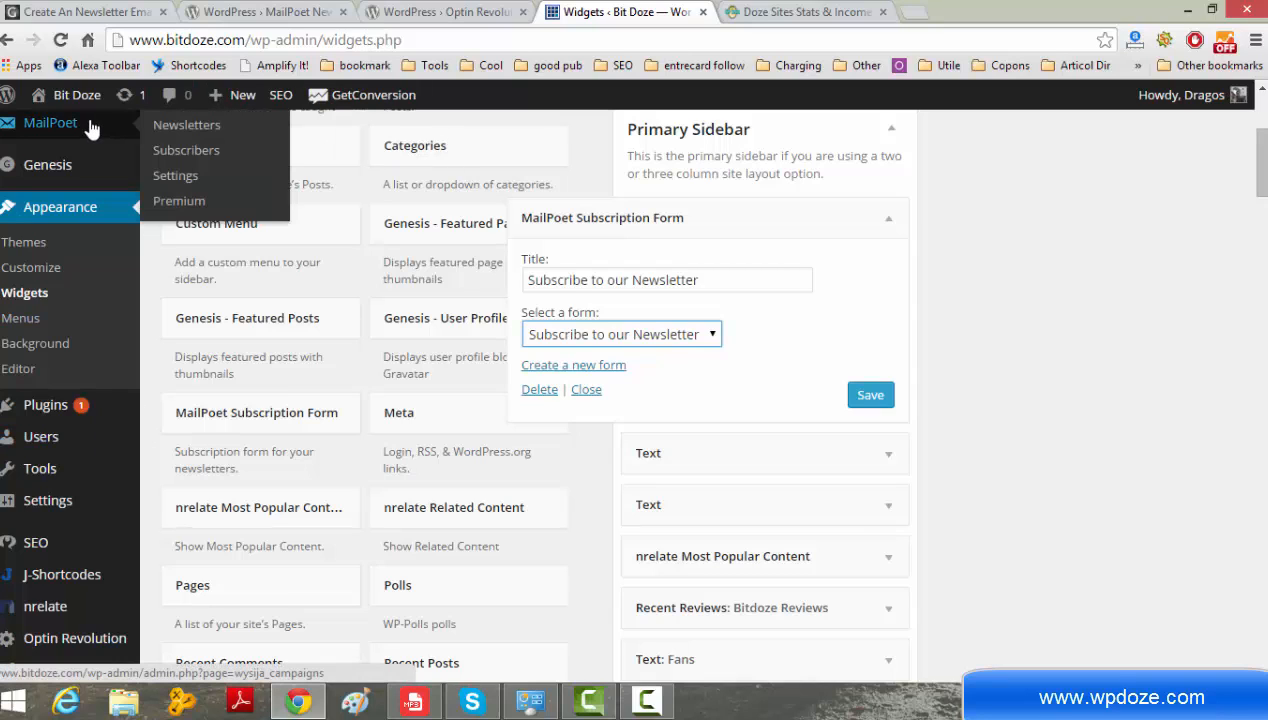
pyautogui.click(195, 177)
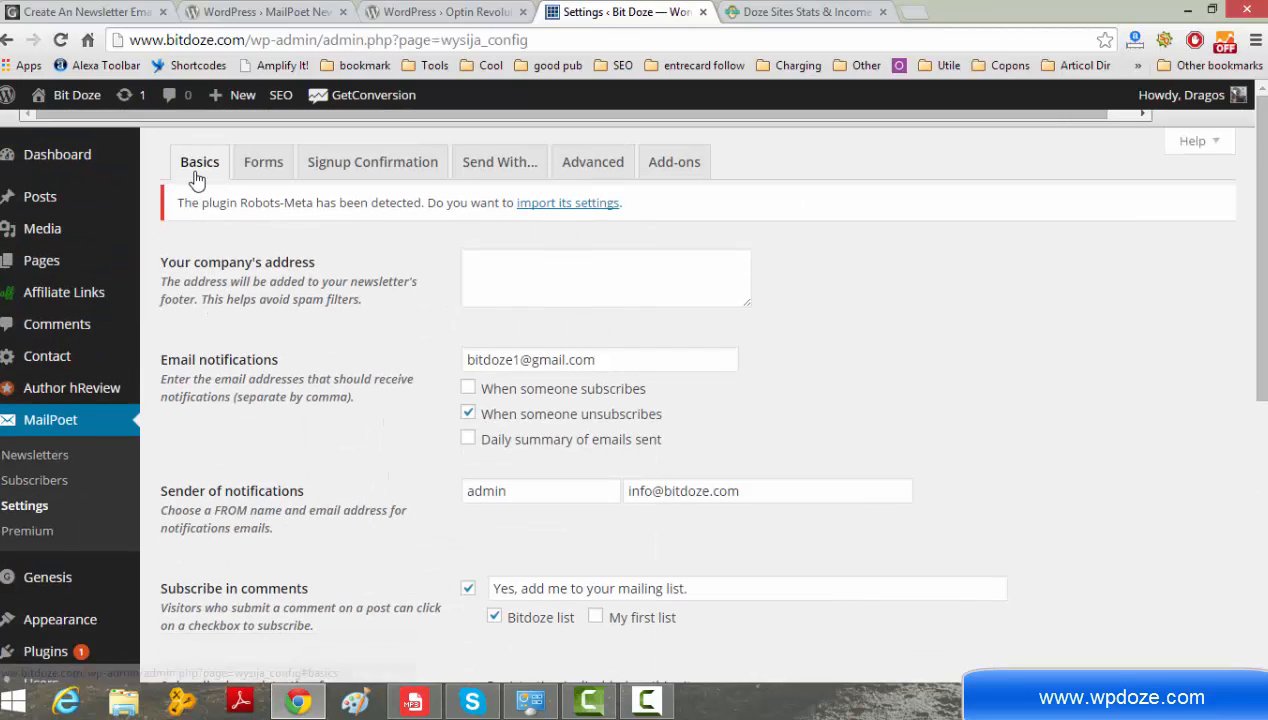
pyautogui.click(260, 166)
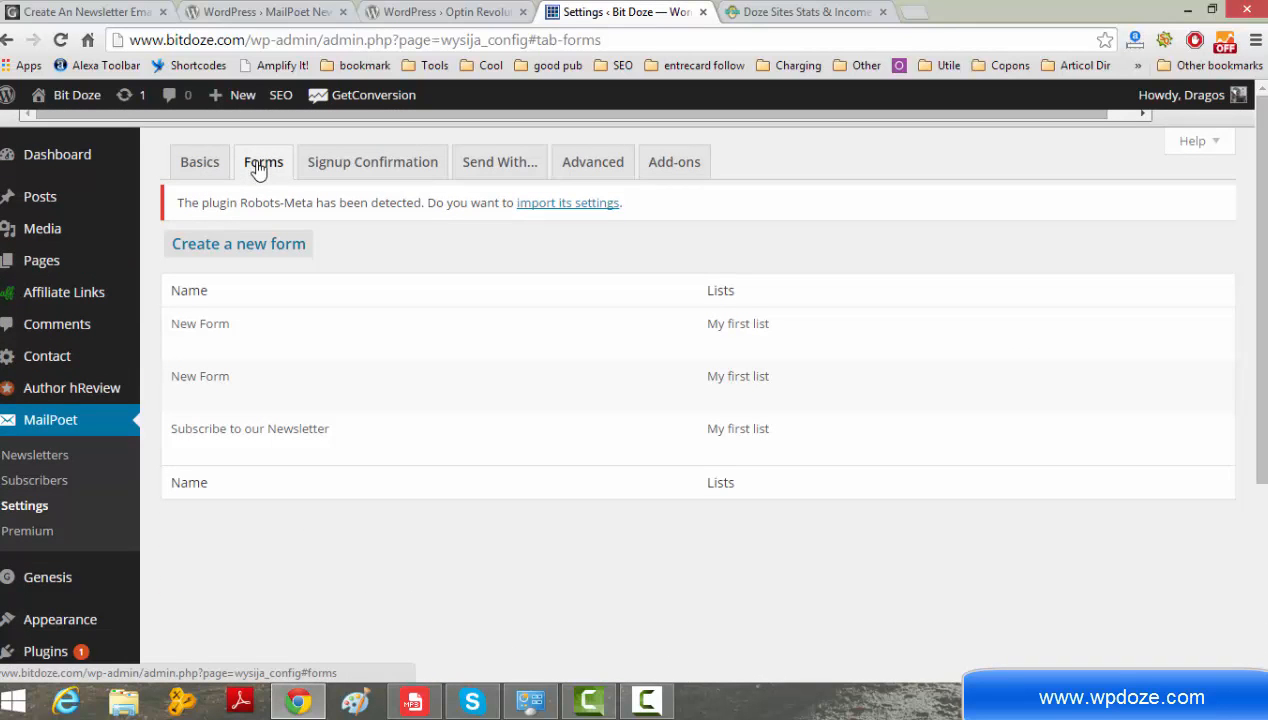
pyautogui.click(269, 254)
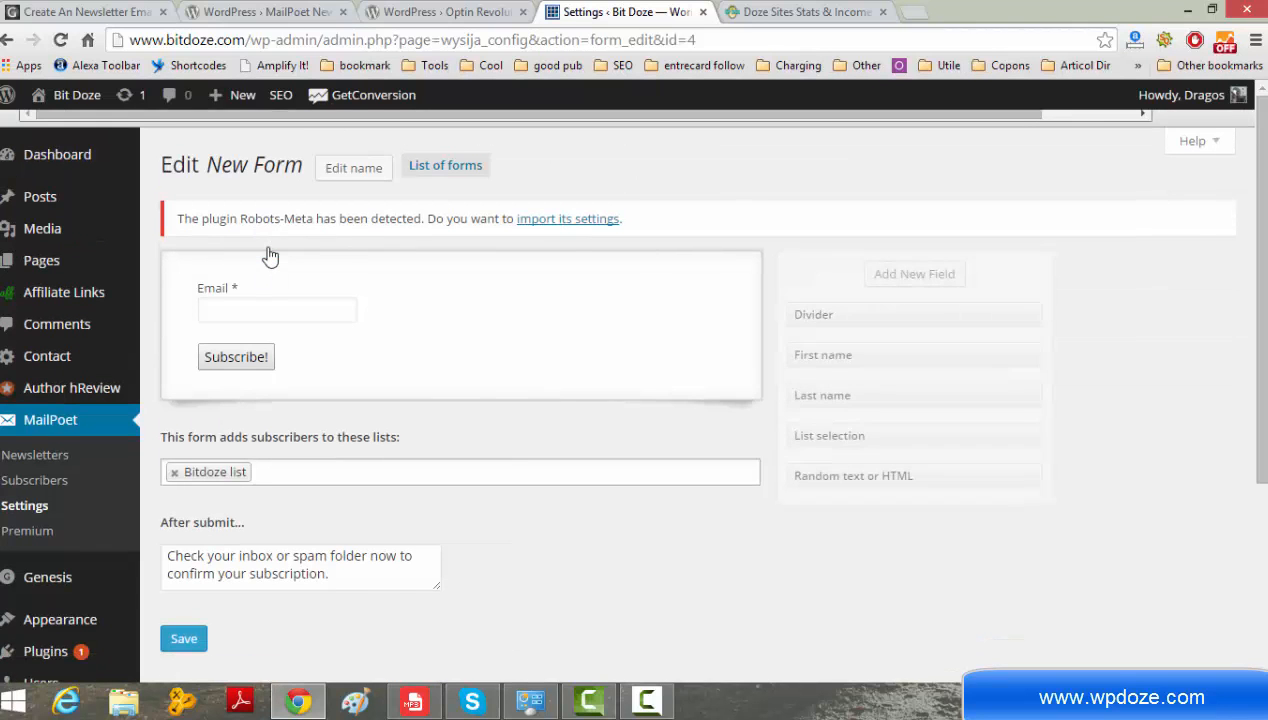
pyautogui.moveTo(290, 312)
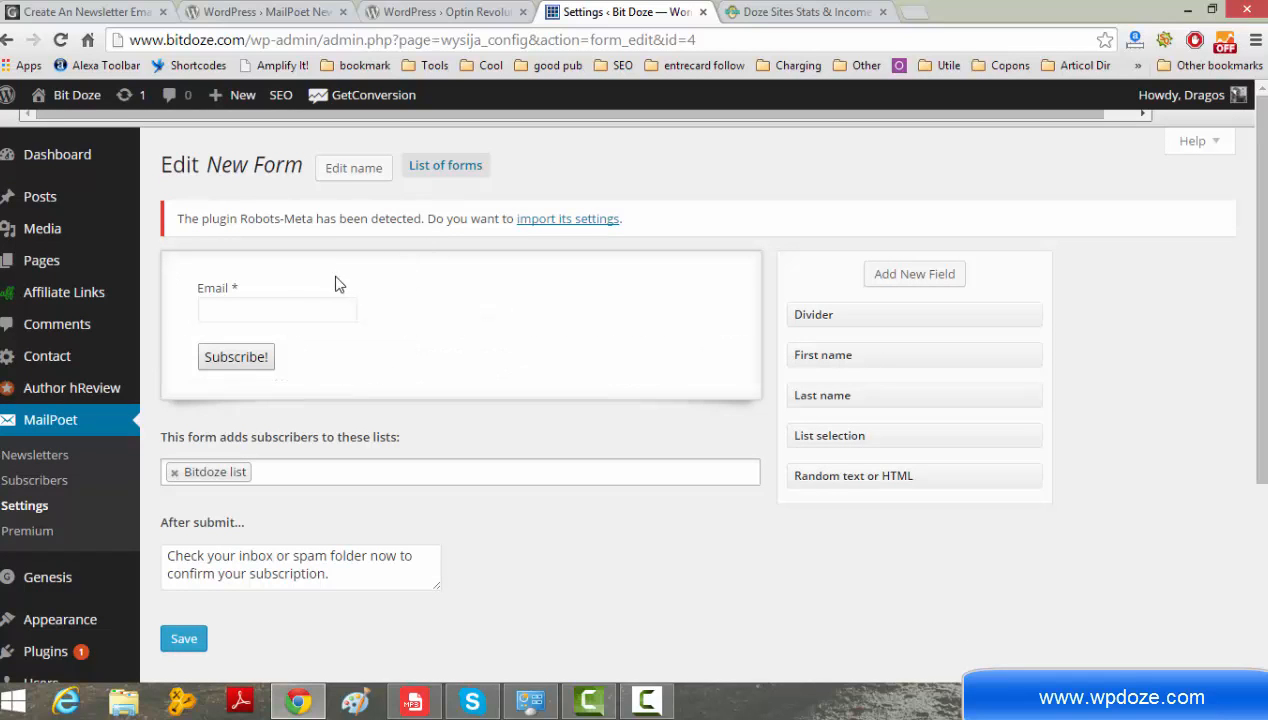
pyautogui.moveTo(249, 275)
pyautogui.click(270, 473)
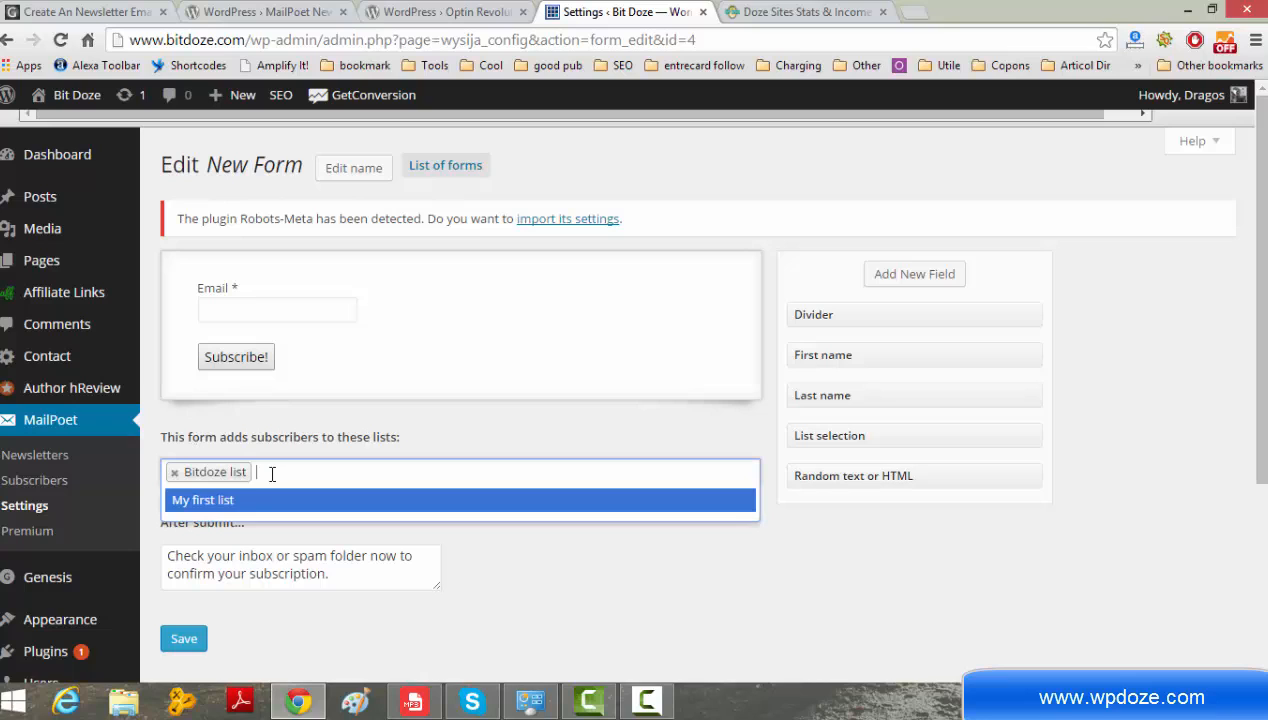
pyautogui.click(277, 455)
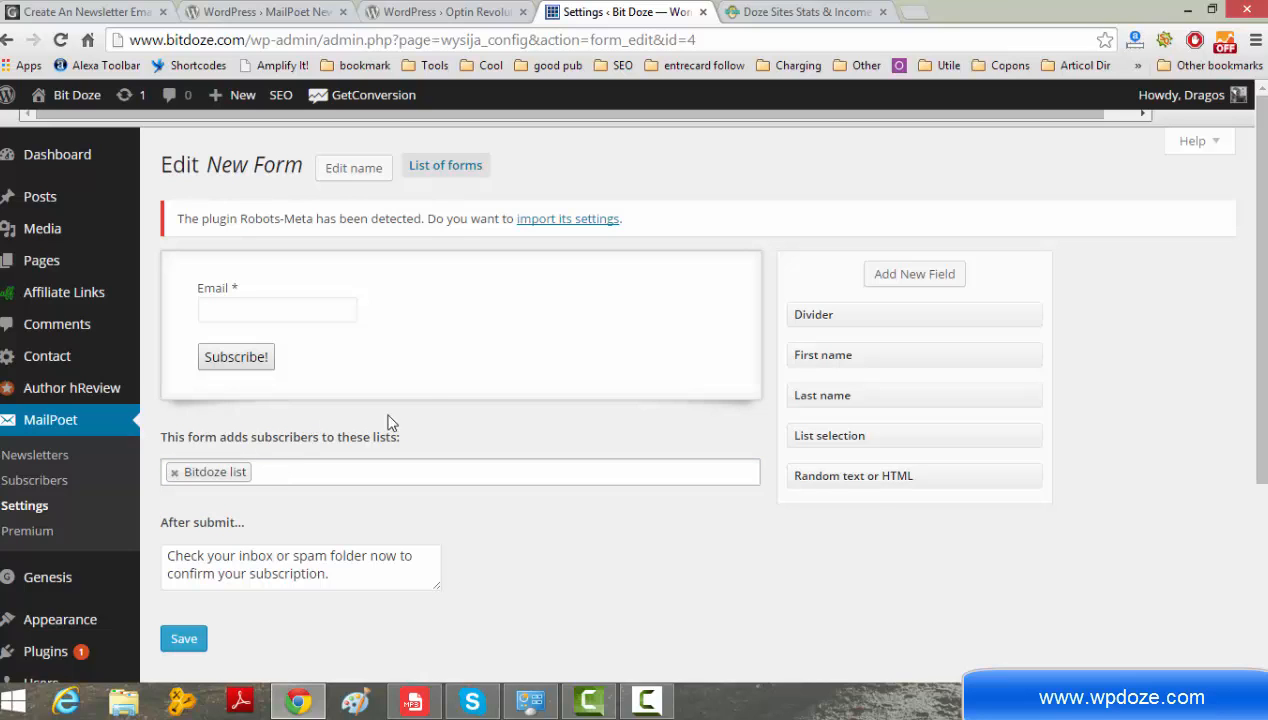
# - Rename the form as "bidoze list form", keep Bitdoze list as its only target list, and save it
pyautogui.click(346, 176)
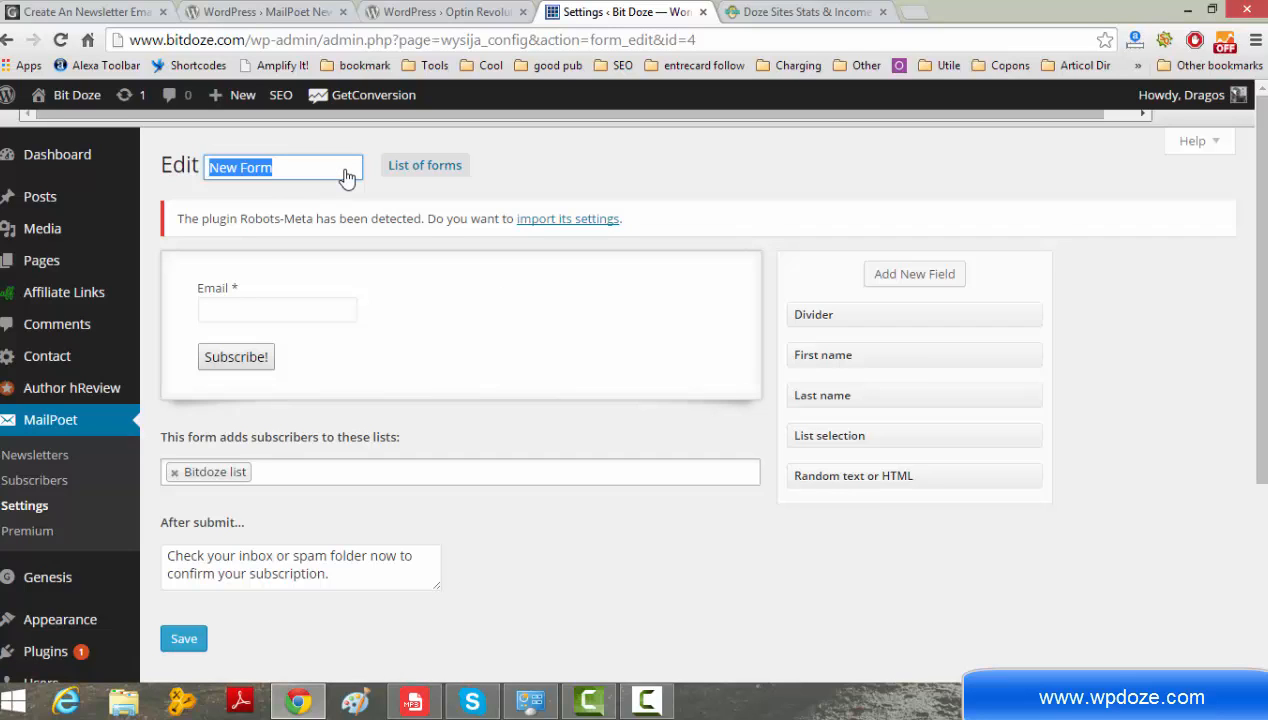
pyautogui.write('bidoze')
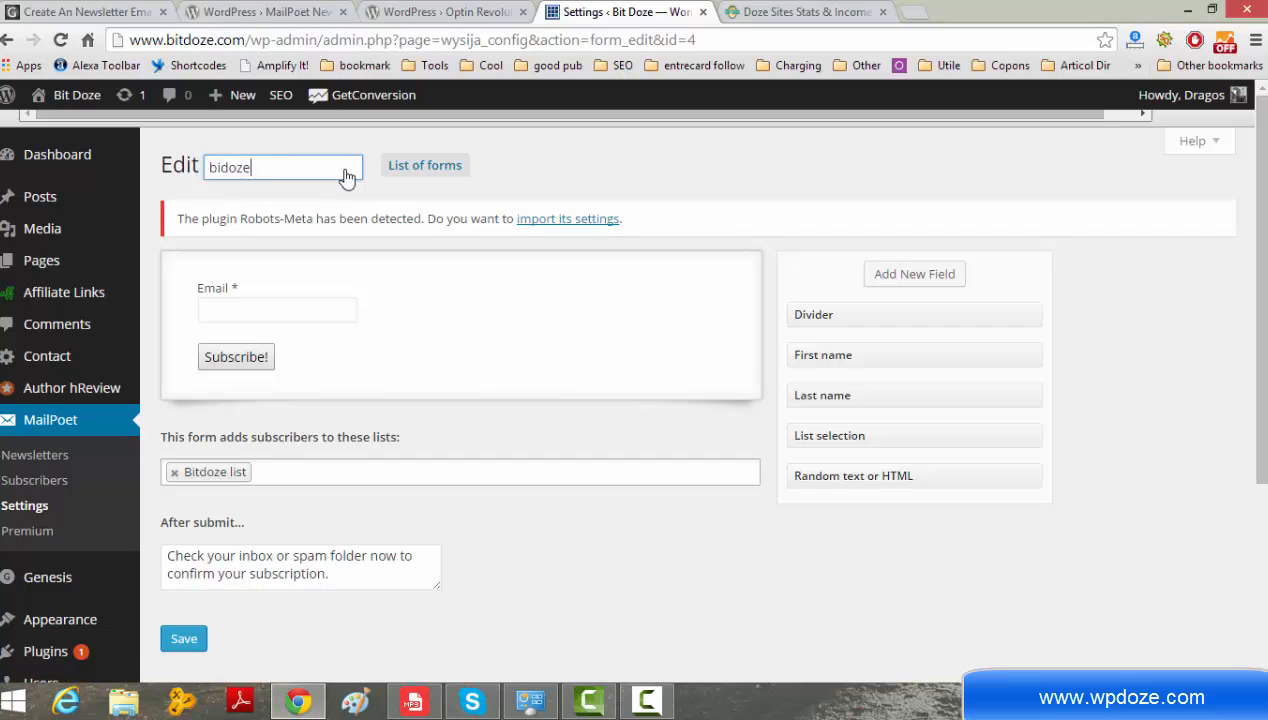
pyautogui.write(' list form')
pyautogui.click(281, 467)
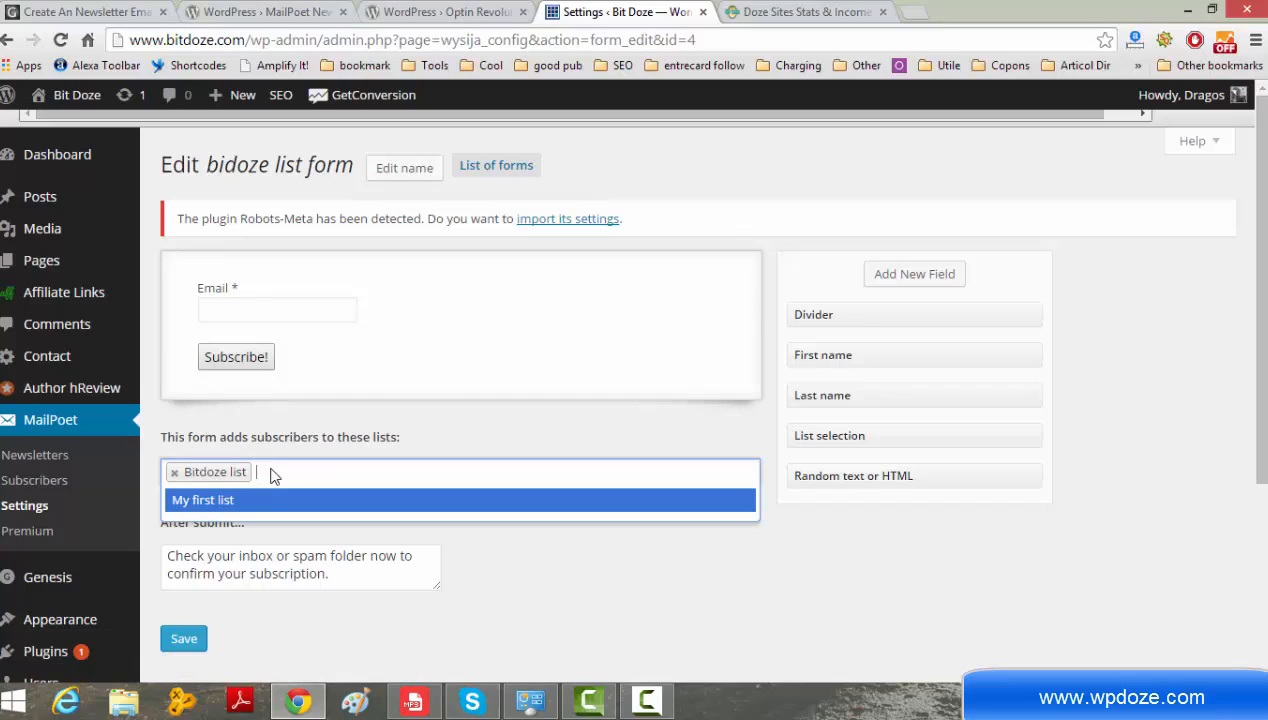
pyautogui.click(506, 620)
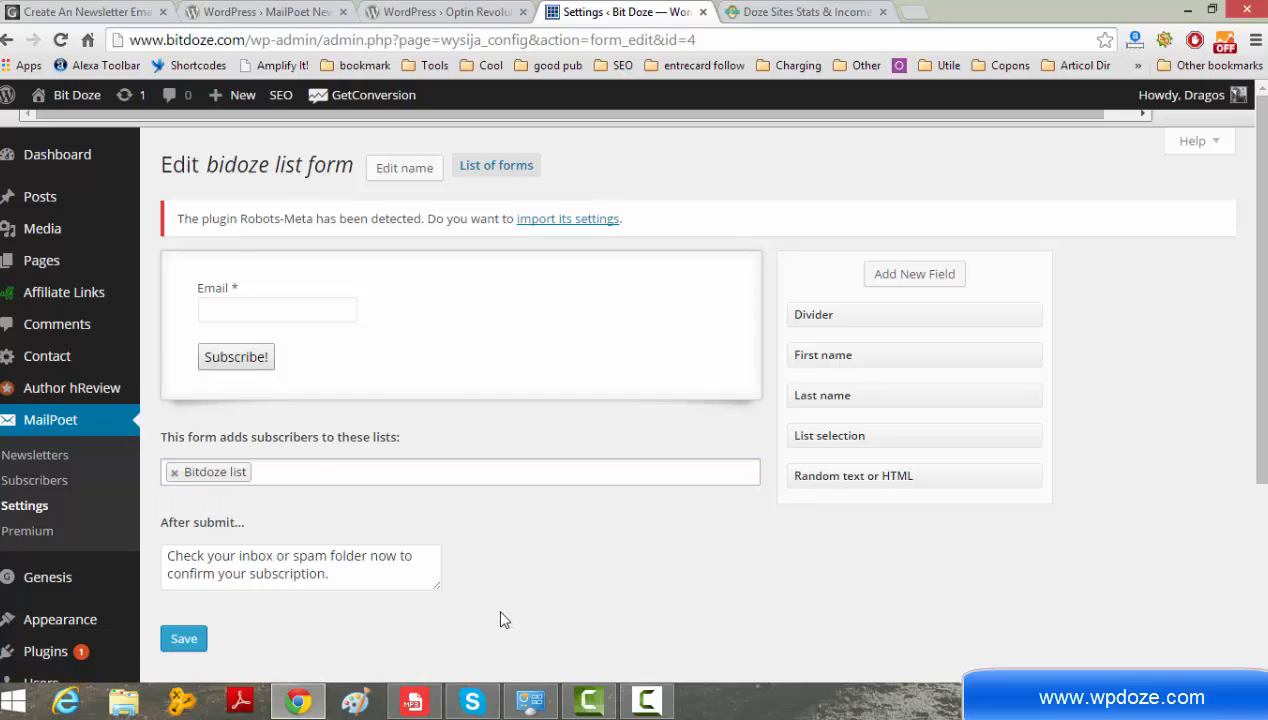
pyautogui.click(190, 639)
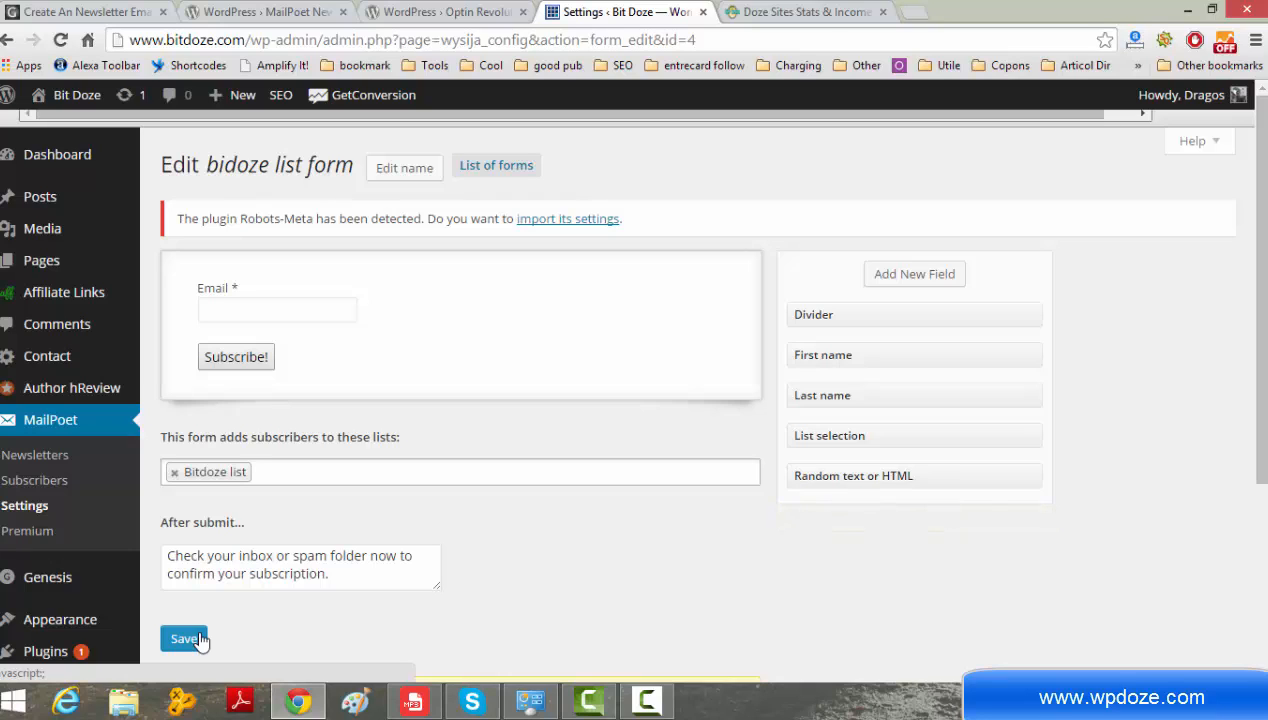
# - Save the bidoze list form and review the options offered for adding it to the site
pyautogui.click(186, 641)
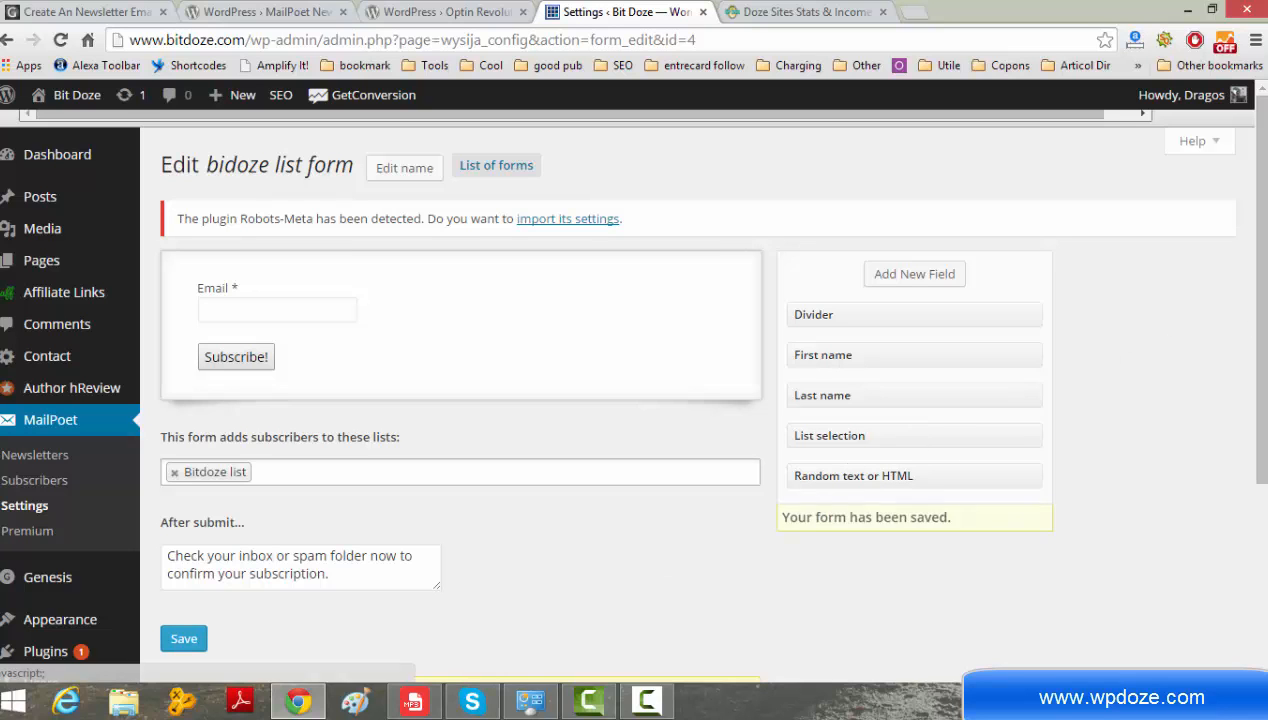
pyautogui.scroll(-3, 1265, 367)
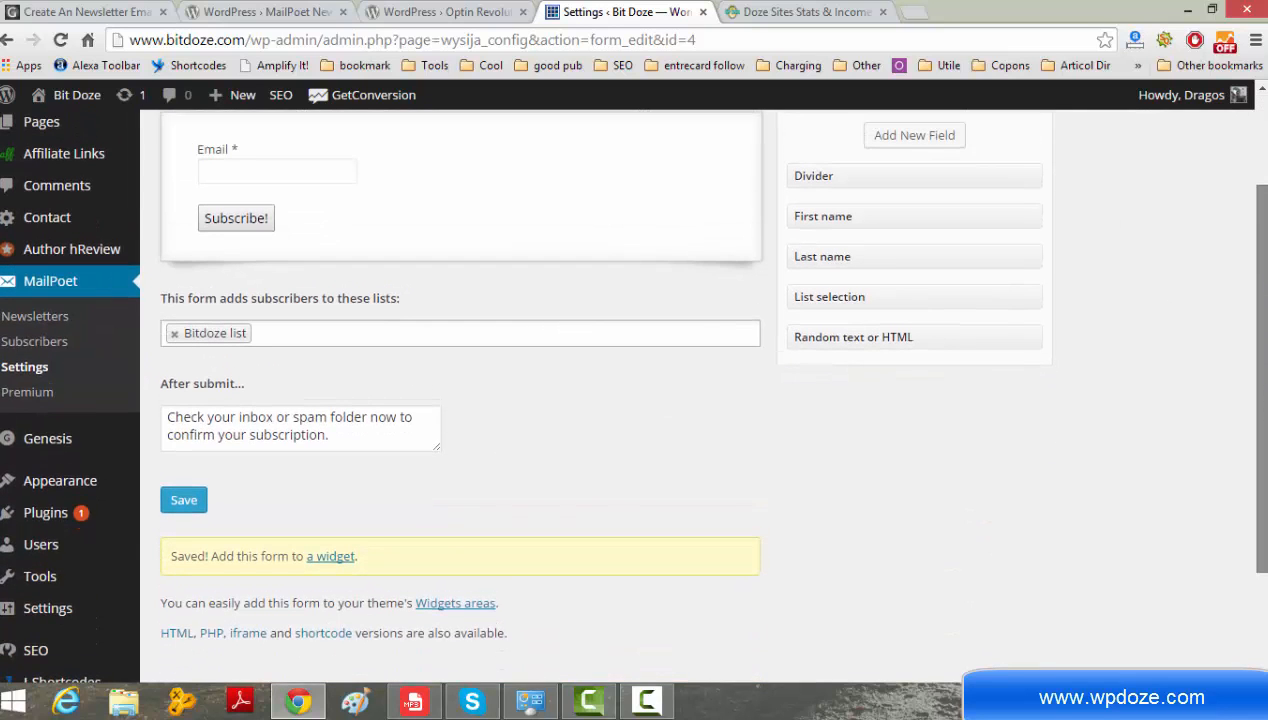
pyautogui.scroll(2, 628, 393)
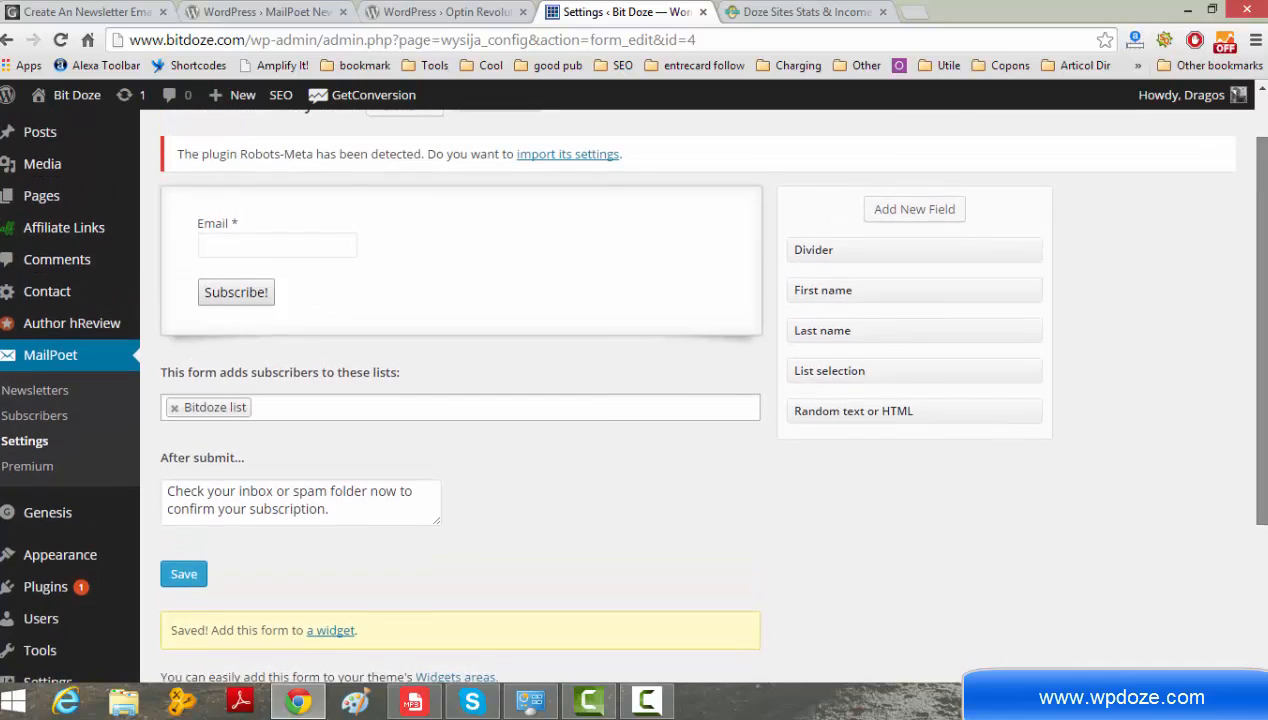
pyautogui.scroll(-2, 1262, 383)
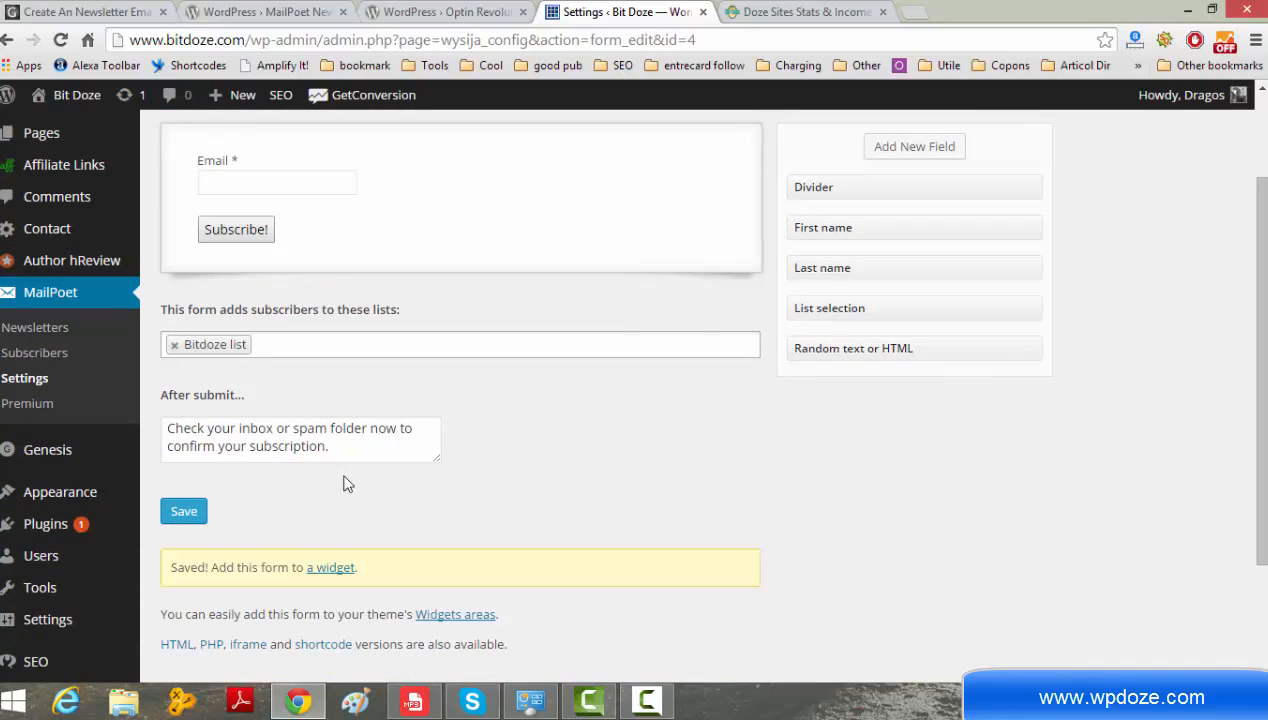
# - Set the Primary Sidebar's MailPoet Subscription Form widget to use "bidoze list form" and save the widget
pyautogui.moveTo(91, 500)
pyautogui.click(186, 550)
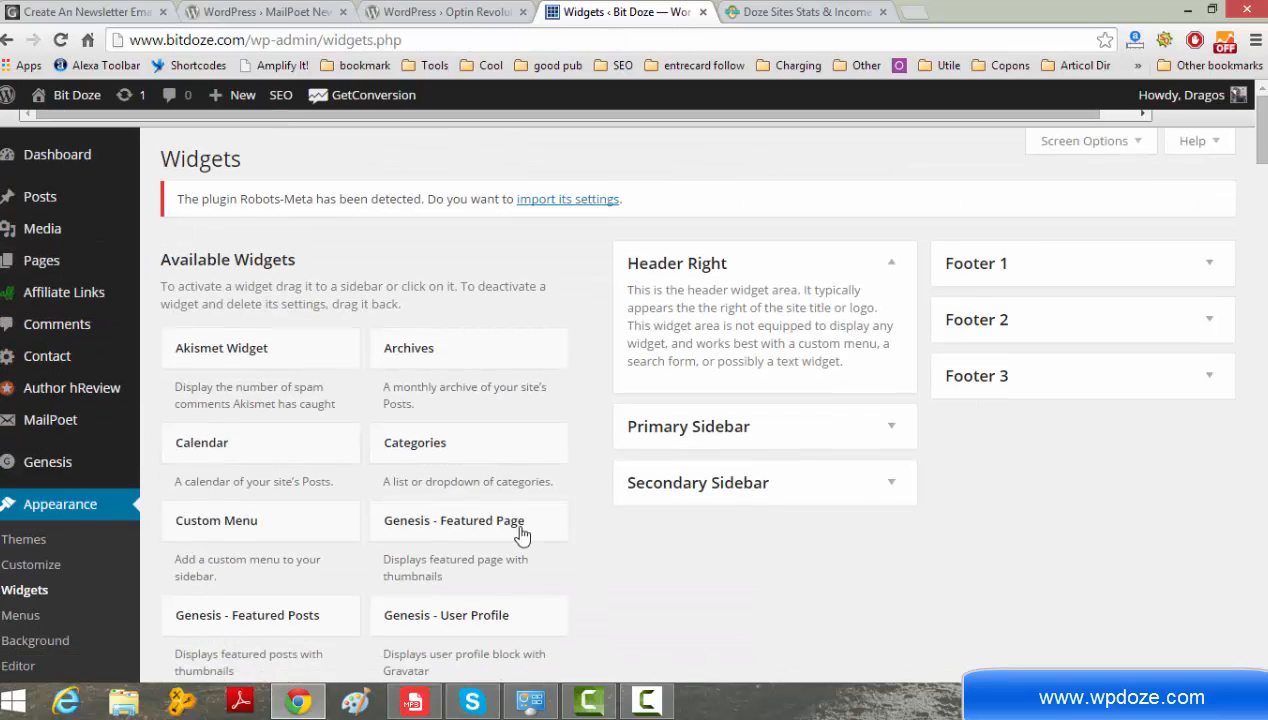
pyautogui.click(890, 429)
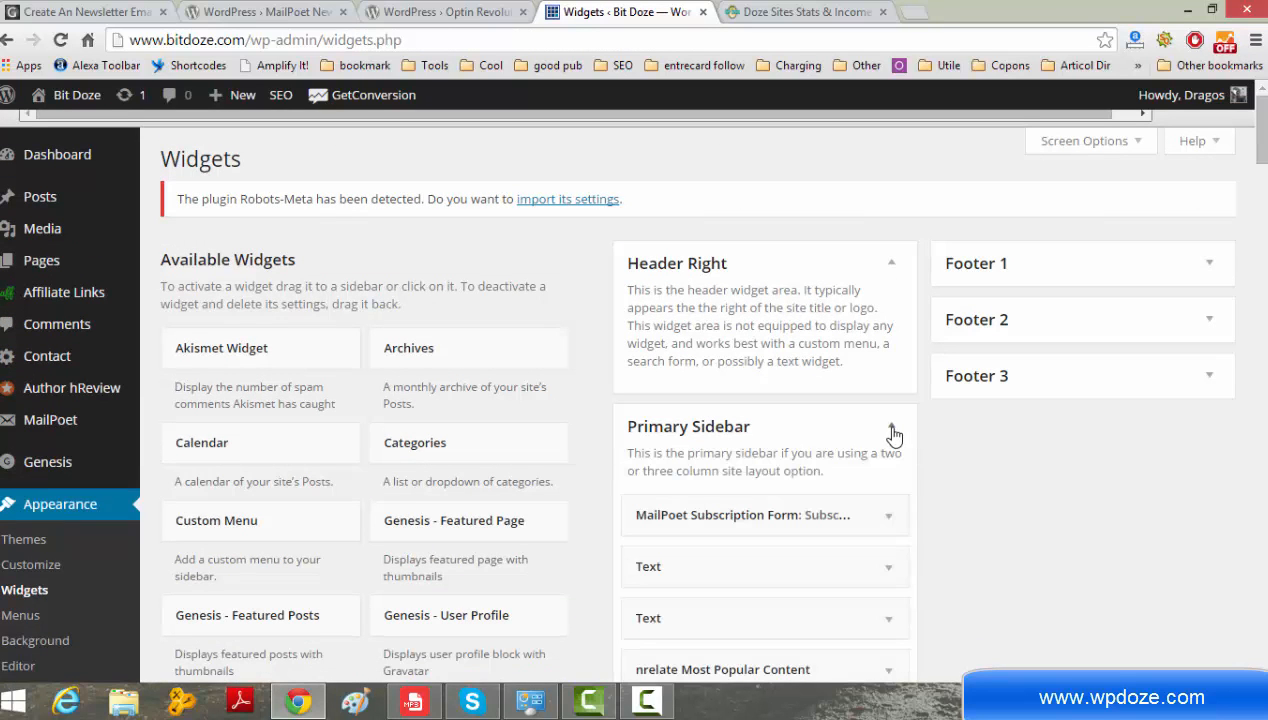
pyautogui.rightClick(887, 514)
pyautogui.click(790, 531)
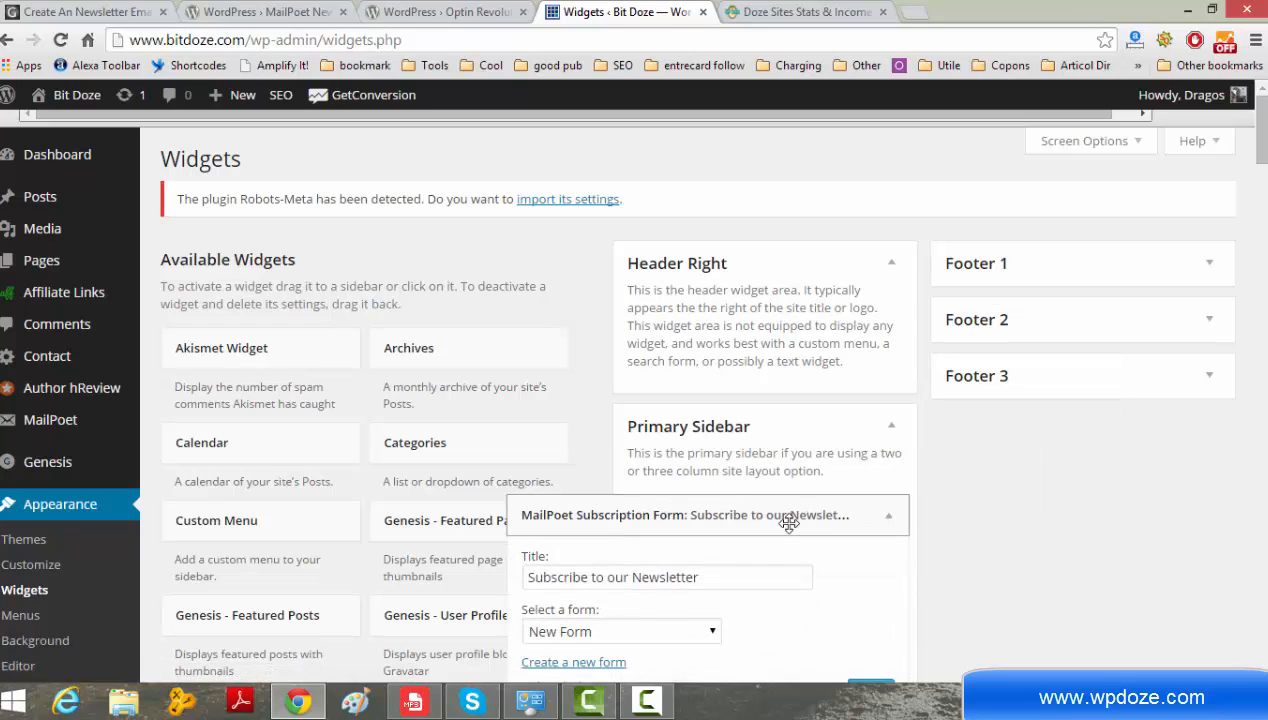
pyautogui.click(692, 632)
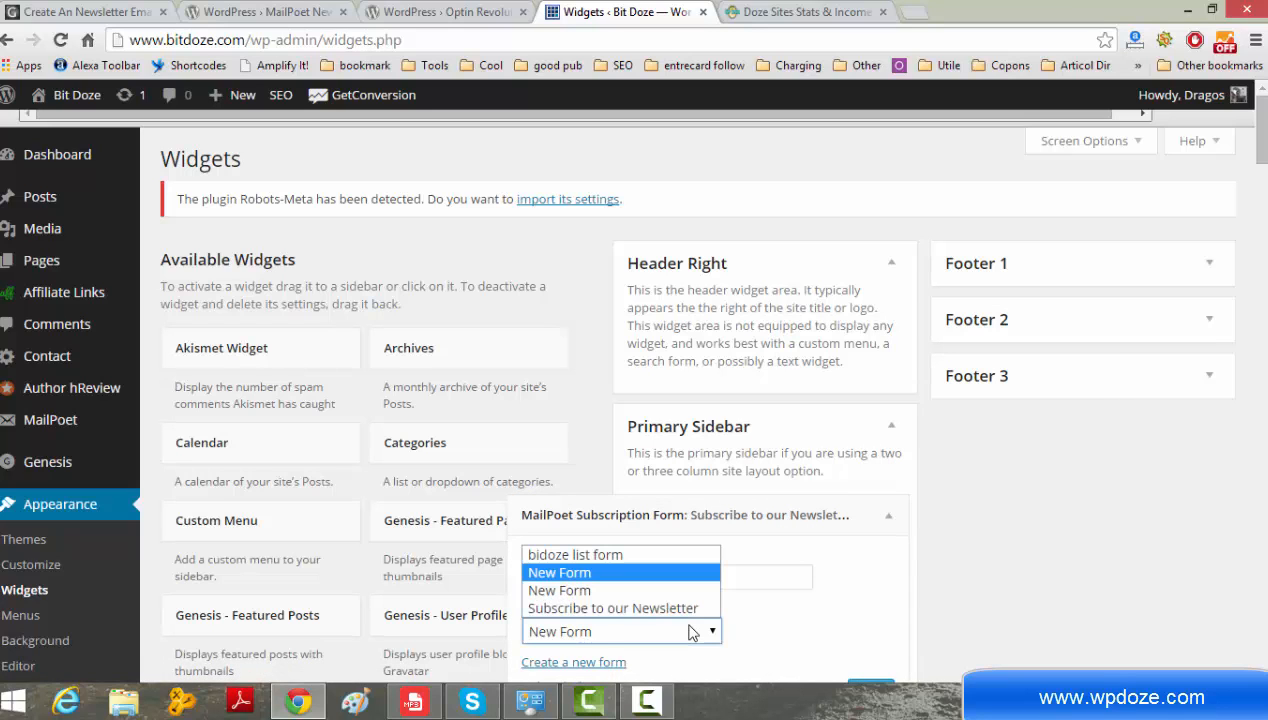
pyautogui.click(620, 553)
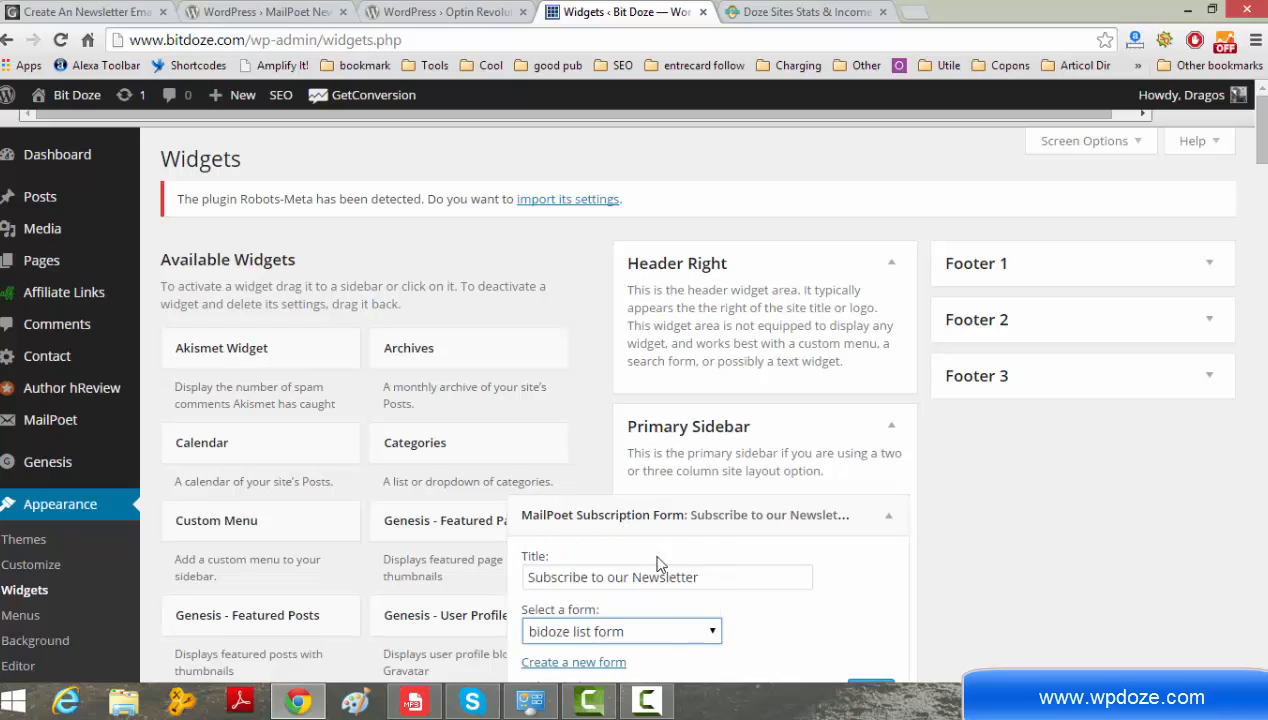
pyautogui.click(686, 576)
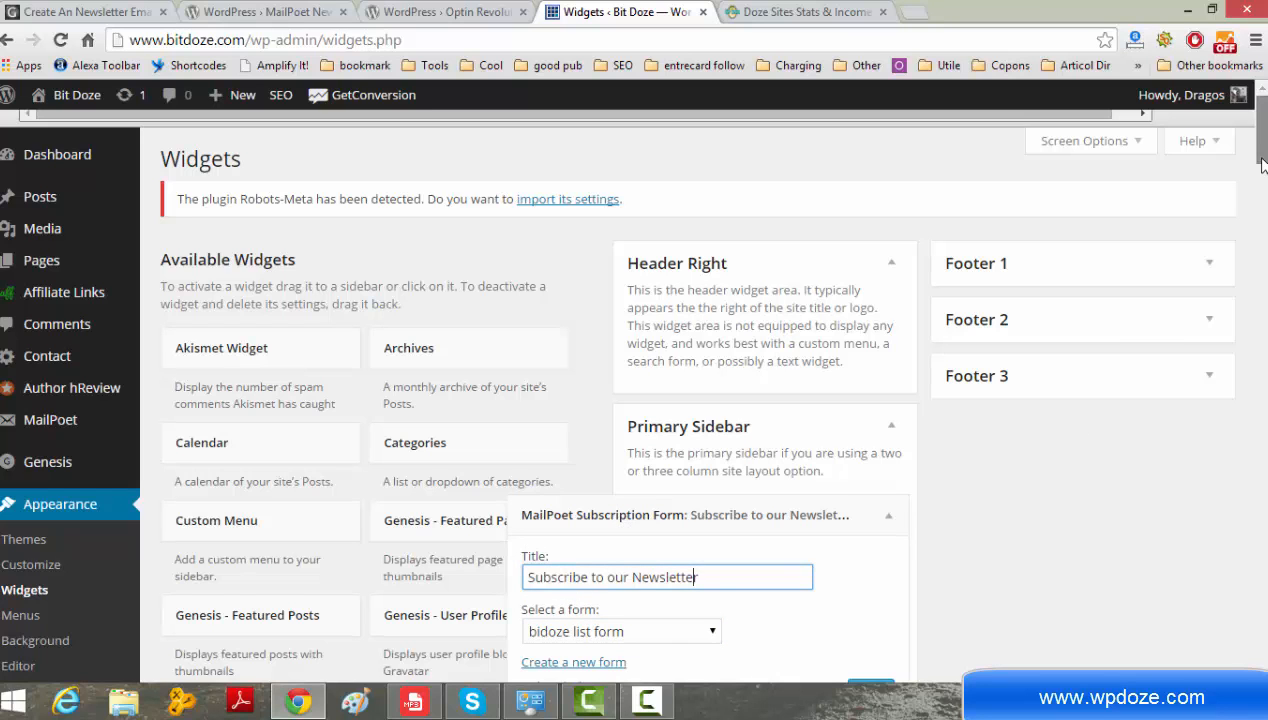
pyautogui.moveTo(1262, 165); pyautogui.dragTo(1262, 205)
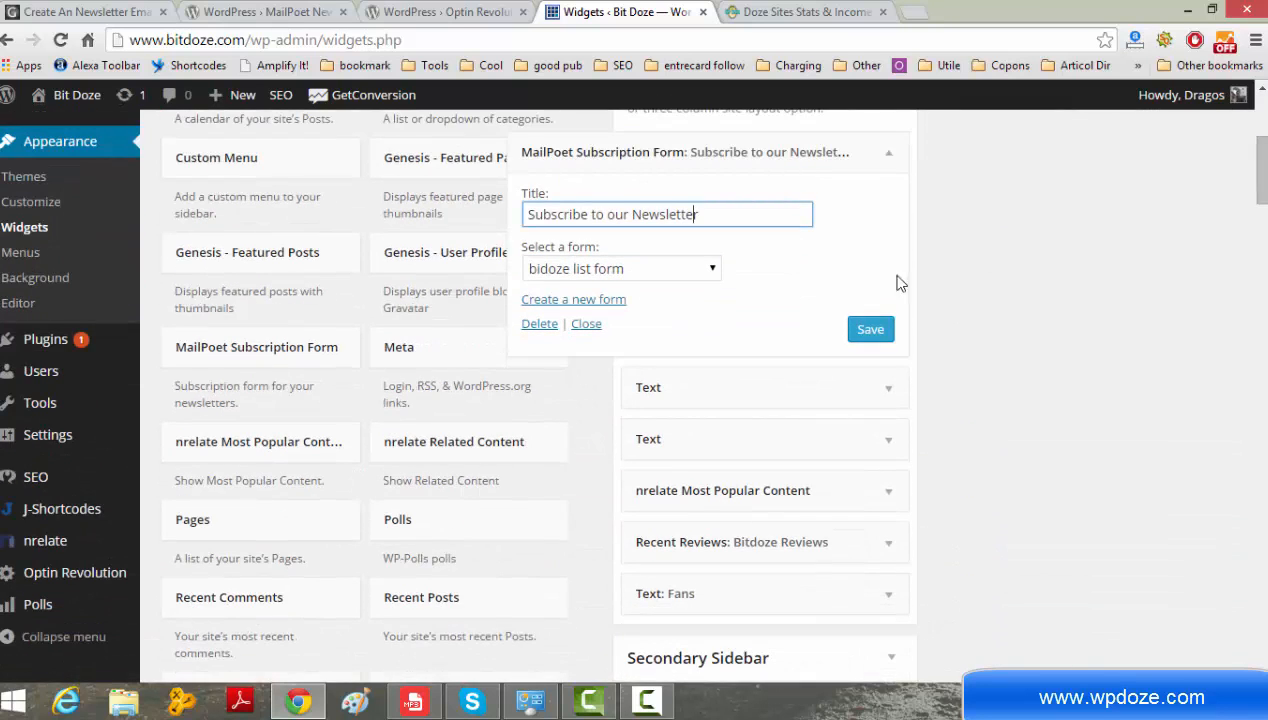
pyautogui.click(872, 330)
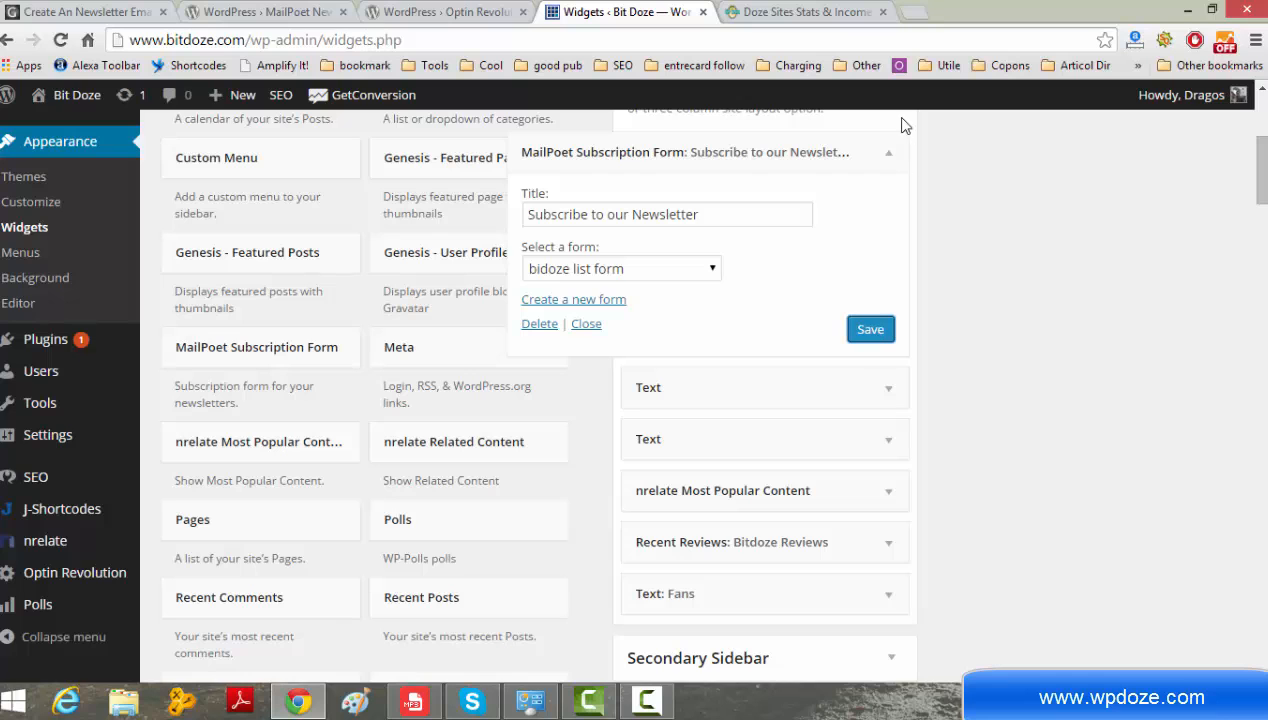
pyautogui.click(893, 158)
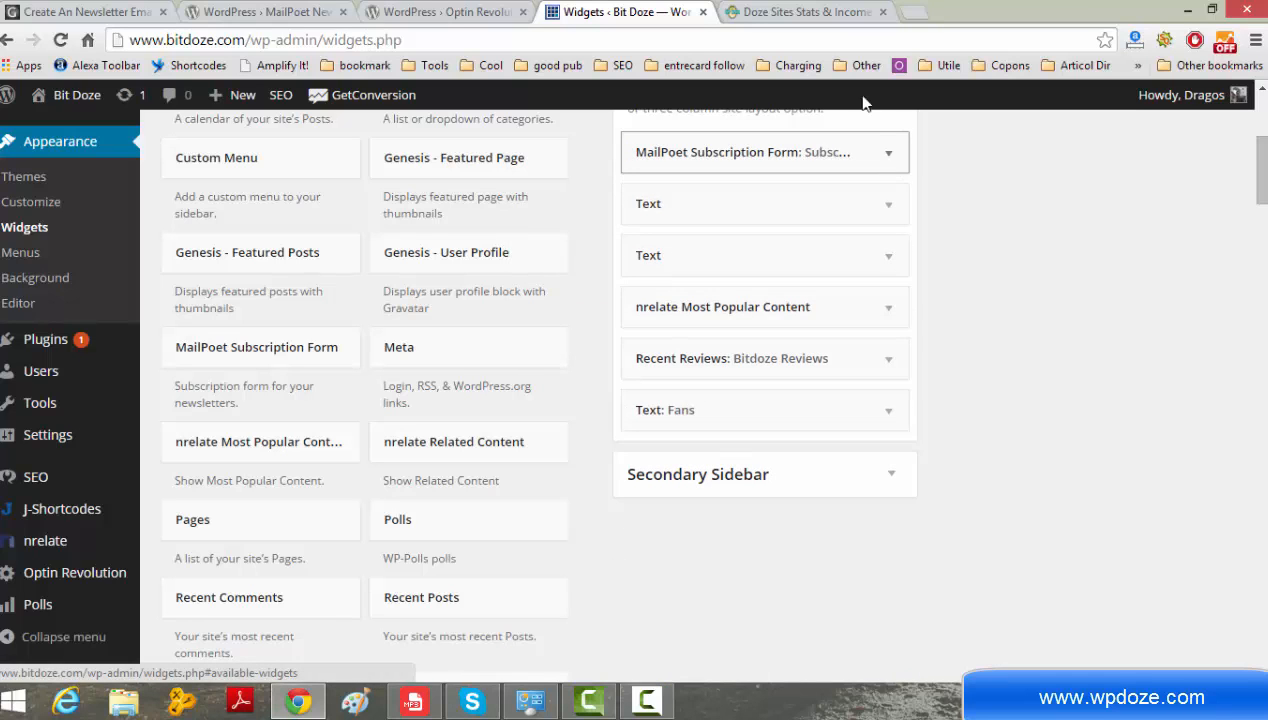
# - Reload the October 2014 stats and income post, dismiss the popup and check the newsletter form in its sidebar
pyautogui.click(815, 11)
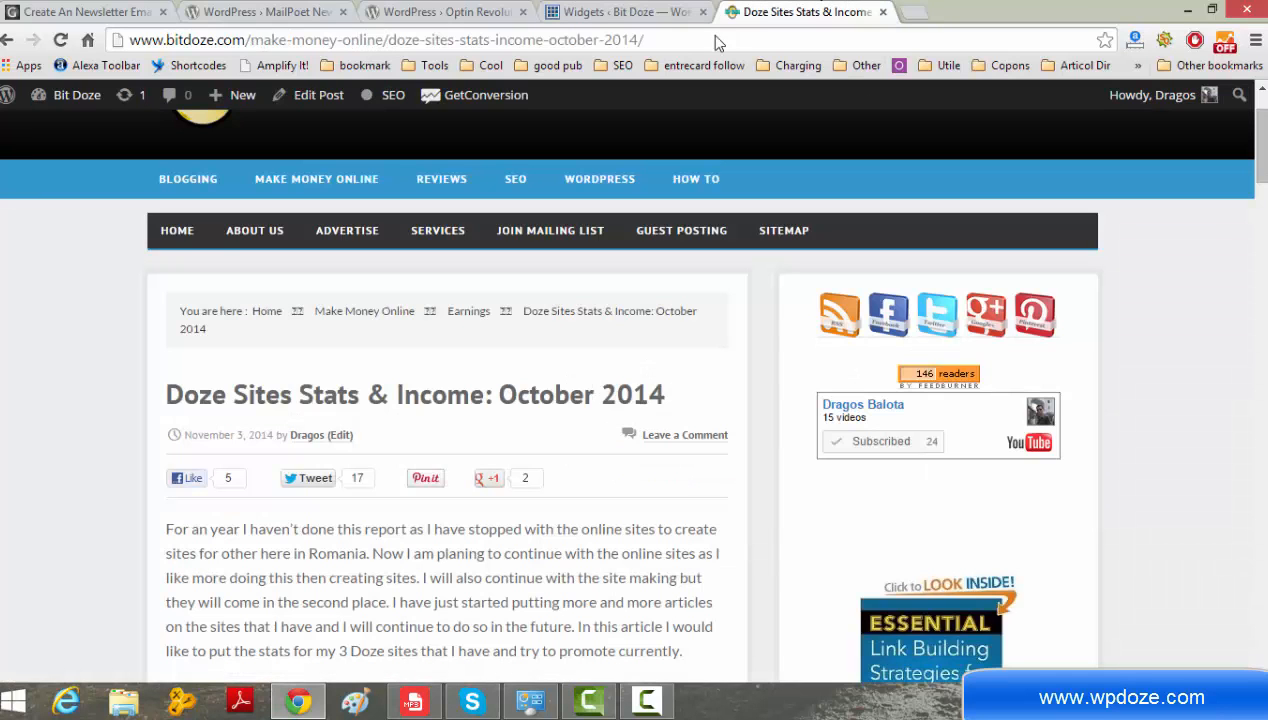
pyautogui.click(650, 40)
pyautogui.press('Return')
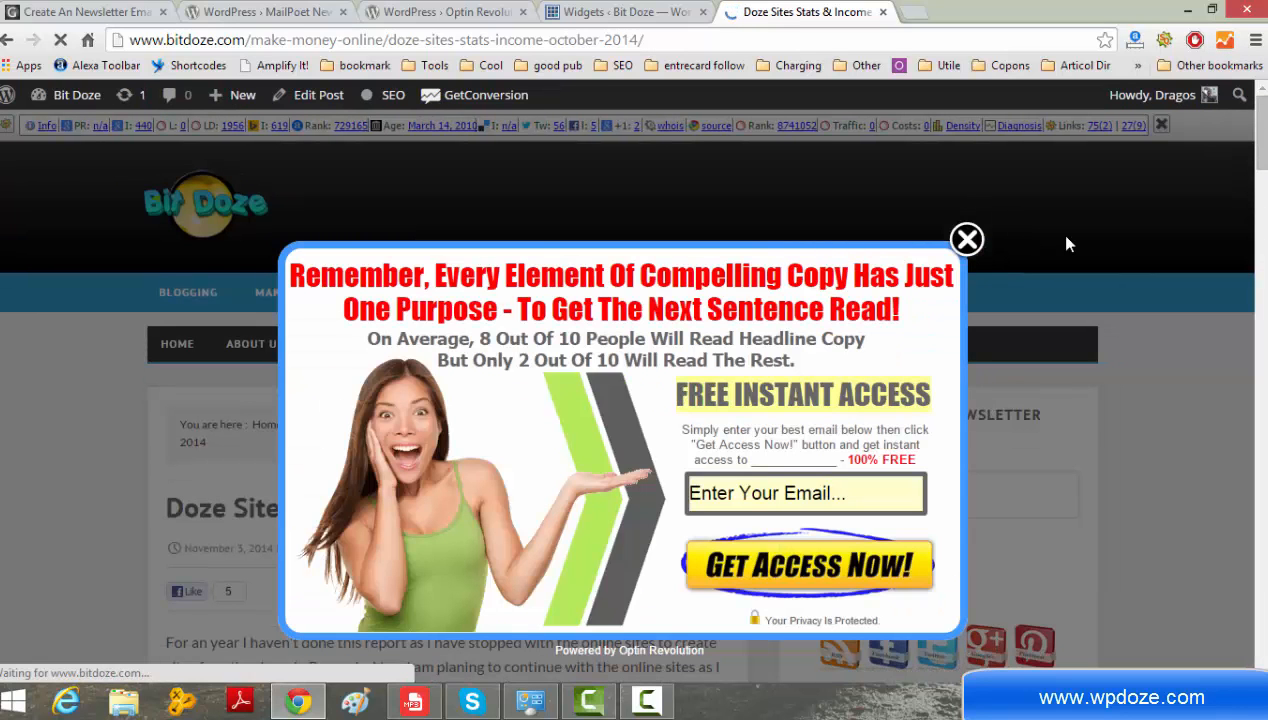
pyautogui.click(976, 245)
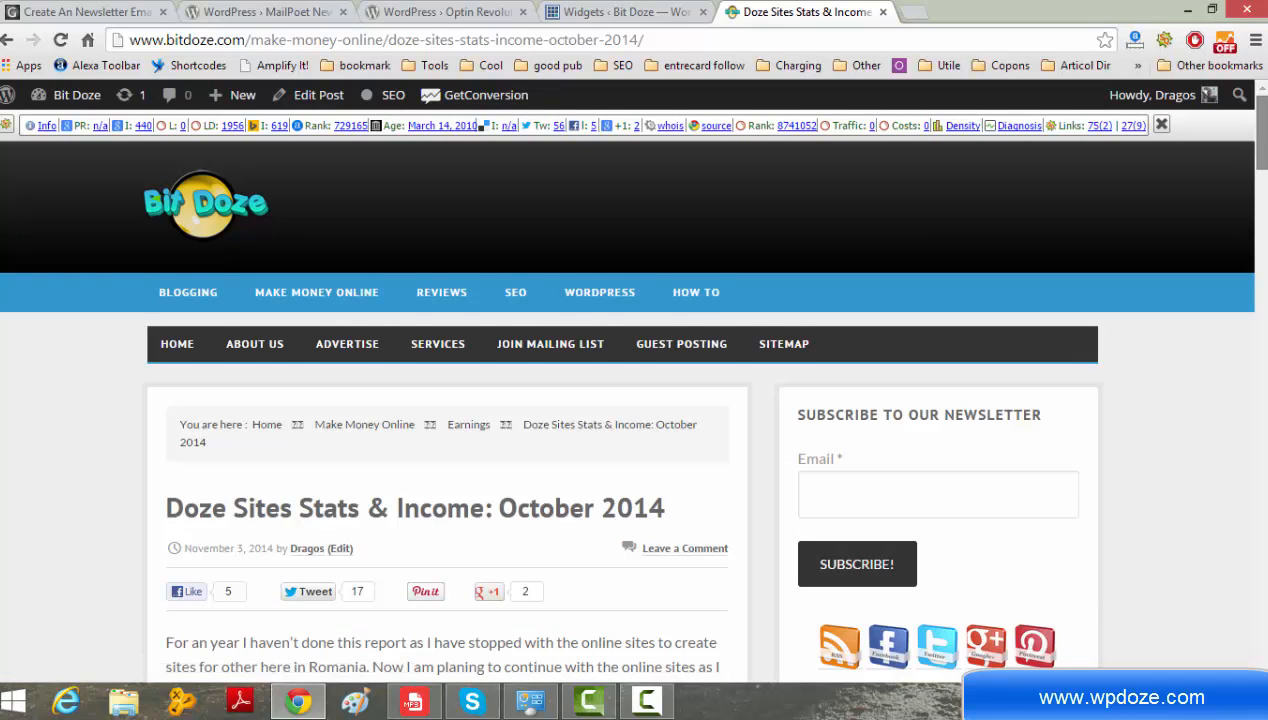
pyautogui.scroll(-2, 1091, 253)
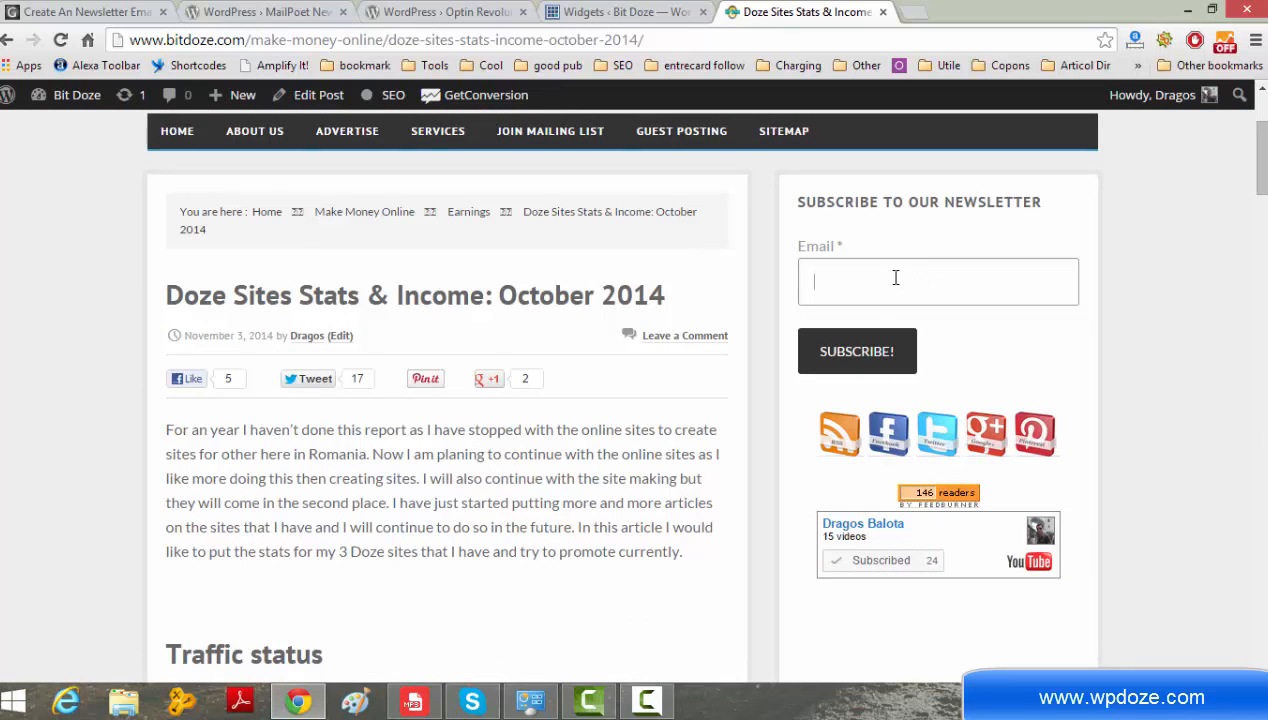
pyautogui.moveTo(1262, 195); pyautogui.dragTo(1262, 167)
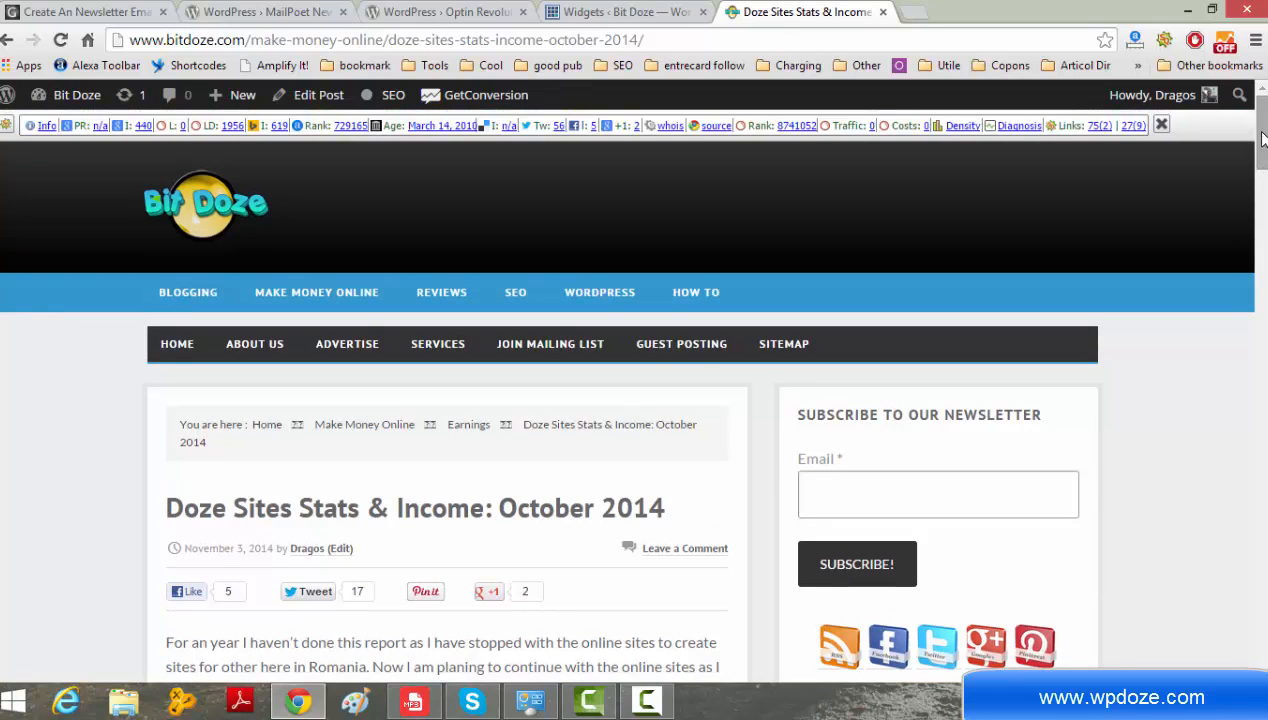
pyautogui.click(652, 10)
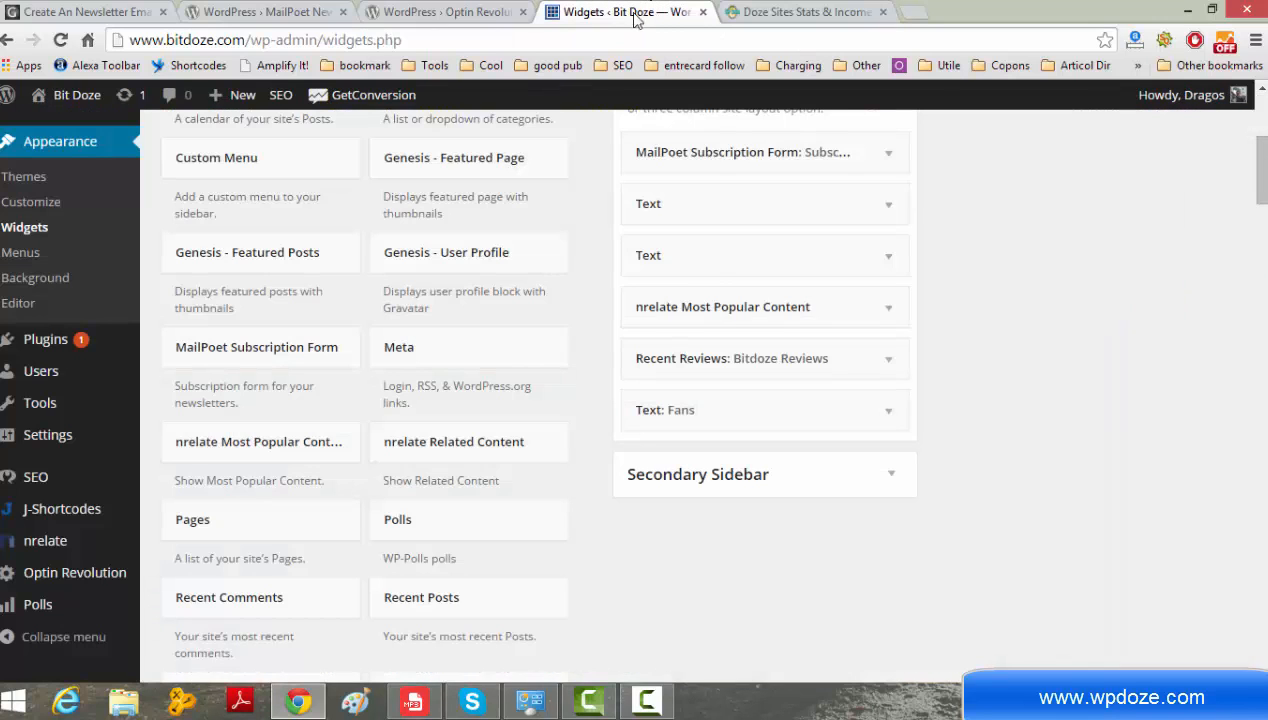
pyautogui.click(836, 10)
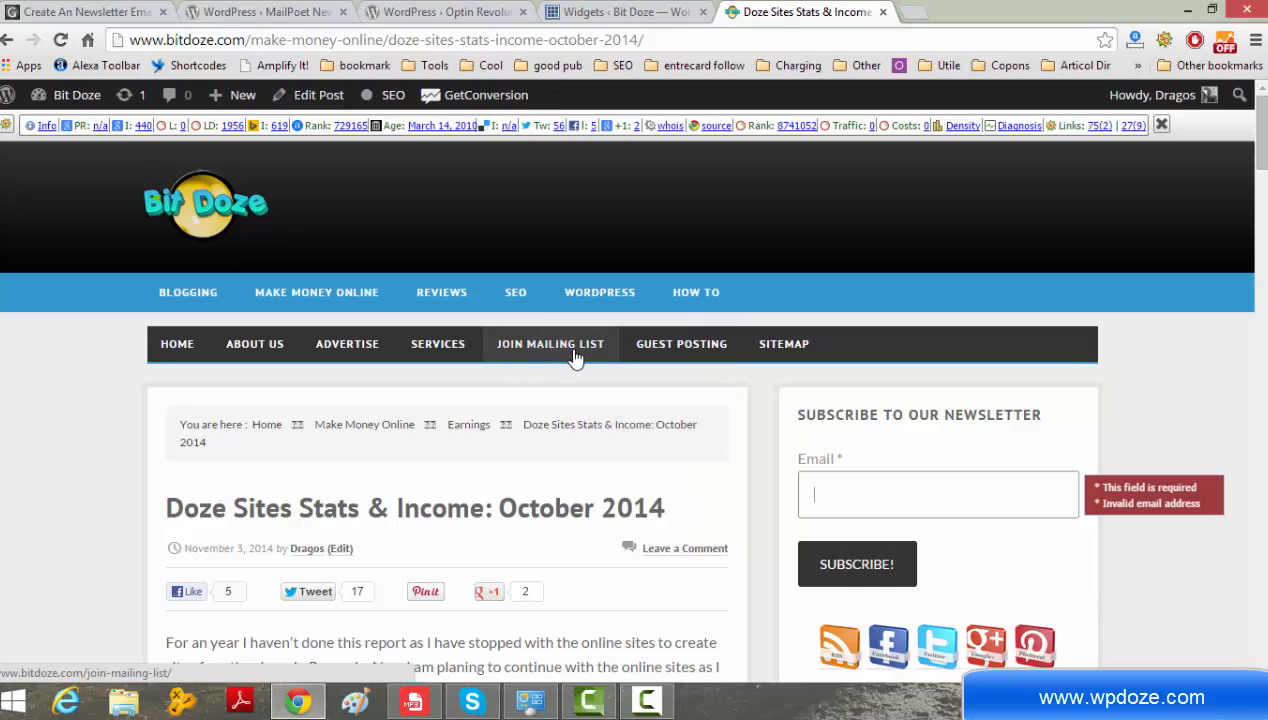
# - Create a new WordPress page titled "Nesletter Page" with the body text "Subscribe to our newsletter!!!!"
pyautogui.click(628, 14)
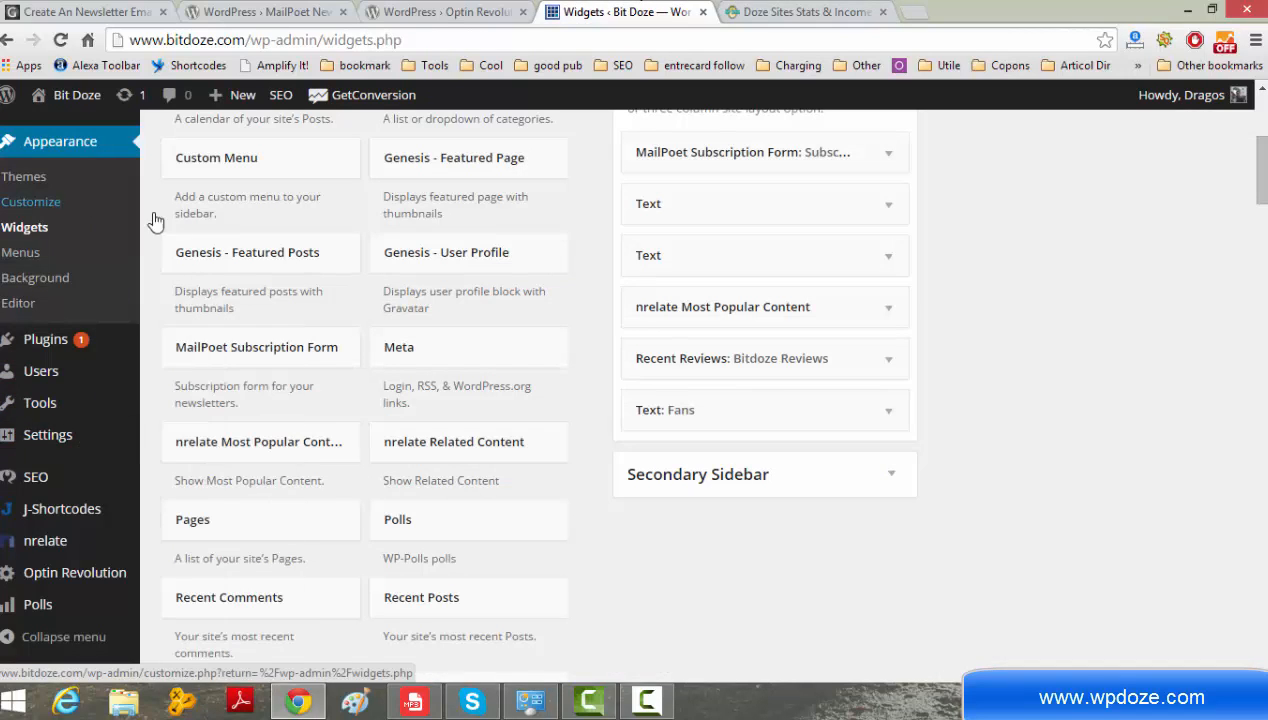
pyautogui.moveTo(1262, 156); pyautogui.dragTo(1262, 120)
pyautogui.moveTo(68, 260)
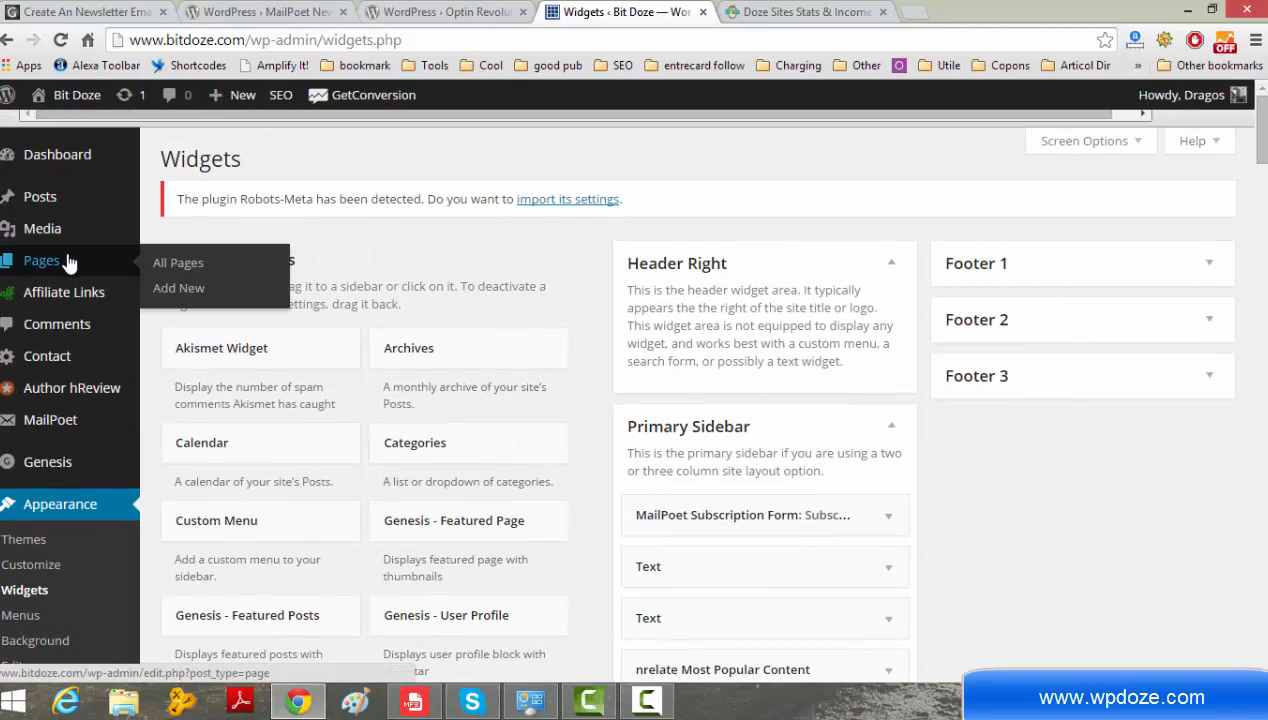
pyautogui.click(196, 288)
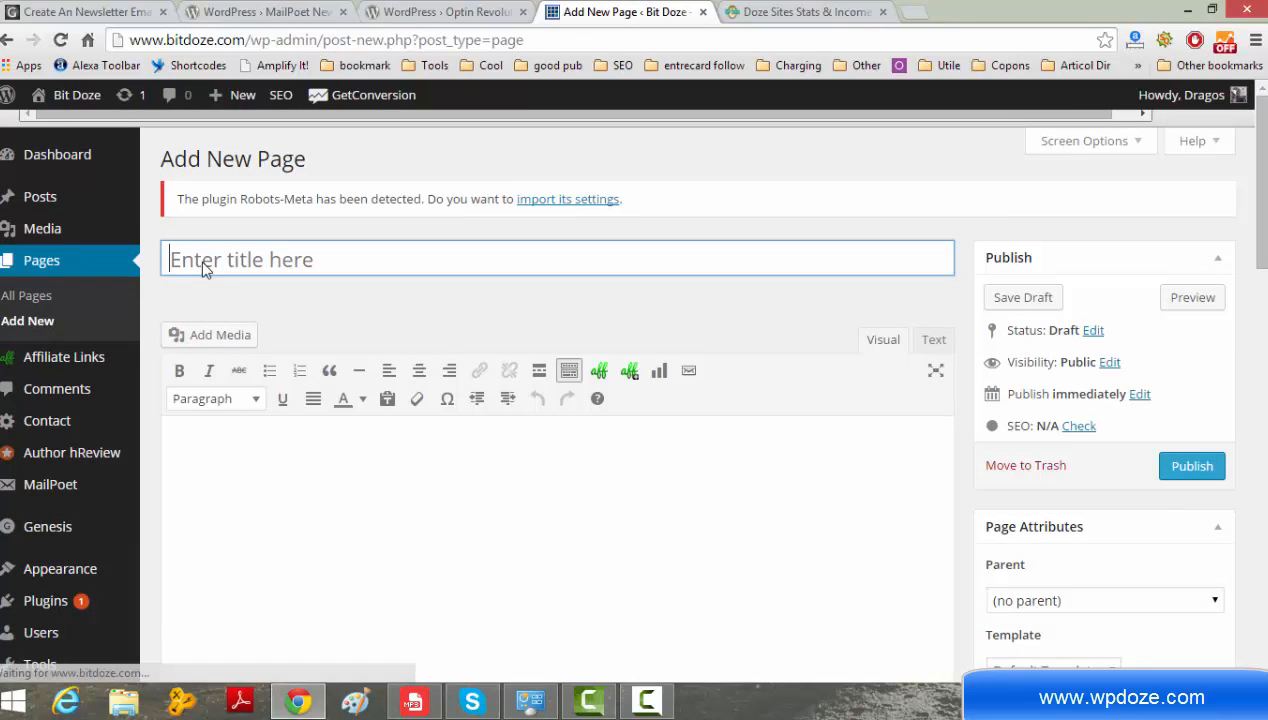
pyautogui.write('Ne')
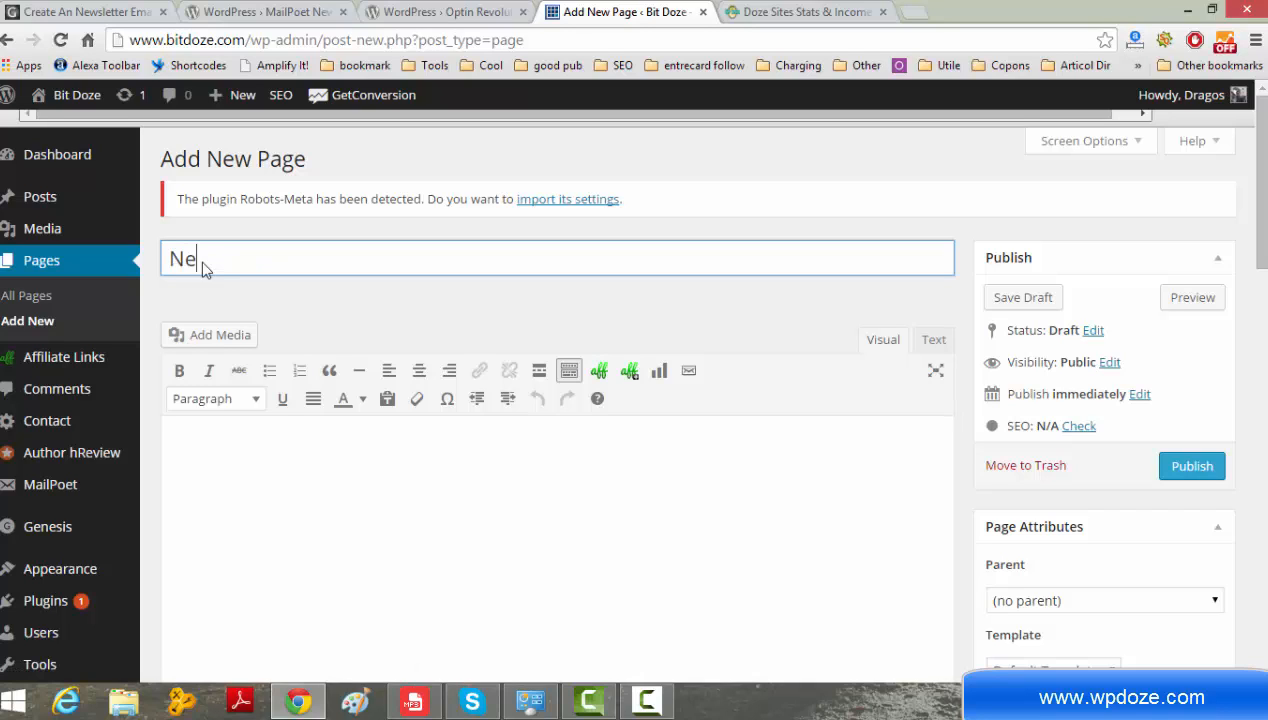
pyautogui.write('sletter Page')
pyautogui.click(380, 520)
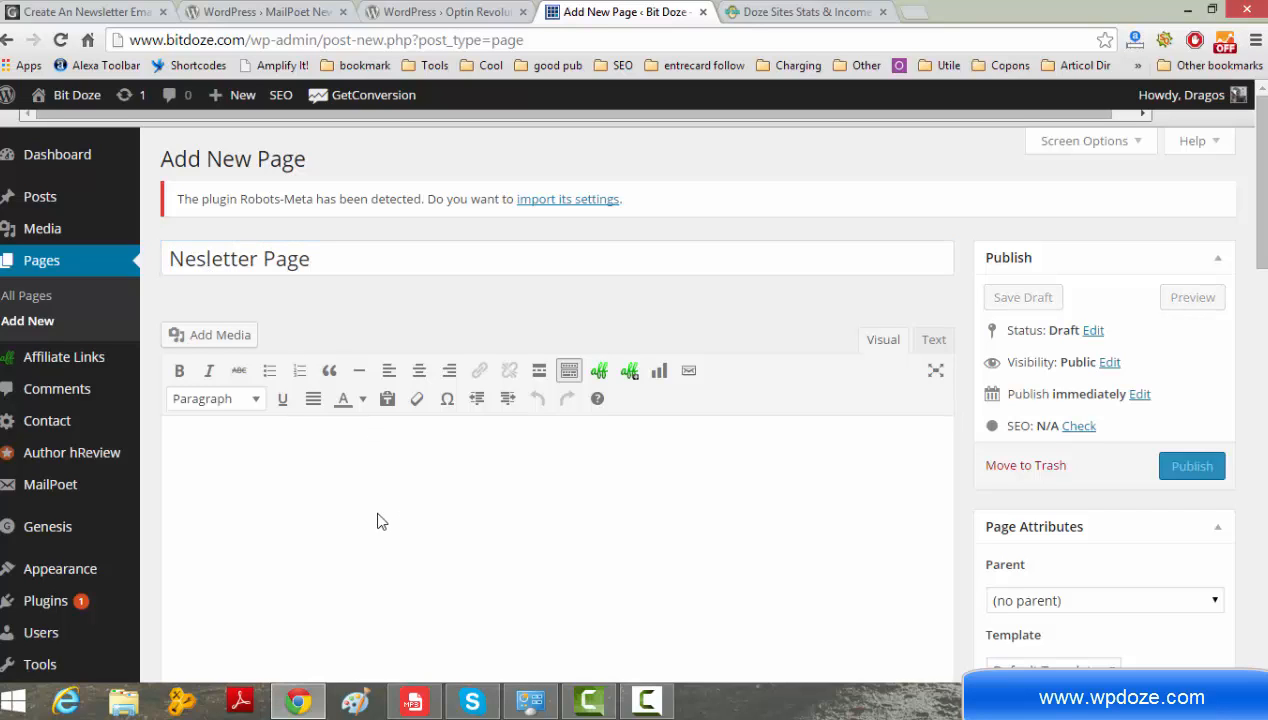
pyautogui.write('Subscribe to our newsletter!!!!')
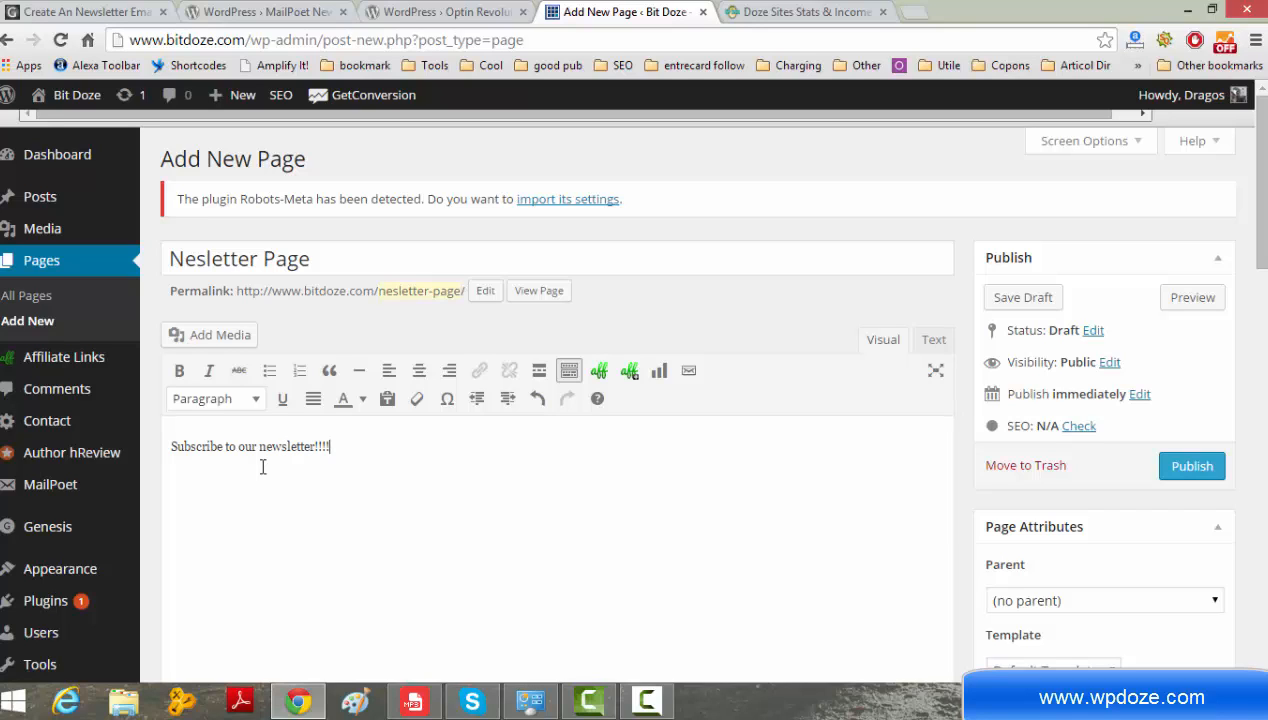
# - Format the "Subscribe to our newsletter!!!!" line as Heading 2
pyautogui.tripleClick(297, 457)
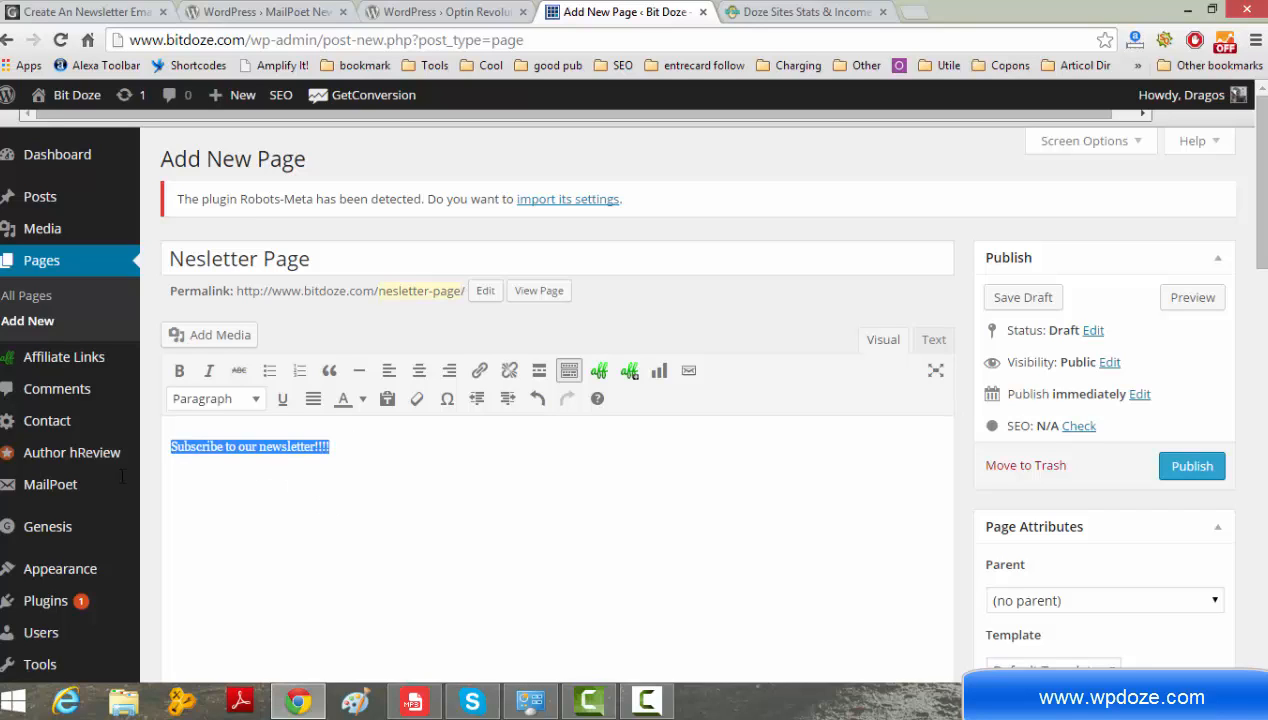
pyautogui.click(248, 399)
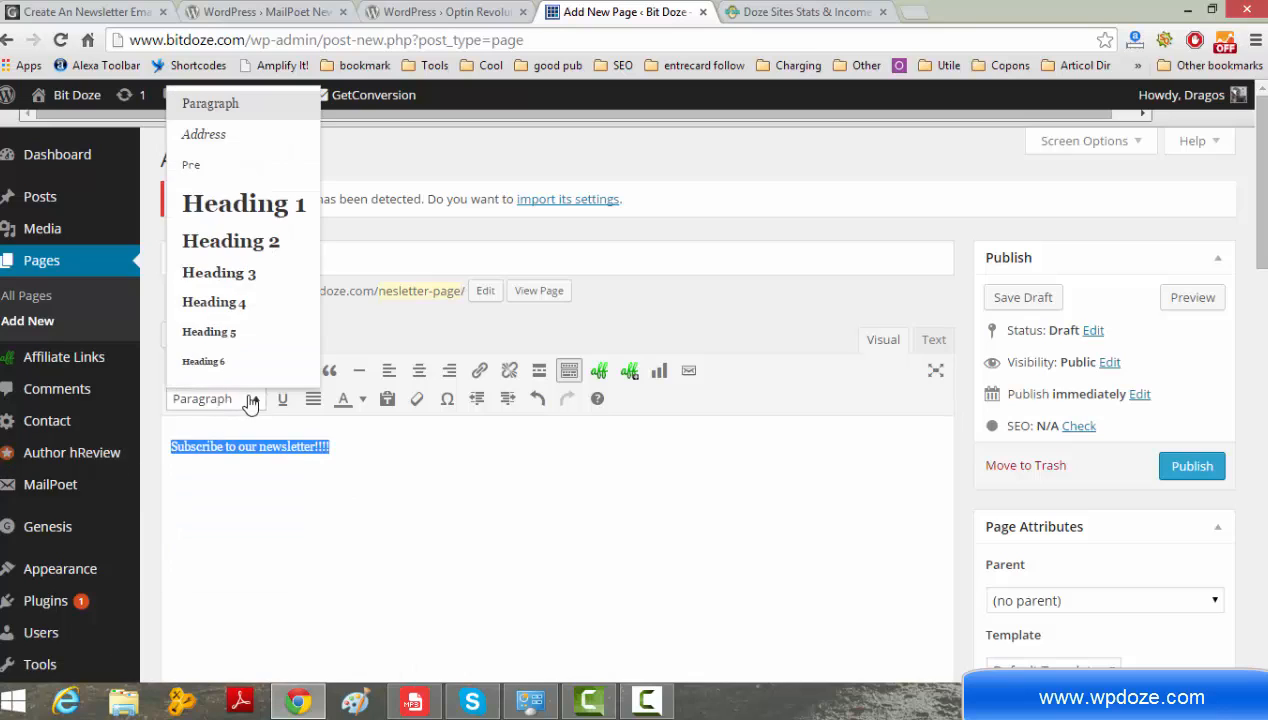
pyautogui.click(258, 241)
# - Insert the MailPoet subscription form "bidoze list form" on a new line below the page's heading
pyautogui.click(467, 444)
pyautogui.press('Return')
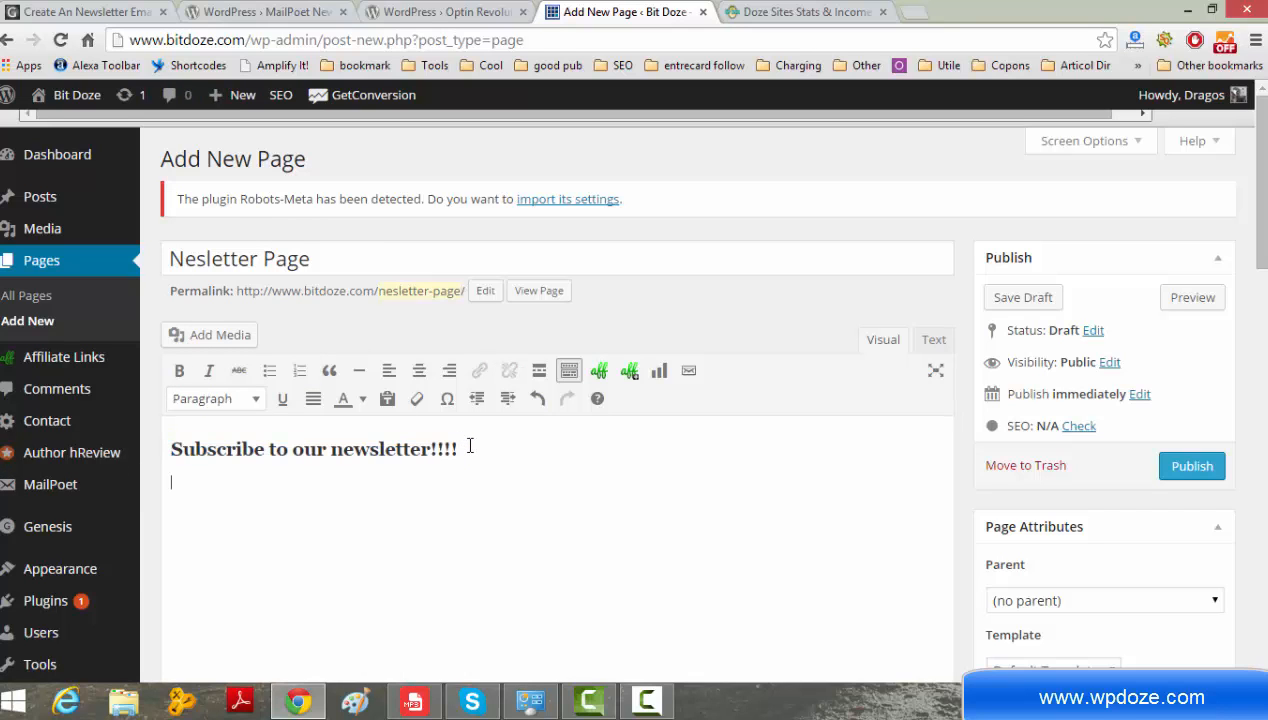
pyautogui.click(689, 372)
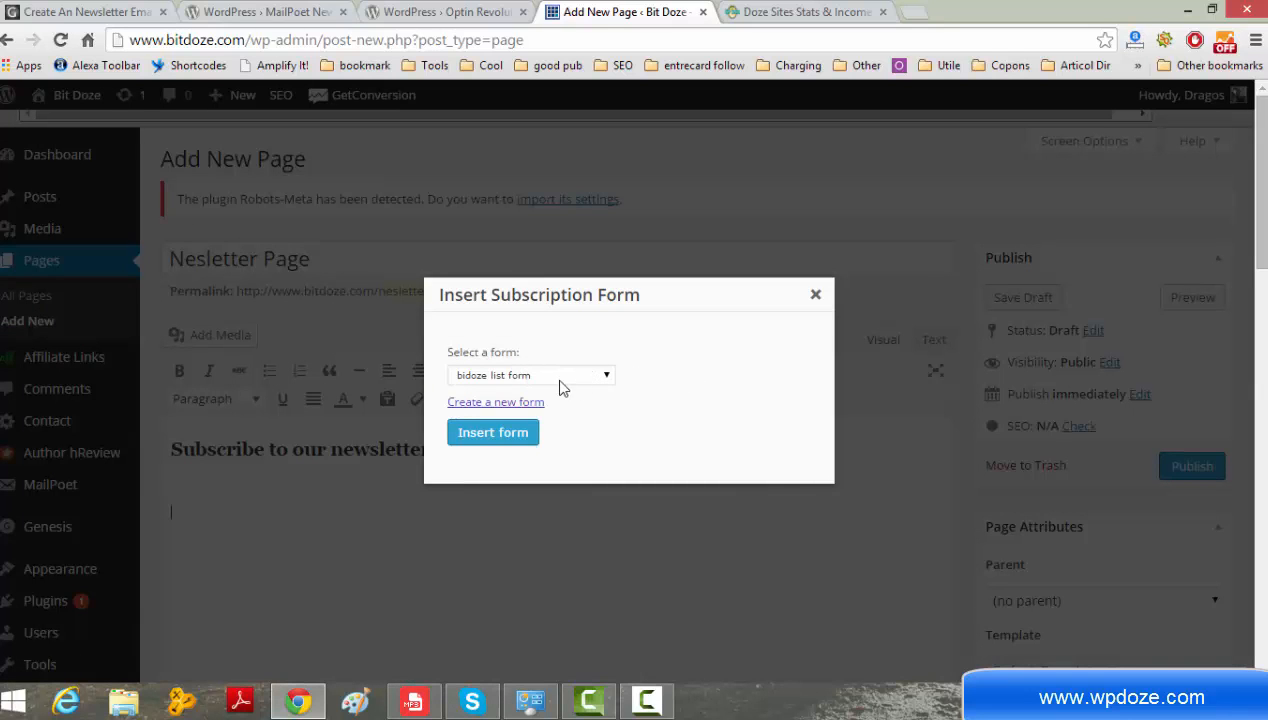
pyautogui.click(512, 432)
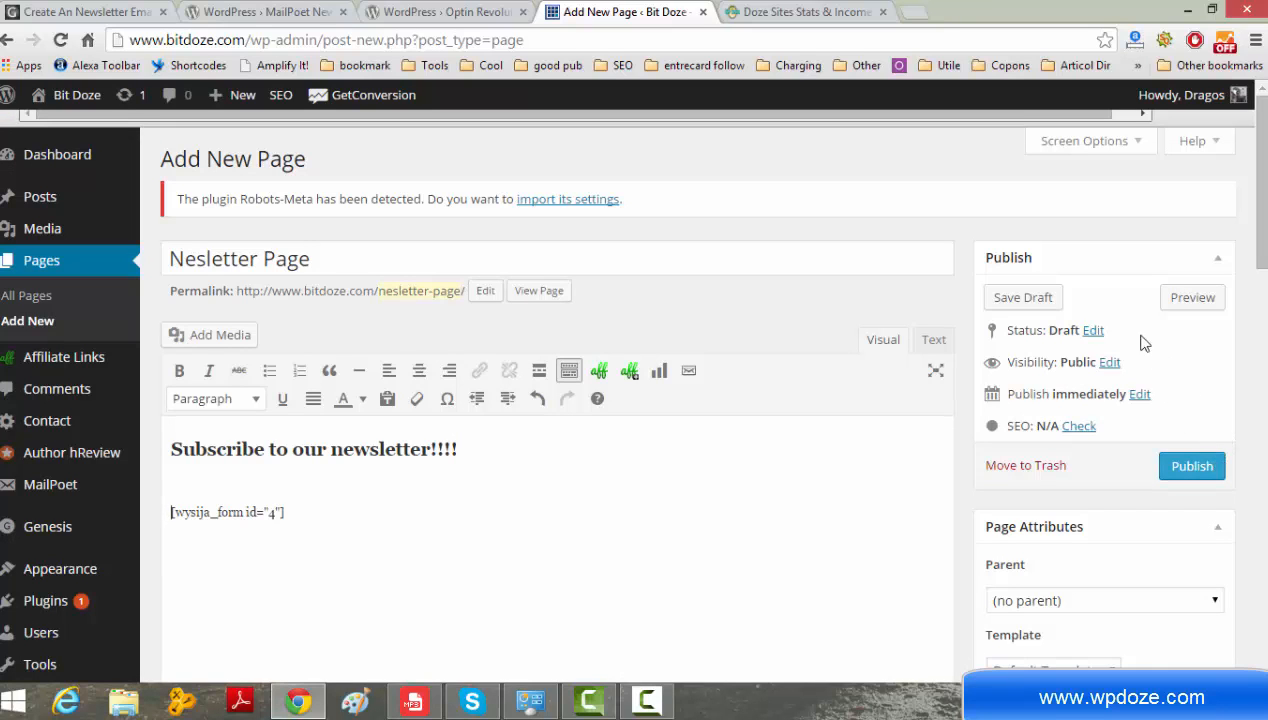
# - Preview the new page, dismiss the popup and check the embedded subscription form's email field
pyautogui.click(1195, 300)
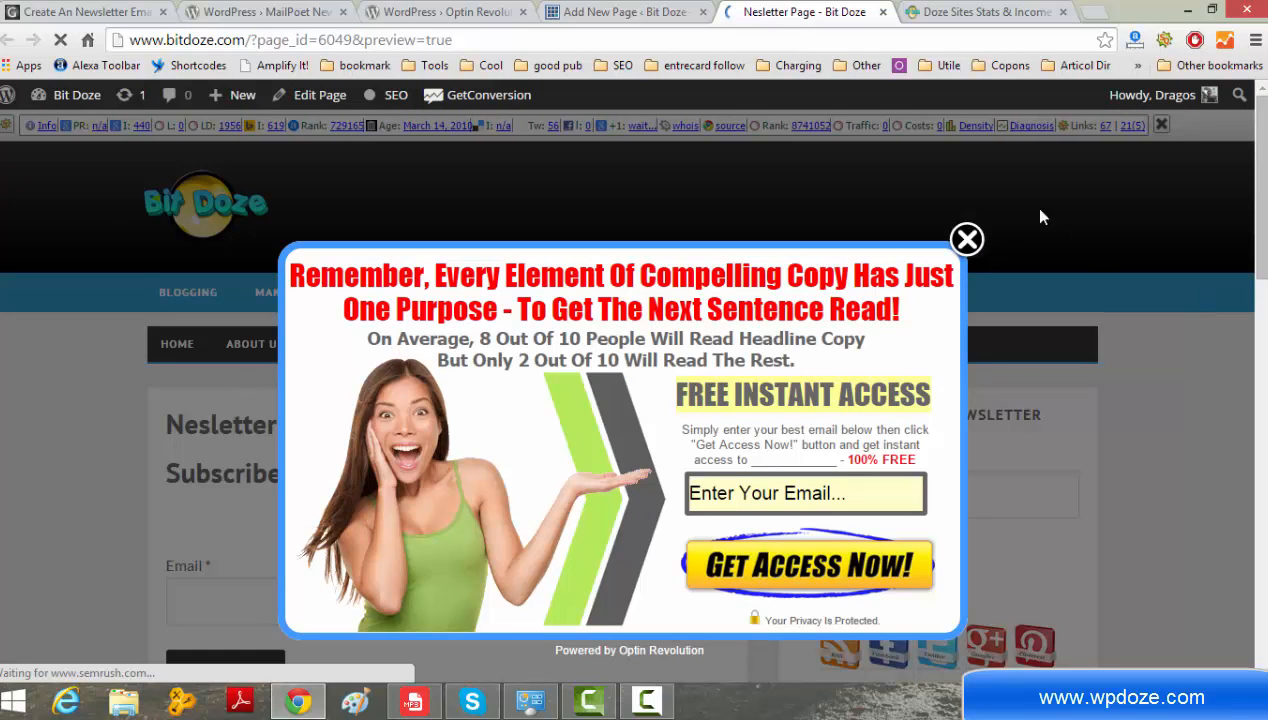
pyautogui.click(966, 240)
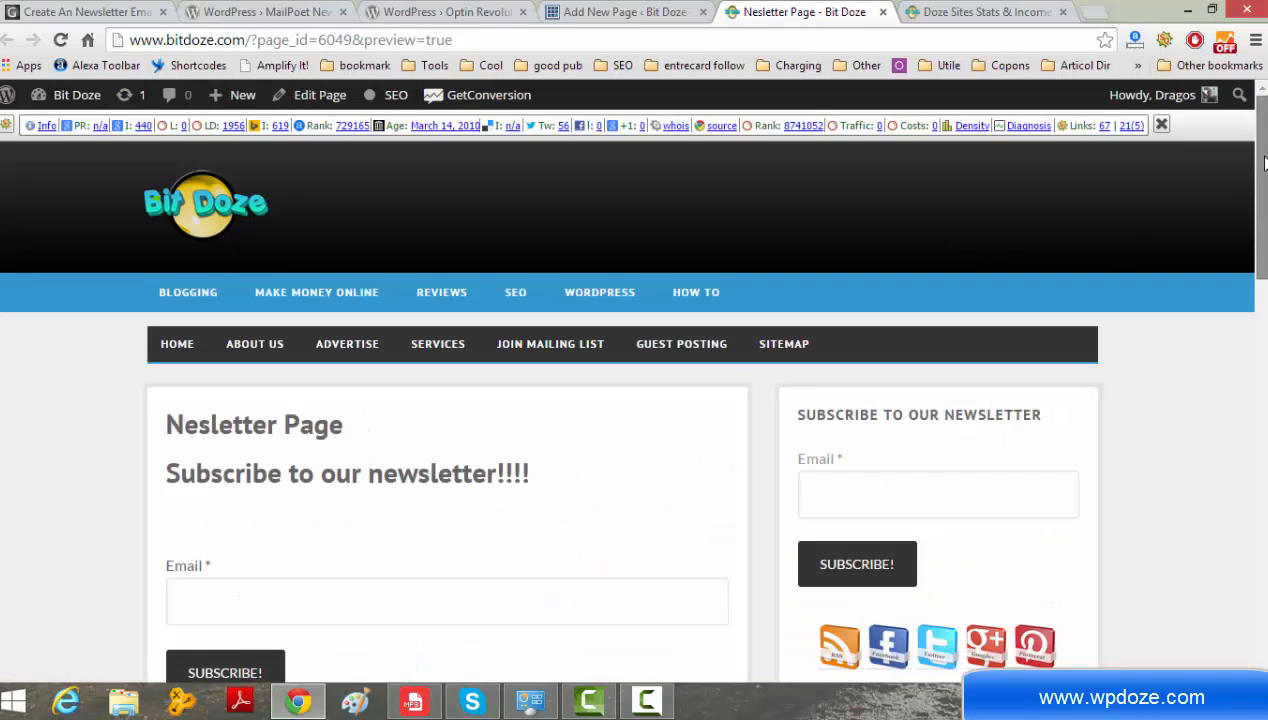
pyautogui.scroll(-2, 1263, 205)
pyautogui.scroll(-1, 1263, 205)
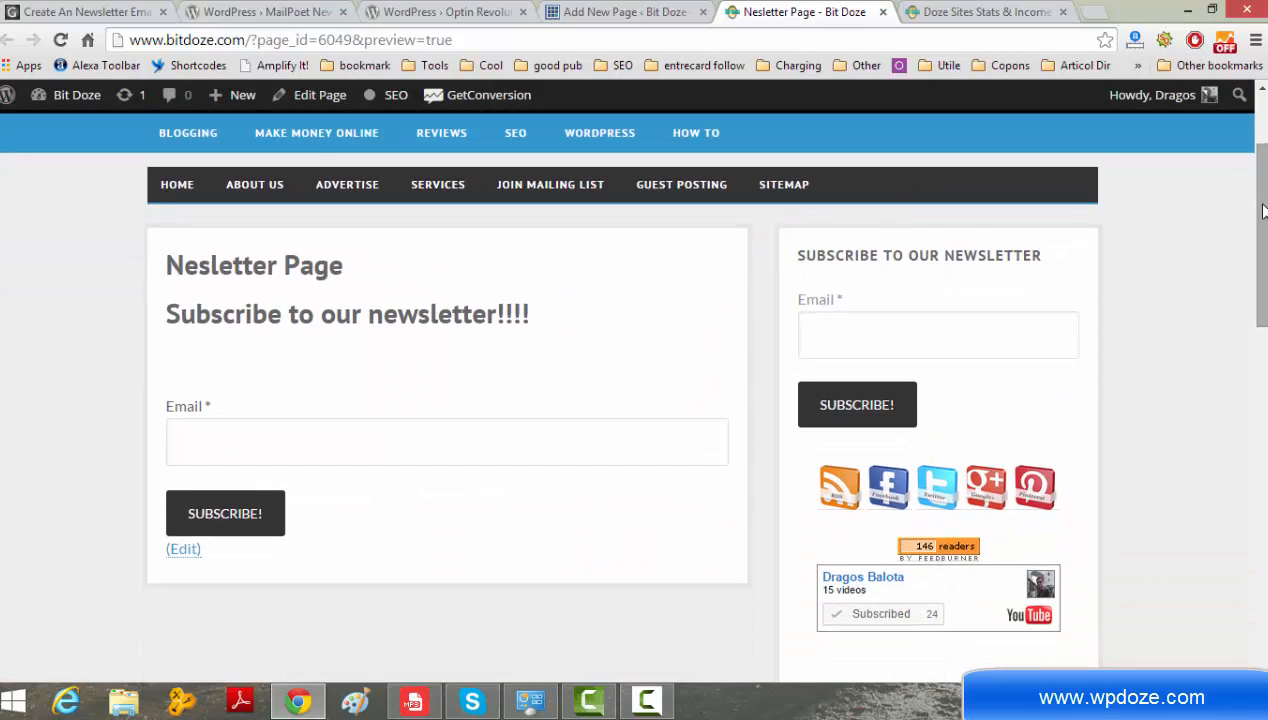
pyautogui.click(356, 424)
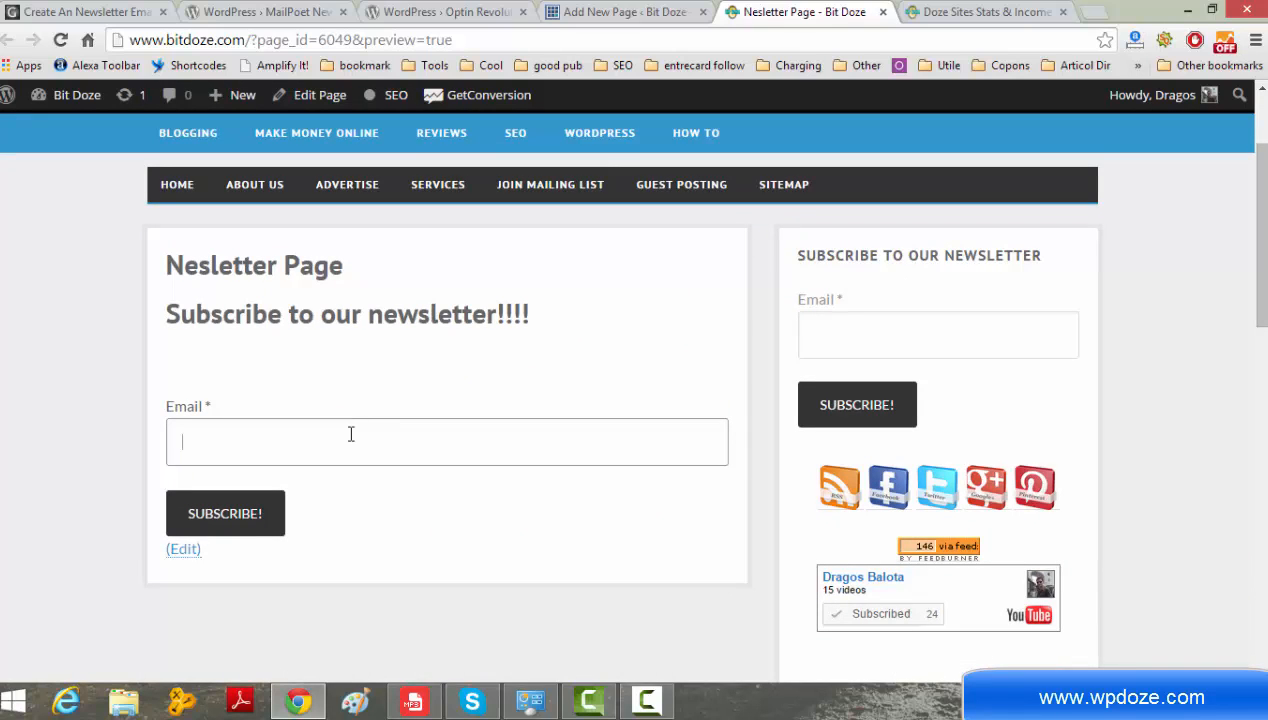
pyautogui.click(658, 328)
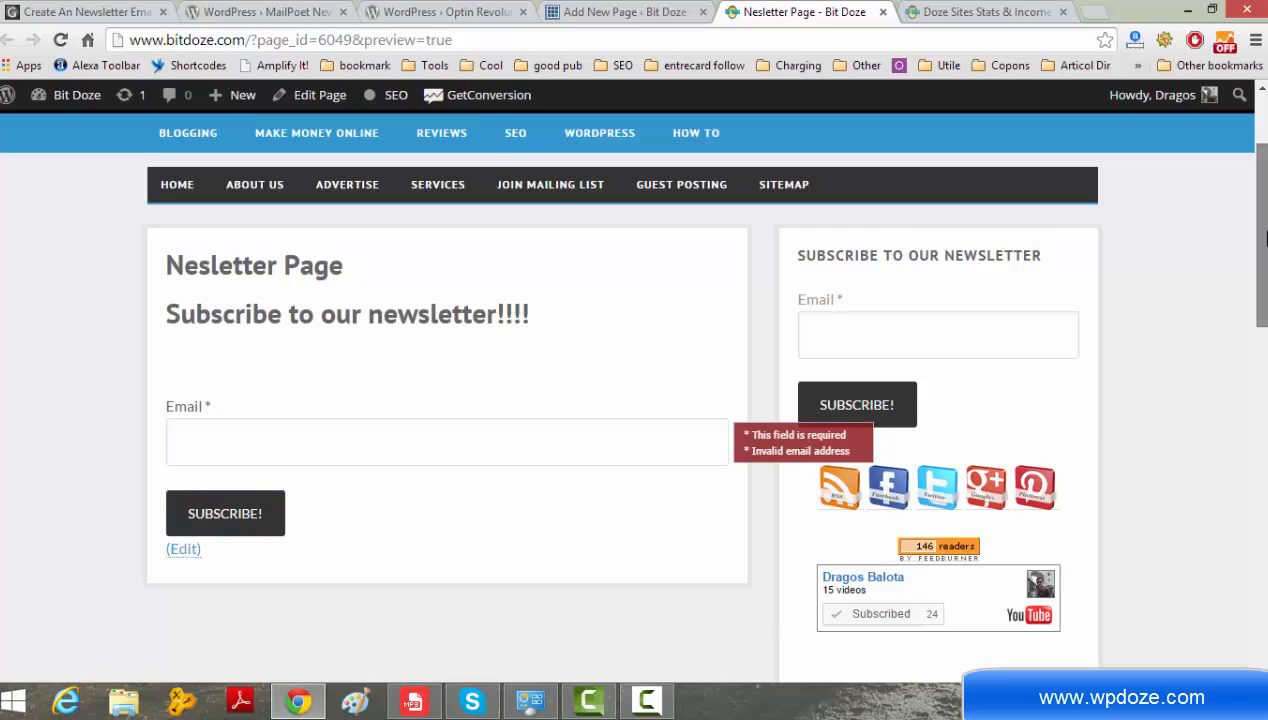
pyautogui.moveTo(1264, 225); pyautogui.dragTo(1264, 140)
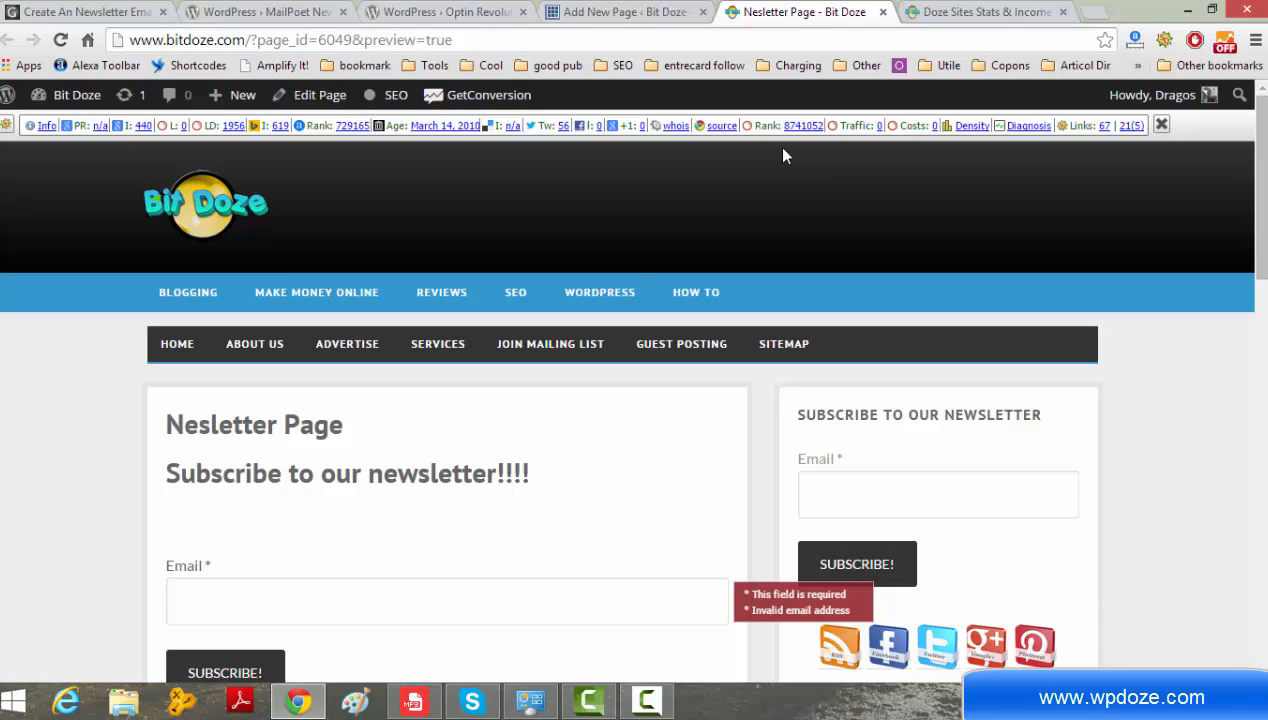
pyautogui.click(617, 10)
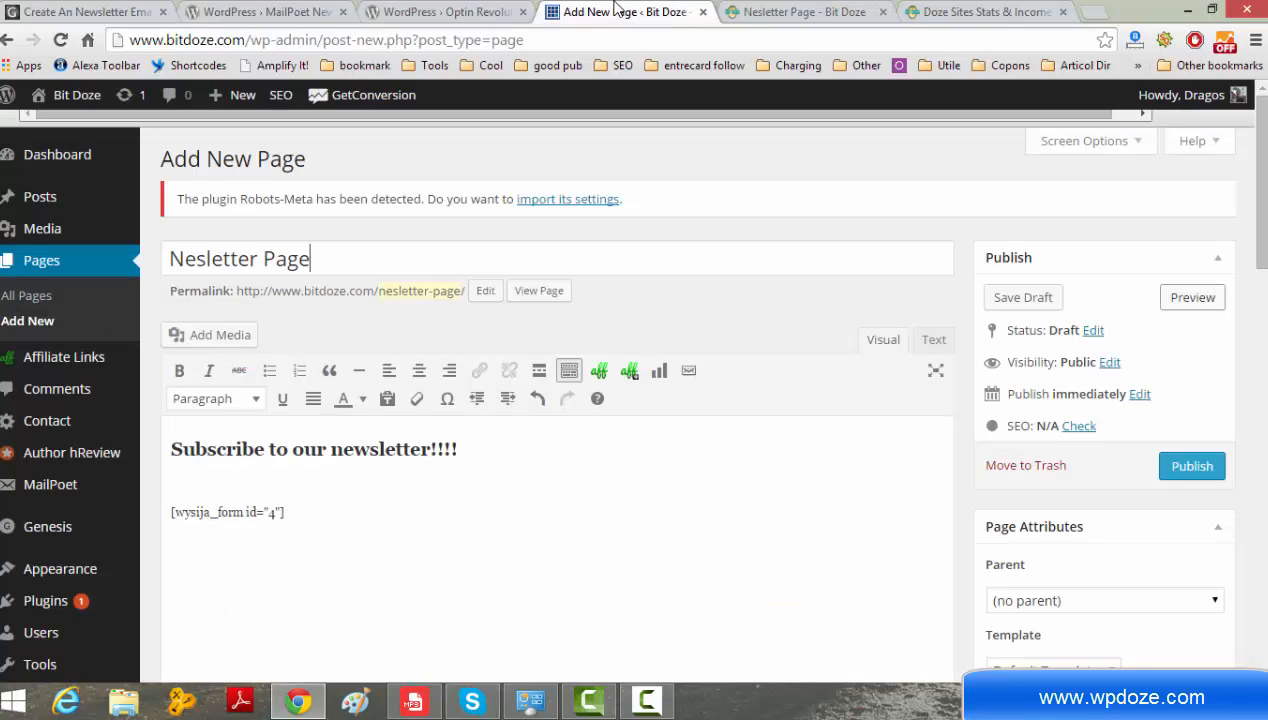
pyautogui.click(452, 10)
pyautogui.click(295, 10)
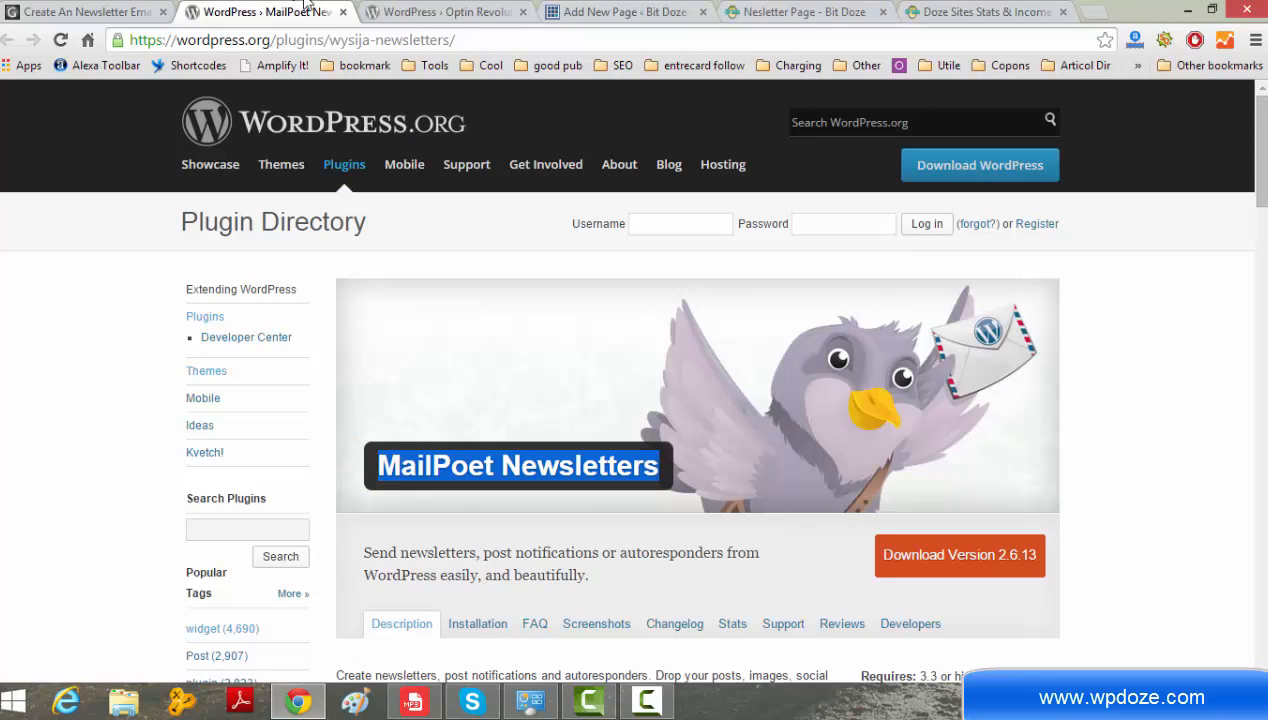
# - Go from the unsaved page draft to MailPoet's newsletter list, discarding the unsaved changes
pyautogui.click(600, 10)
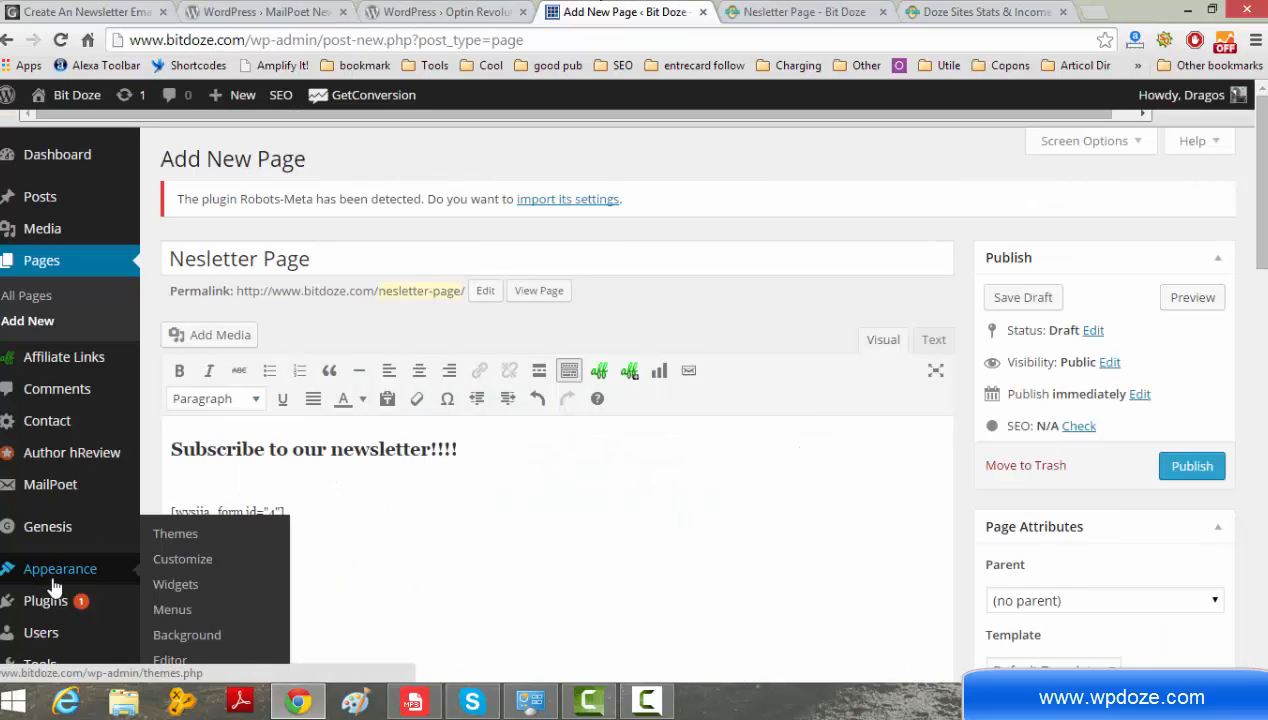
pyautogui.moveTo(87, 486)
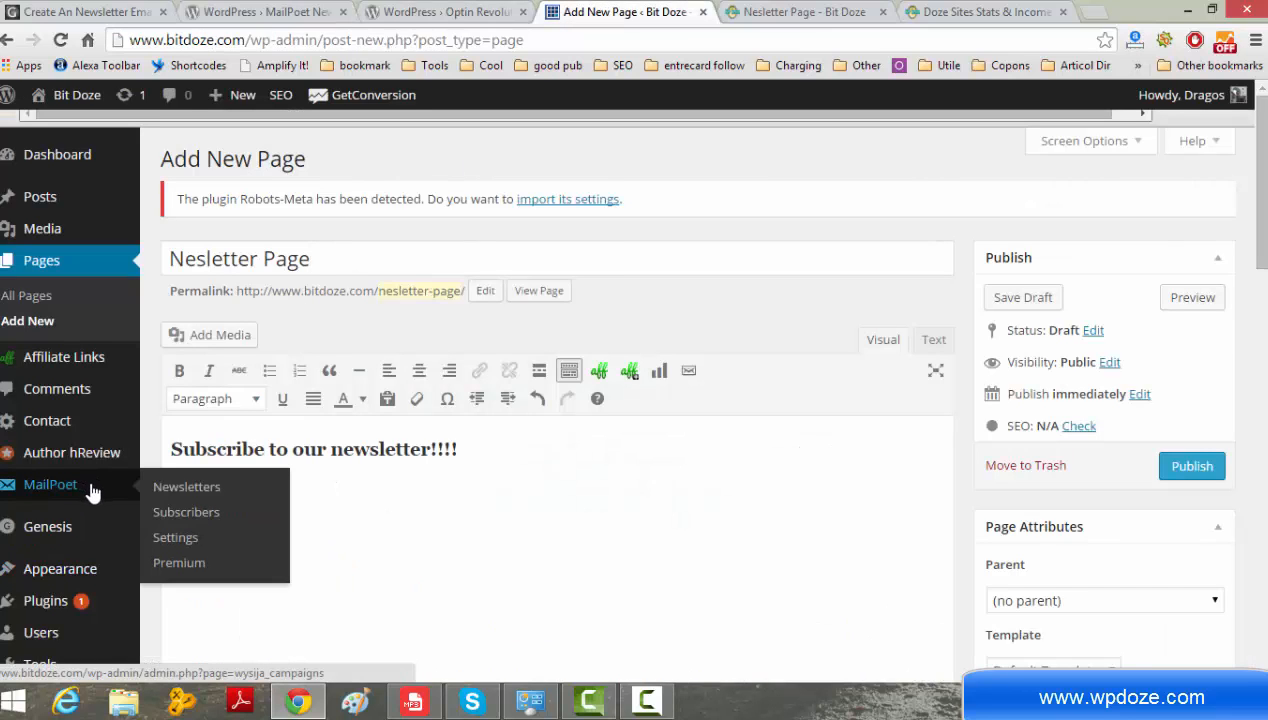
pyautogui.click(199, 489)
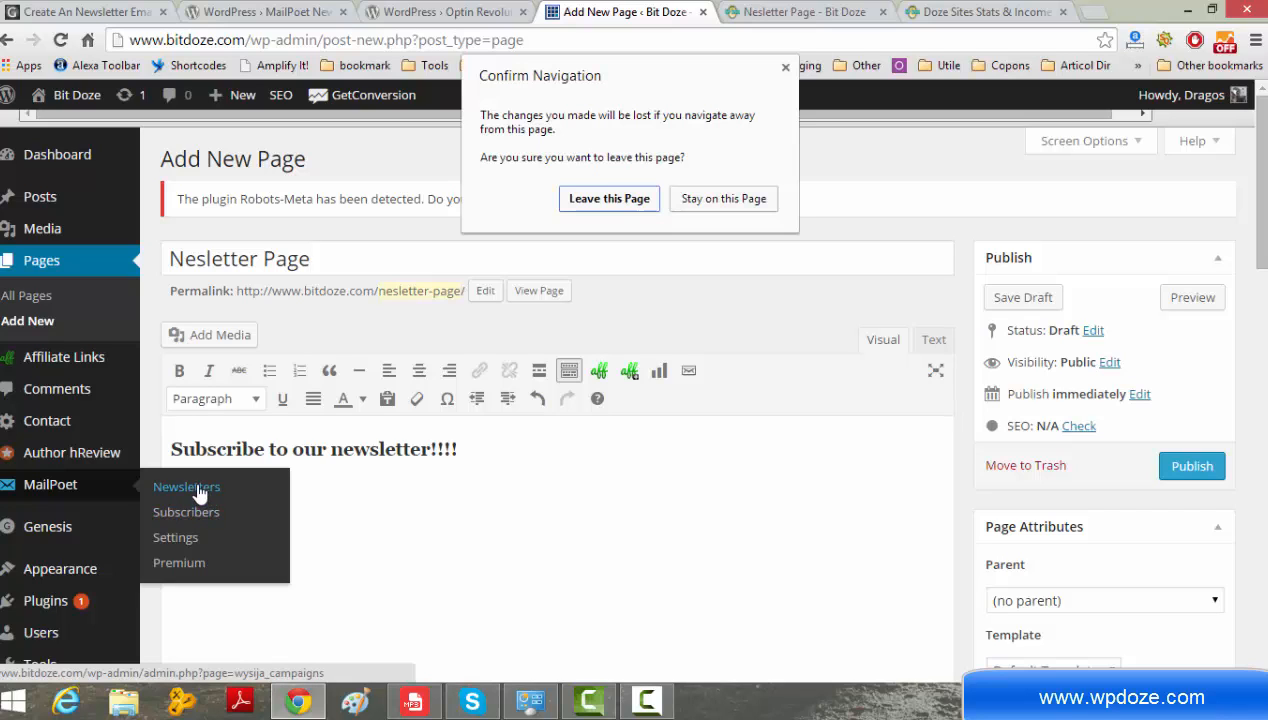
pyautogui.click(580, 203)
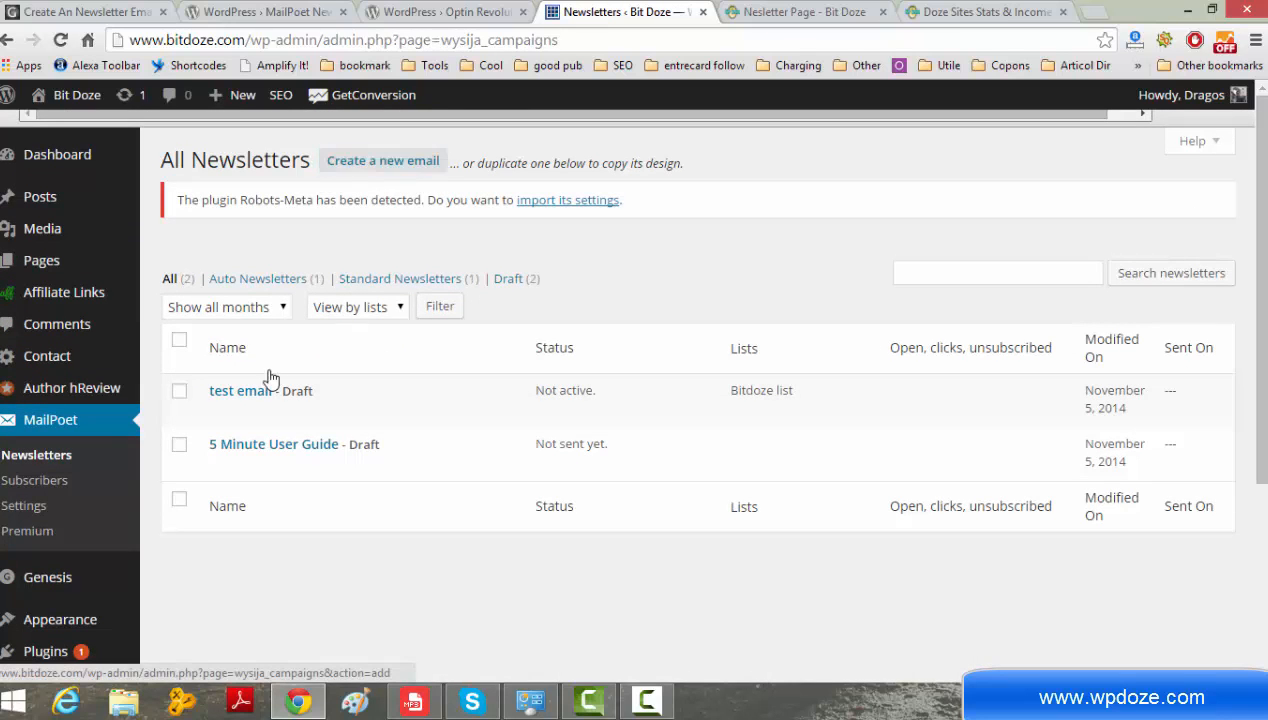
# - Create a standard newsletter for the Bitdoze list with the subject "my firs newsletter test" and continue to its design
pyautogui.click(410, 163)
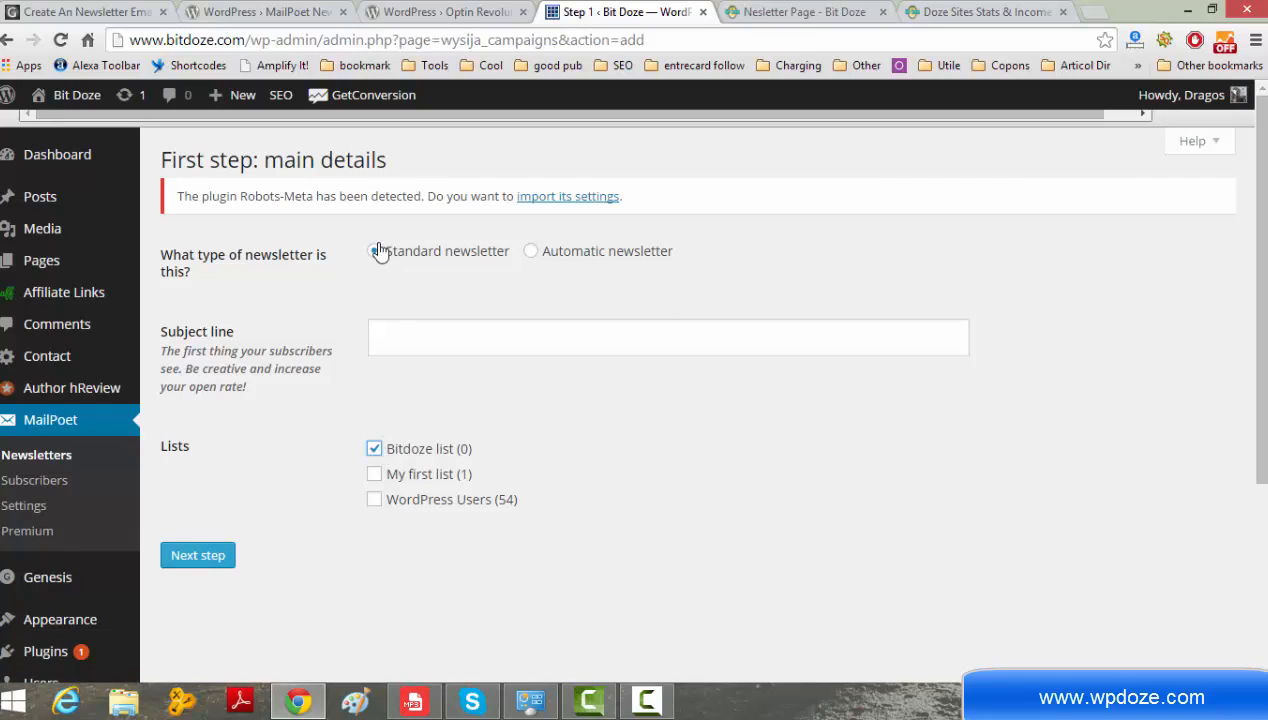
pyautogui.click(436, 336)
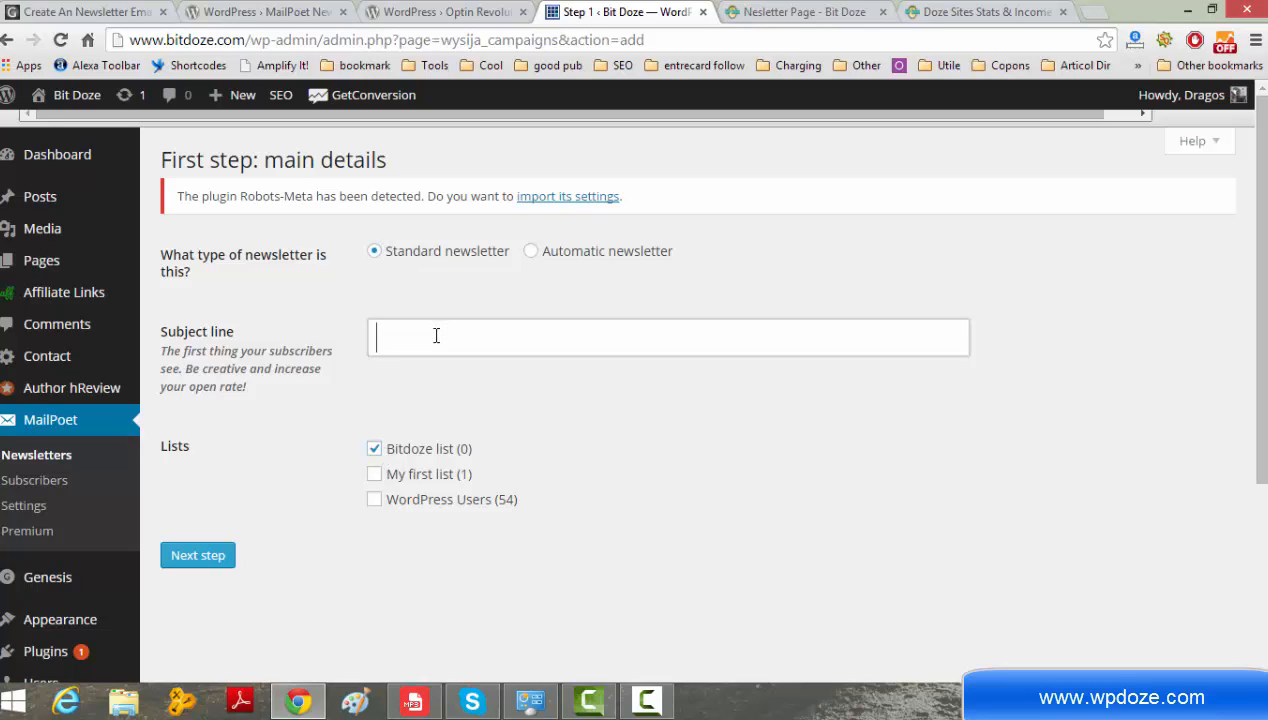
pyautogui.write('mi fir')
pyautogui.press('BackSpace')
pyautogui.press('BackSpace')
pyautogui.press('BackSpace')
pyautogui.press('BackSpace')
pyautogui.press('BackSpace')
pyautogui.write('y firs newsletter')
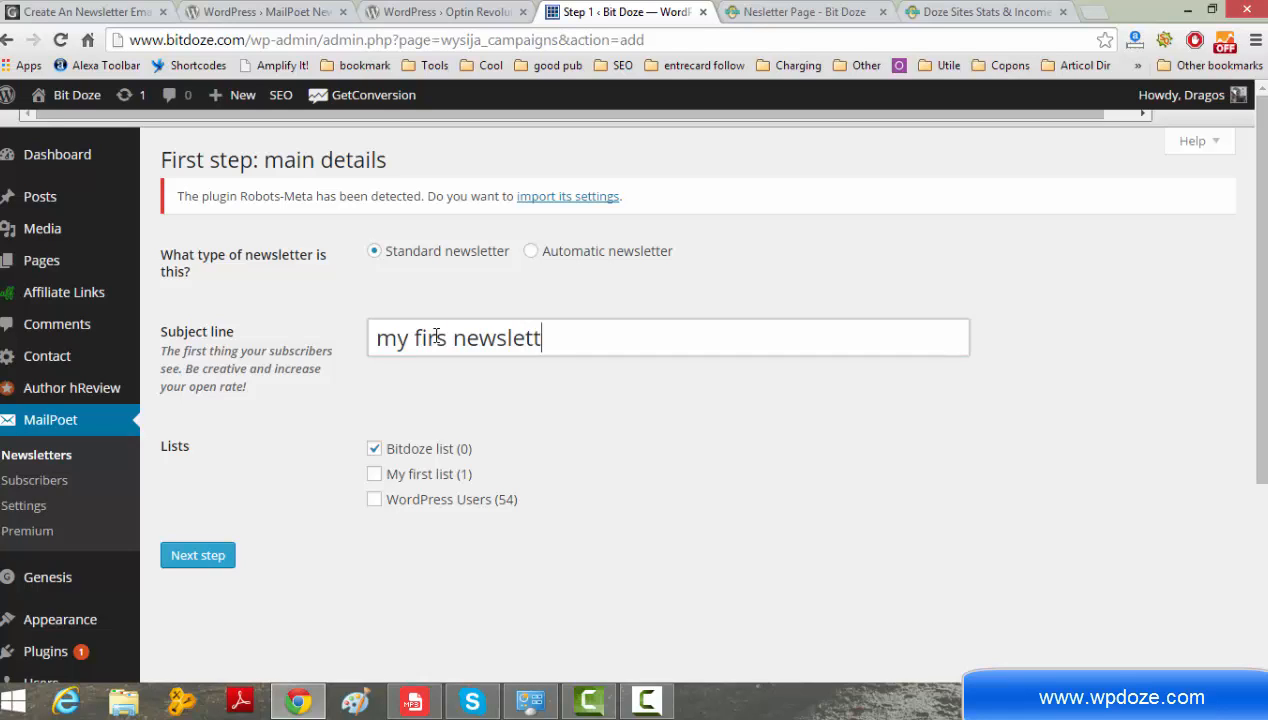
pyautogui.write(' test')
pyautogui.click(220, 558)
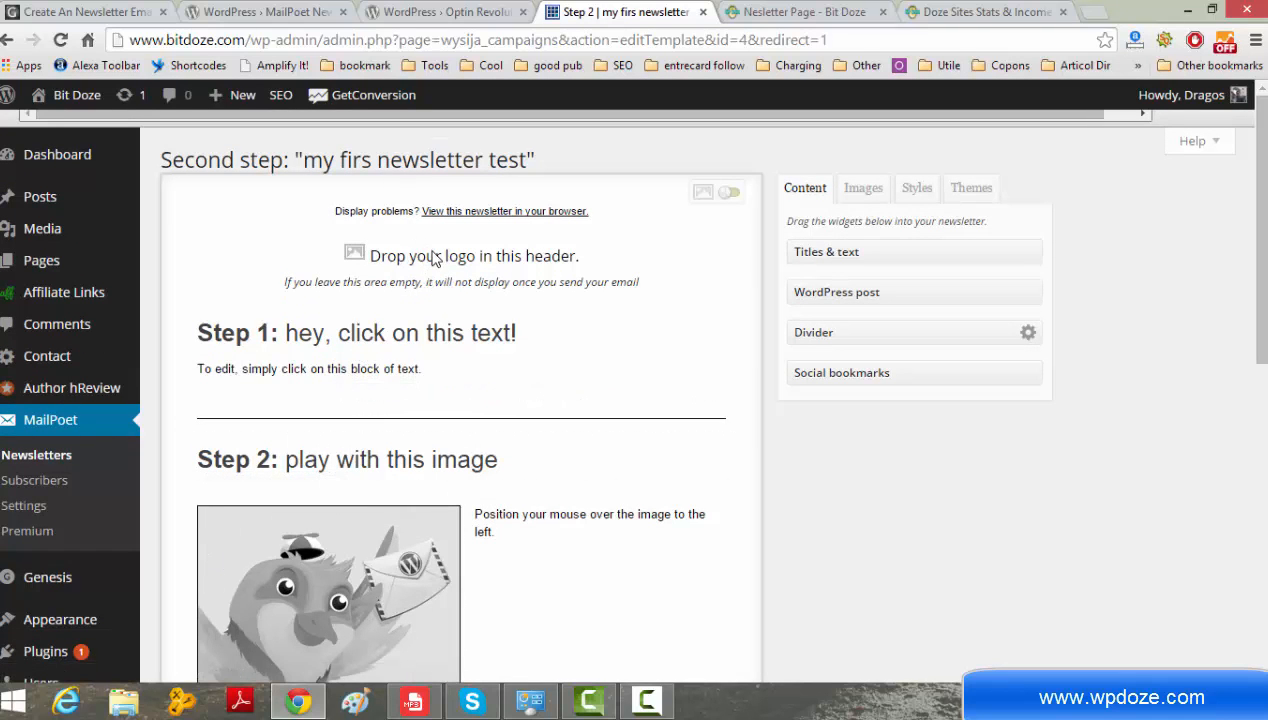
# - Look over the newsletter's available images and default layout, and continue to the final details without editing the design
pyautogui.click(866, 189)
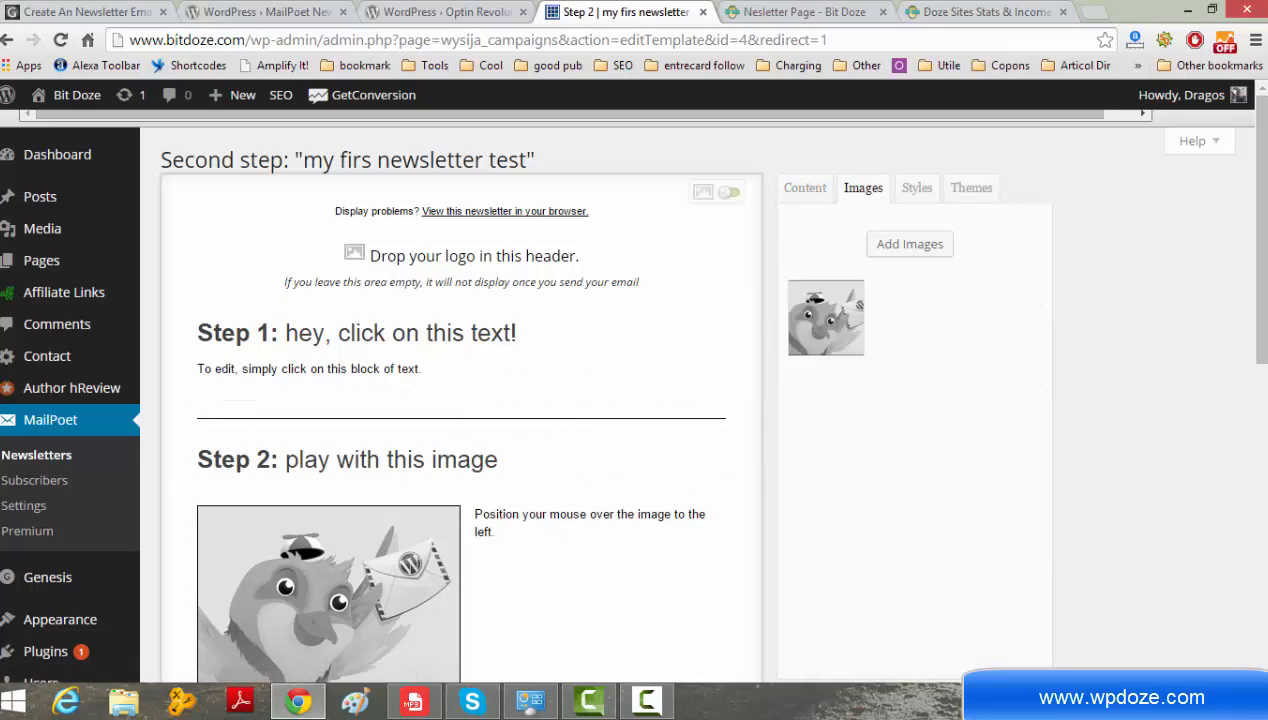
pyautogui.moveTo(1263, 175); pyautogui.dragTo(1249, 494)
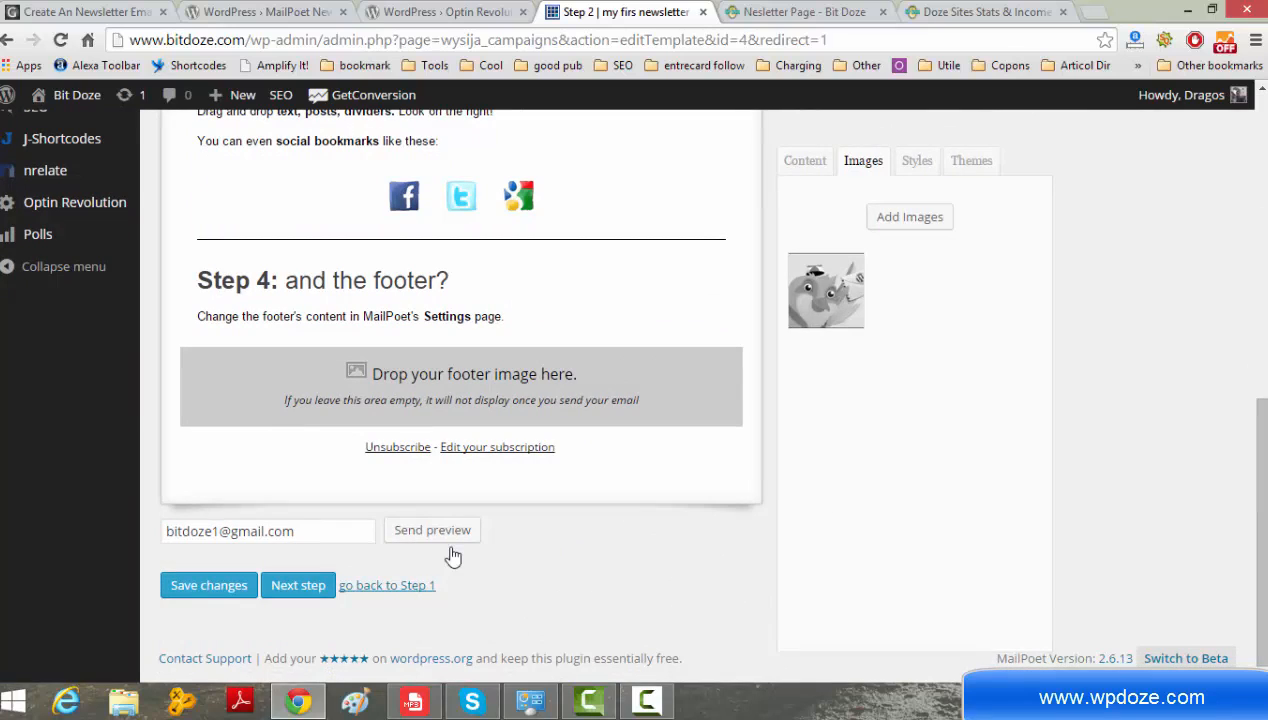
pyautogui.click(293, 587)
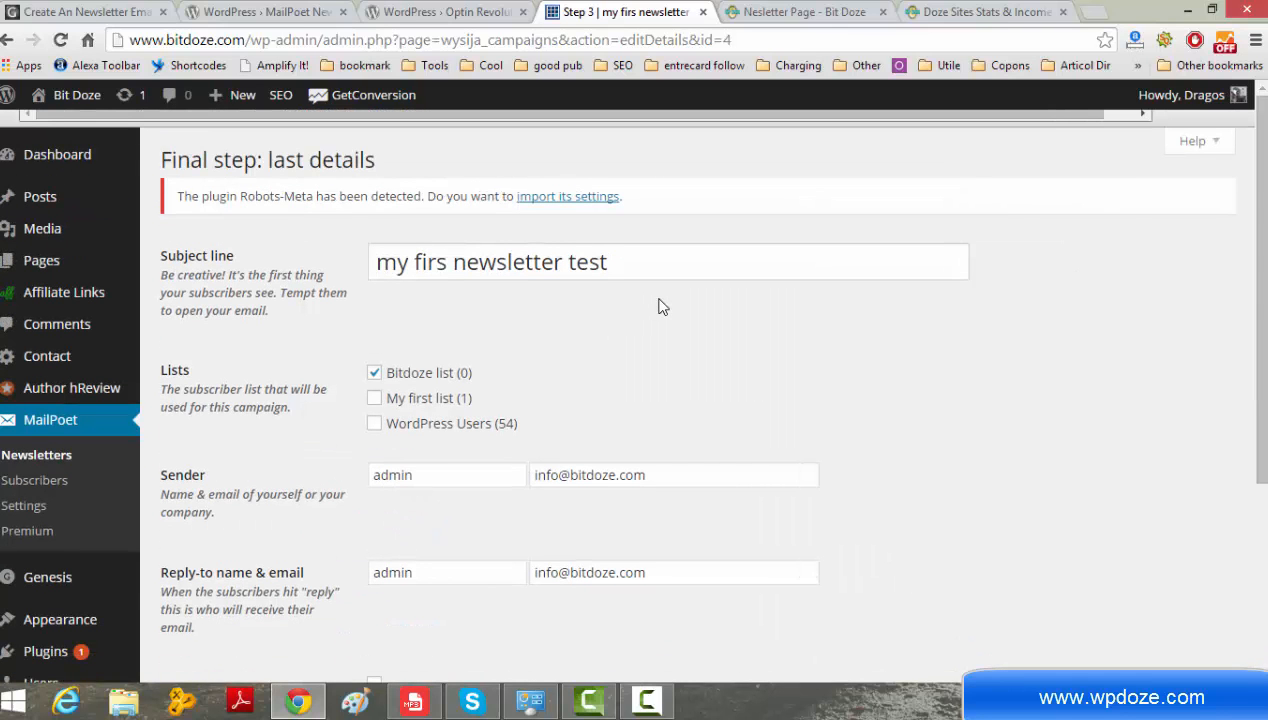
# - Review the newsletter's subject, list, sender and reply-to details, and check the scheduling option by switching it on and off
pyautogui.tripleClick(592, 258)
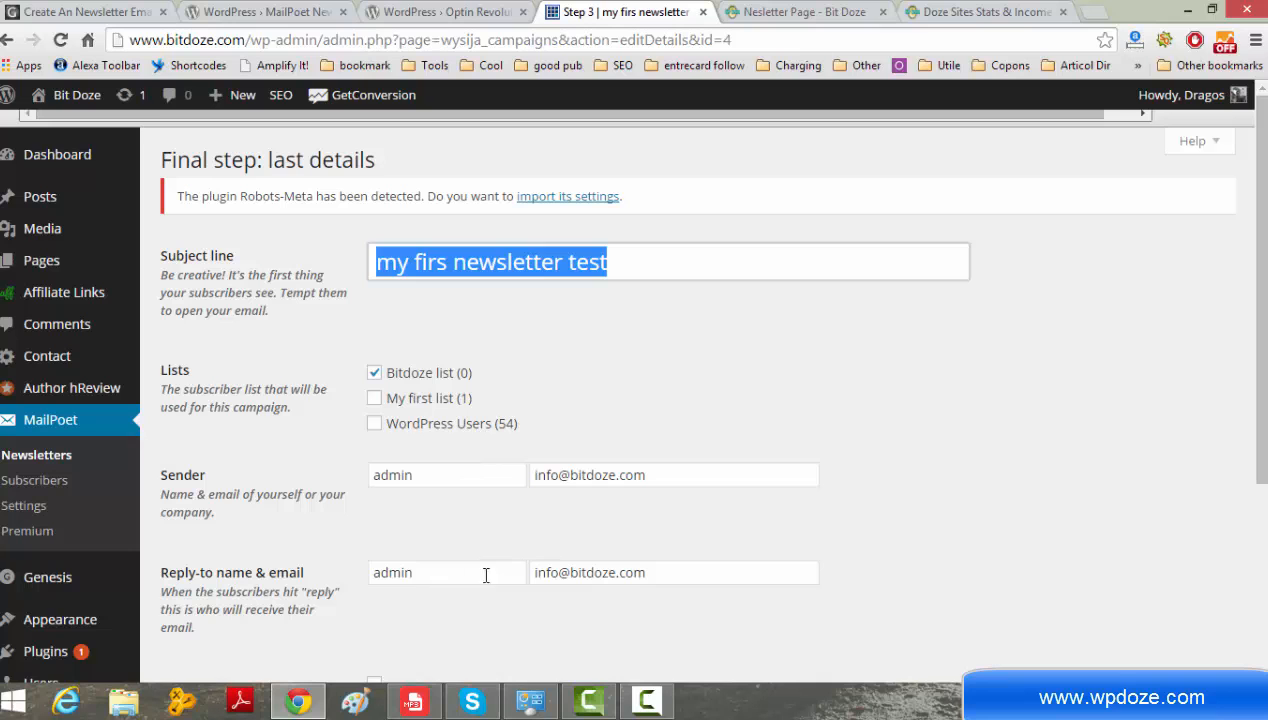
pyautogui.scroll(-3, 1262, 178)
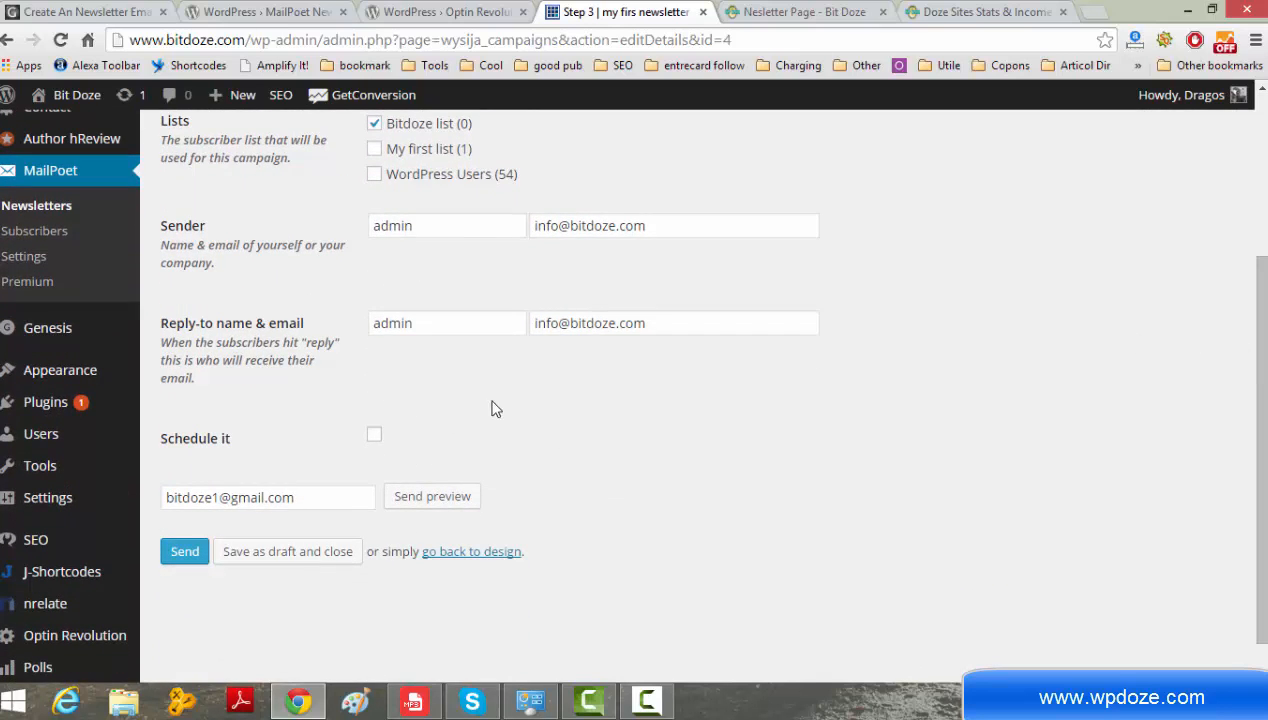
pyautogui.click(374, 435)
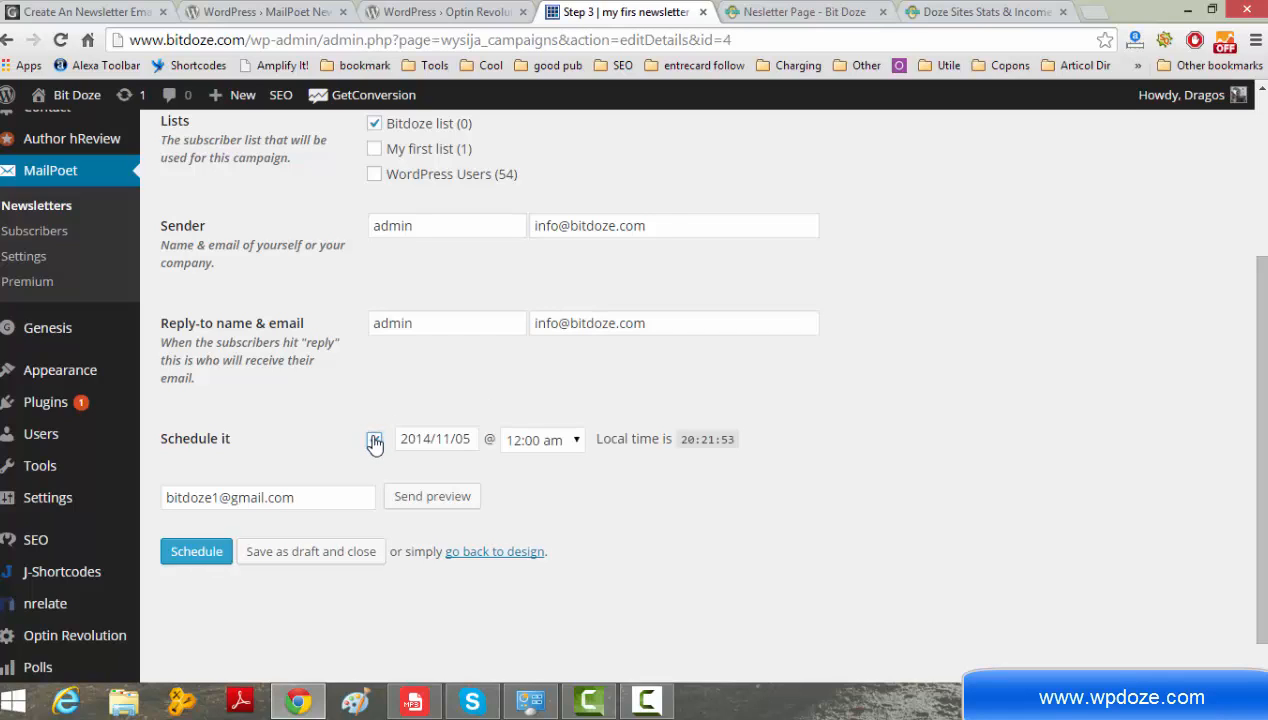
pyautogui.click(374, 440)
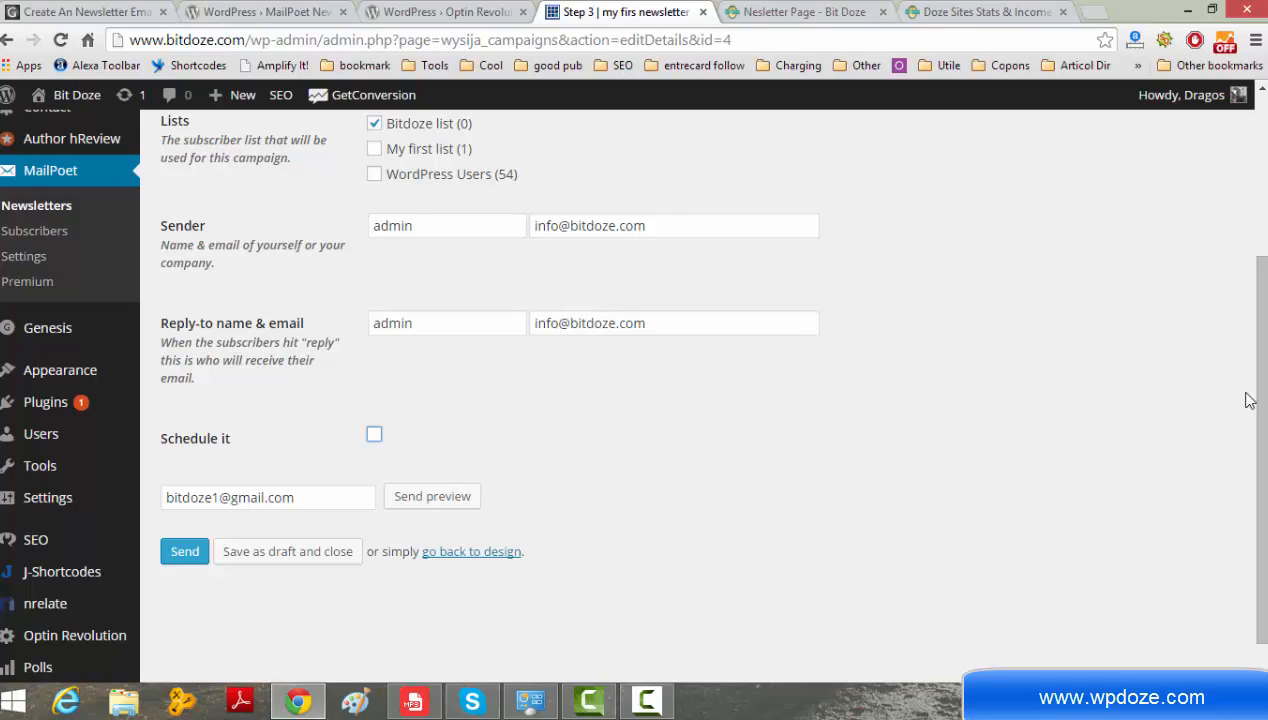
pyautogui.scroll(3, 1263, 396)
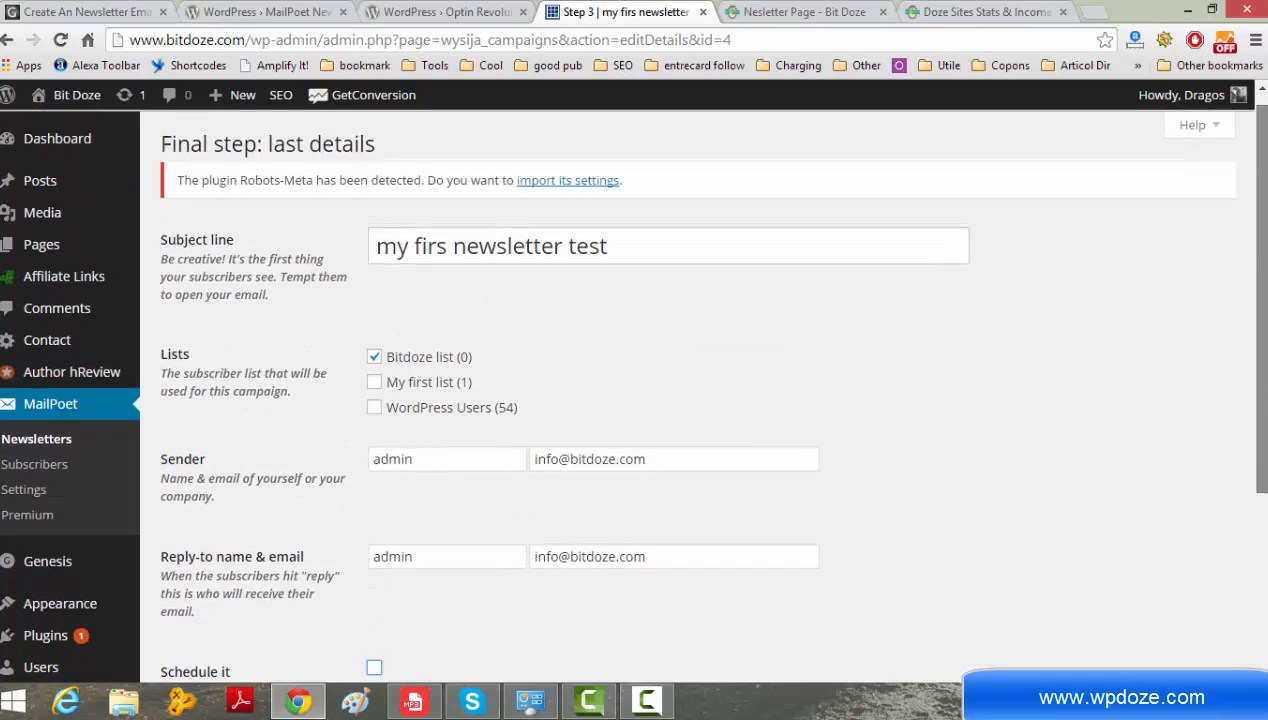